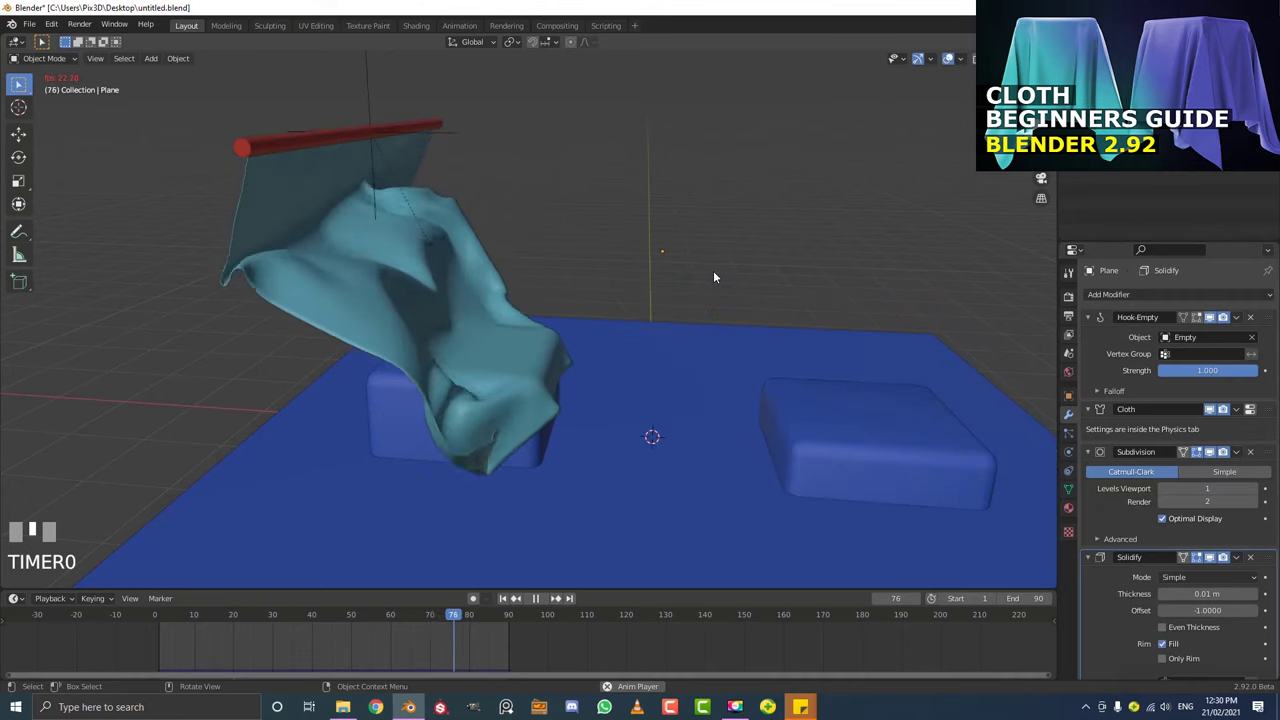
pyautogui.press('KP_3')
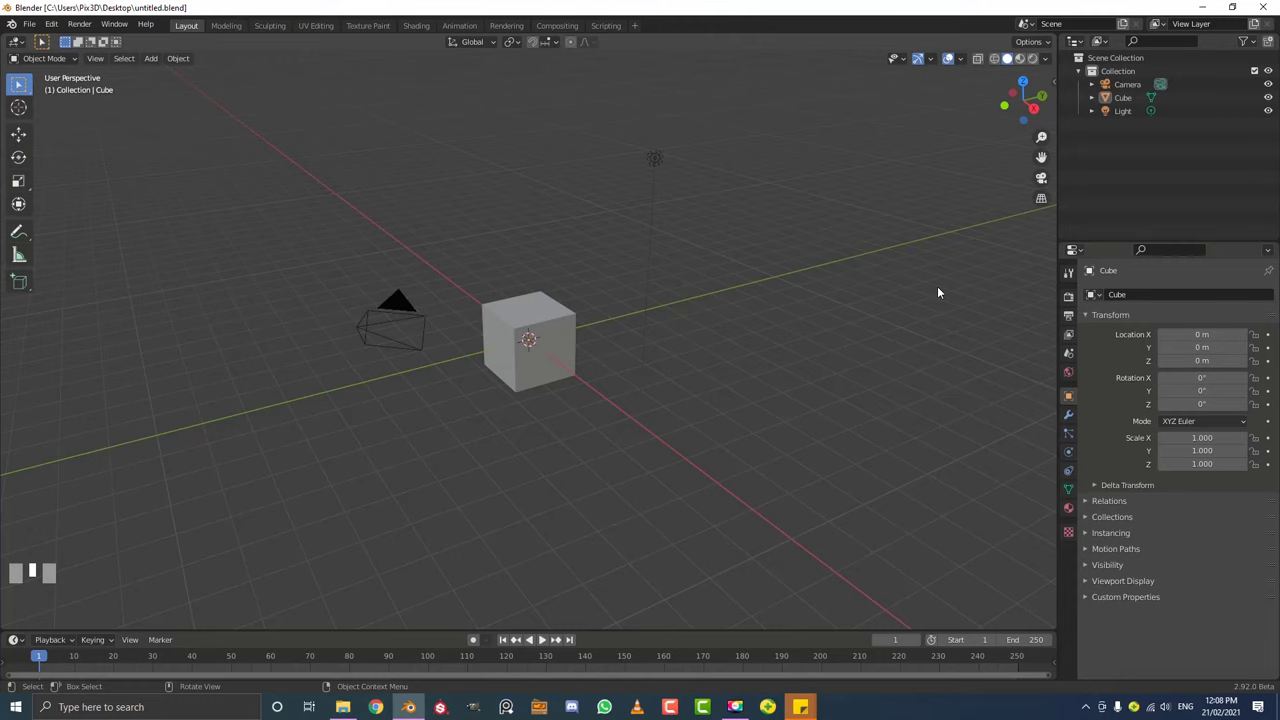
# Delete the light from the default scene.
pyautogui.moveTo(702, 306); pyautogui.dragTo(694, 309, button='middle')
pyautogui.scroll(1, 696, 309)
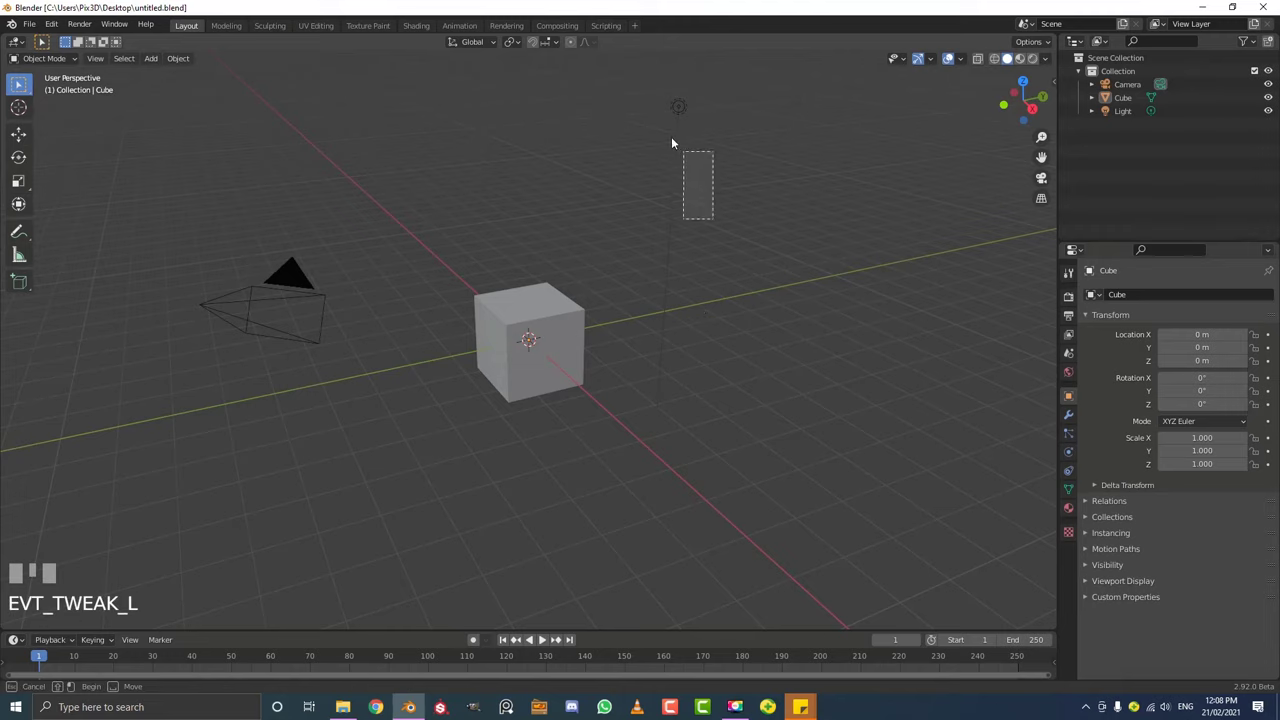
pyautogui.moveTo(671, 143); pyautogui.dragTo(601, 118)
pyautogui.moveTo(655, 168); pyautogui.dragTo(660, 171, button='middle')
pyautogui.press('x')
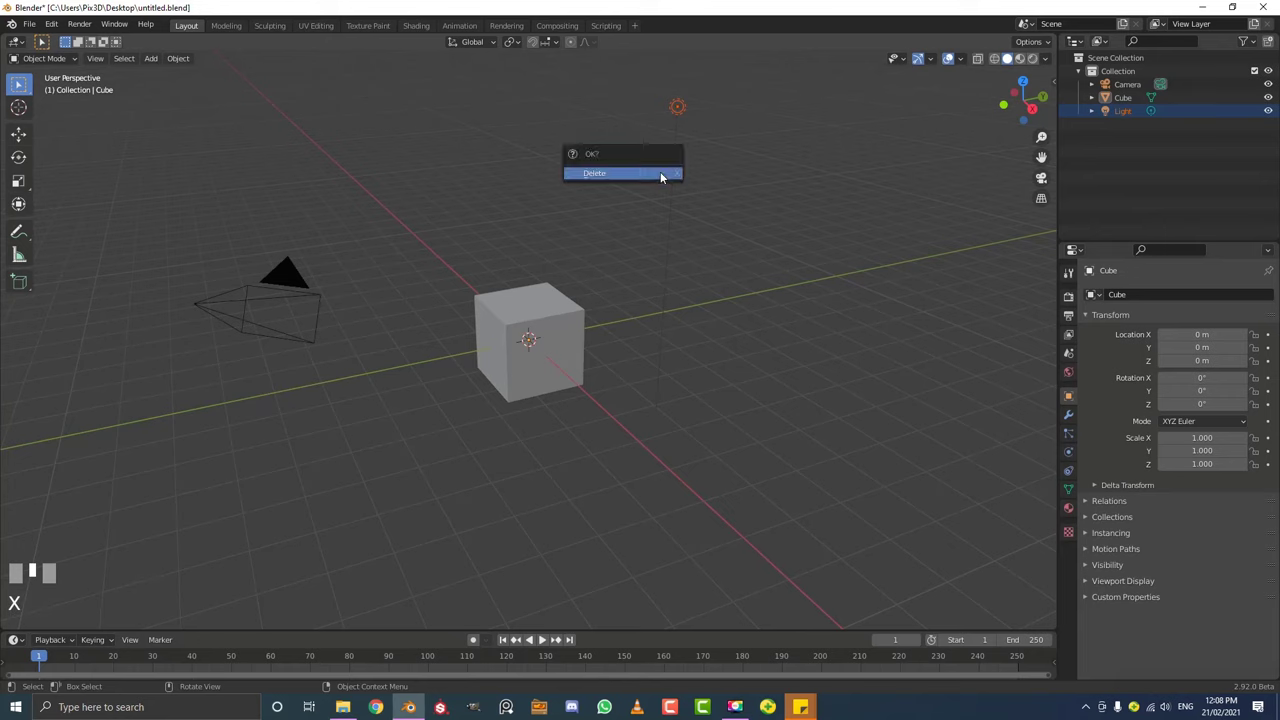
pyautogui.click(660, 174)
# Bevel all edges of the cube in Edit Mode, about 0.16 m wide with 3 segments, and return to Object Mode.
pyautogui.moveTo(686, 257); pyautogui.dragTo(652, 246, button='middle')
pyautogui.moveTo(517, 246); pyautogui.dragTo(532, 275, button='middle')
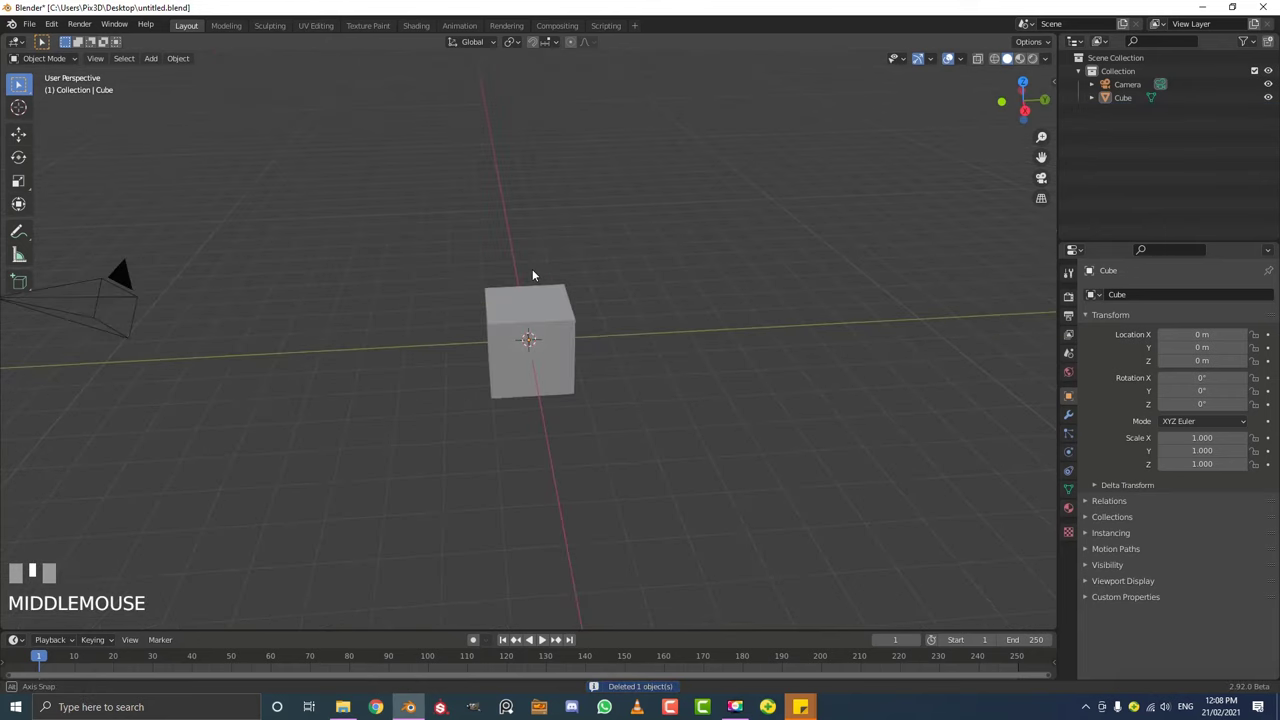
pyautogui.scroll(5, 532, 272)
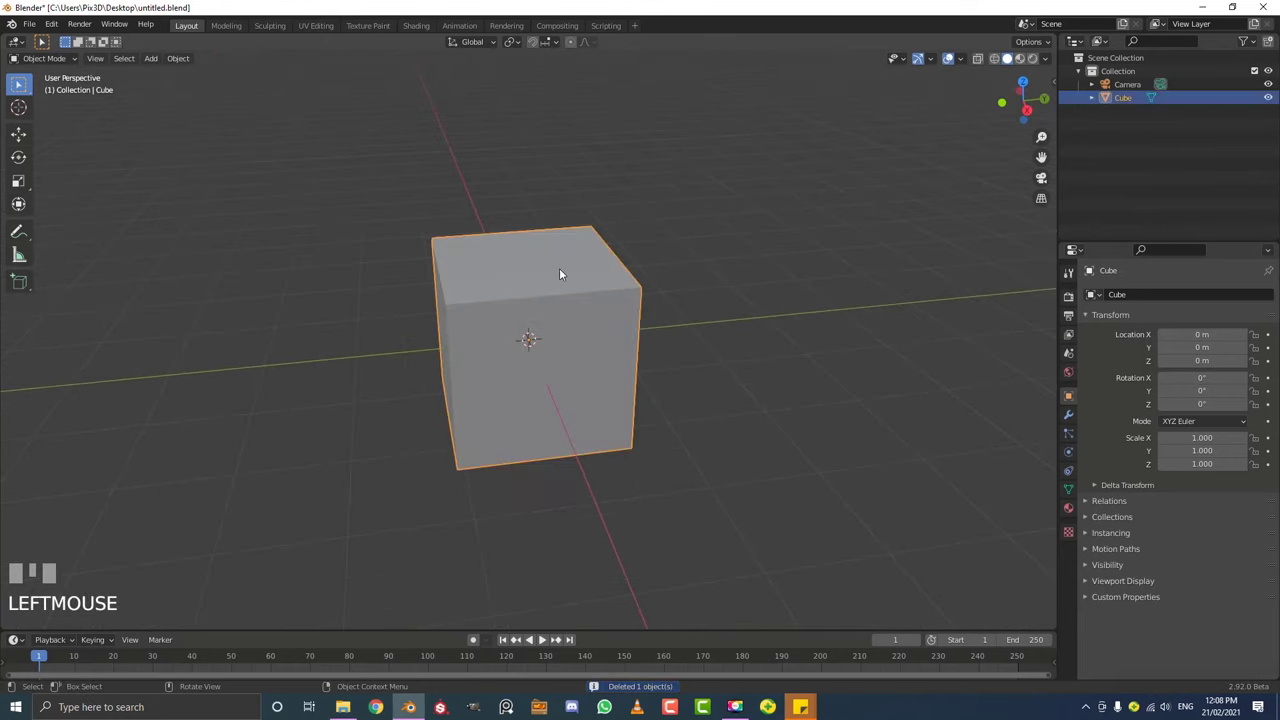
pyautogui.moveTo(543, 269)
pyautogui.mouseDown(button='middle')
pyautogui.moveTo(586, 267)
pyautogui.moveTo(551, 275)
pyautogui.mouseUp(button='middle')
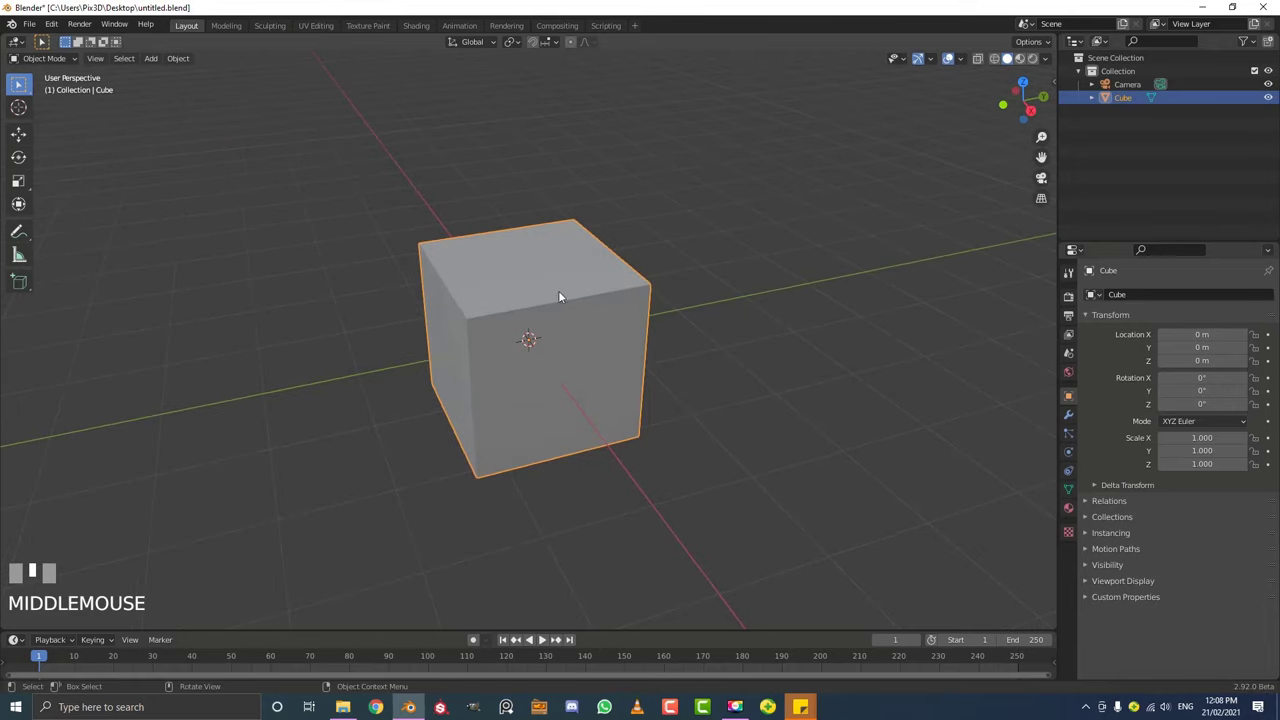
pyautogui.press('Tab')
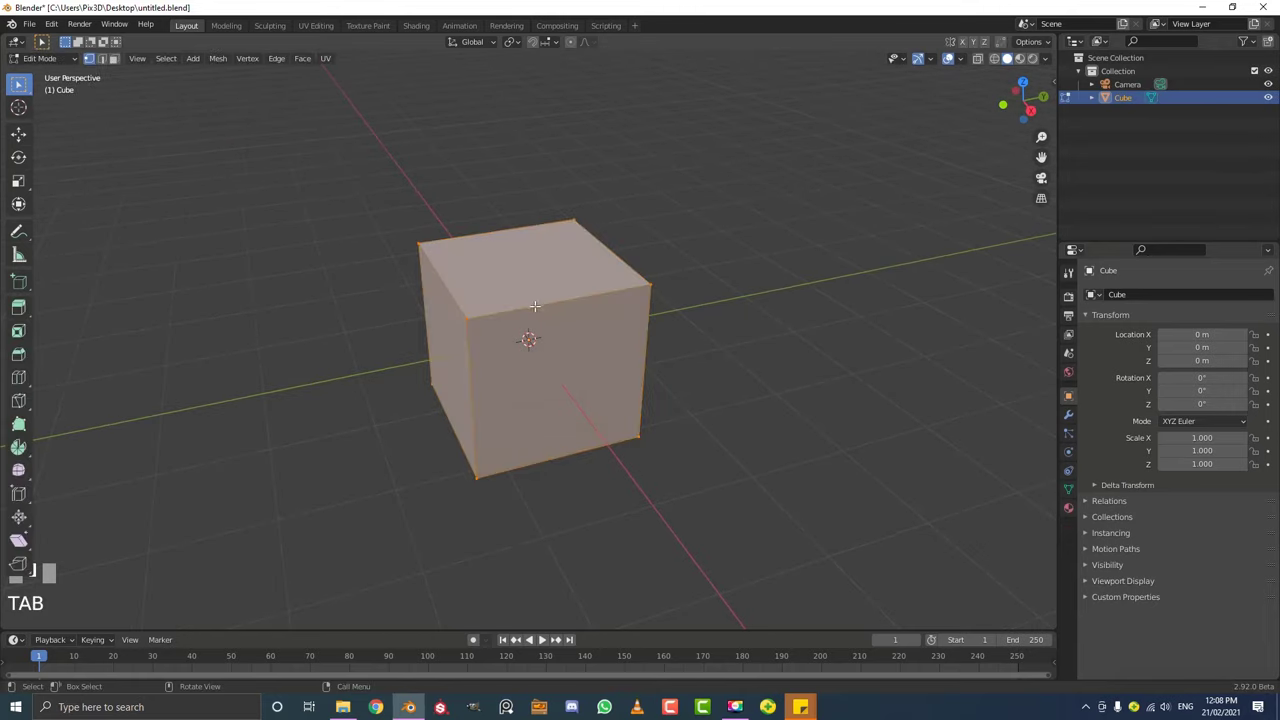
pyautogui.moveTo(535, 306); pyautogui.dragTo(724, 200, button='middle')
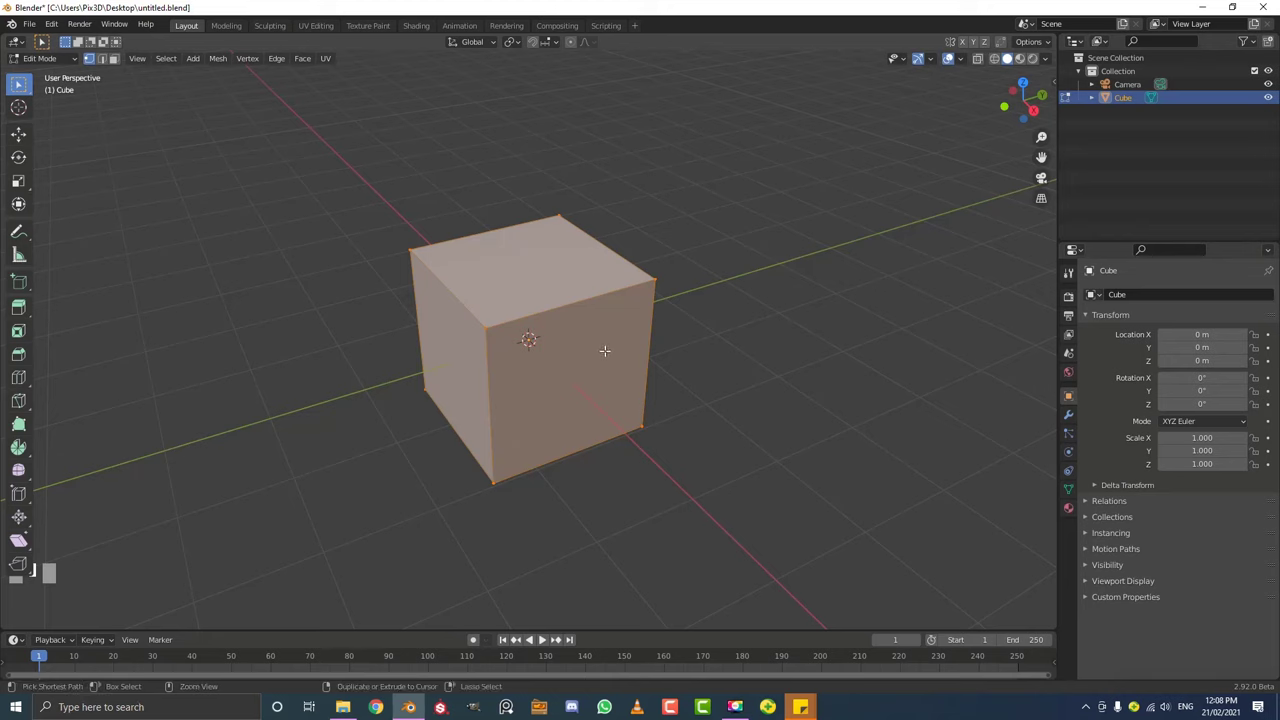
pyautogui.hotkey('ctrl', 'b')
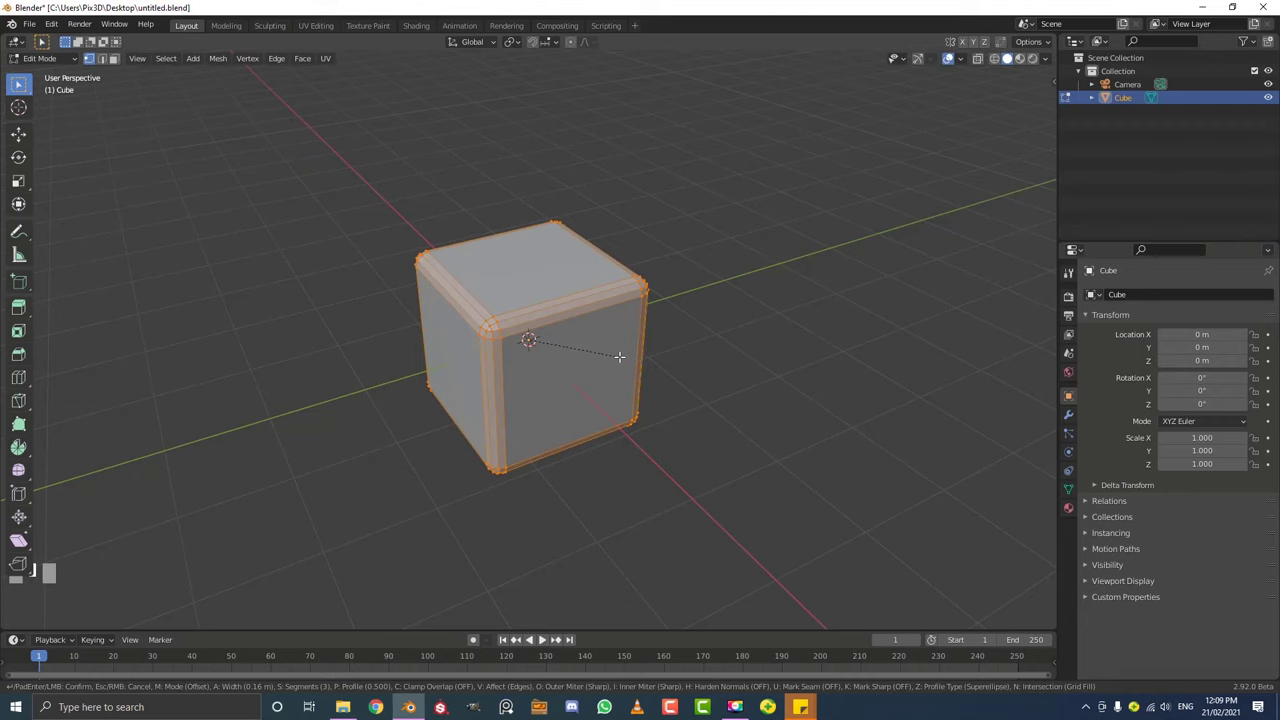
pyautogui.click(619, 356)
pyautogui.scroll(1, 660, 335)
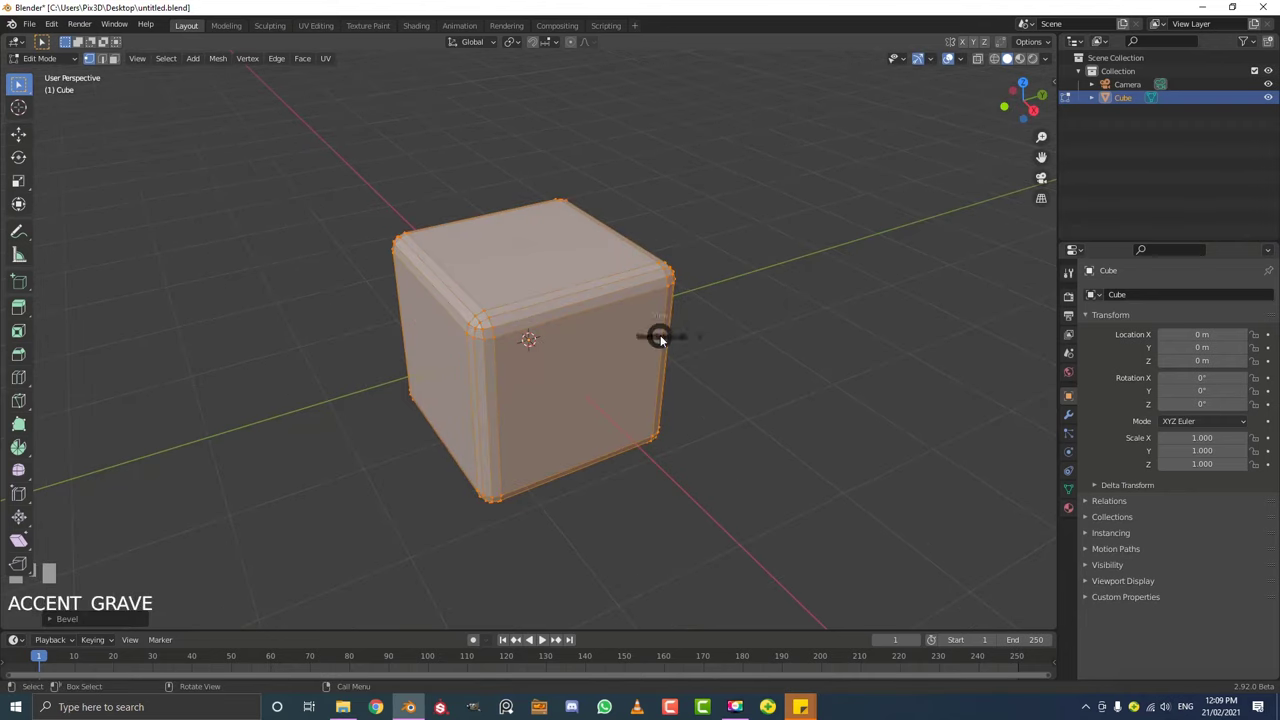
pyautogui.click(667, 347)
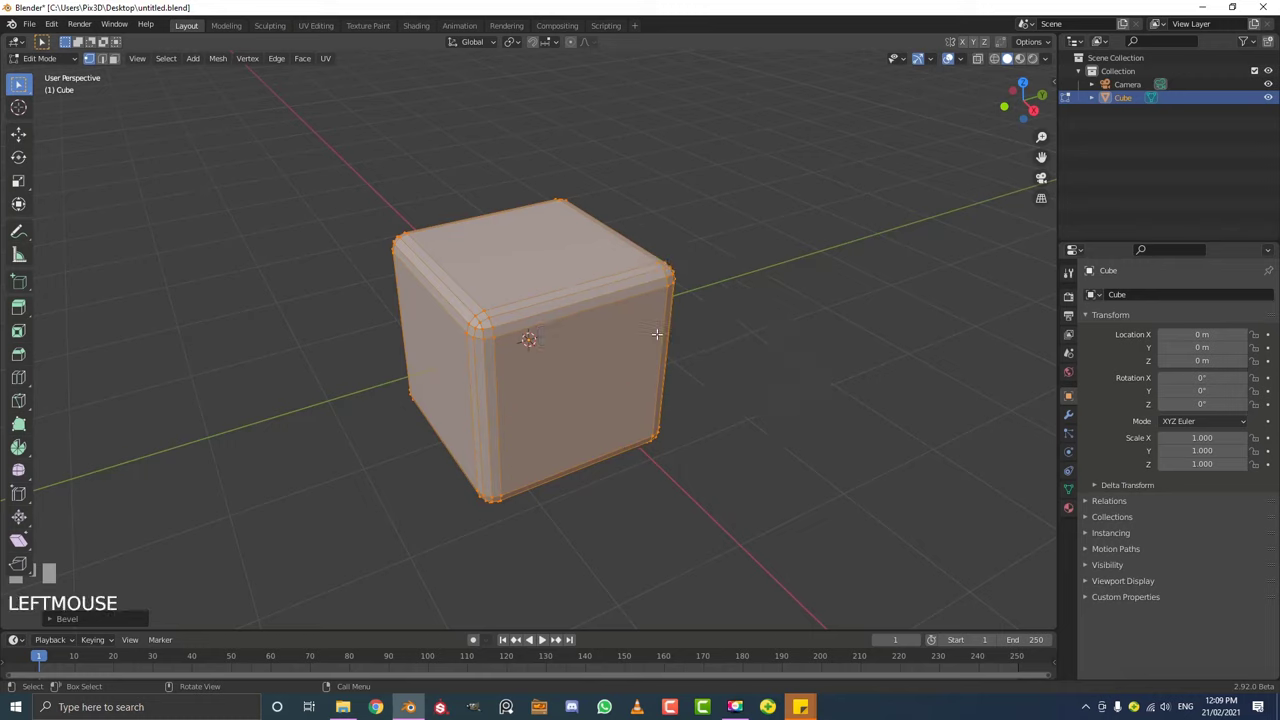
pyautogui.press('Tab')
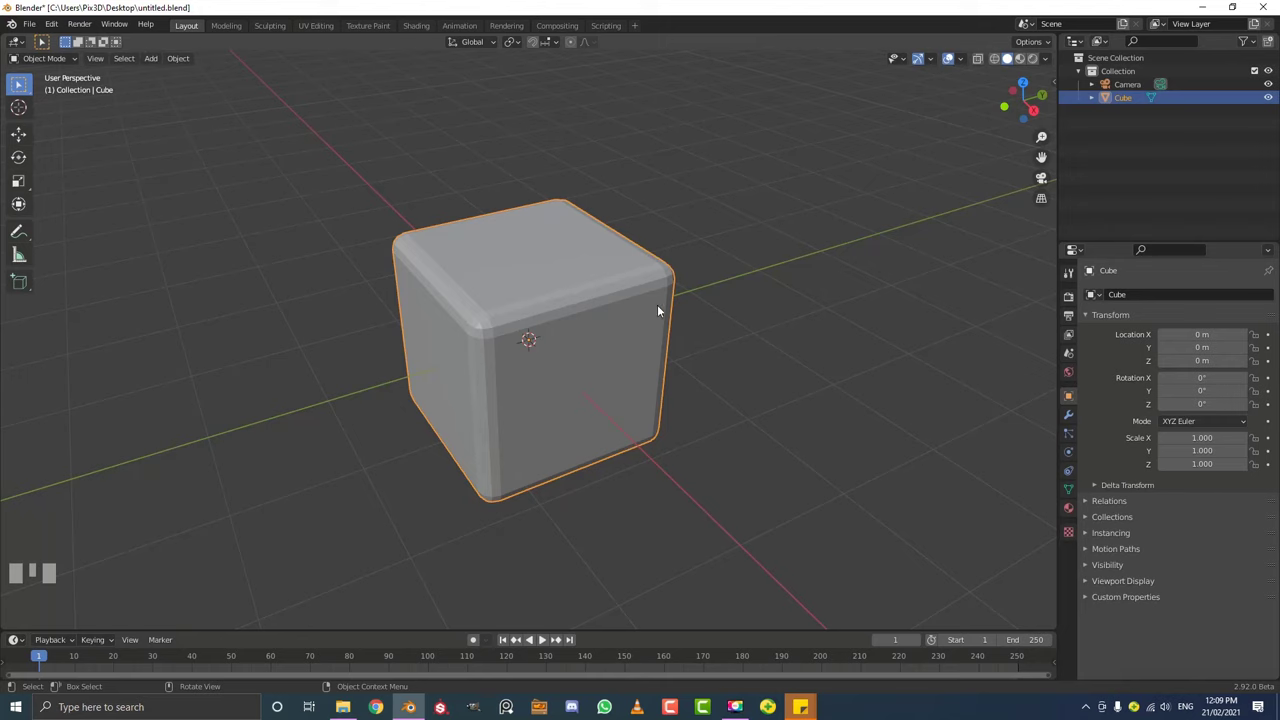
# Add a mesh plane and raise it along Z to about 2.27 m, above the cube.
pyautogui.moveTo(665, 316); pyautogui.dragTo(557, 278, button='middle')
pyautogui.hotkey('shift', 'a')
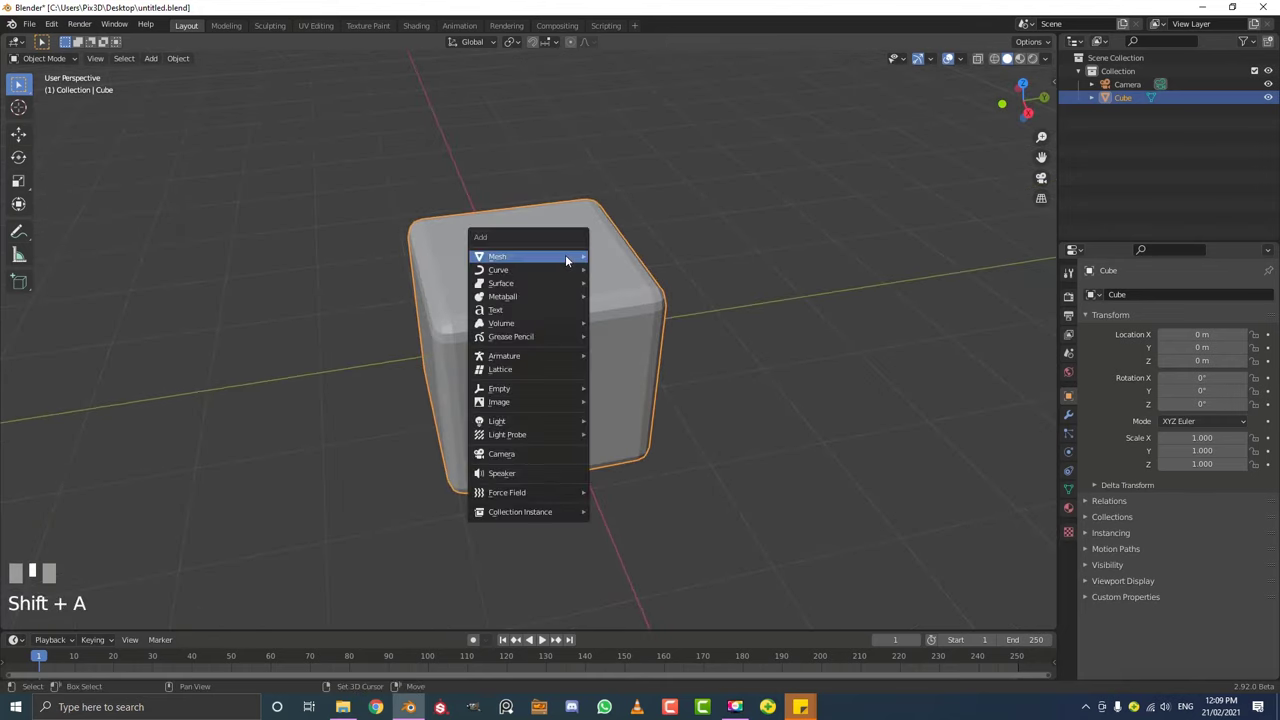
pyautogui.moveTo(505, 260)
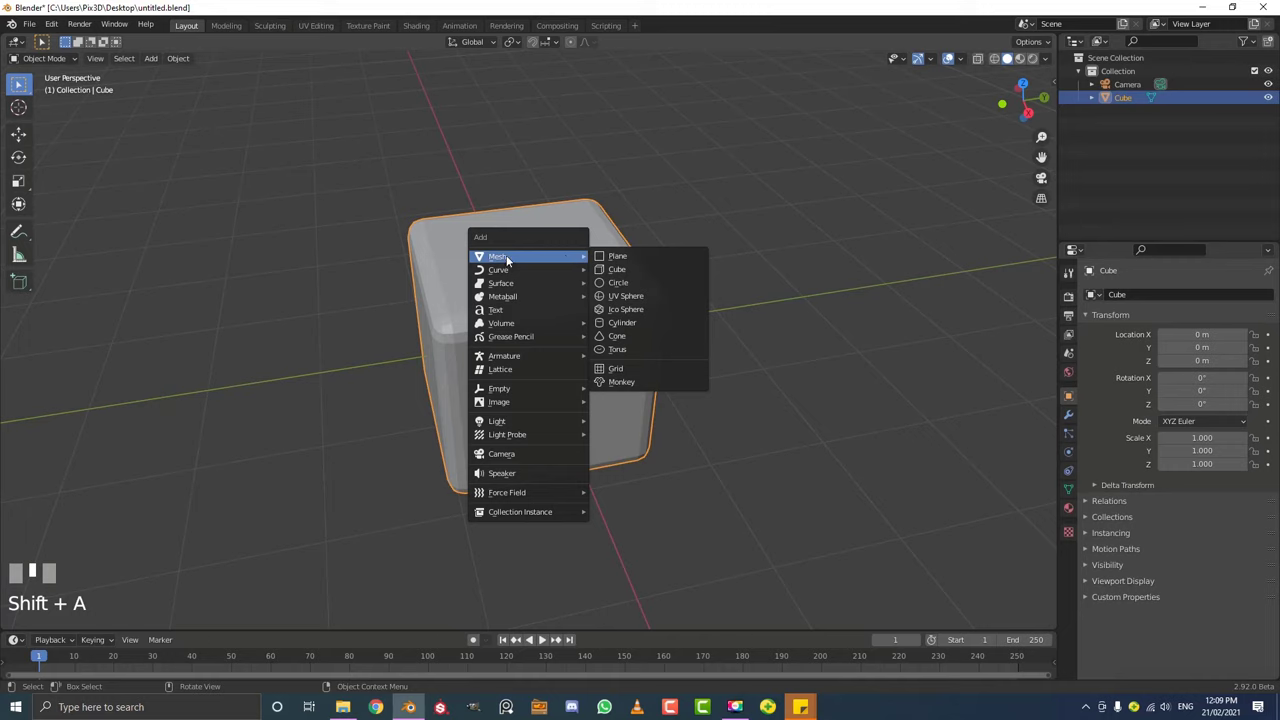
pyautogui.click(634, 259)
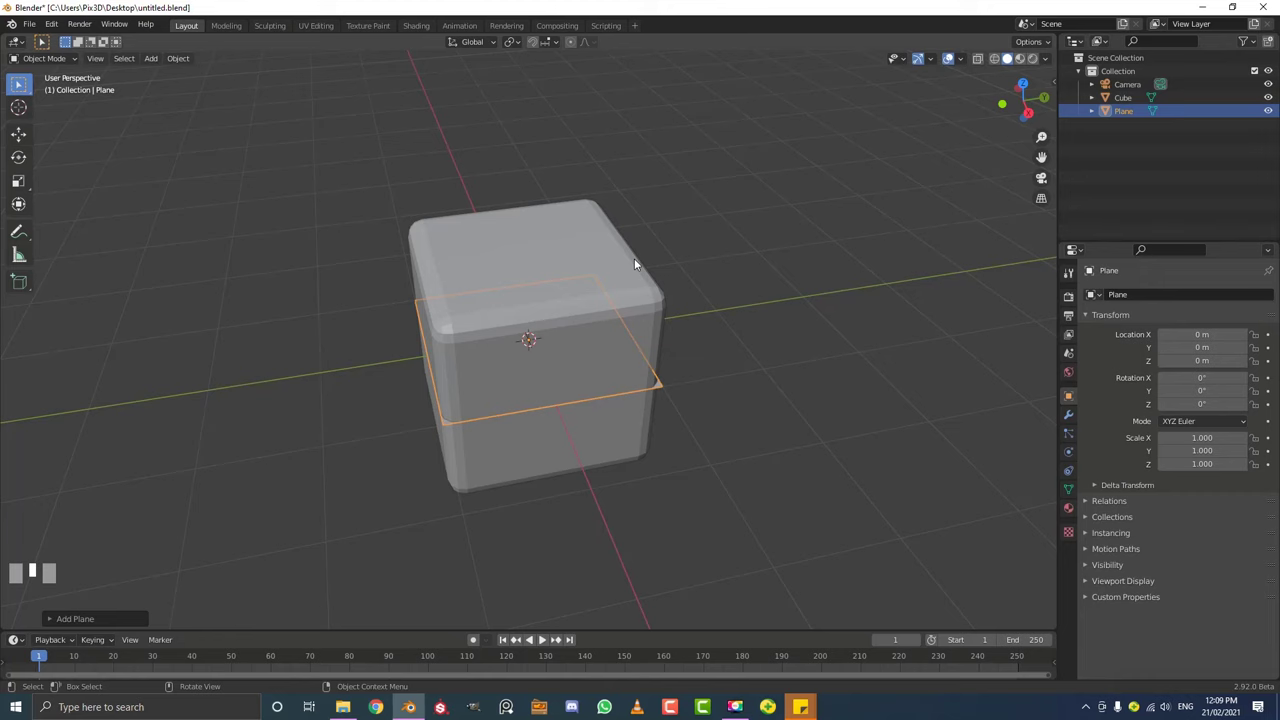
pyautogui.scroll(-4, 636, 378)
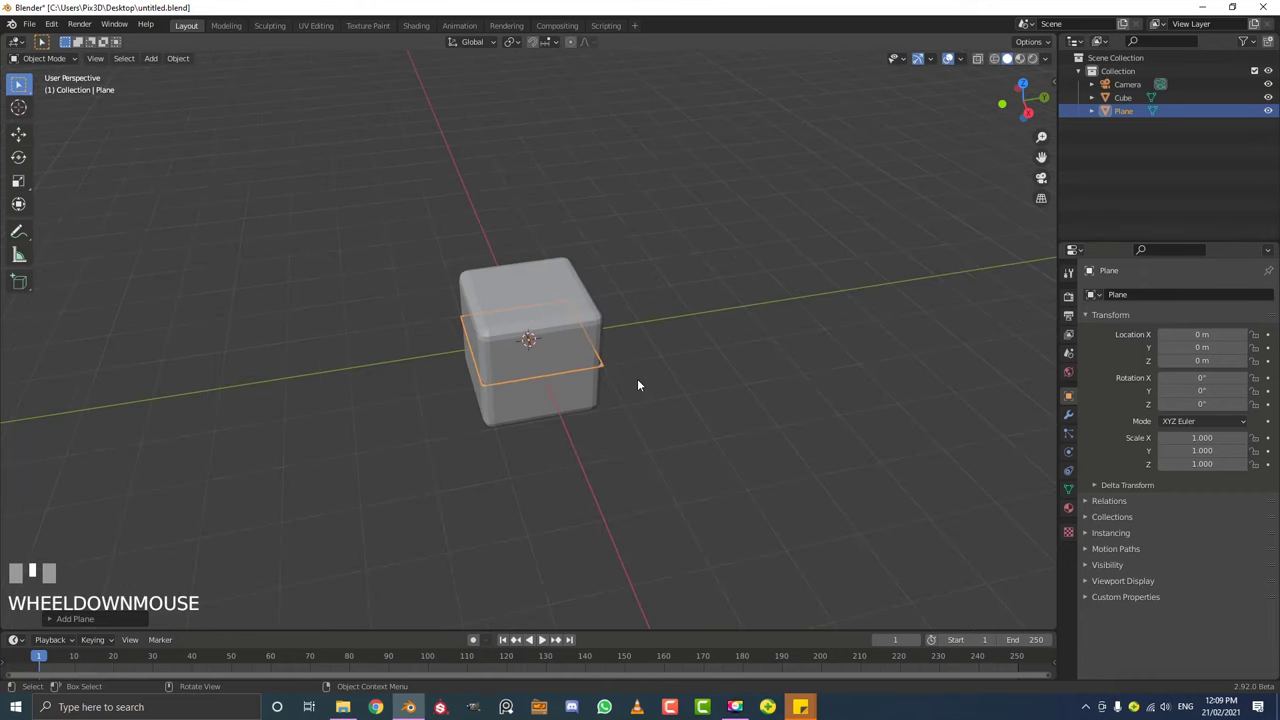
pyautogui.press('g')
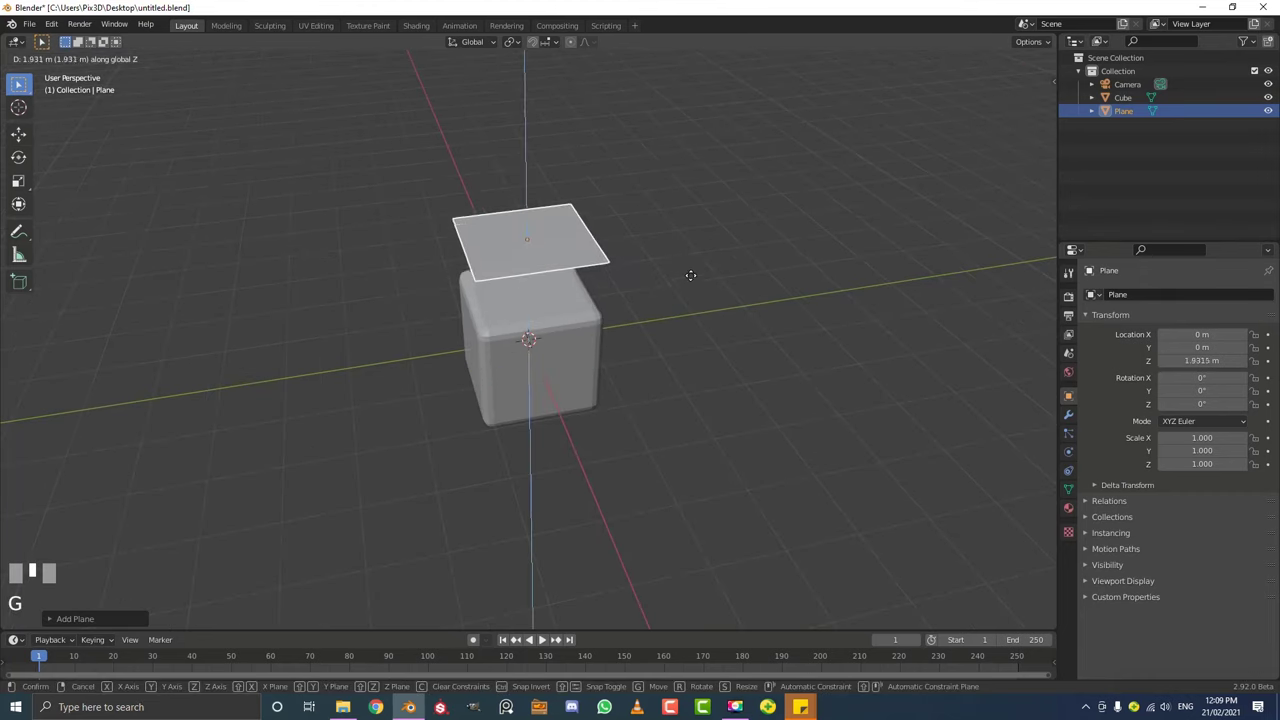
pyautogui.click(701, 258)
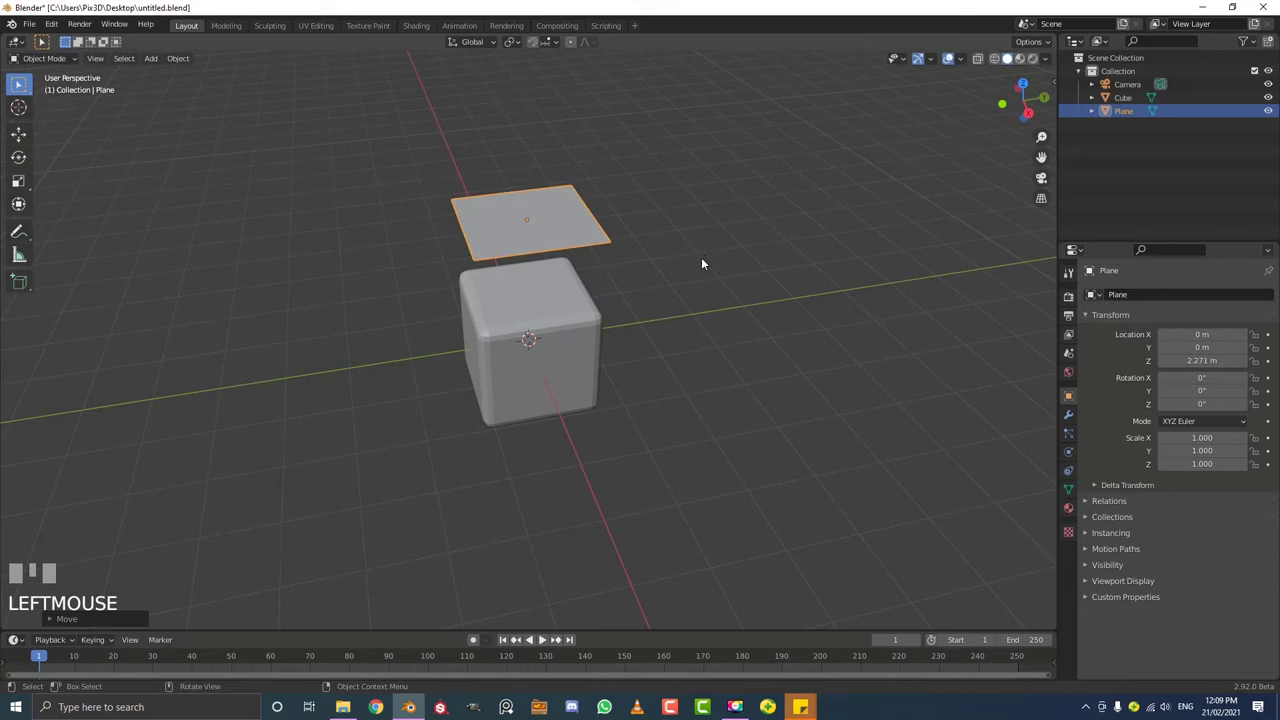
# Scale the plane up uniformly to about 2.68 so that it extends well beyond the cube.
pyautogui.moveTo(563, 374); pyautogui.dragTo(441, 250, button='middle')
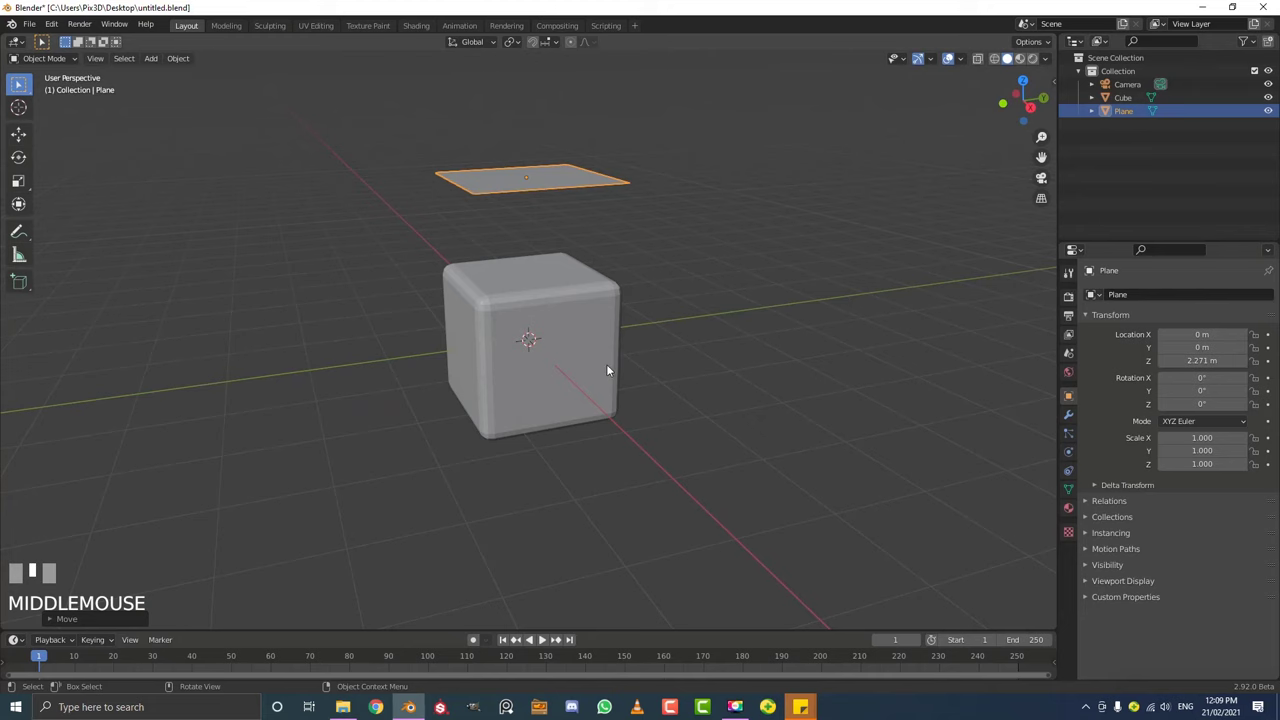
pyautogui.moveTo(606, 370); pyautogui.dragTo(626, 427, button='middle')
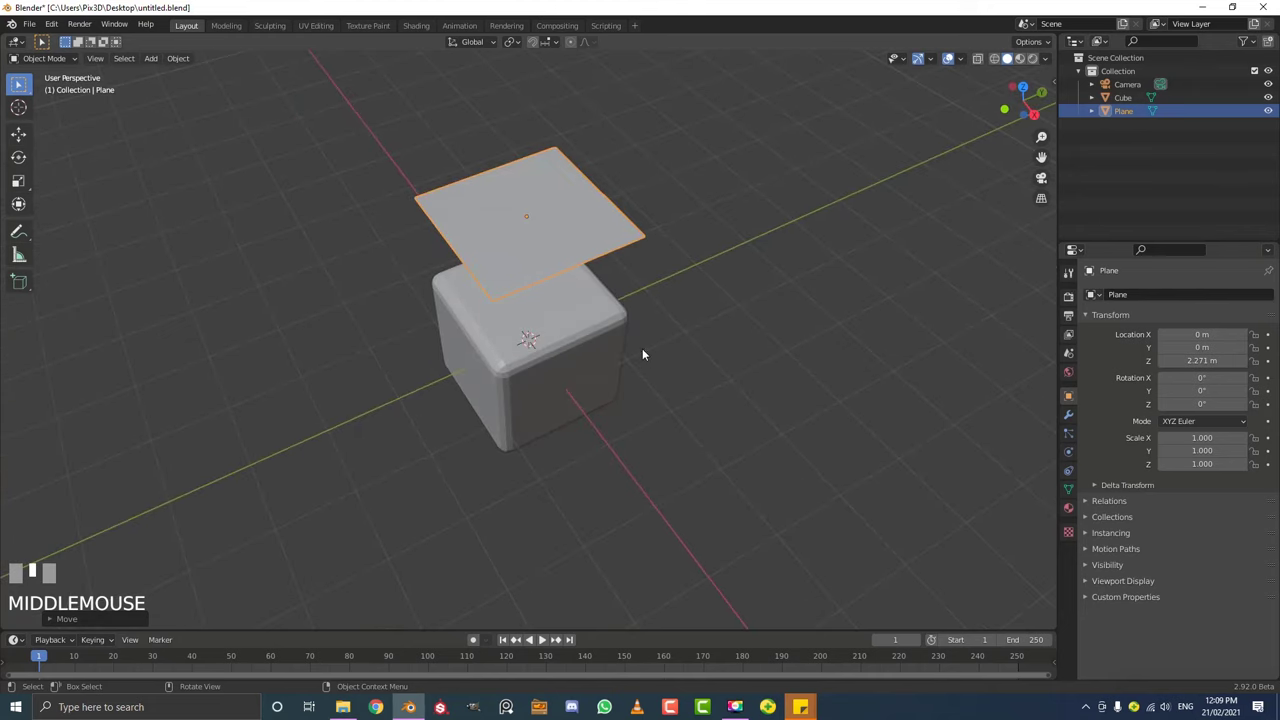
pyautogui.press('s')
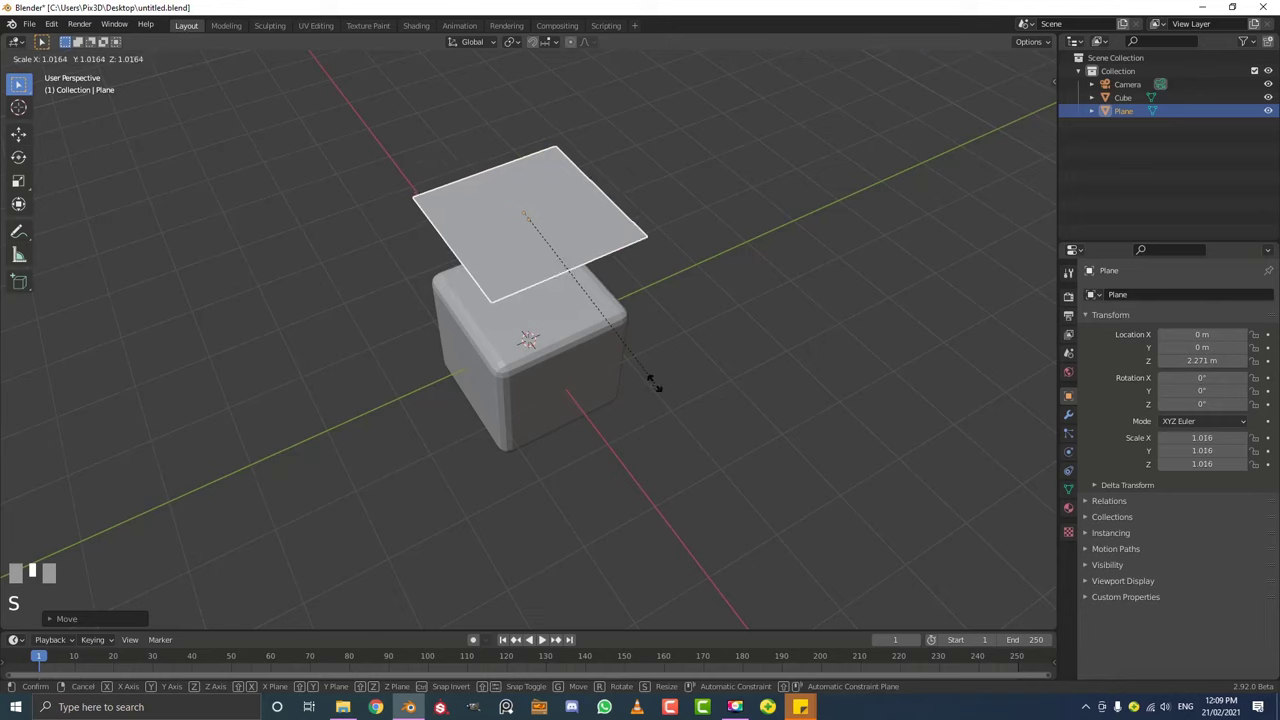
pyautogui.click(926, 586)
pyautogui.moveTo(926, 586); pyautogui.dragTo(714, 403, button='middle')
pyautogui.scroll(-2, 716, 401)
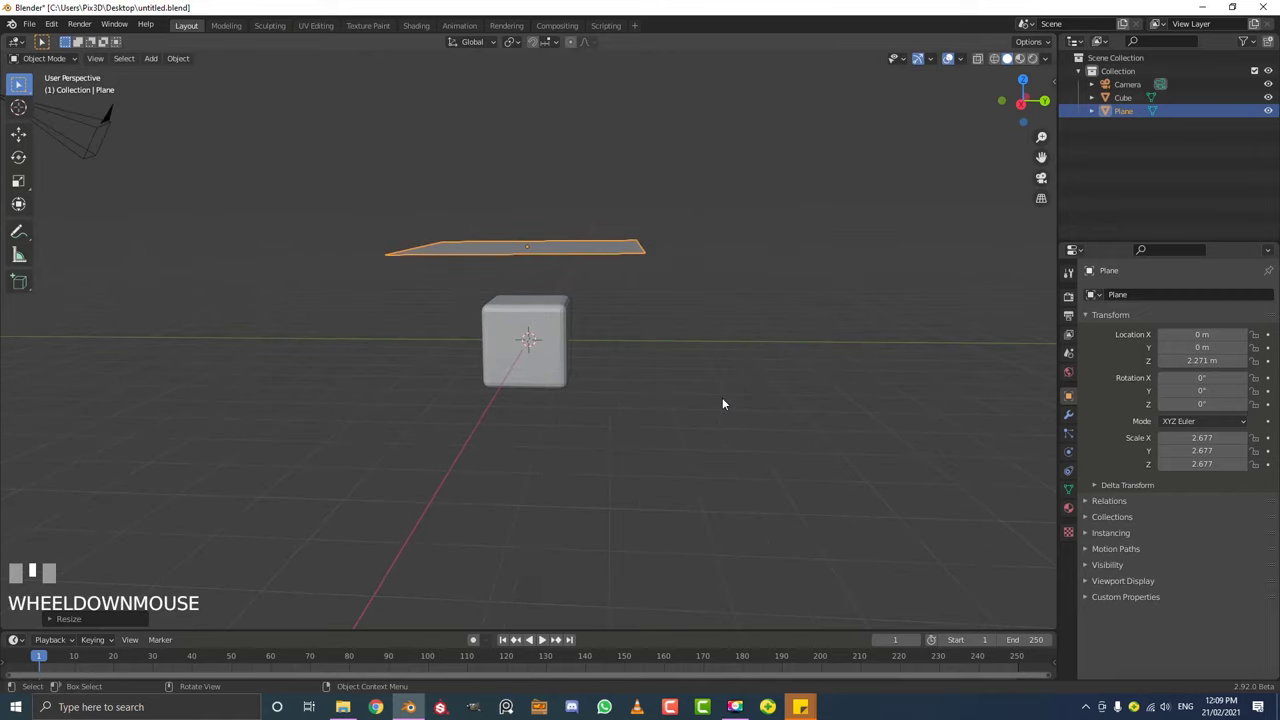
pyautogui.moveTo(680, 371); pyautogui.dragTo(680, 317, button='middle')
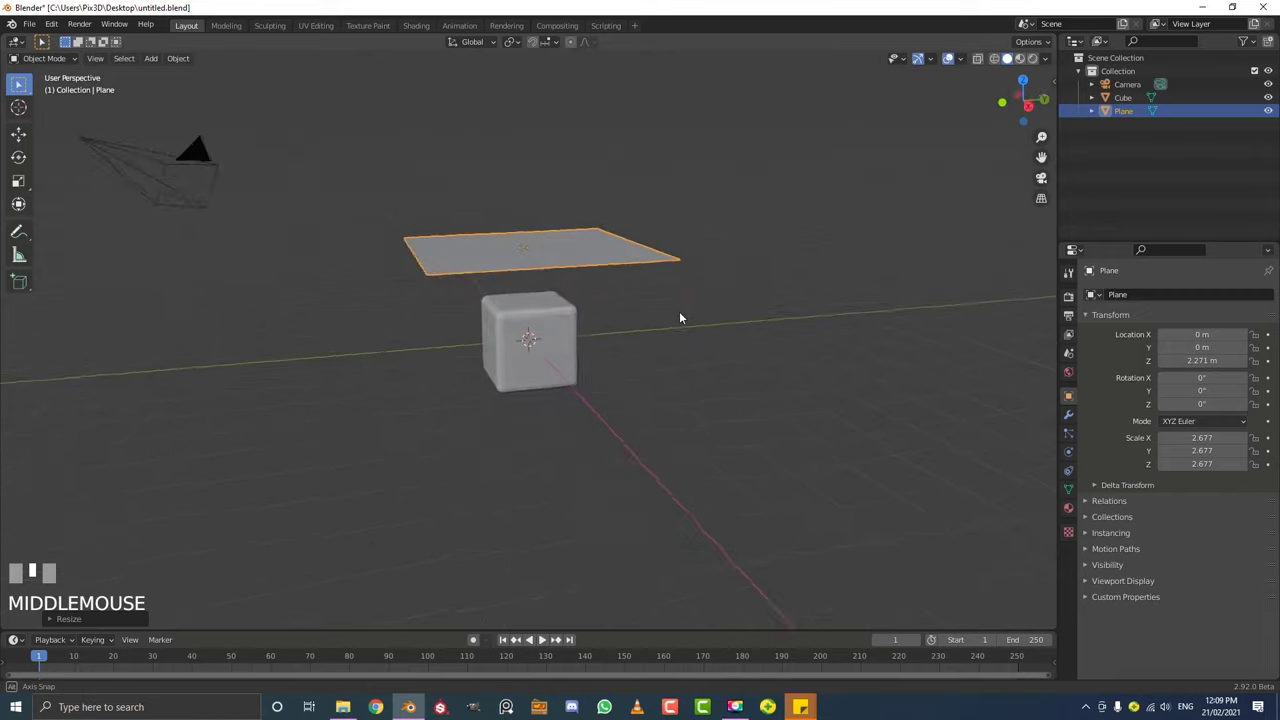
pyautogui.scroll(2, 691, 324)
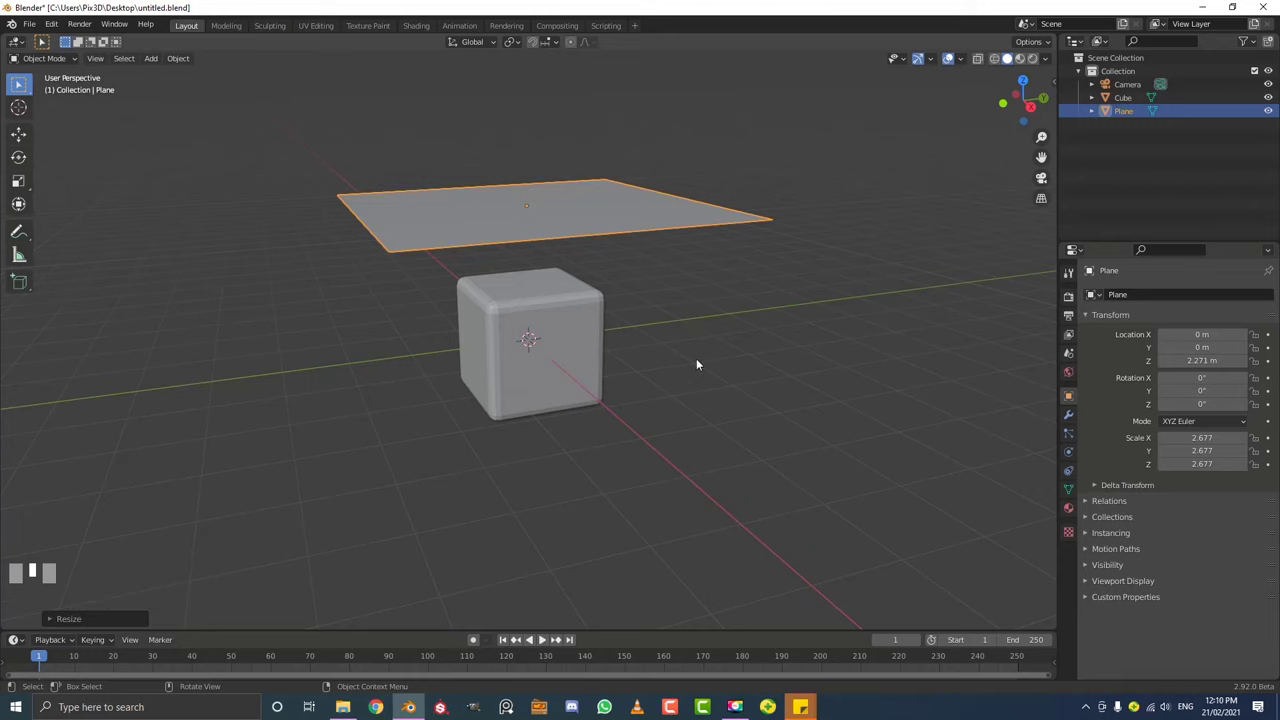
pyautogui.moveTo(696, 358); pyautogui.dragTo(688, 318, button='middle')
pyautogui.click(50, 59)
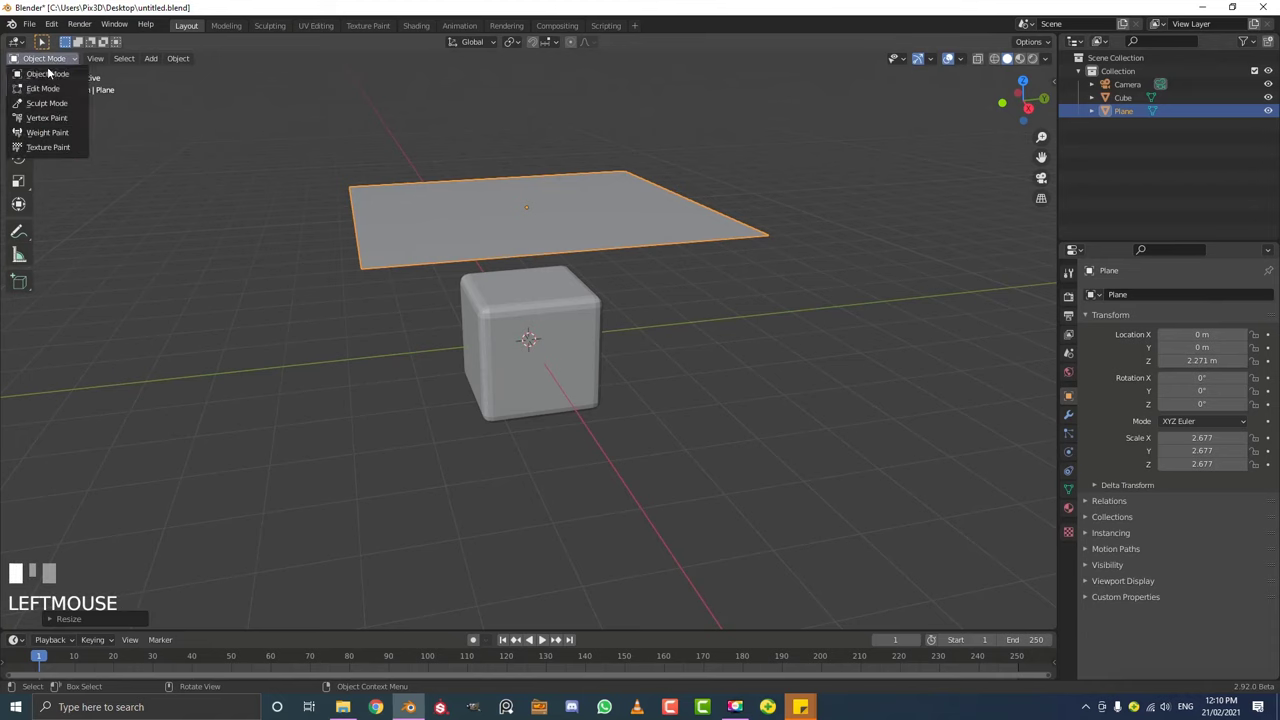
pyautogui.moveTo(610, 229); pyautogui.dragTo(619, 234, button='middle')
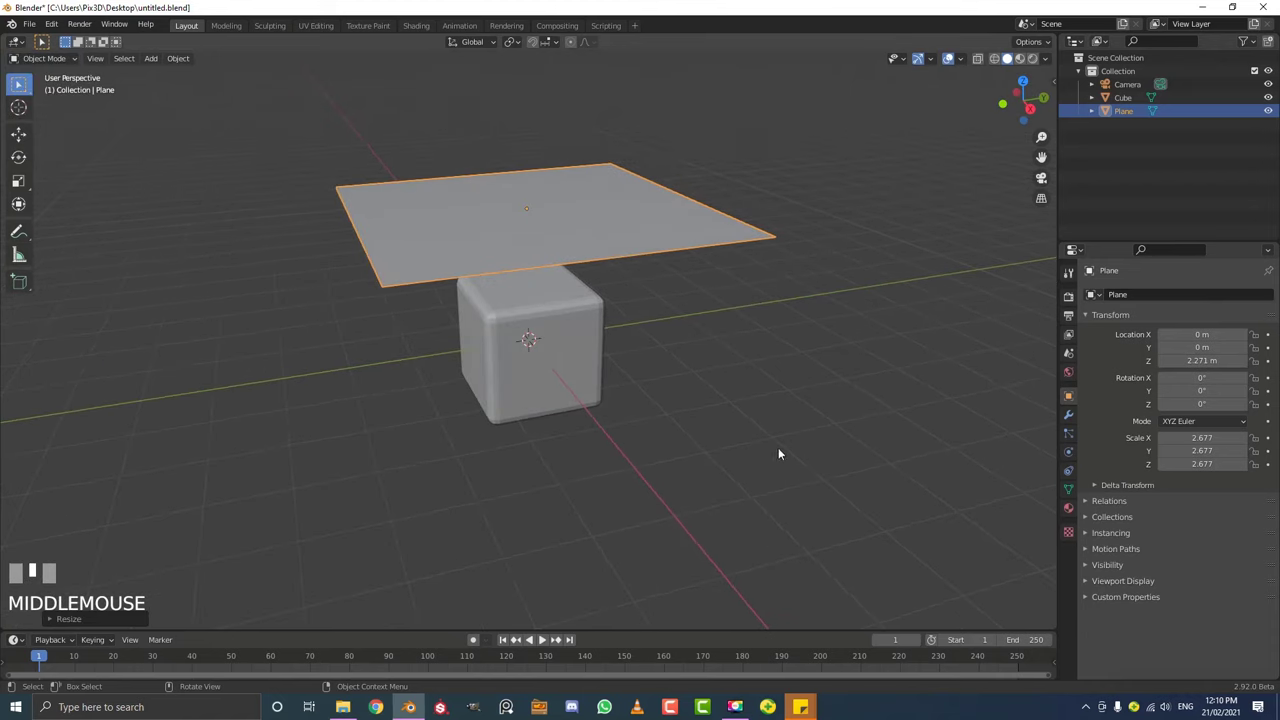
pyautogui.press('s')
pyautogui.rightClick(735, 372)
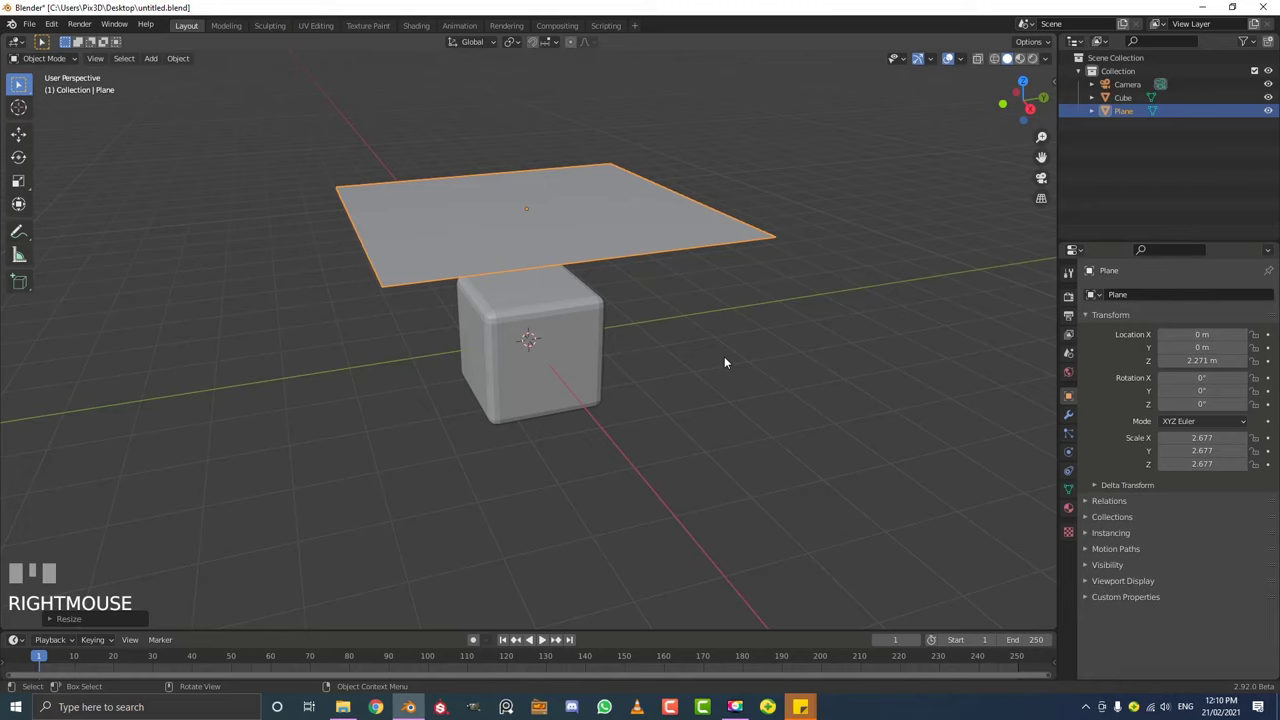
# Apply the plane's scale and display its transform values and dimensions in the viewport.
pyautogui.hotkey('ctrl', 'a')
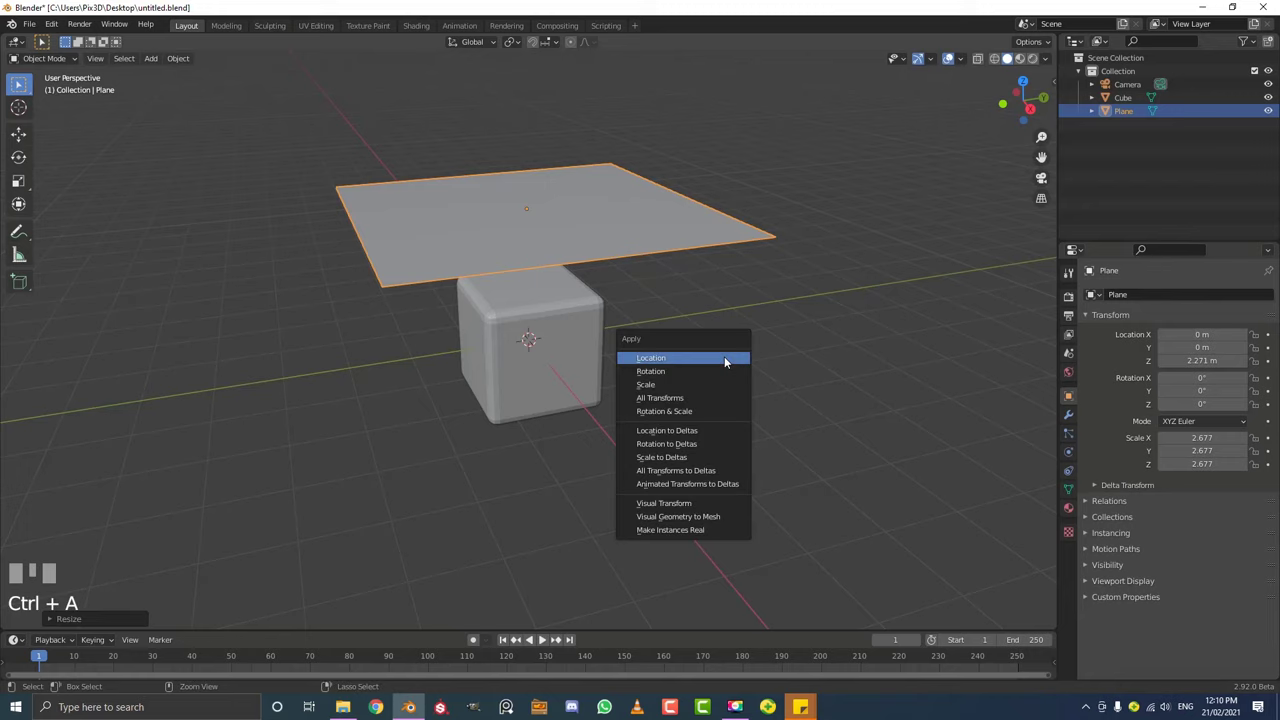
pyautogui.click(680, 385)
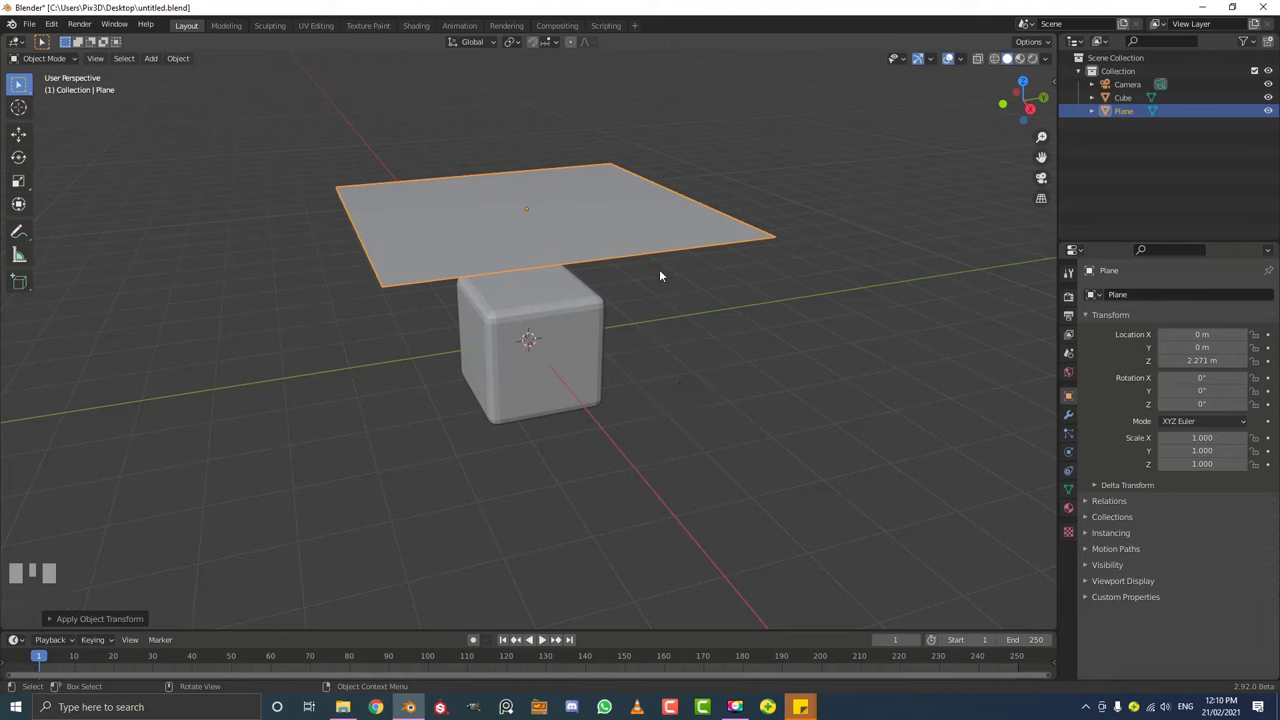
pyautogui.middleClick(785, 146)
pyautogui.press('n')
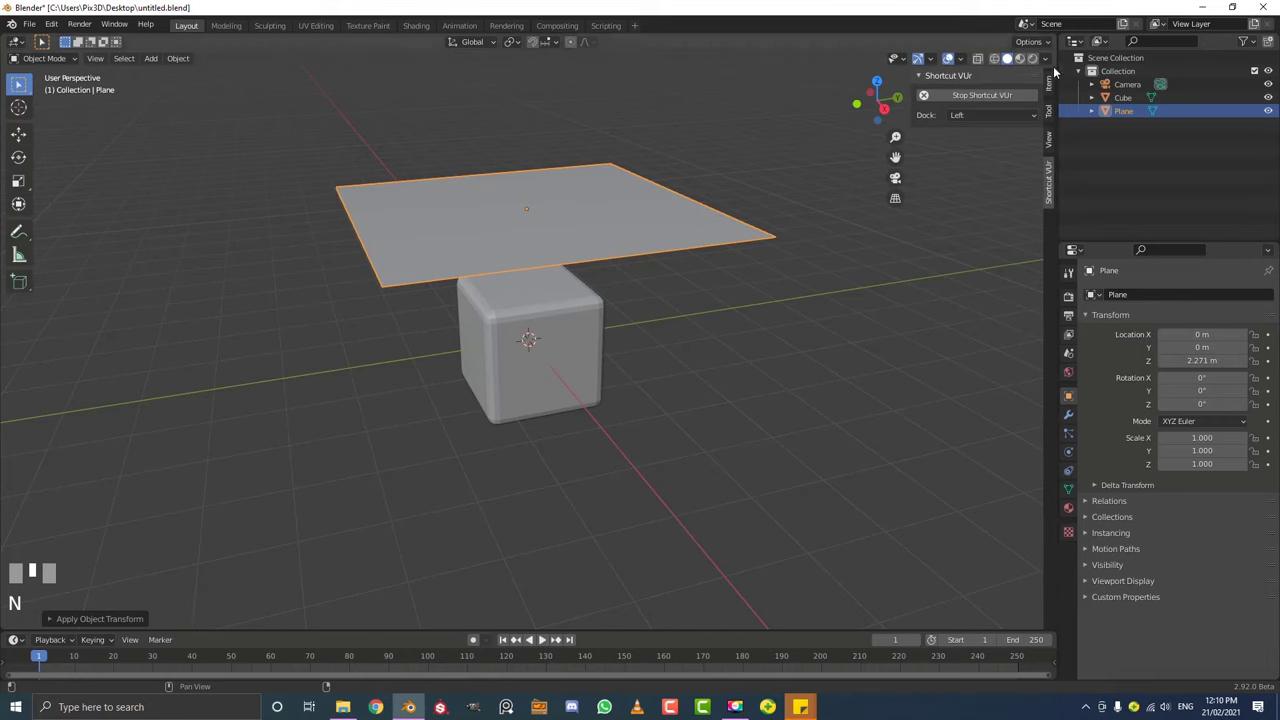
pyautogui.click(1048, 87)
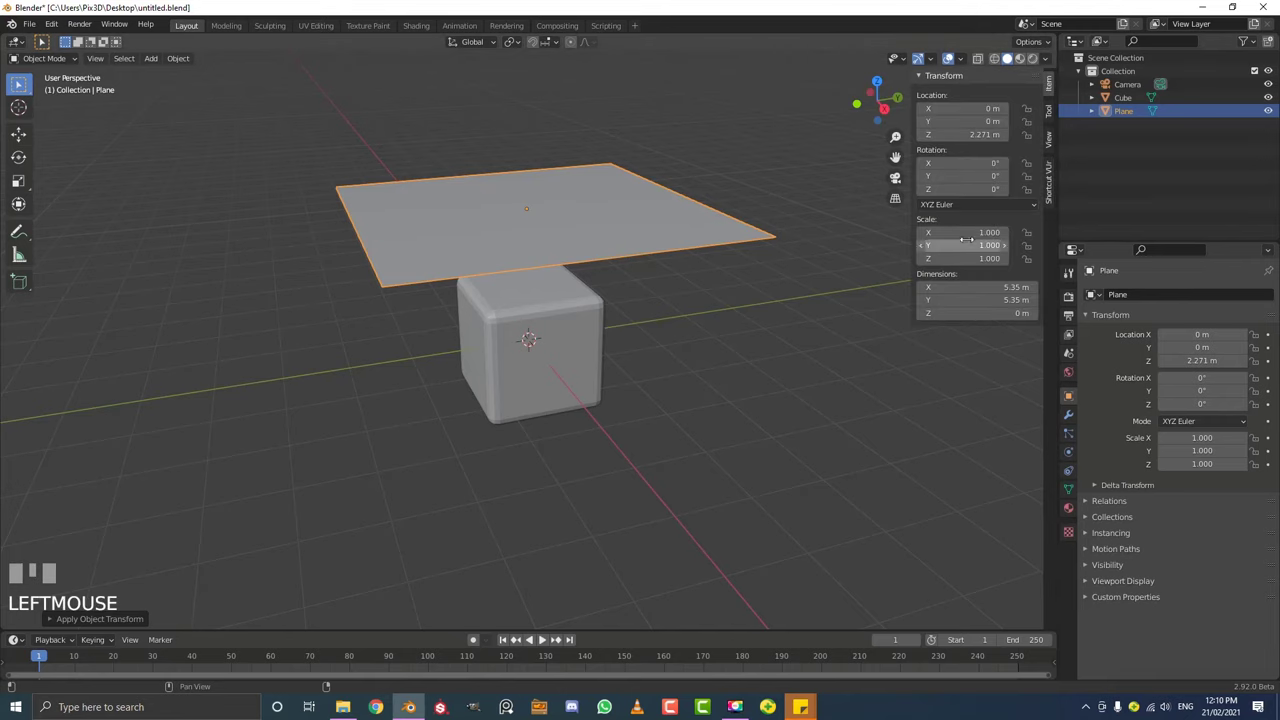
pyautogui.press('s')
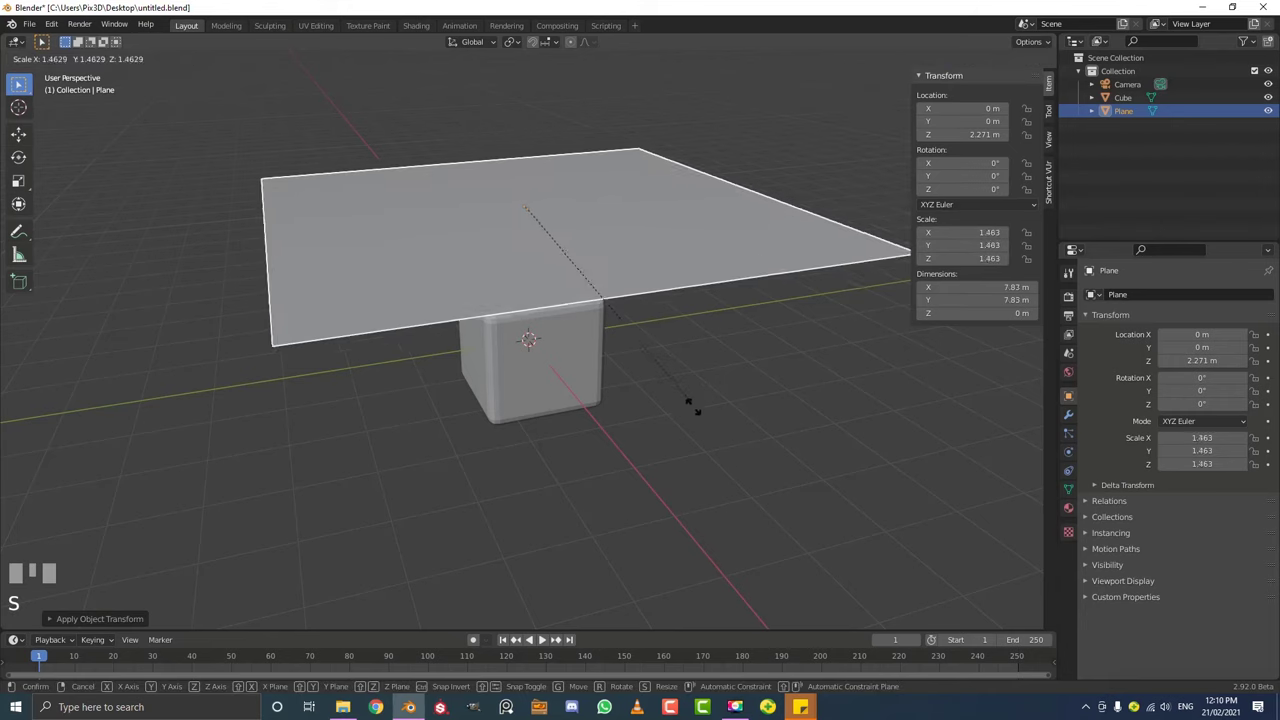
pyautogui.rightClick(716, 365)
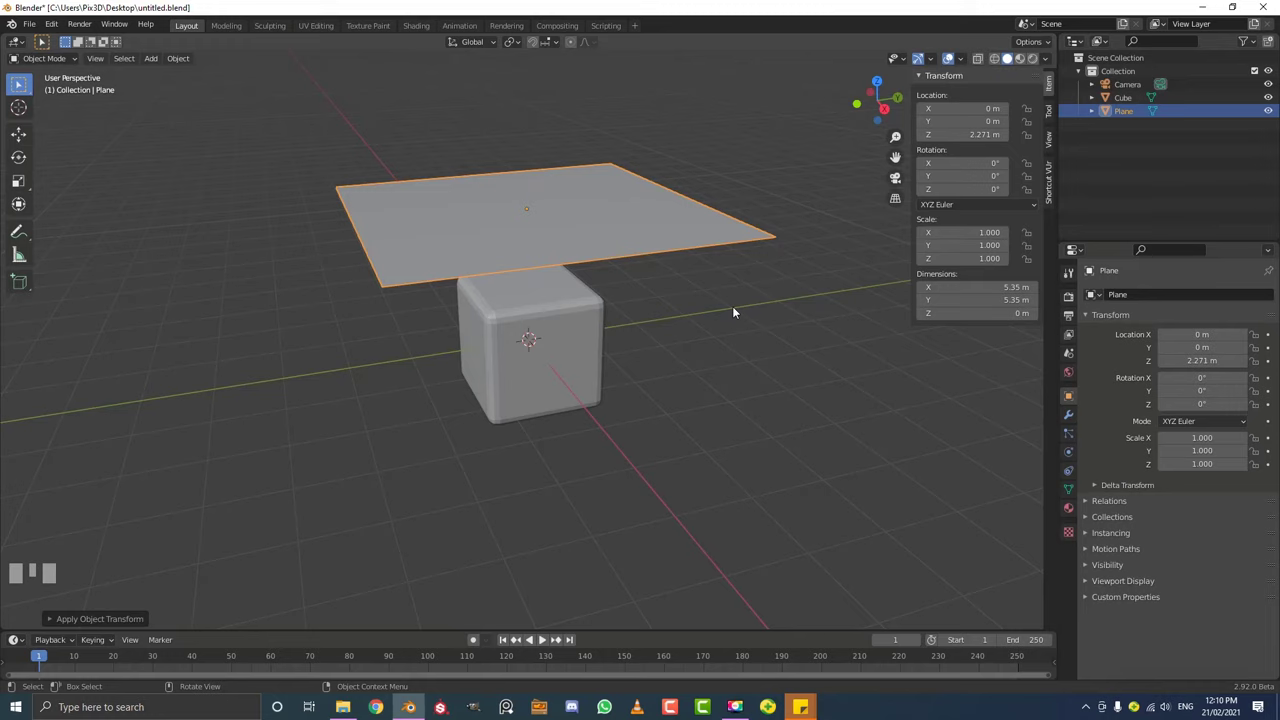
pyautogui.moveTo(726, 308); pyautogui.dragTo(628, 371, button='middle')
pyautogui.scroll(2, 628, 373)
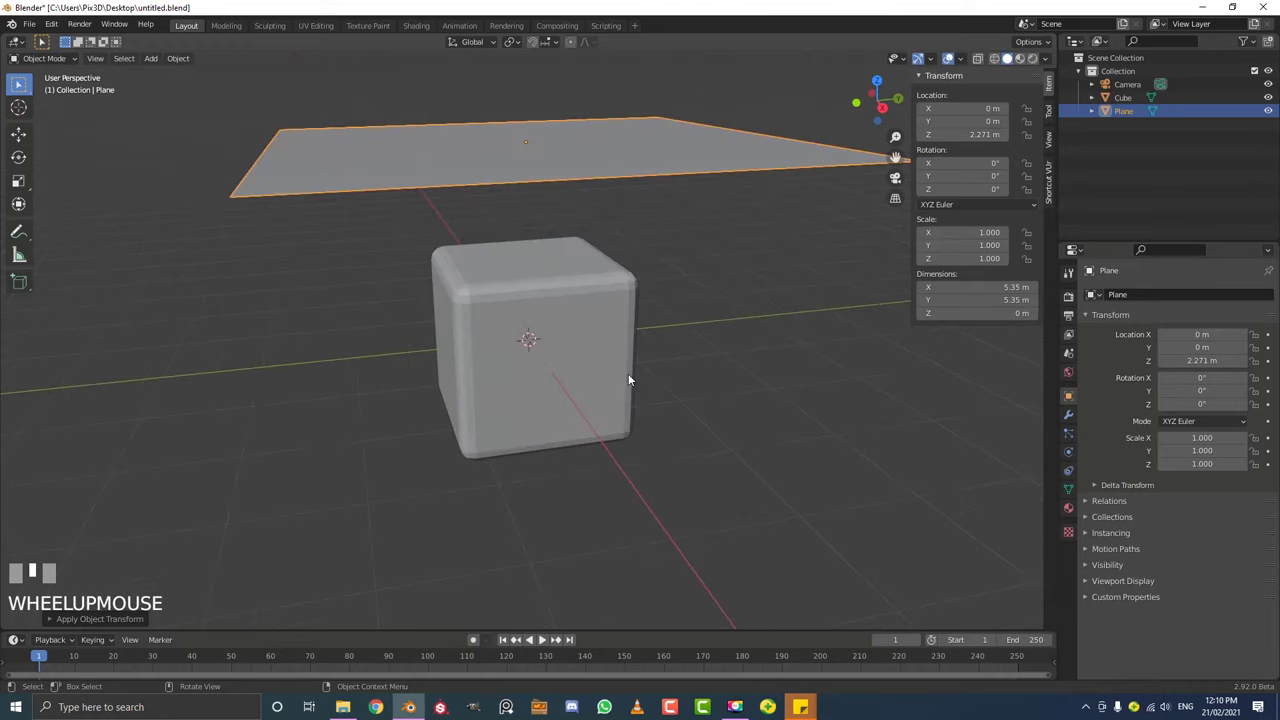
pyautogui.click(541, 320)
pyautogui.scroll(-2, 544, 320)
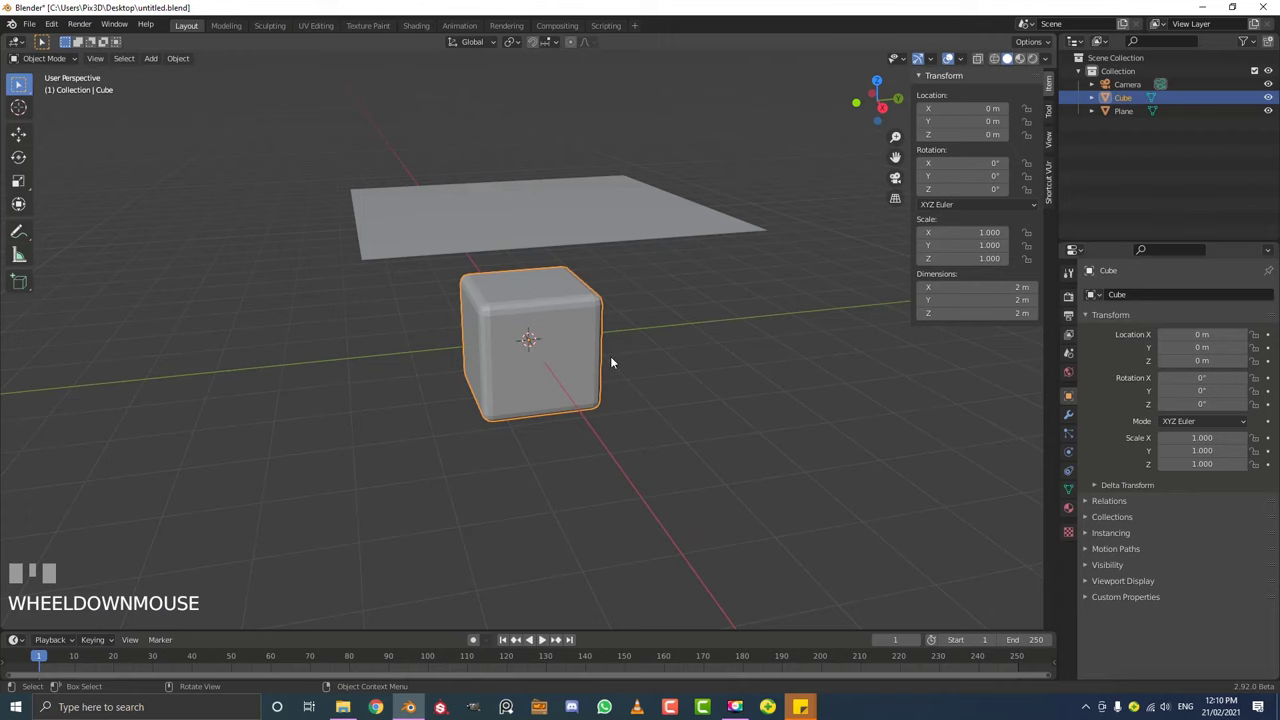
pyautogui.press('s')
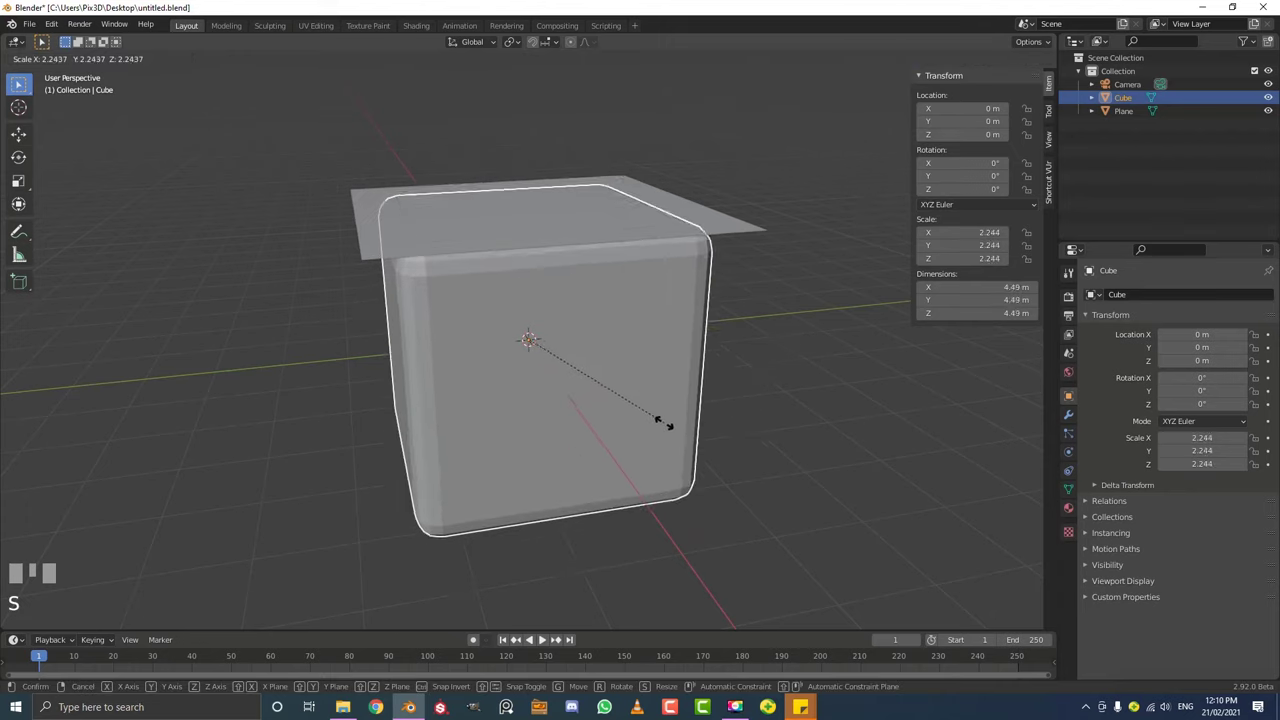
pyautogui.rightClick(668, 422)
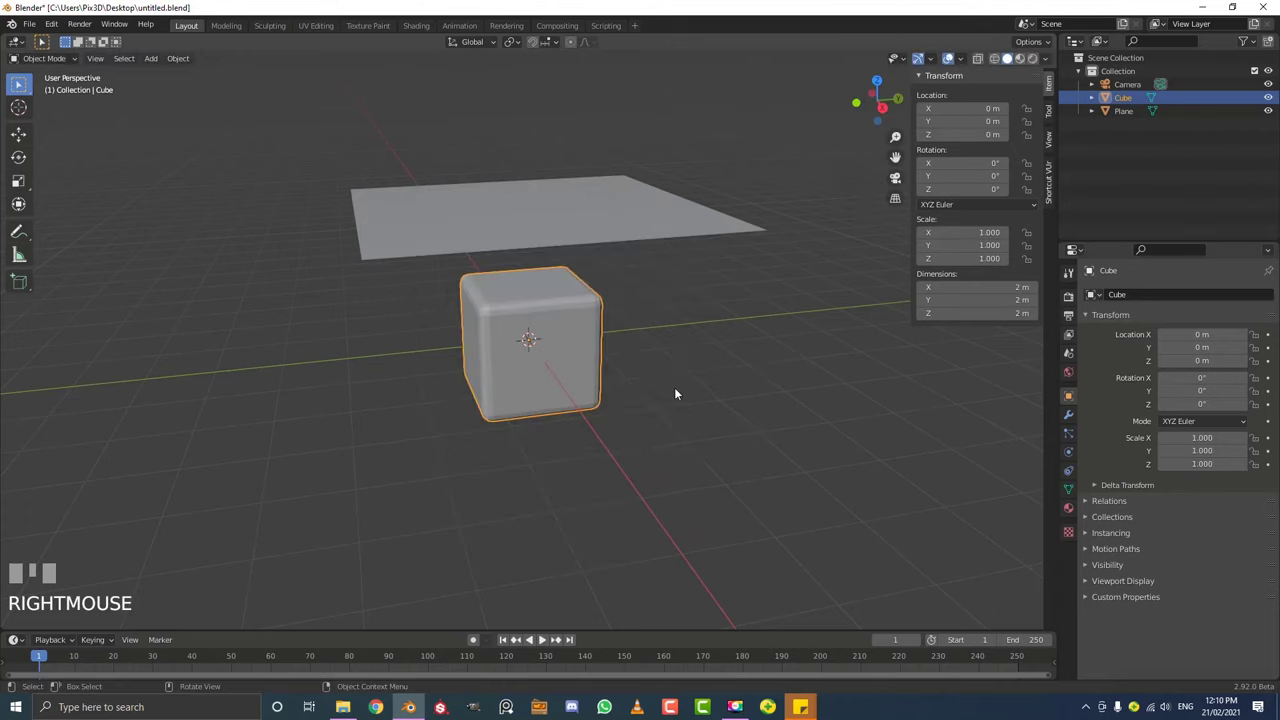
pyautogui.click(634, 201)
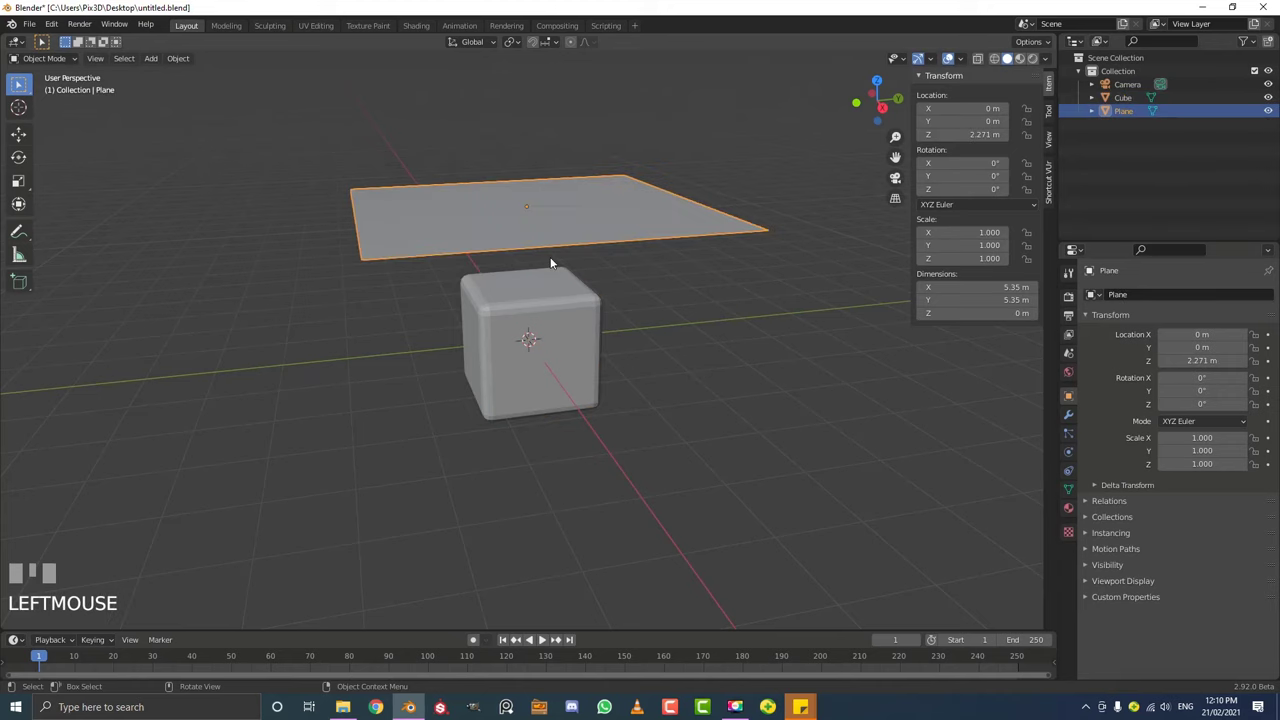
pyautogui.moveTo(551, 171); pyautogui.dragTo(537, 213, button='middle')
pyautogui.scroll(2, 553, 208)
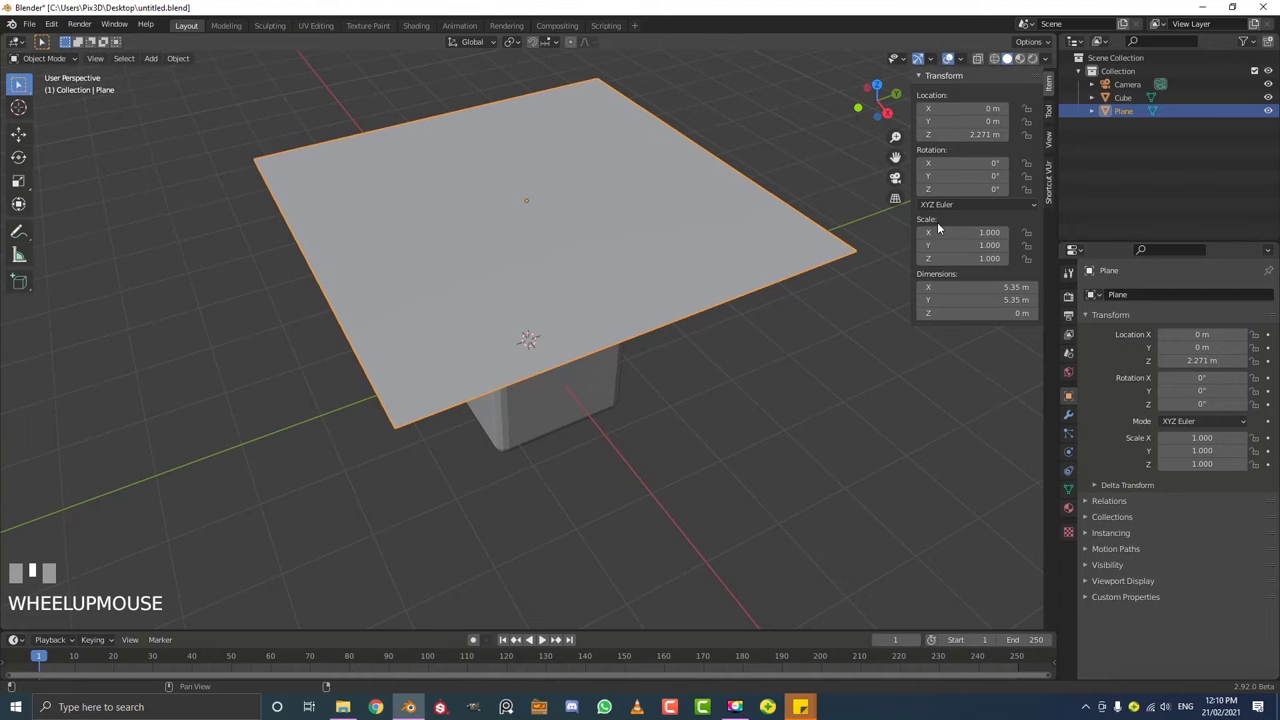
pyautogui.moveTo(370, 291); pyautogui.dragTo(373, 302, button='middle')
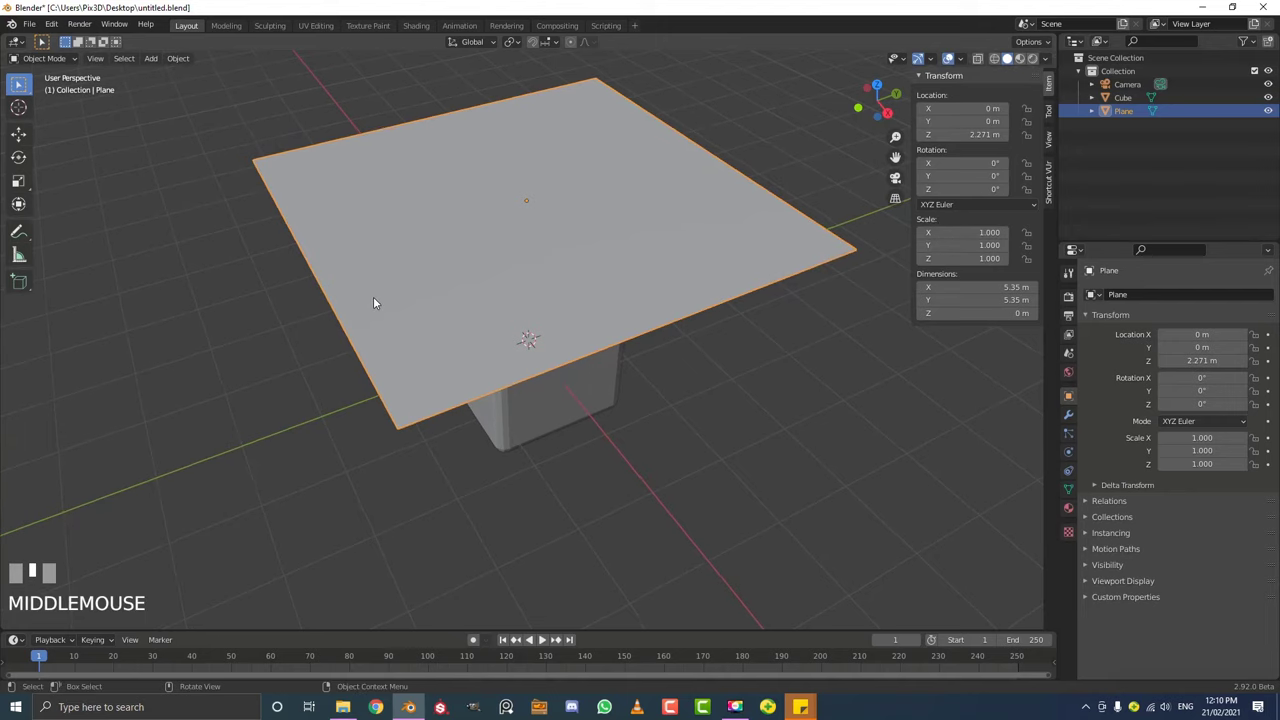
pyautogui.hotkey('ctrl', 'a')
pyautogui.click(373, 296)
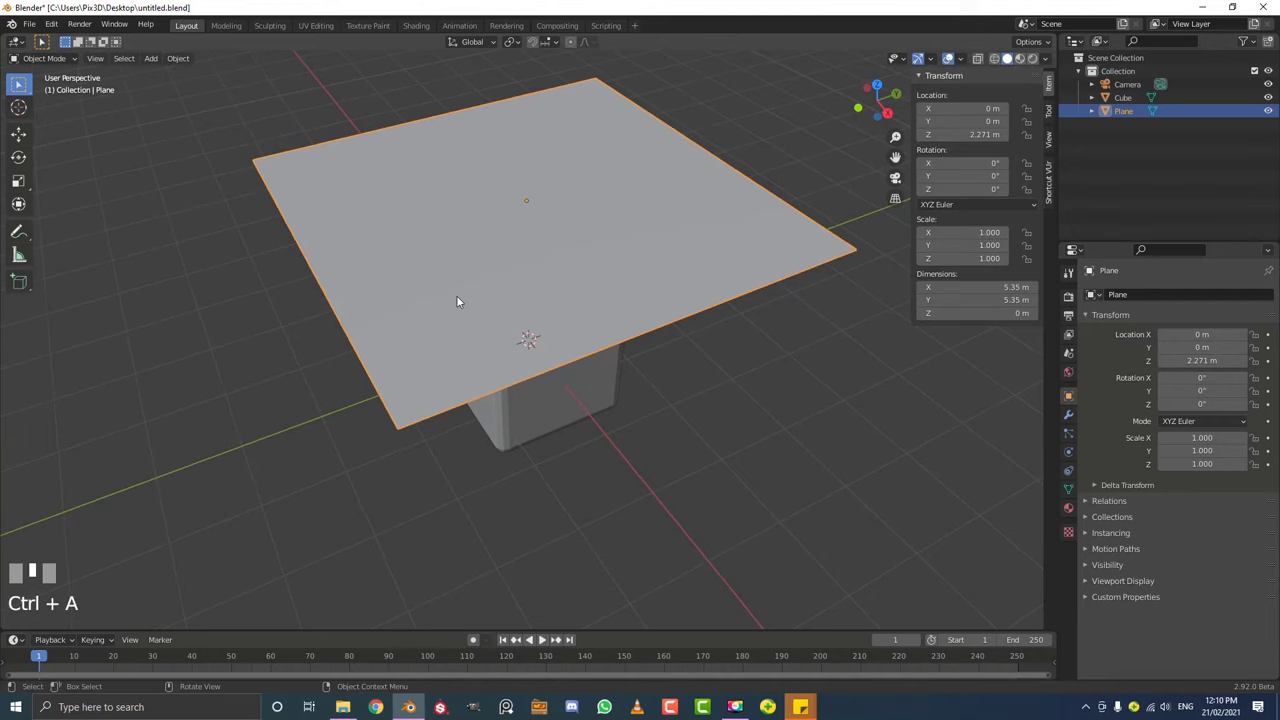
# Inspect the plane and cube meshes in wireframe shading, and return the viewport to solid shading.
pyautogui.scroll(-3, 528, 335)
pyautogui.moveTo(528, 335); pyautogui.dragTo(497, 334, button='middle')
pyautogui.scroll(2, 533, 320)
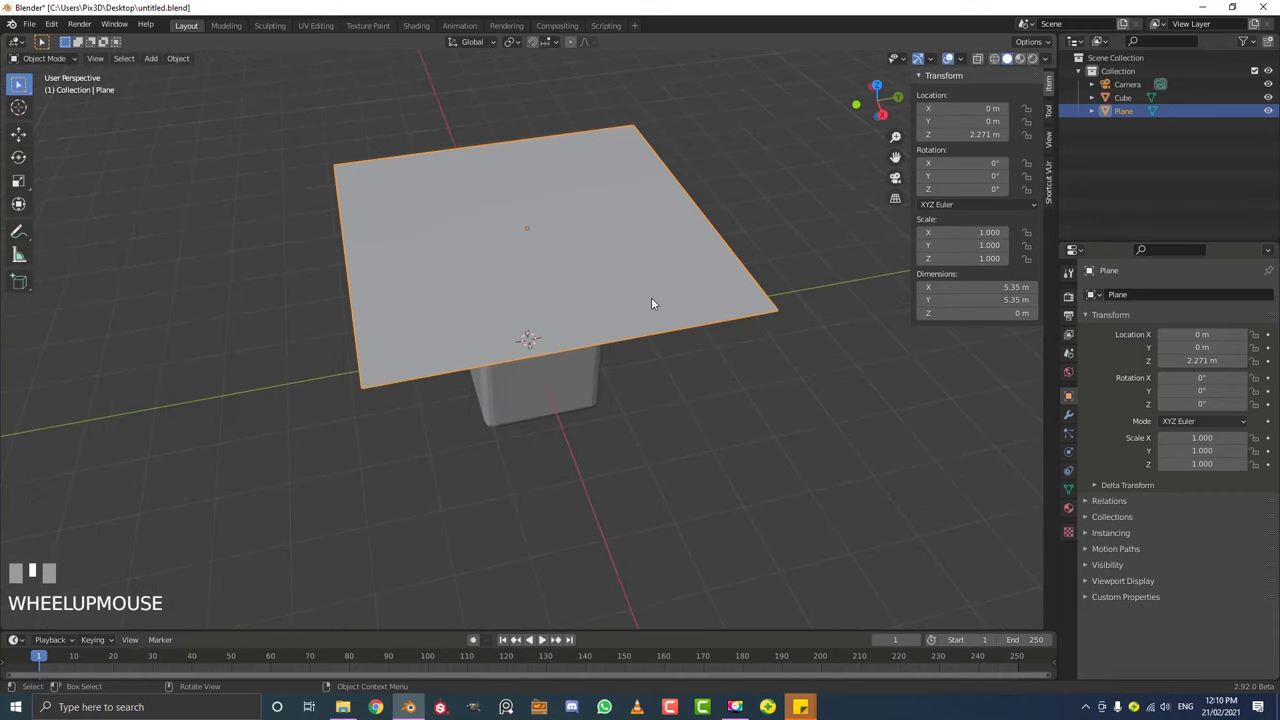
pyautogui.moveTo(652, 300); pyautogui.dragTo(694, 312, button='middle')
pyautogui.scroll(1, 677, 170)
pyautogui.moveTo(677, 170); pyautogui.dragTo(643, 191, button='middle')
pyautogui.press('z')
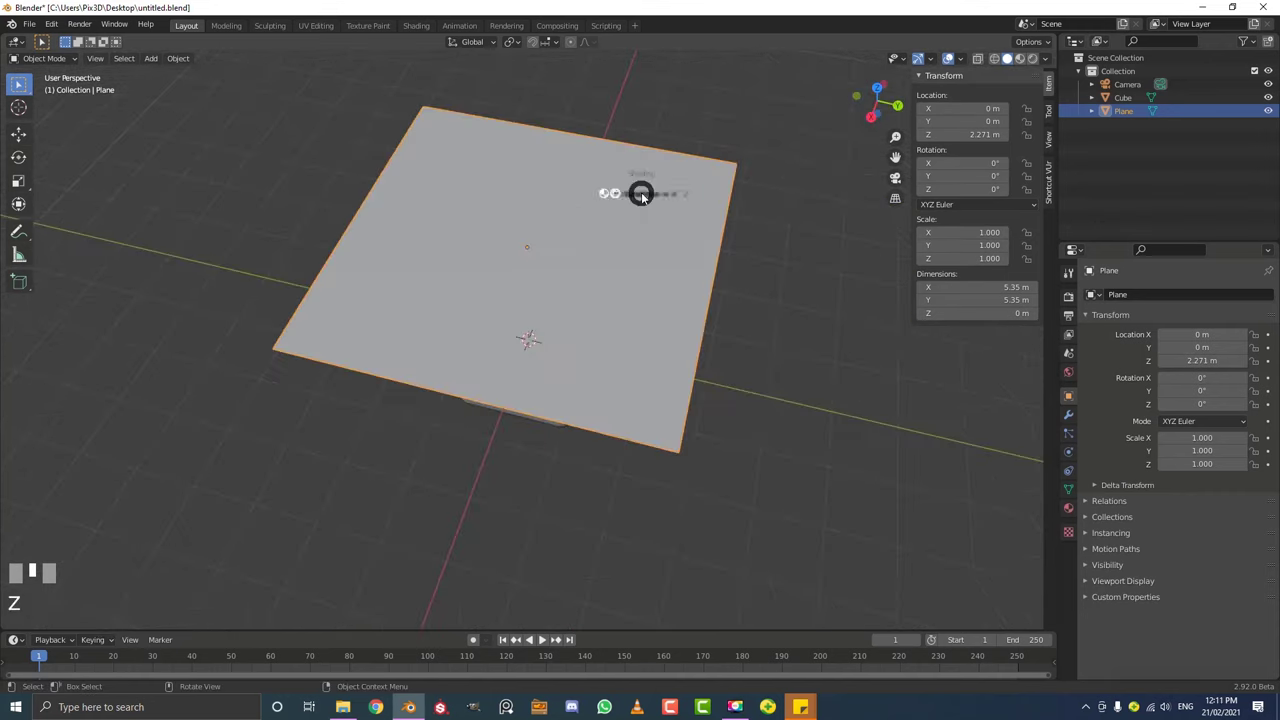
pyautogui.click(537, 193)
pyautogui.moveTo(537, 193); pyautogui.dragTo(494, 194, button='middle')
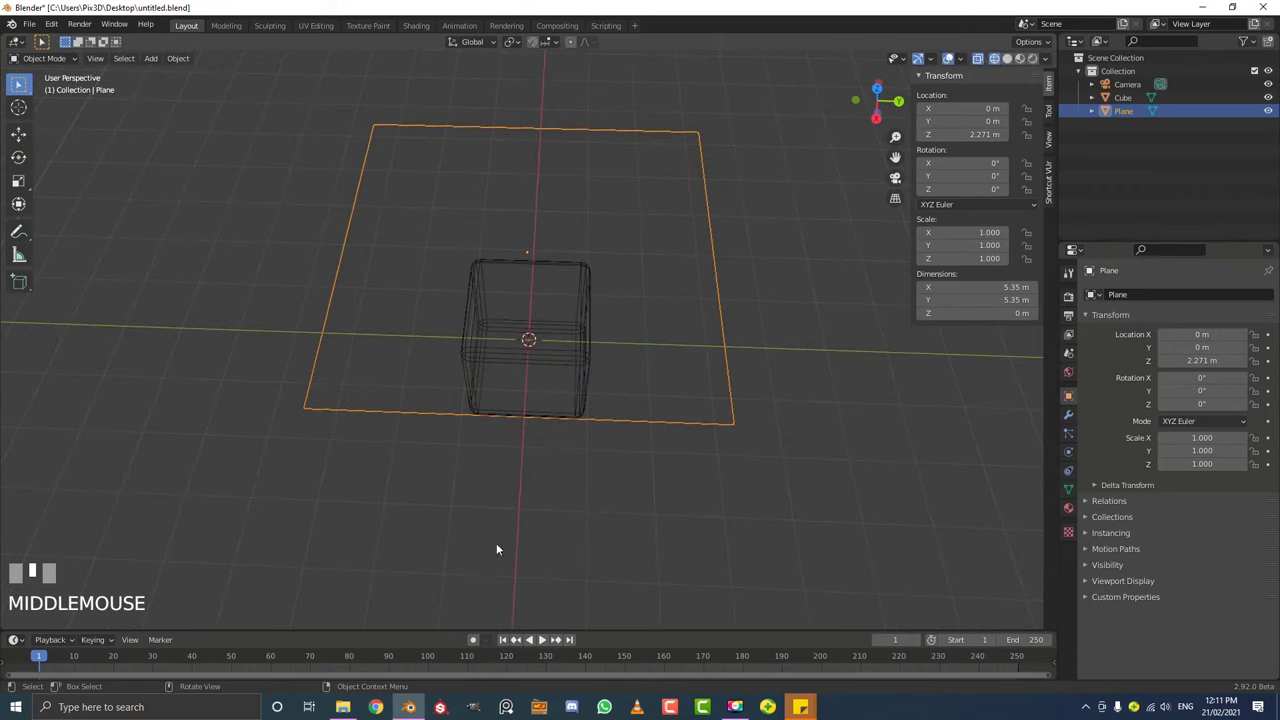
pyautogui.press('z')
pyautogui.click(737, 294)
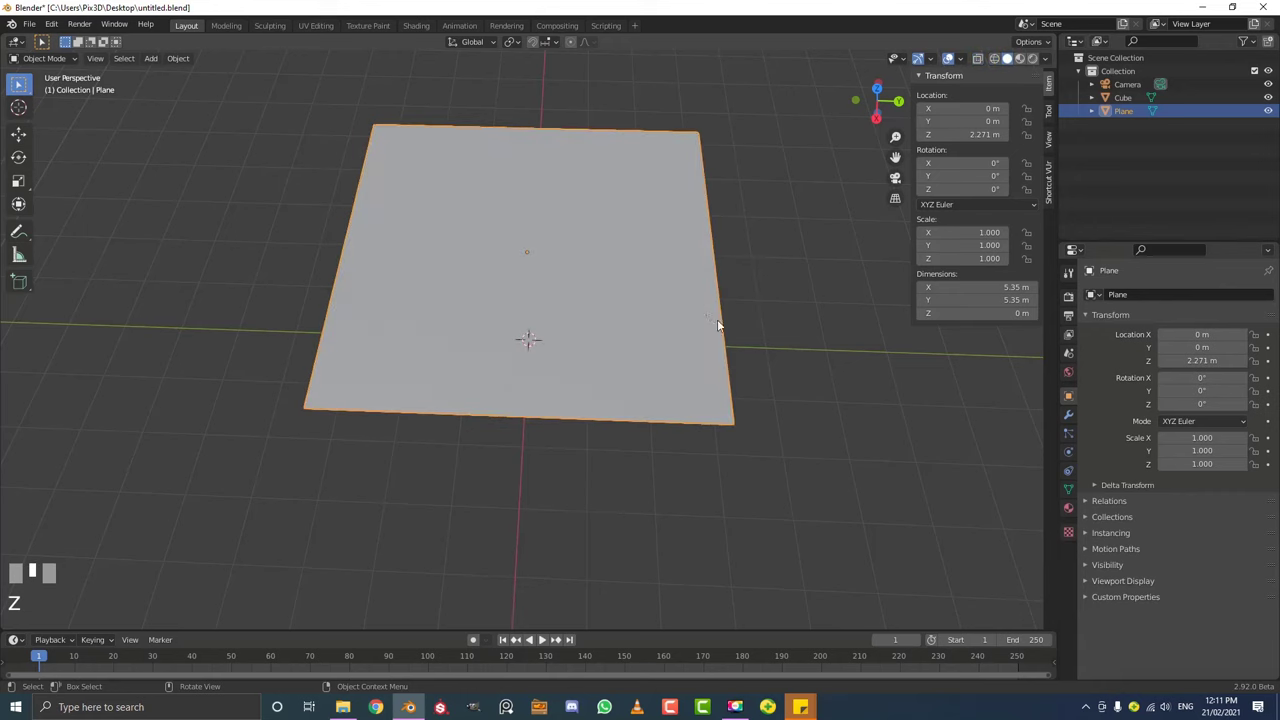
# Enter Edit Mode on the plane and subdivide its whole mesh.
pyautogui.scroll(2, 745, 200)
pyautogui.press('Tab')
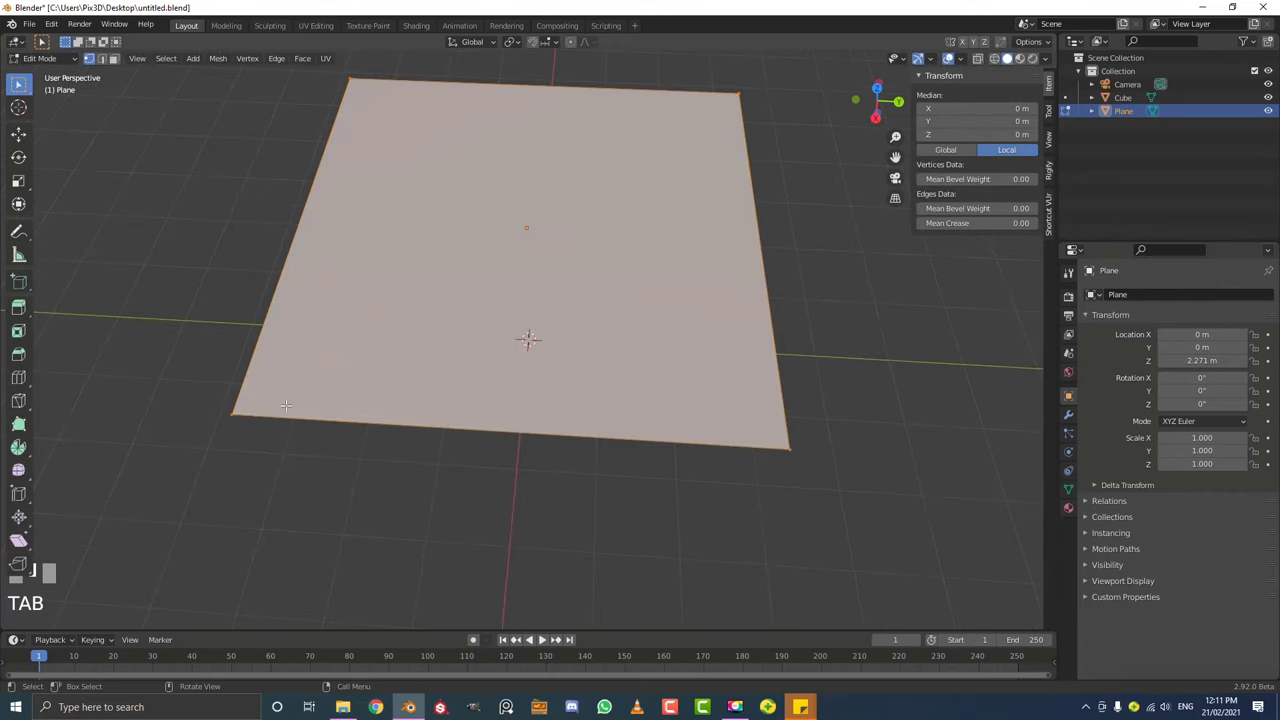
pyautogui.moveTo(862, 467); pyautogui.dragTo(757, 397, button='middle')
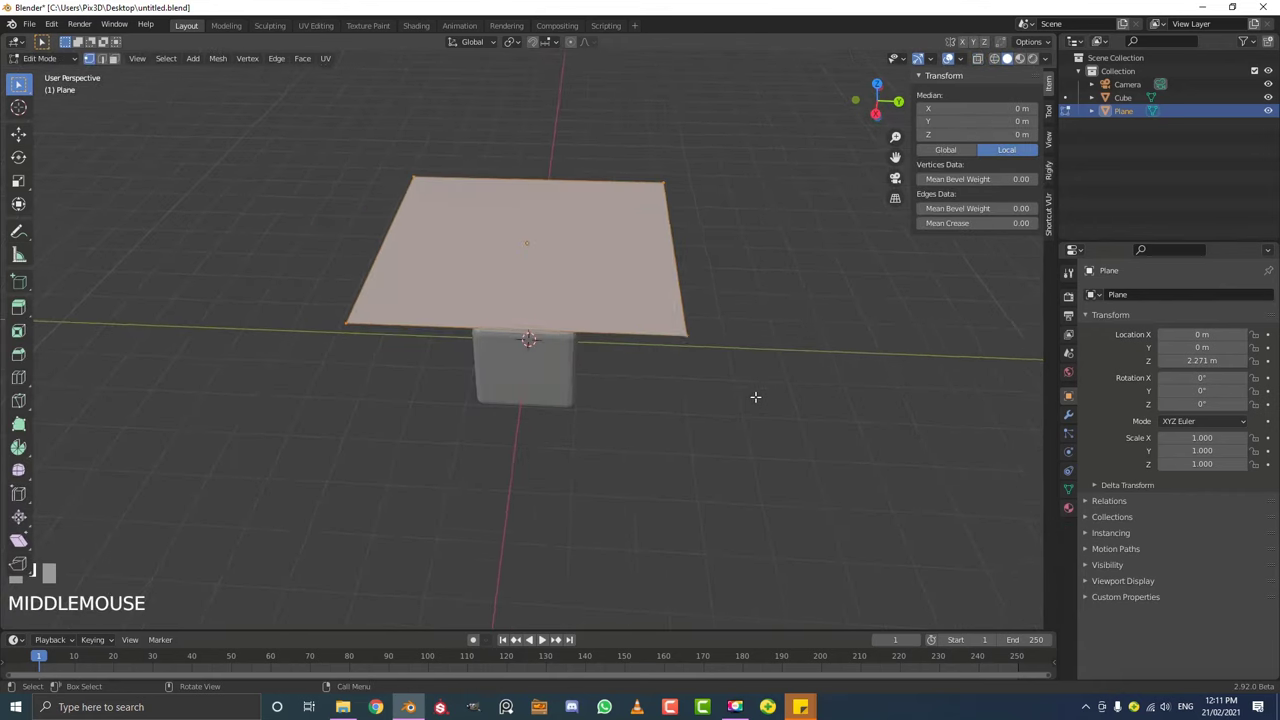
pyautogui.scroll(1, 757, 397)
pyautogui.moveTo(627, 344); pyautogui.dragTo(639, 302, button='middle')
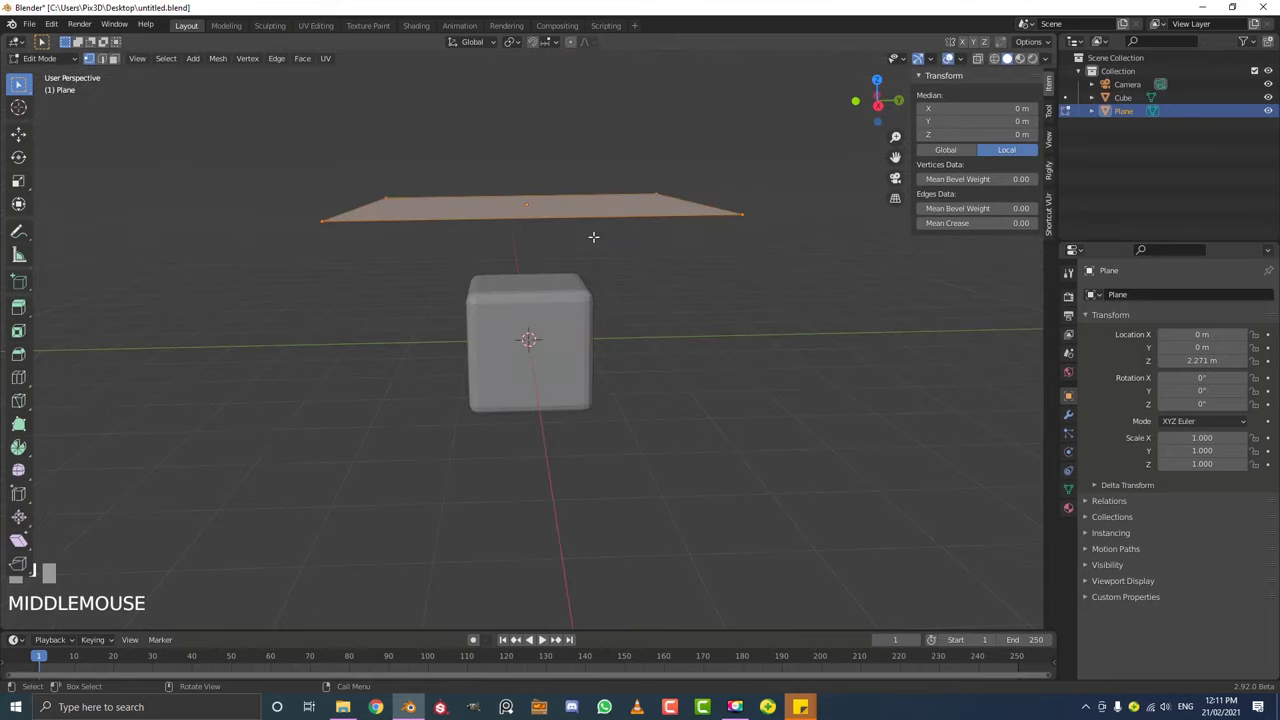
pyautogui.scroll(1, 563, 214)
pyautogui.moveTo(563, 214); pyautogui.dragTo(570, 264, button='middle')
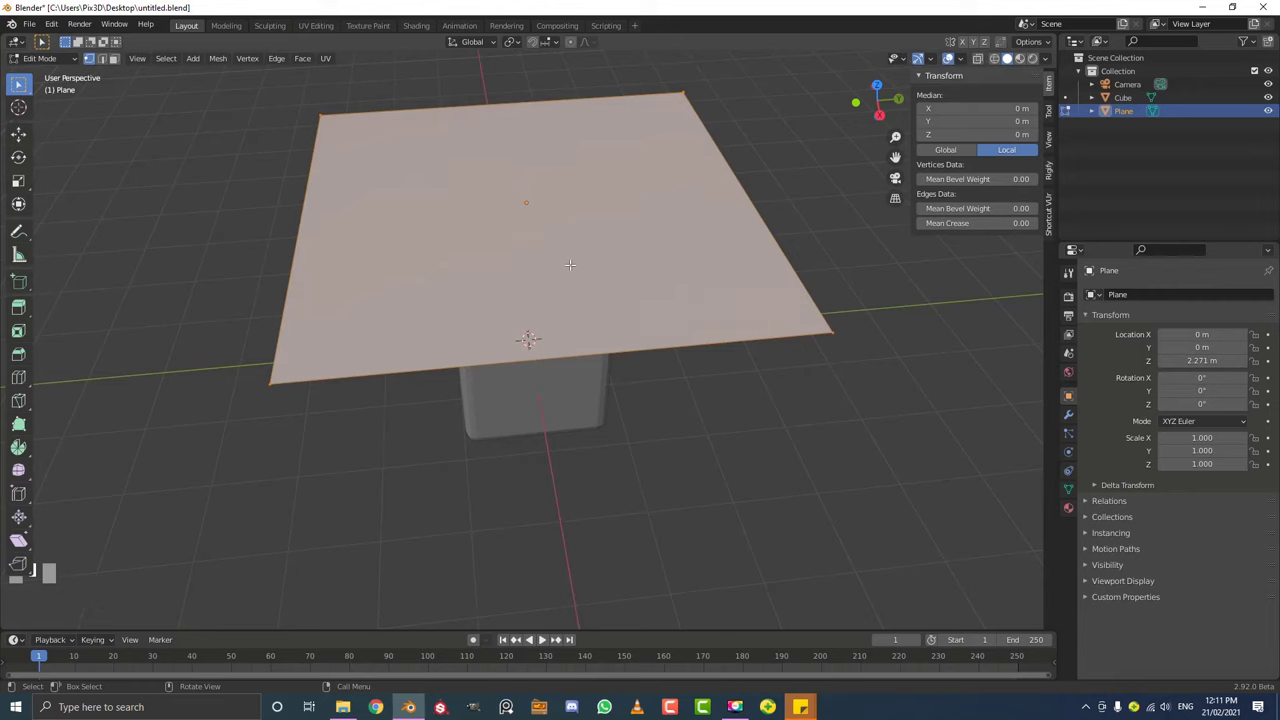
pyautogui.moveTo(570, 264); pyautogui.dragTo(720, 424, button='middle')
pyautogui.scroll(-2, 769, 477)
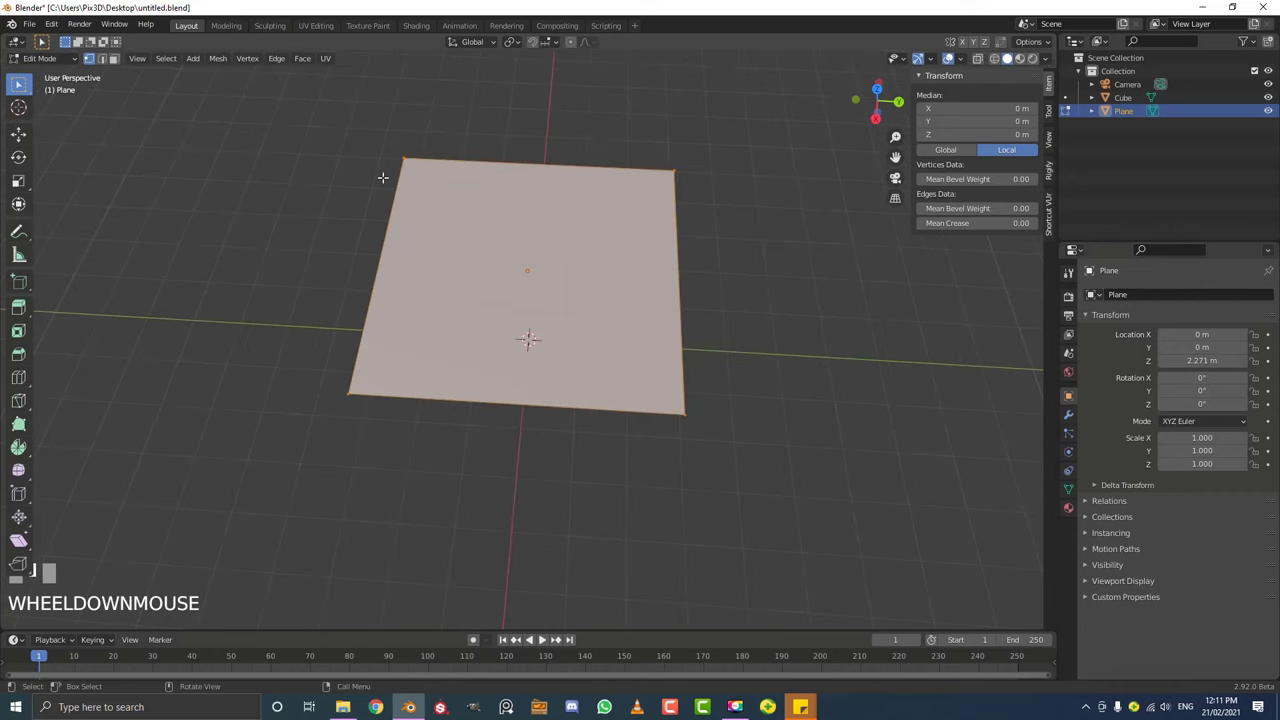
pyautogui.rightClick(485, 200)
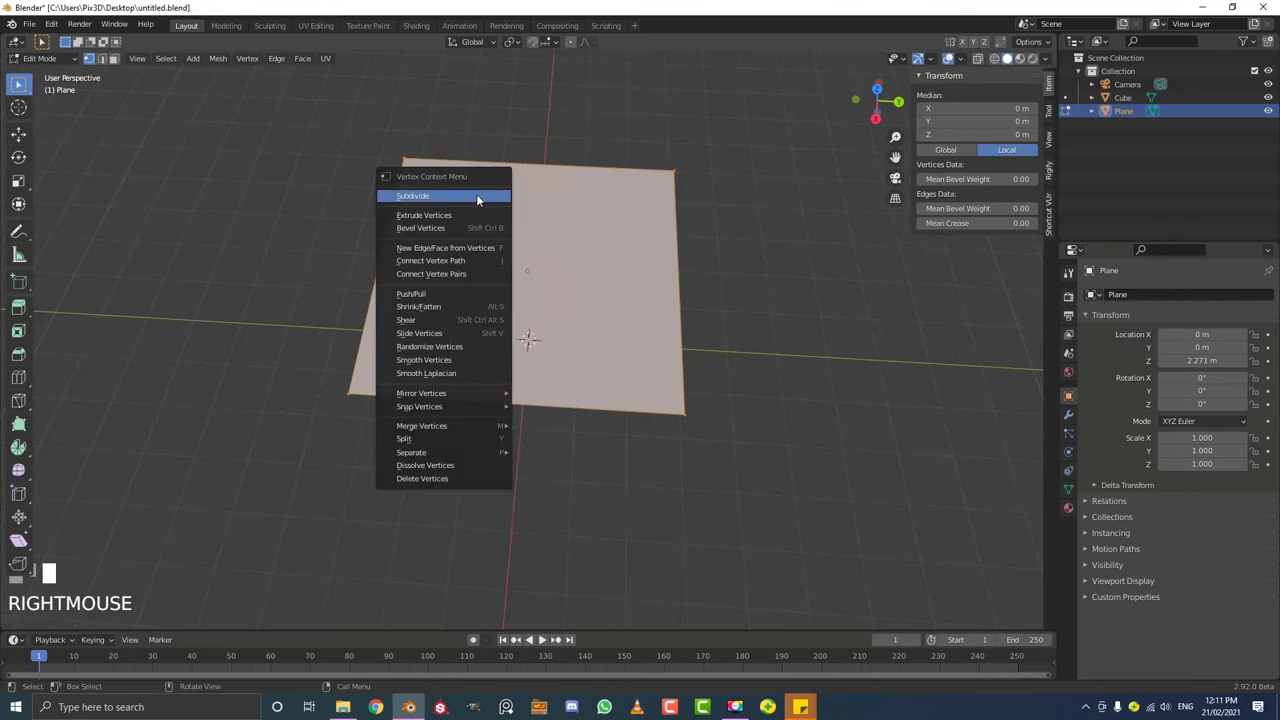
pyautogui.click(452, 198)
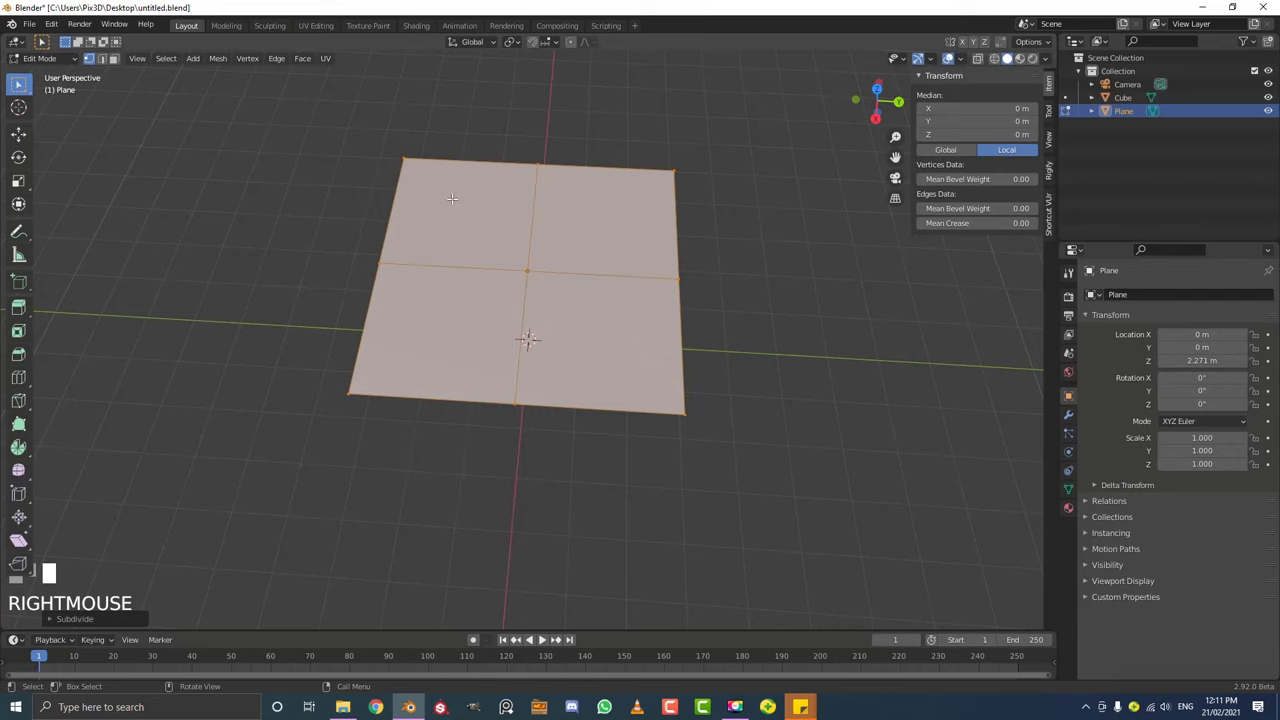
# Set the subdivision's number of cuts to 50 and return to Object Mode.
pyautogui.click(61, 618)
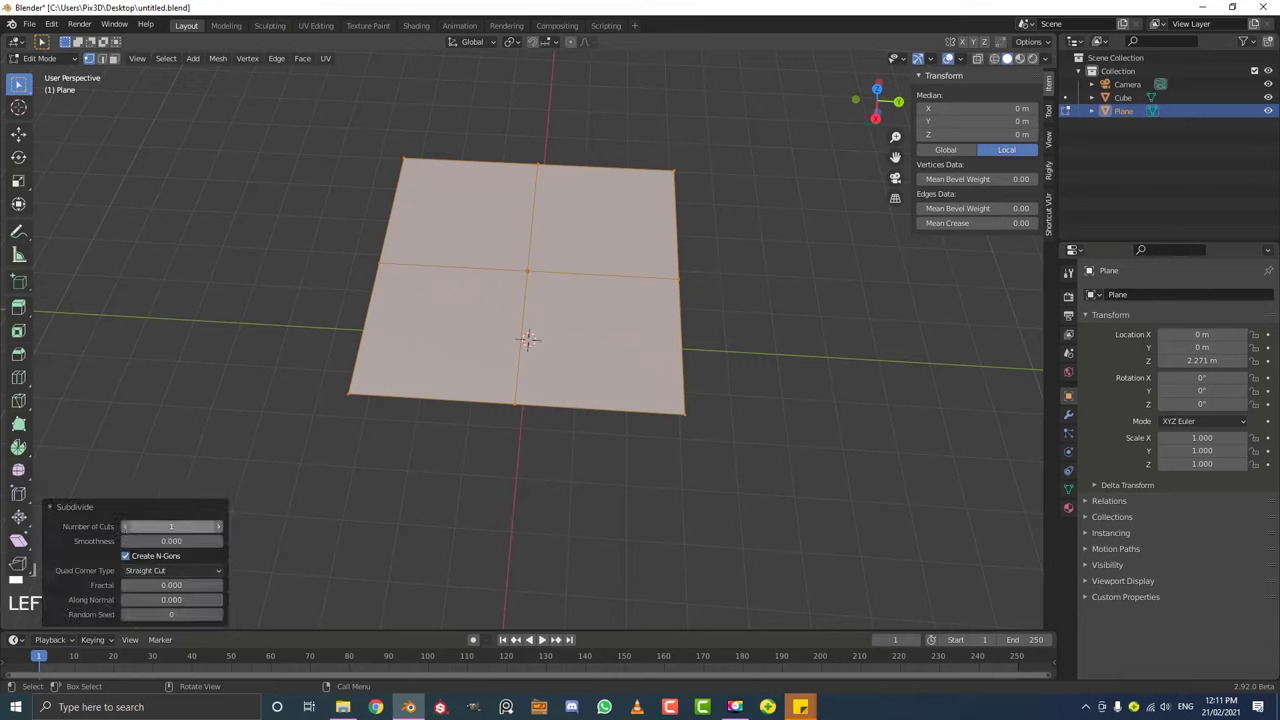
pyautogui.click(178, 526)
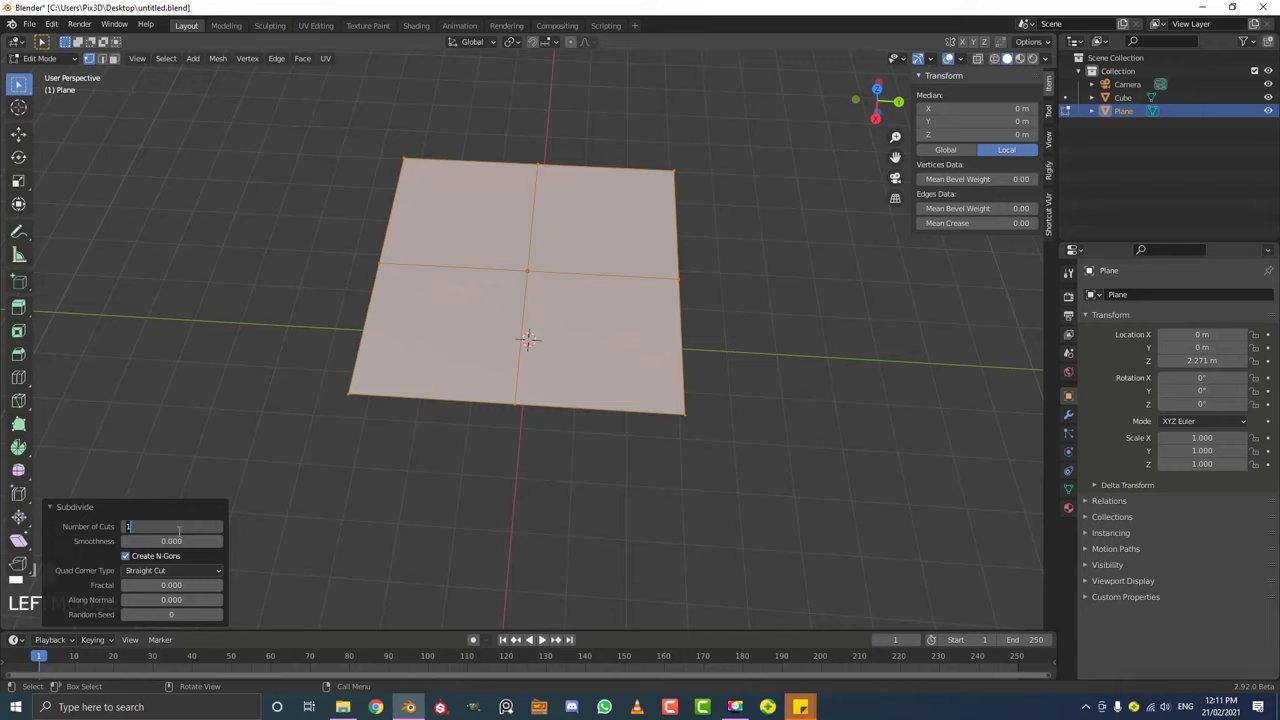
pyautogui.write('50')
pyautogui.press('Return')
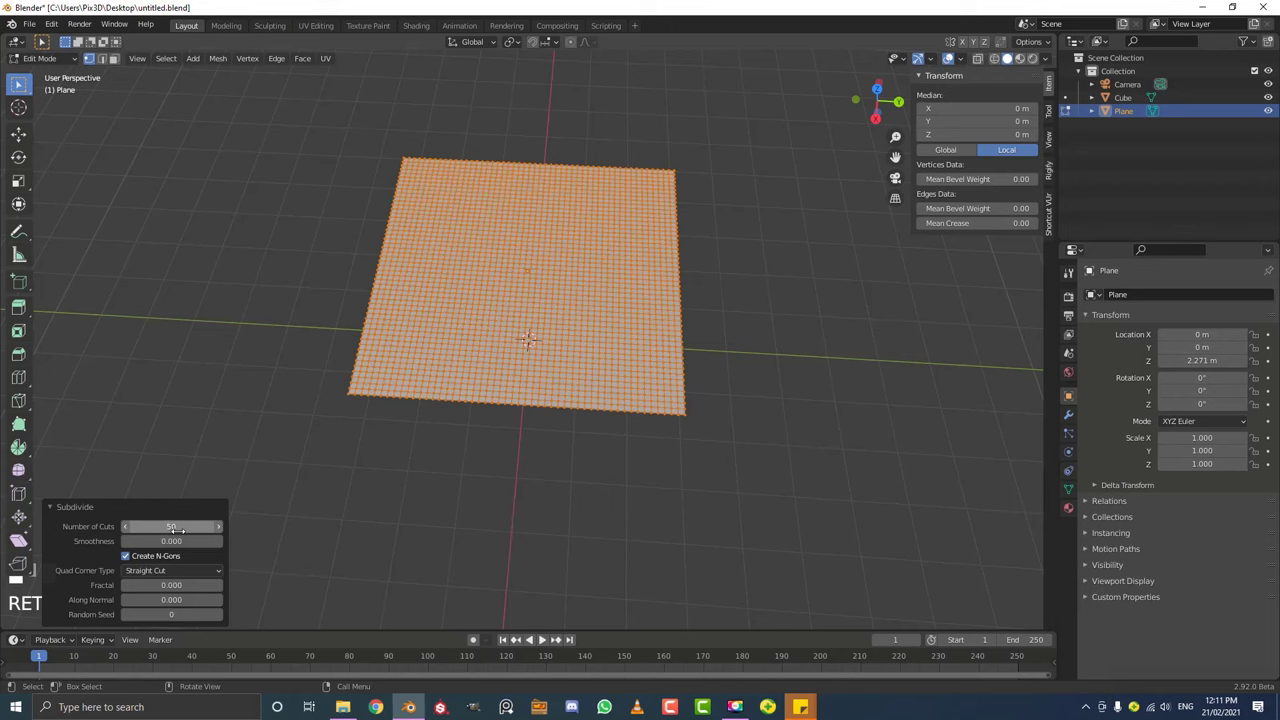
pyautogui.scroll(-1, 634, 354)
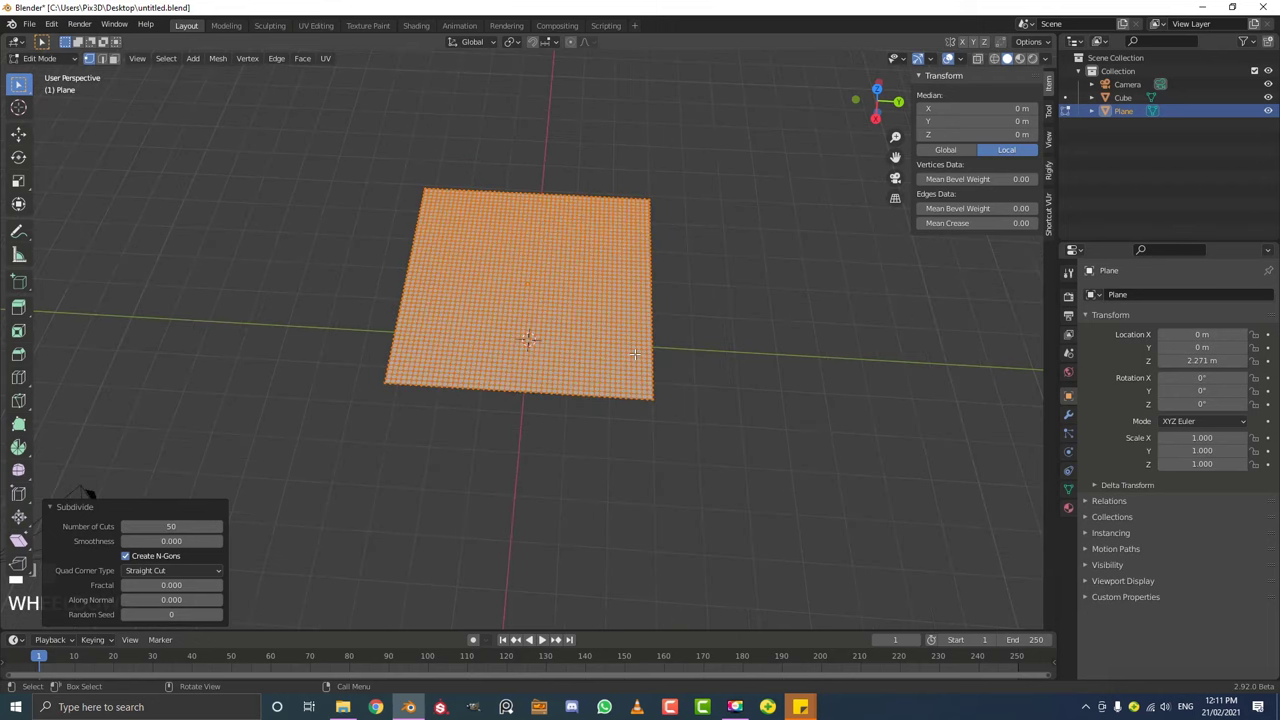
pyautogui.moveTo(630, 354); pyautogui.dragTo(652, 340, button='middle')
pyautogui.scroll(2, 654, 338)
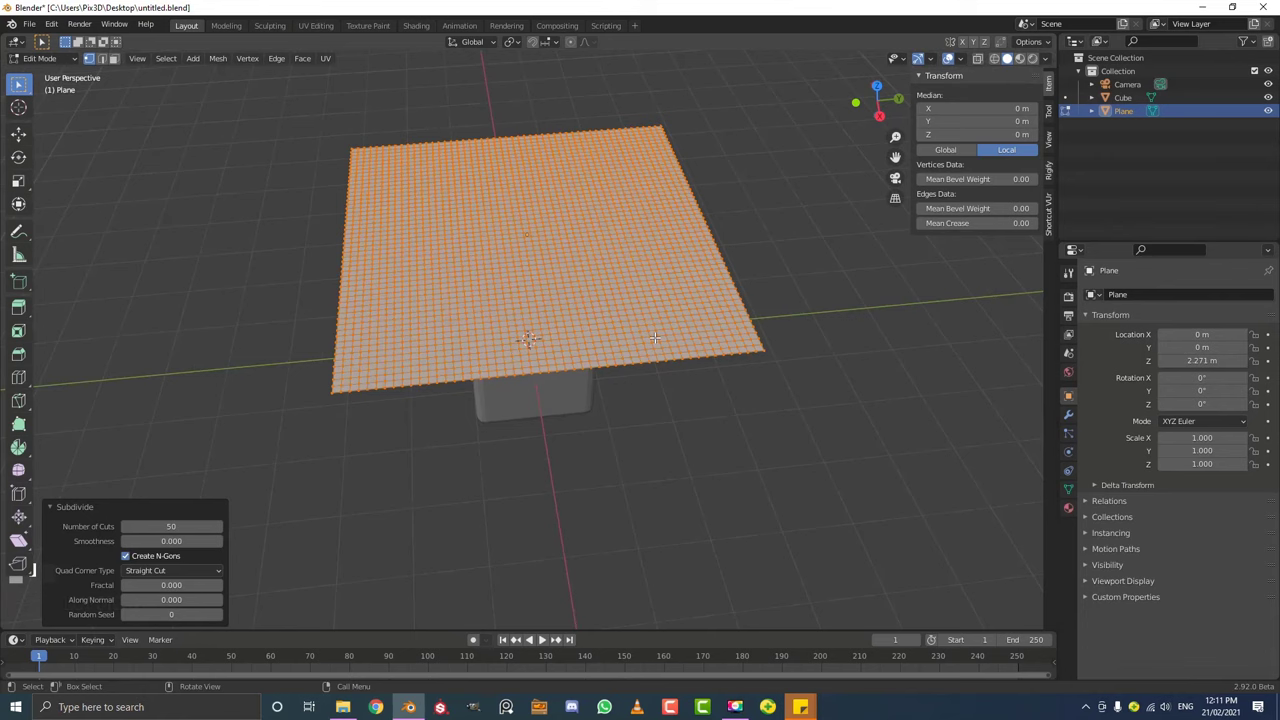
pyautogui.moveTo(654, 338); pyautogui.dragTo(639, 292, button='middle')
pyautogui.scroll(2, 637, 289)
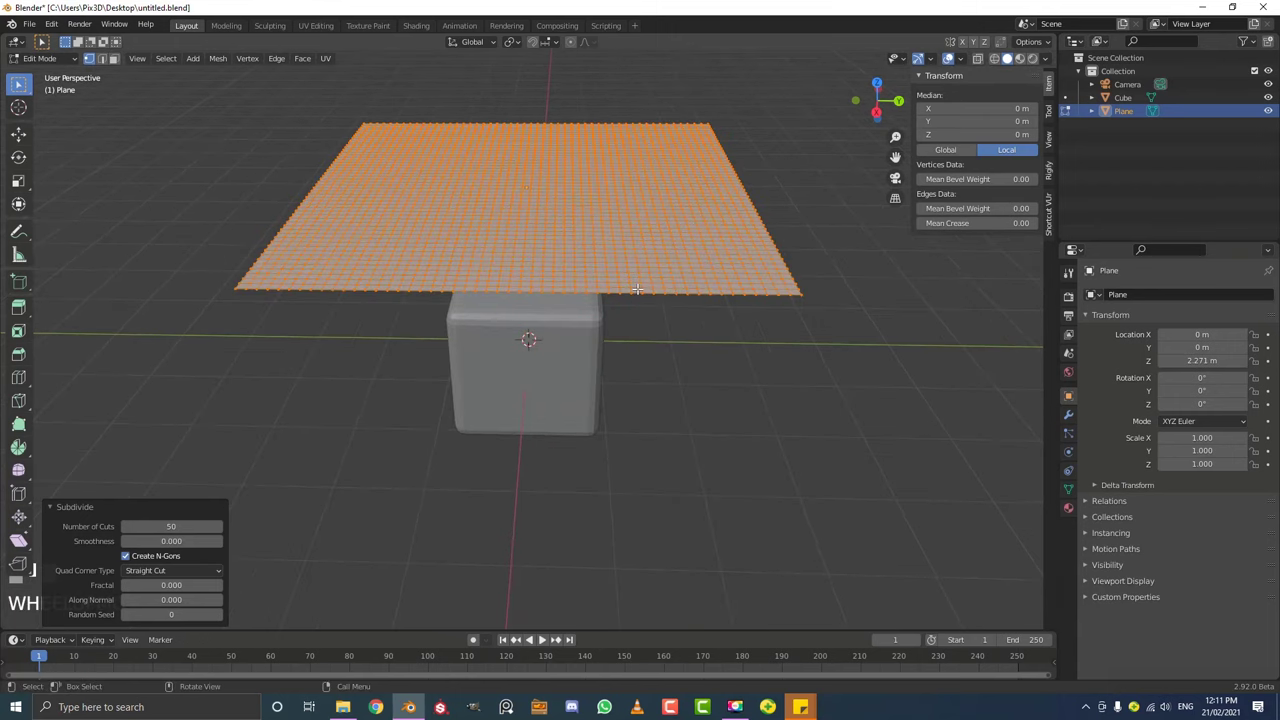
pyautogui.moveTo(593, 218); pyautogui.dragTo(608, 236, button='middle')
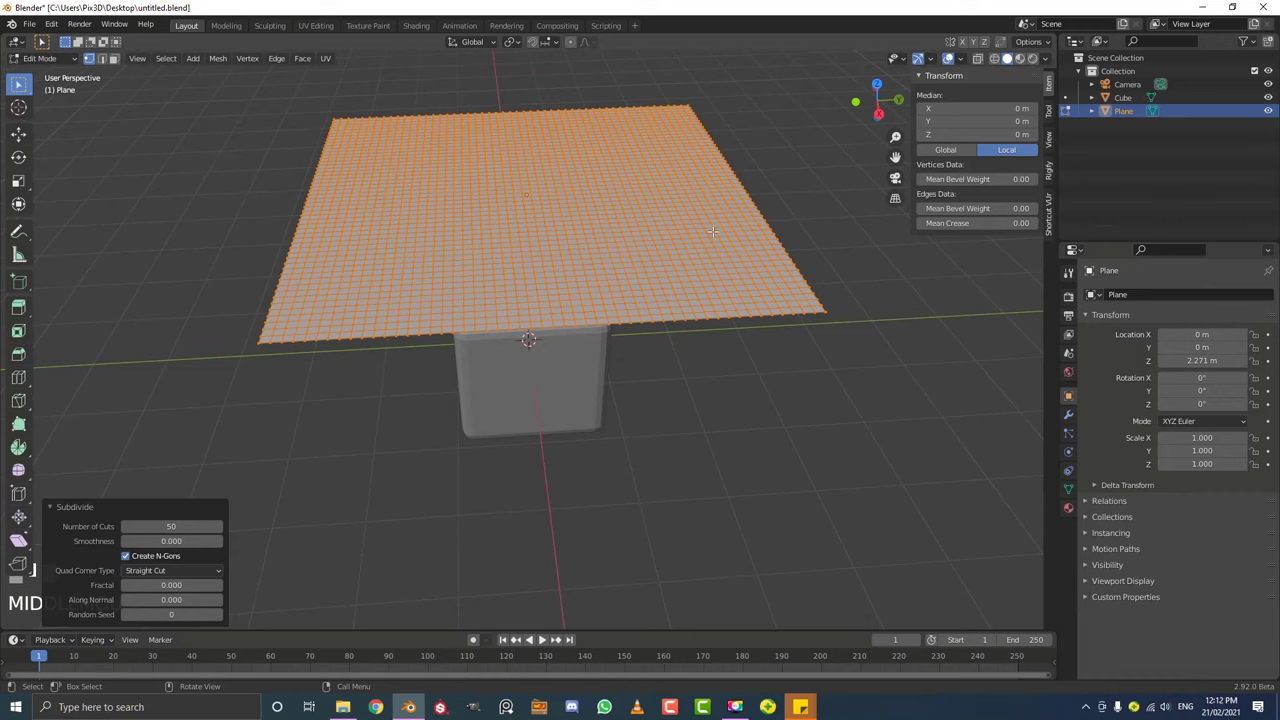
pyautogui.press('Tab')
# Check the subdivided plane's grid in wireframe shading, and restore solid shading.
pyautogui.moveTo(700, 291); pyautogui.dragTo(663, 310, button='middle')
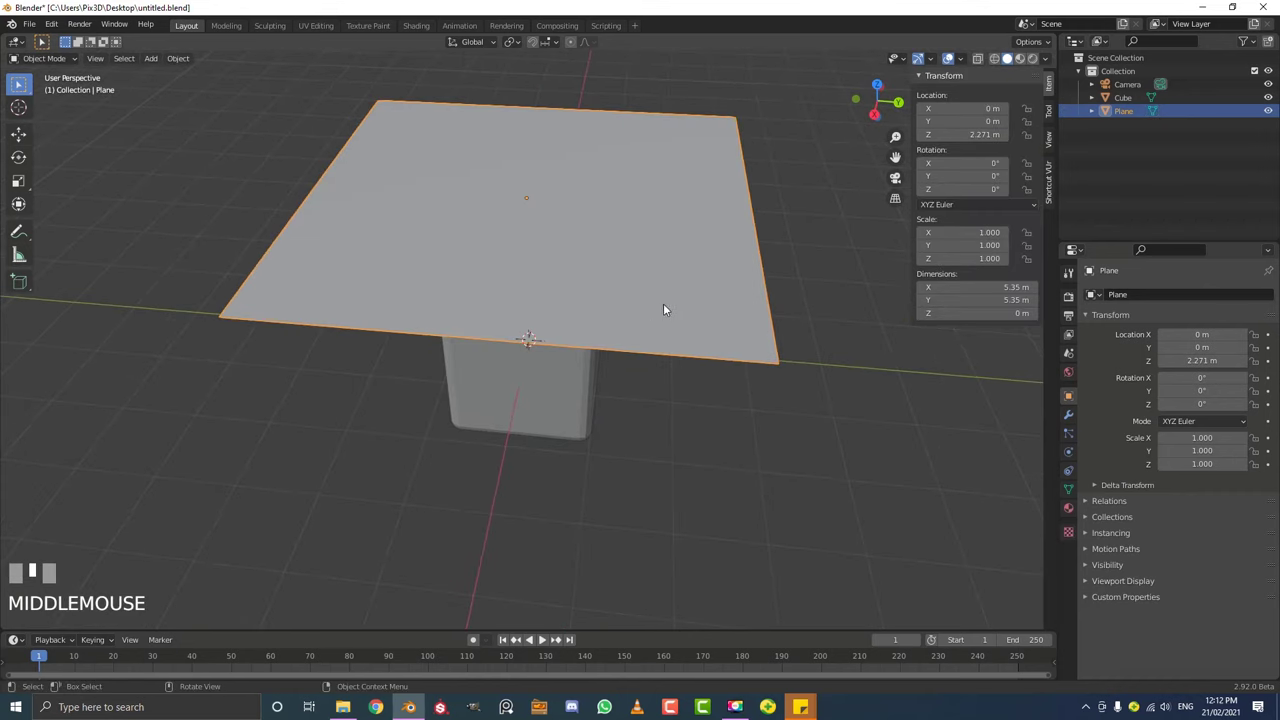
pyautogui.moveTo(538, 250); pyautogui.dragTo(560, 246, button='middle')
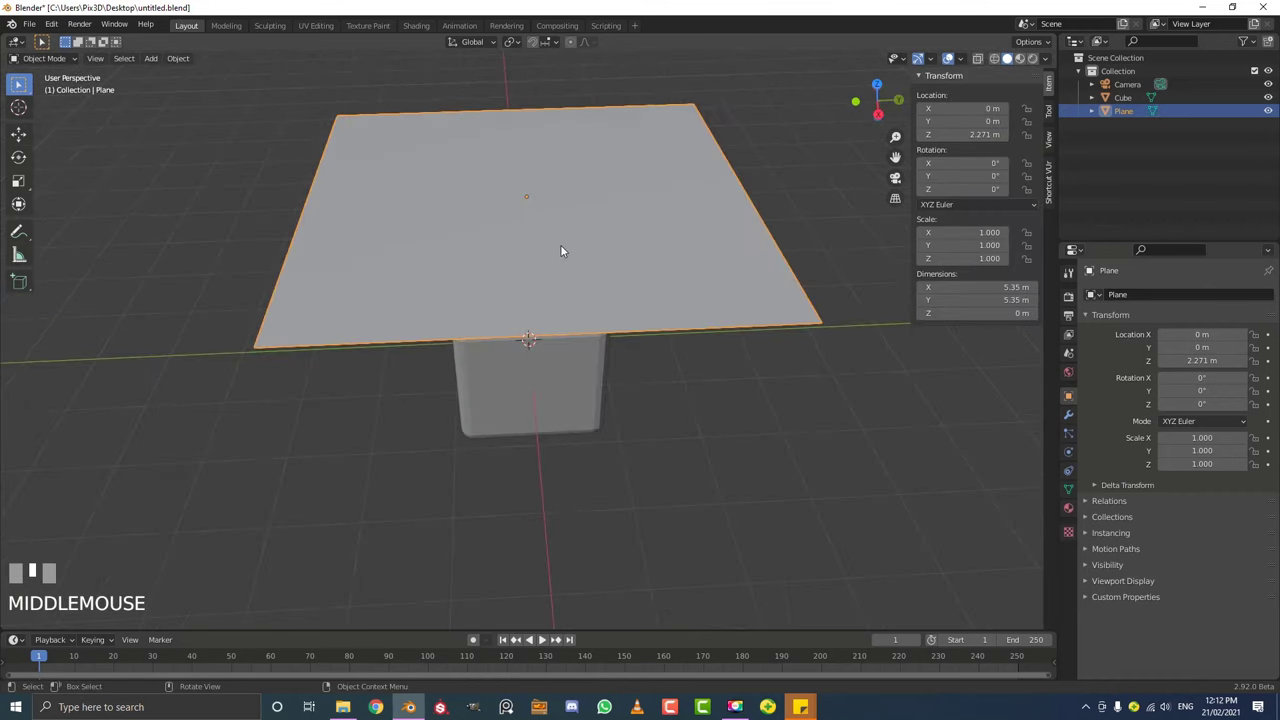
pyautogui.press('z')
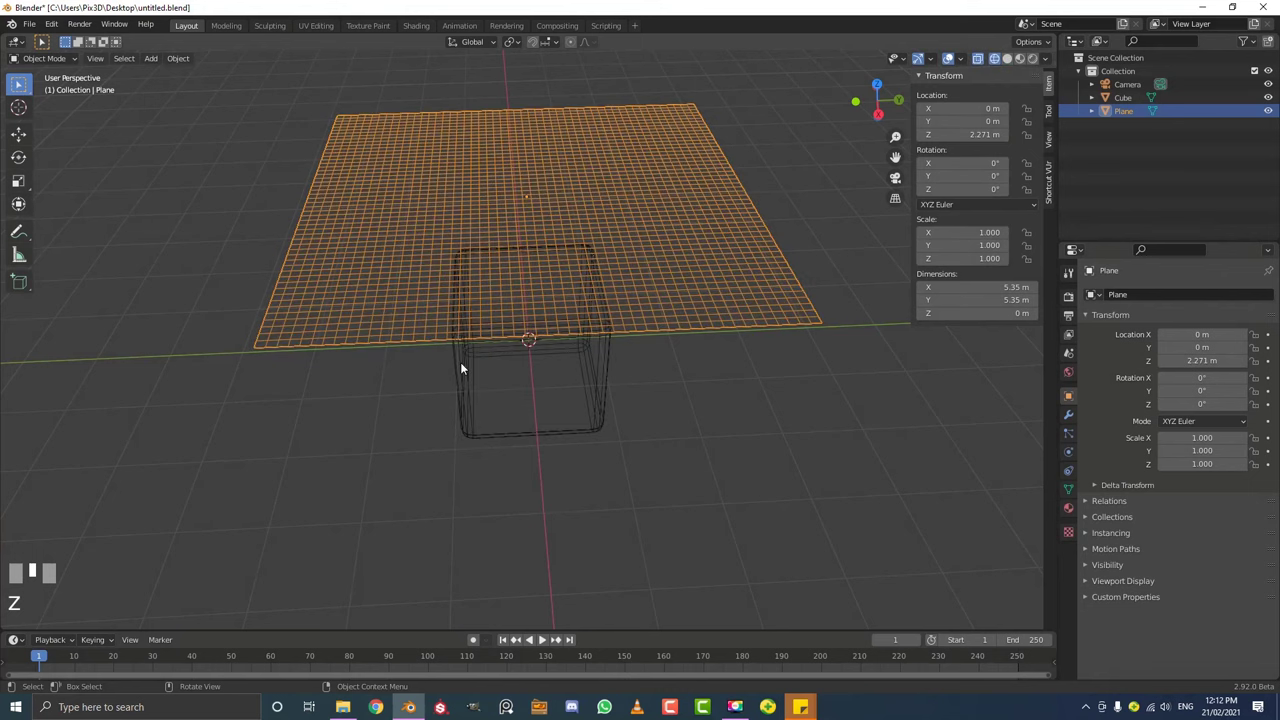
pyautogui.press('z')
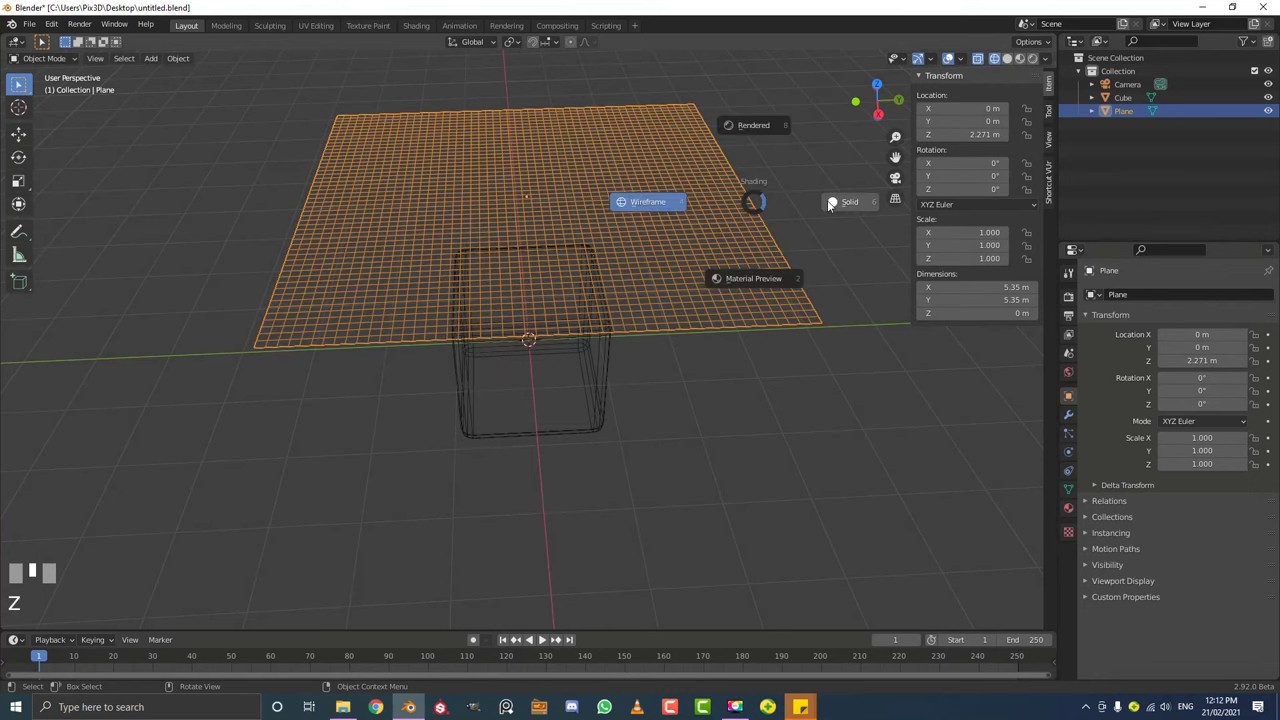
pyautogui.moveTo(597, 380); pyautogui.dragTo(603, 259, button='middle')
pyautogui.scroll(2, 506, 196)
pyautogui.moveTo(506, 196); pyautogui.dragTo(524, 224, button='middle')
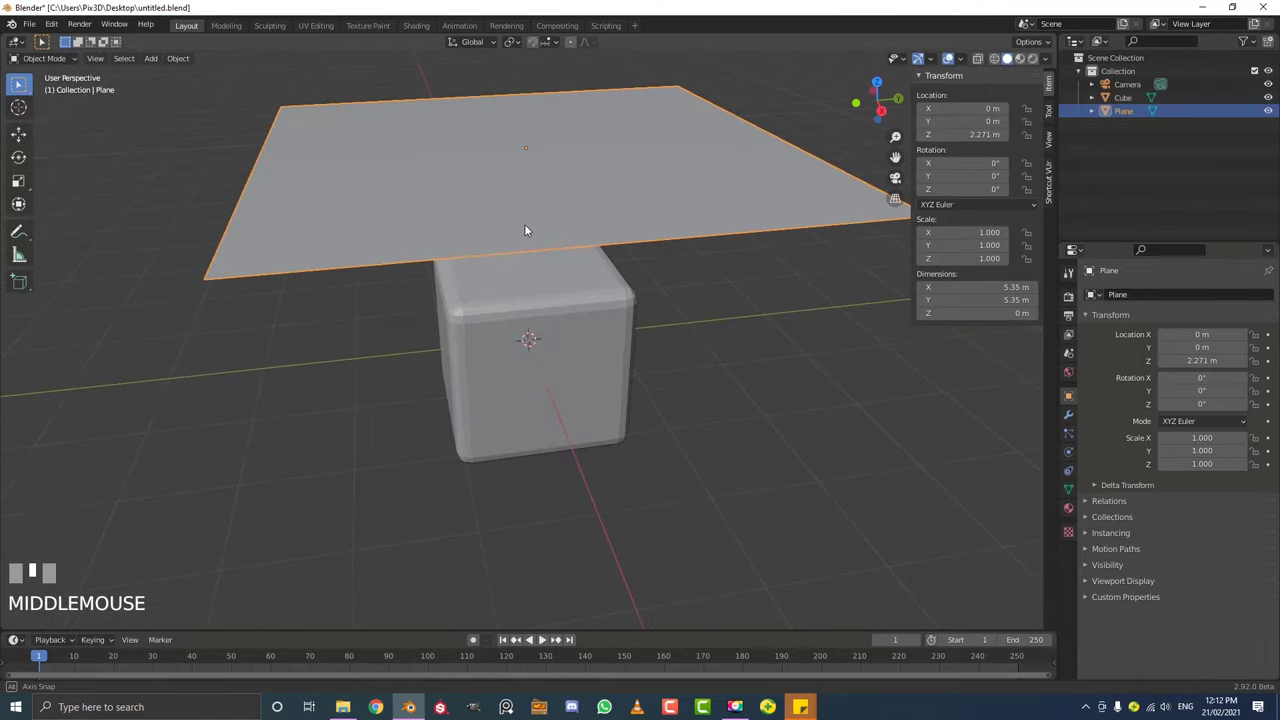
# Enable Cloth physics on the plane and start playing the simulation from frame 1.
pyautogui.click(1070, 452)
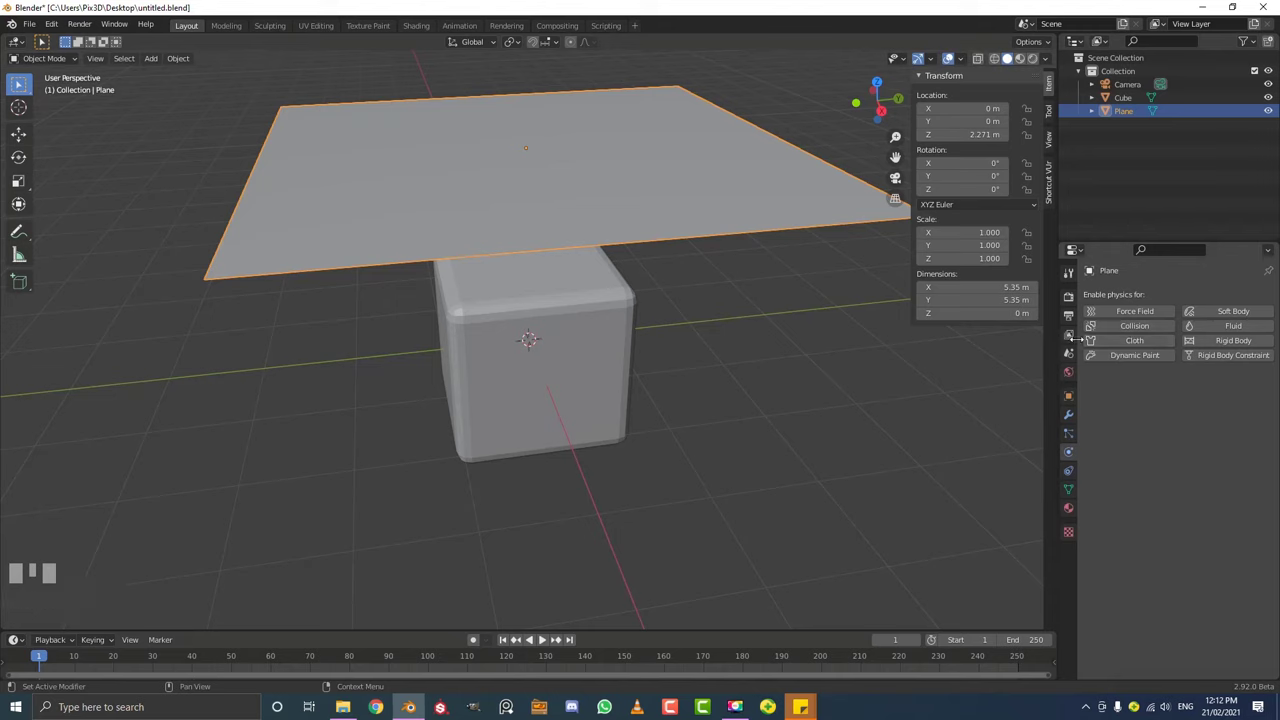
pyautogui.click(1151, 343)
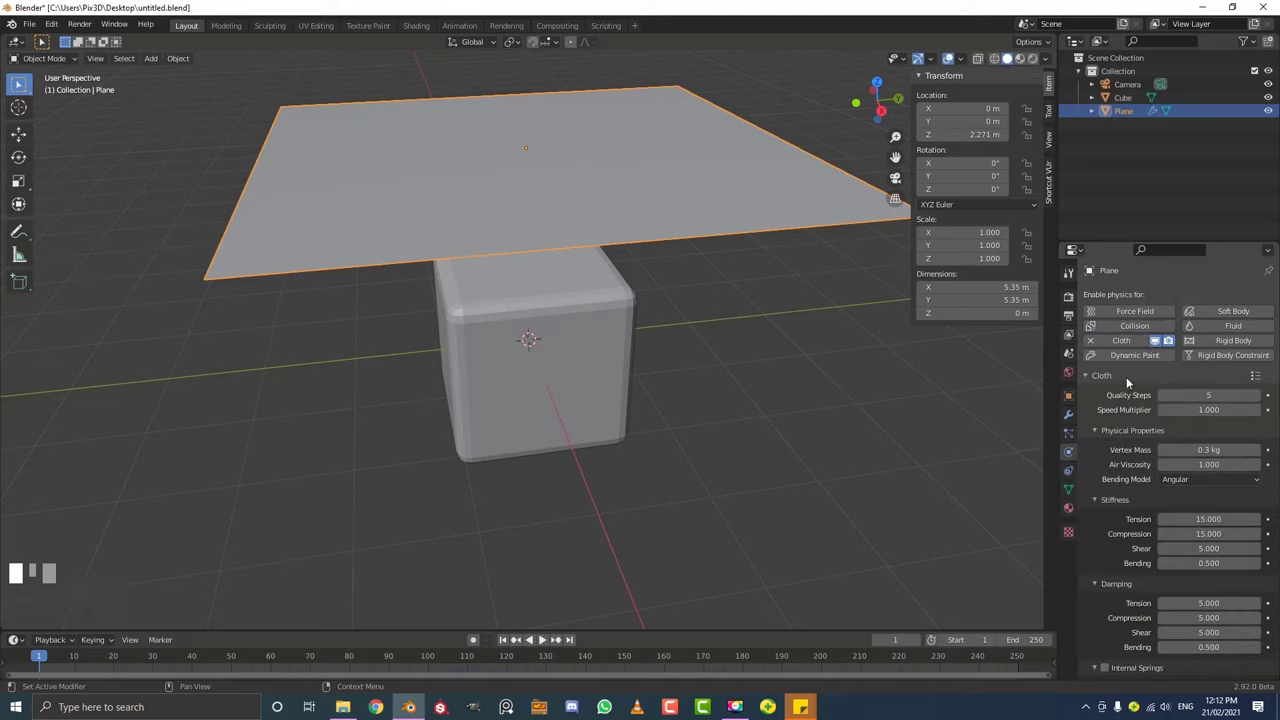
pyautogui.scroll(-2, 1130, 430)
pyautogui.scroll(2, 1100, 490)
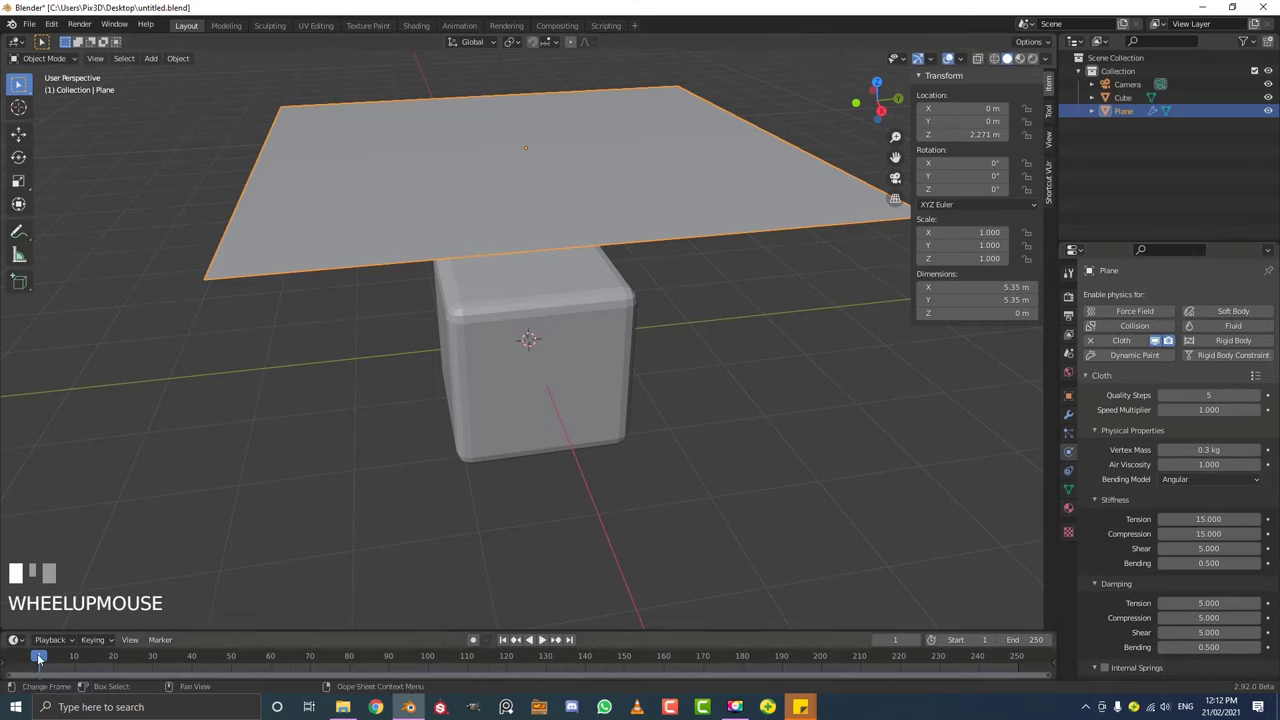
pyautogui.press('space')
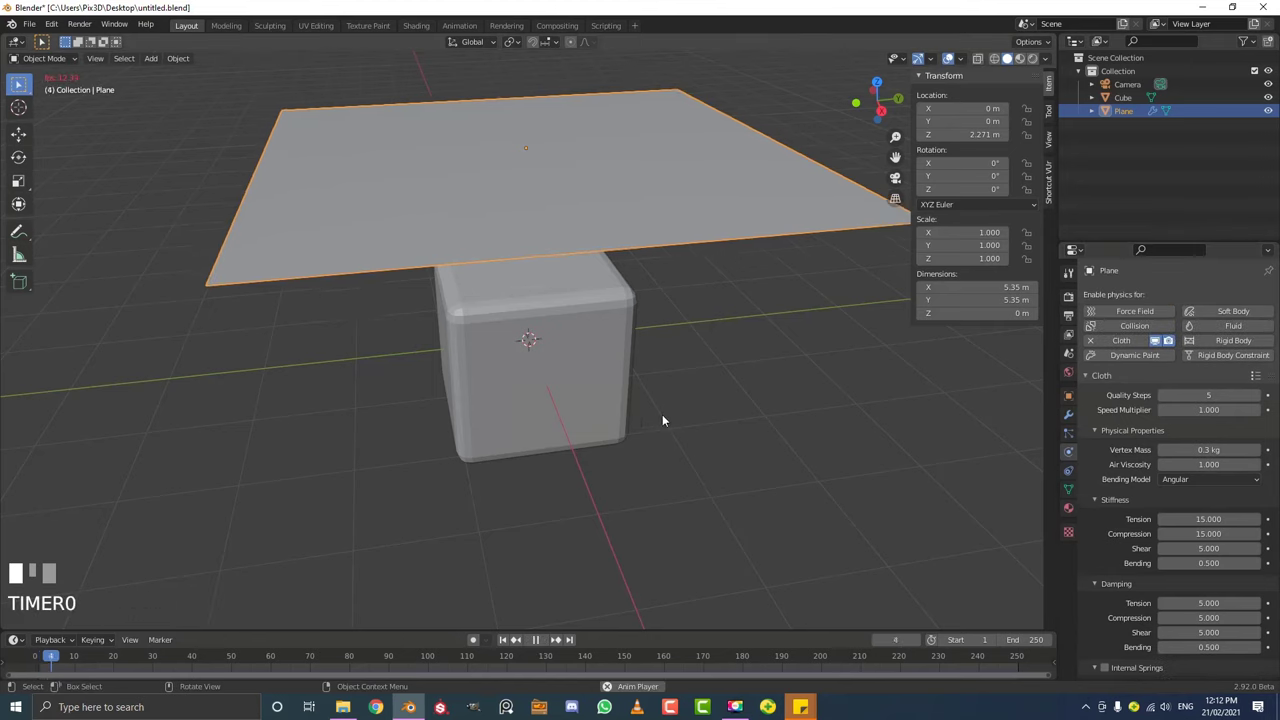
# Stop the simulation, examine how the plane falls relative to the cube, and return to frame 1.
pyautogui.press('space')
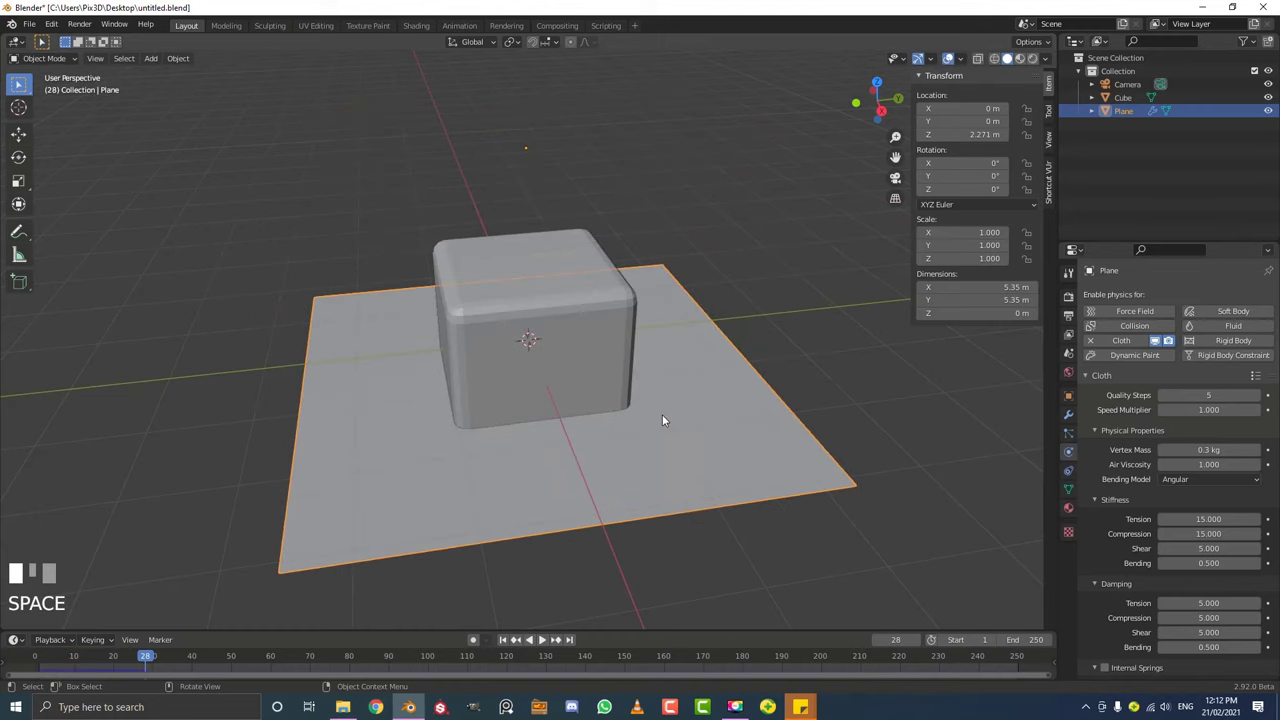
pyautogui.moveTo(662, 420); pyautogui.dragTo(504, 298, button='middle')
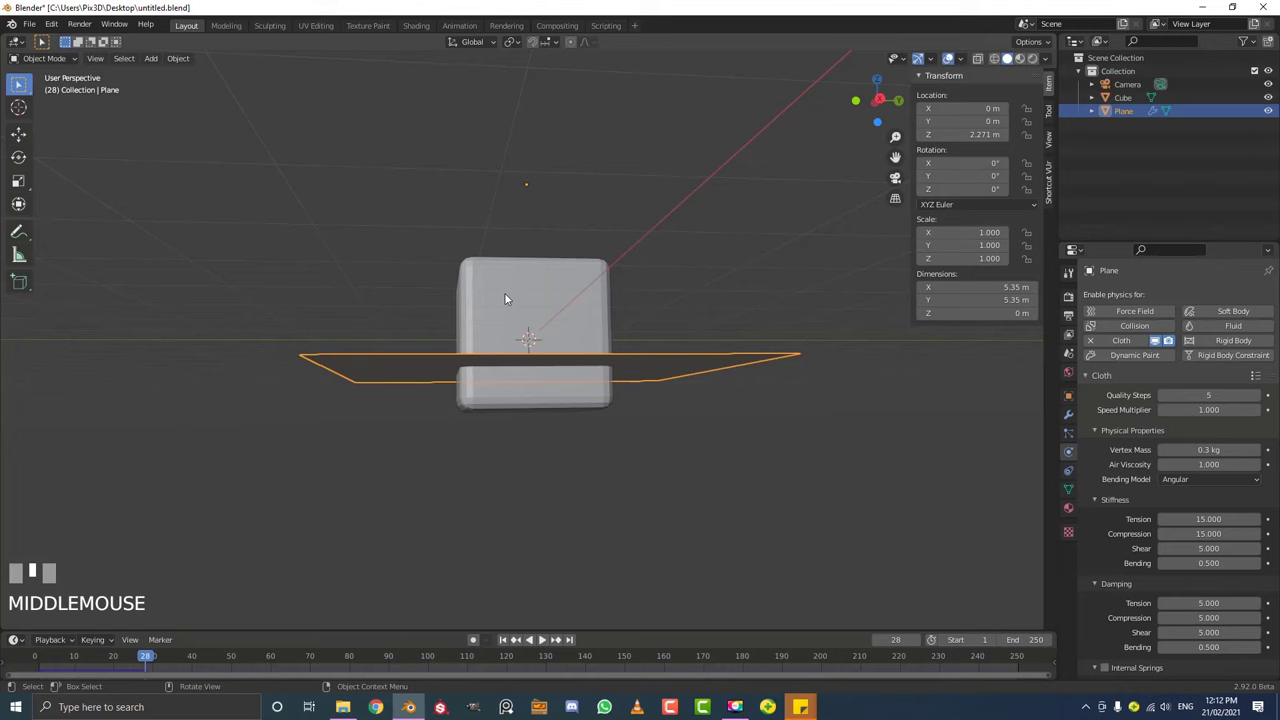
pyautogui.moveTo(504, 298); pyautogui.dragTo(526, 323, button='middle')
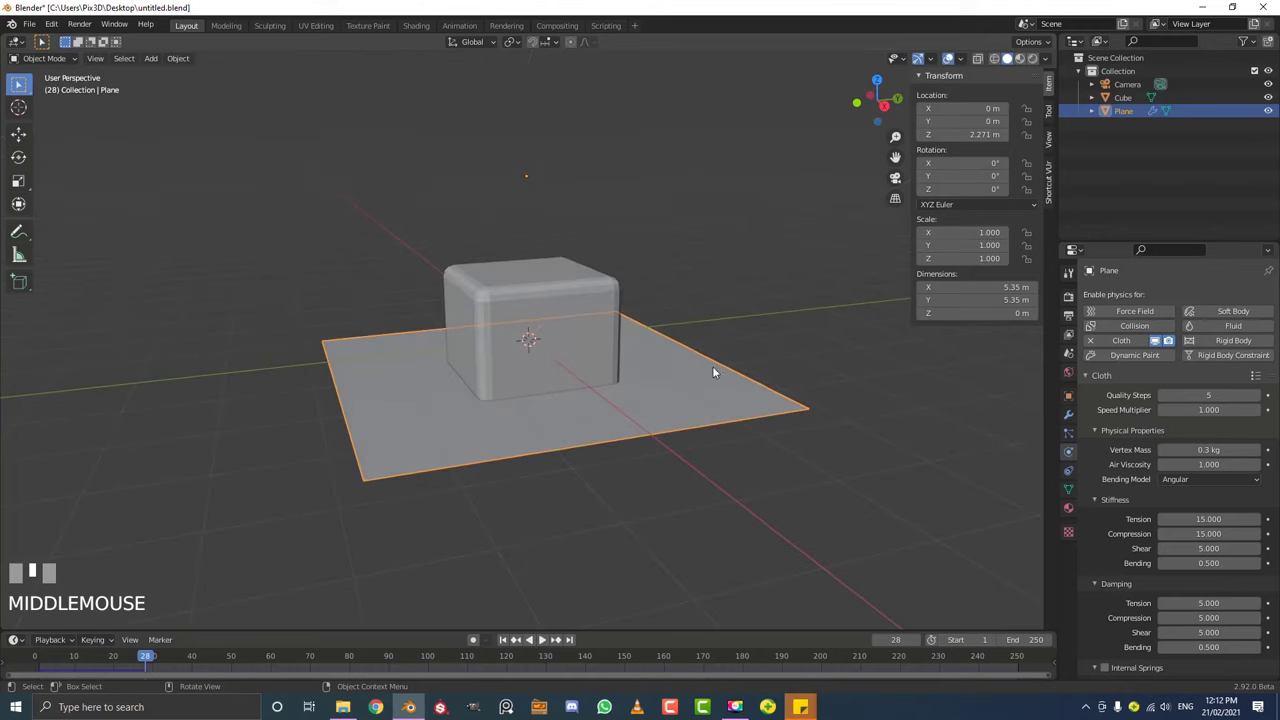
pyautogui.click(38, 656)
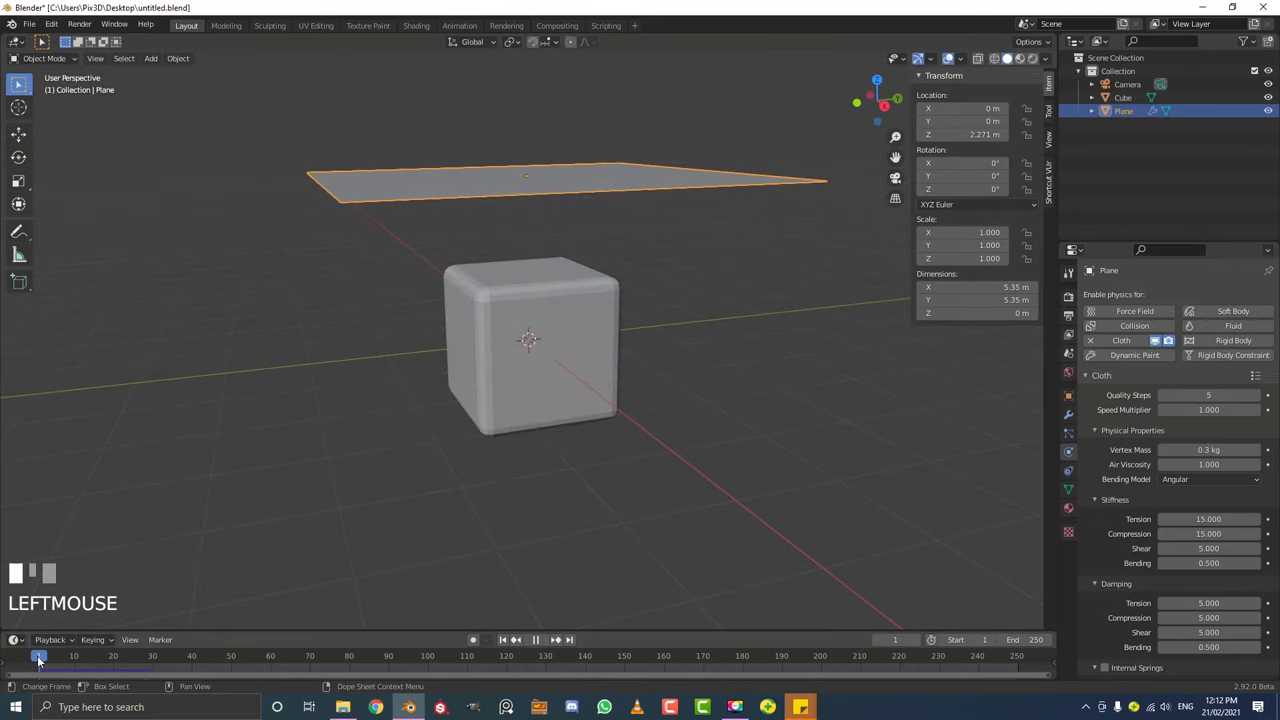
pyautogui.moveTo(509, 162)
pyautogui.mouseDown(button='middle')
pyautogui.moveTo(527, 166)
pyautogui.moveTo(514, 161)
pyautogui.mouseUp(button='middle')
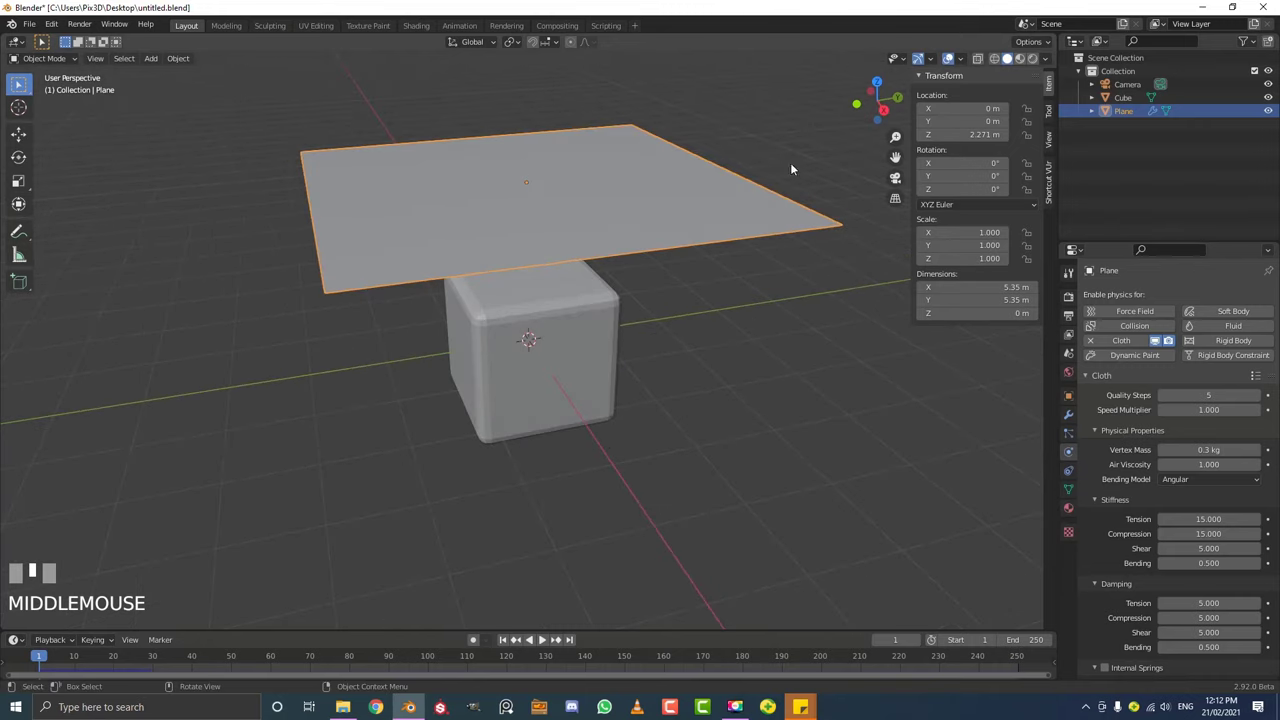
# Enable Collision physics on the cube.
pyautogui.click(566, 327)
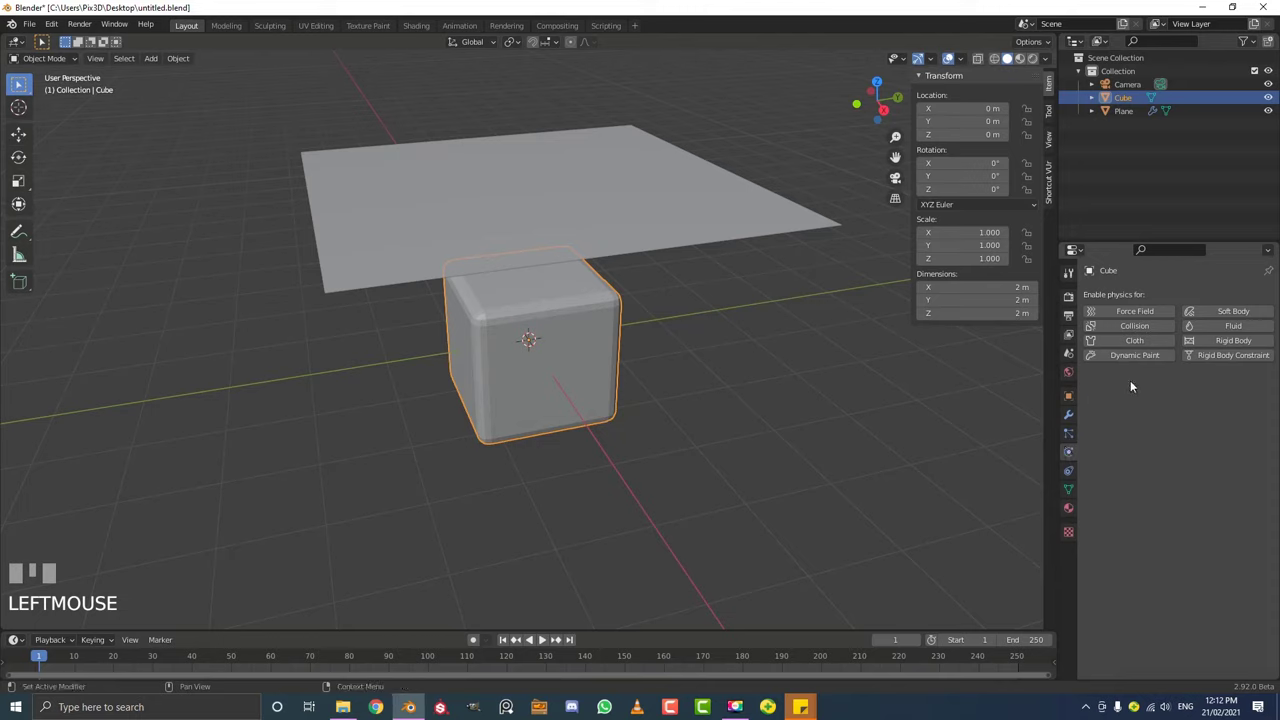
pyautogui.click(1143, 327)
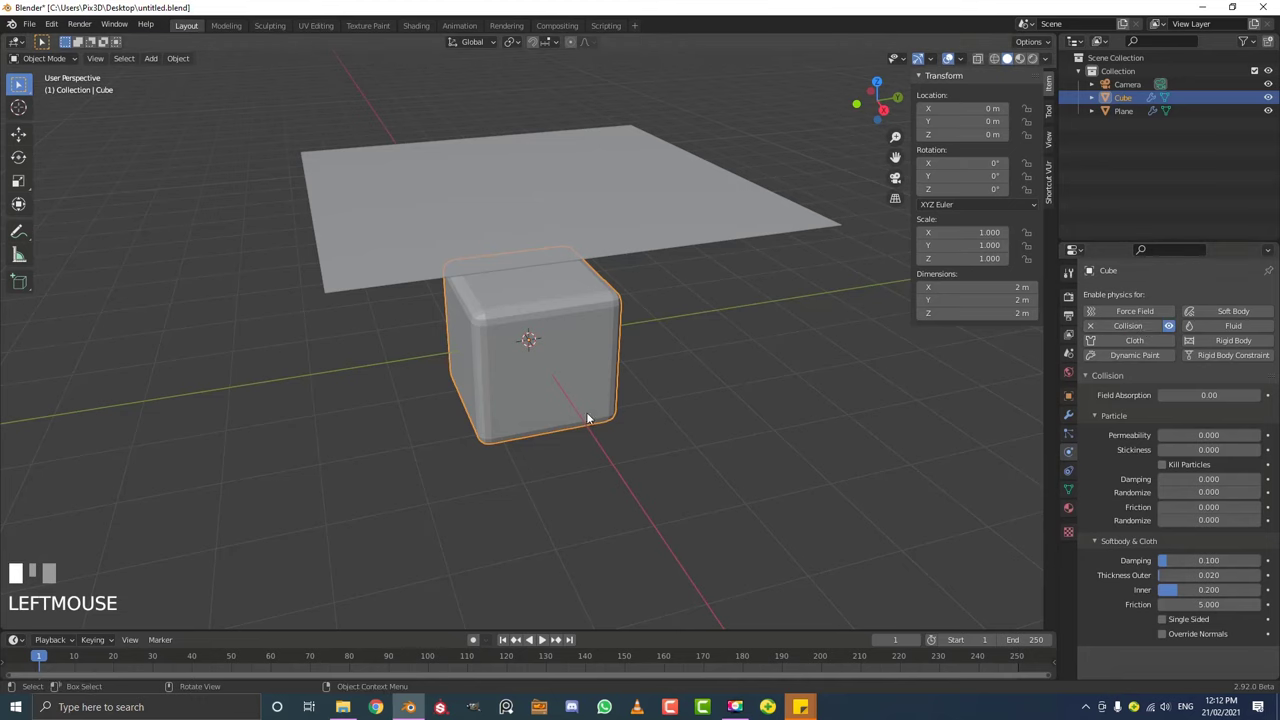
pyautogui.moveTo(586, 423); pyautogui.dragTo(583, 394, button='middle')
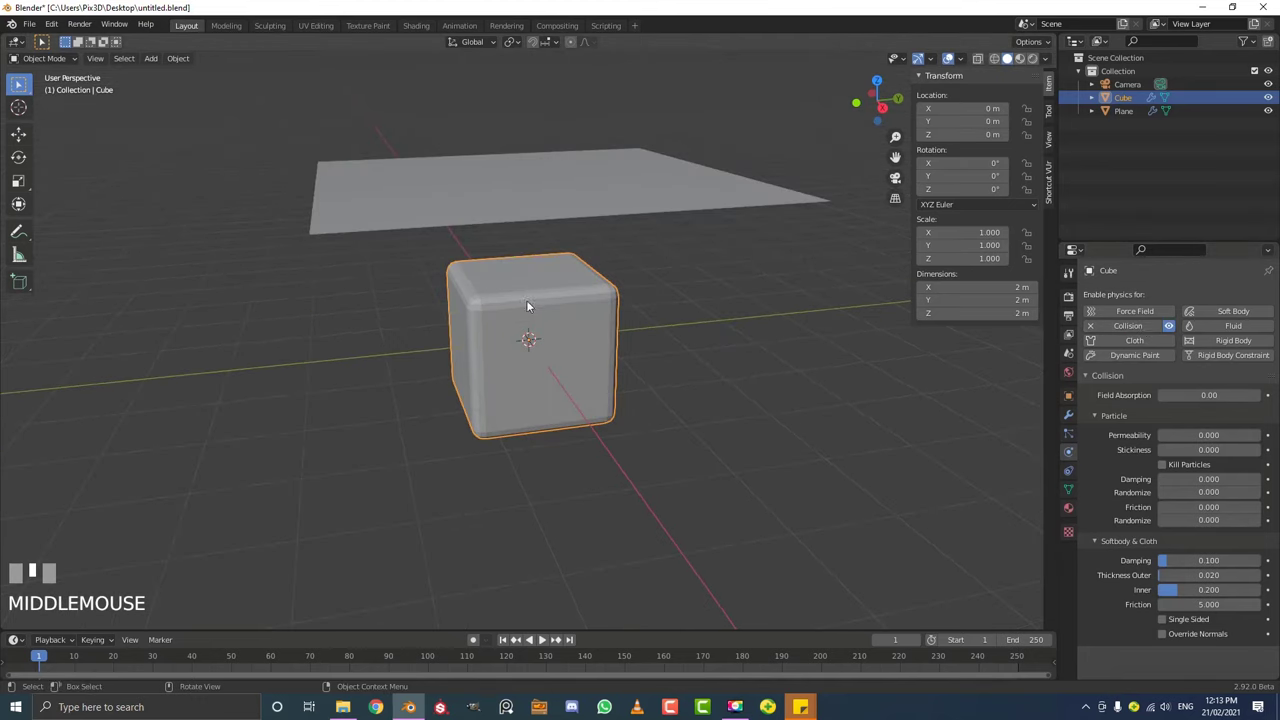
# Simulate the cloth falling onto the cube from frame 1, select the plane and stop playback.
pyautogui.click(44, 660)
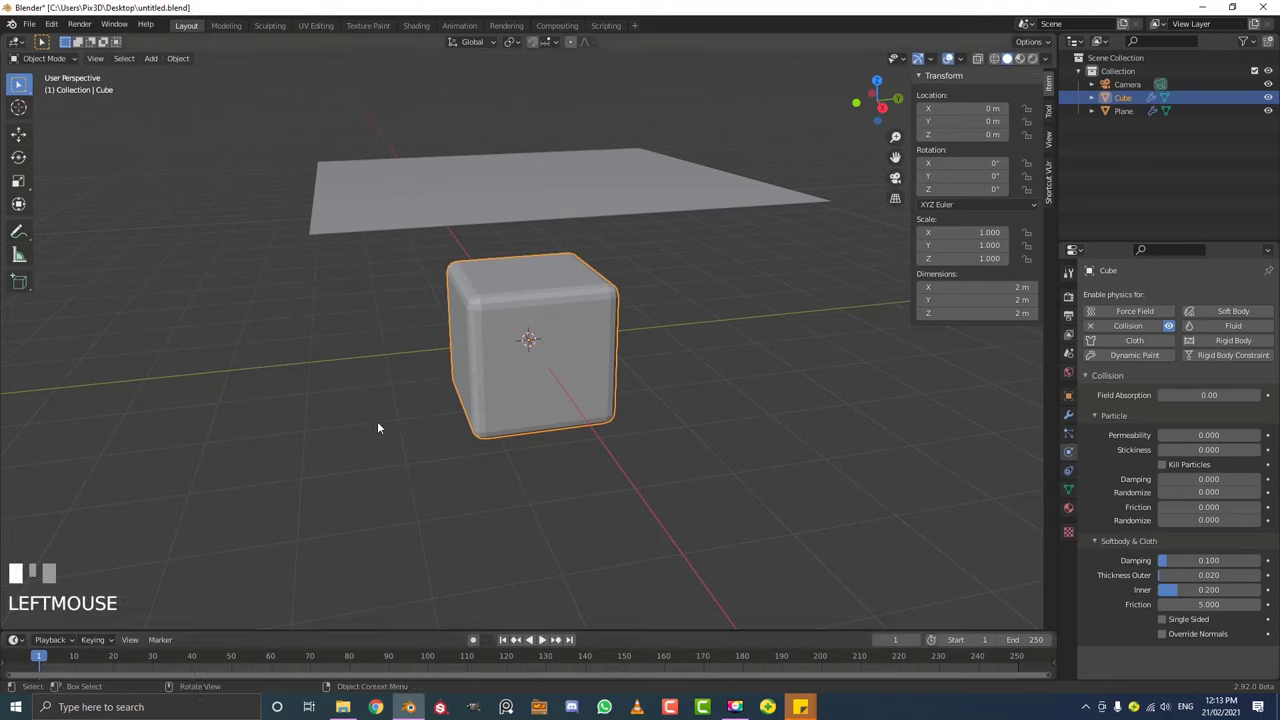
pyautogui.press('space')
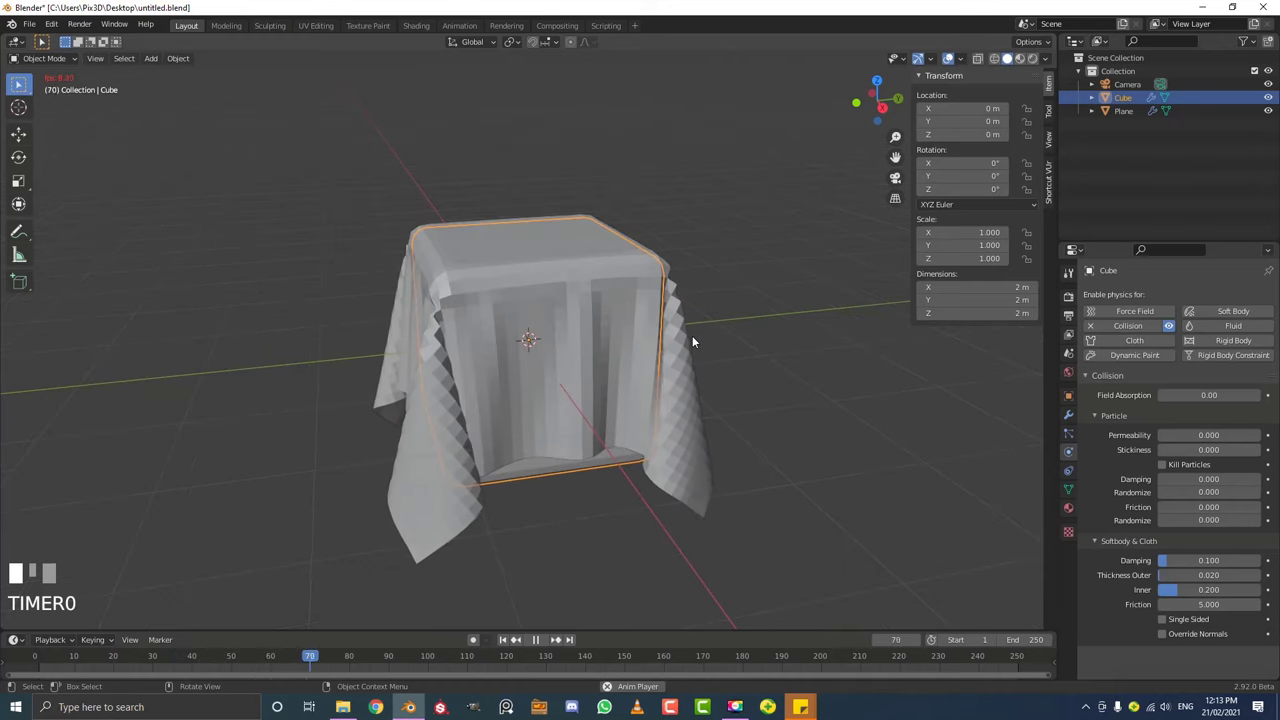
pyautogui.click(692, 344)
pyautogui.press('space')
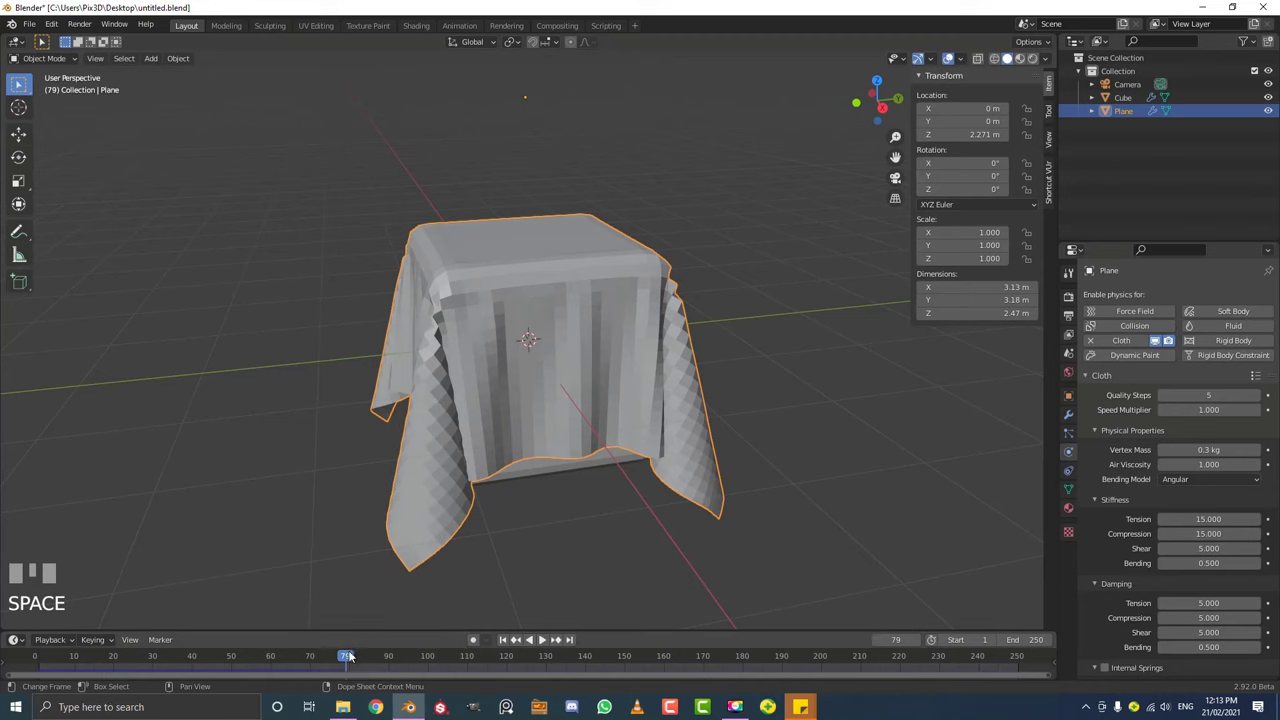
# Replay the simulation from the start, stop once the cloth drapes, and examine its hanging corners up close for self-intersections.
pyautogui.moveTo(207, 670); pyautogui.dragTo(35, 672)
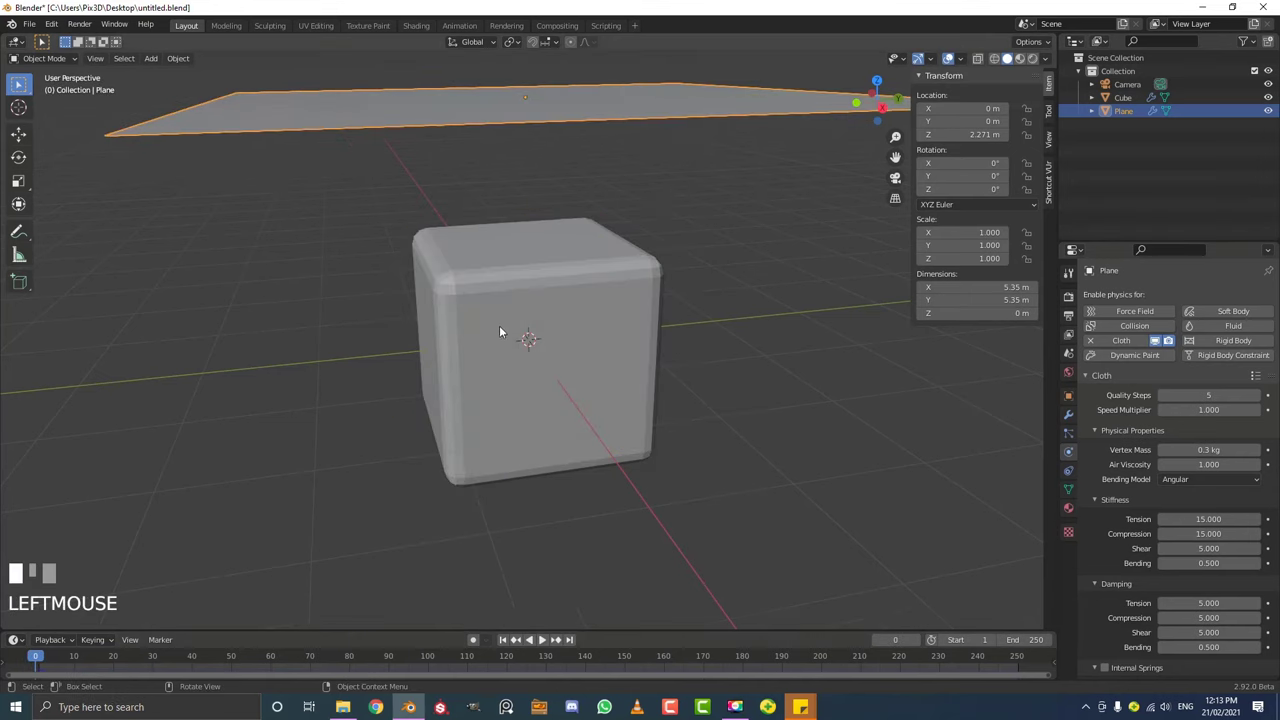
pyautogui.moveTo(499, 325); pyautogui.dragTo(548, 340, button='middle')
pyautogui.press('space')
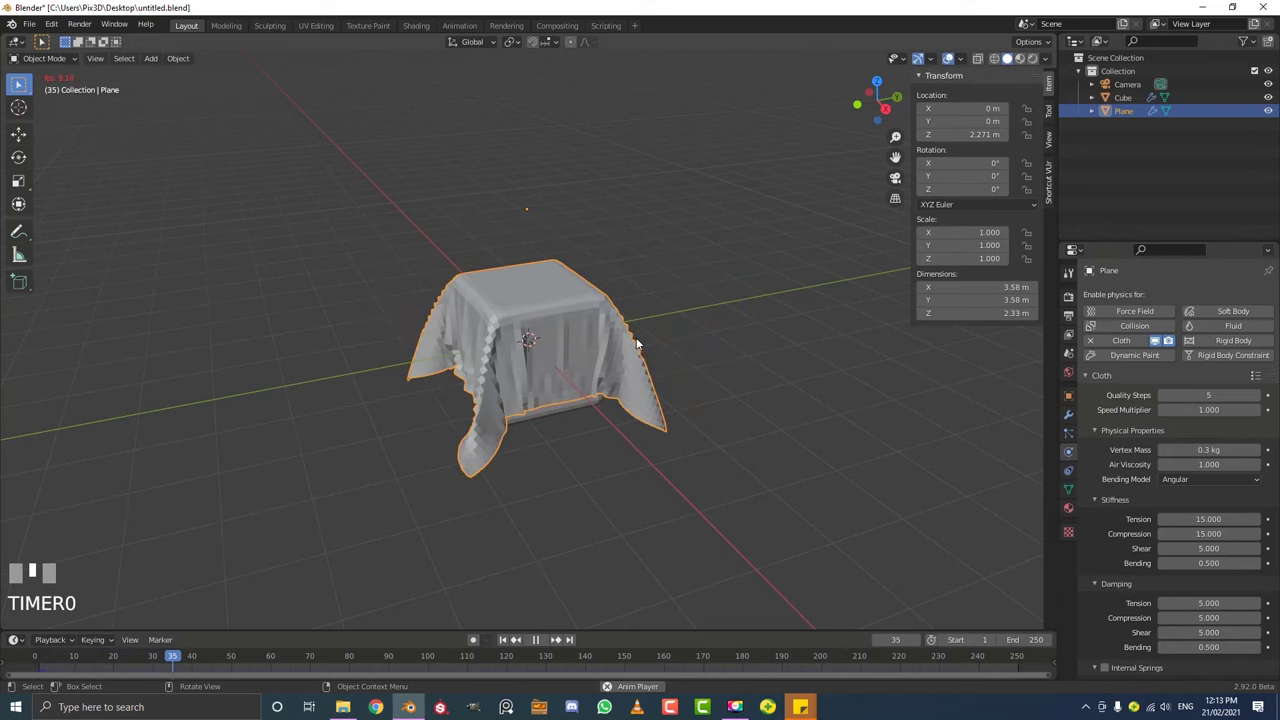
pyautogui.press('space')
pyautogui.scroll(3, 608, 383)
pyautogui.moveTo(608, 383); pyautogui.dragTo(415, 317, button='middle')
pyautogui.scroll(2, 415, 317)
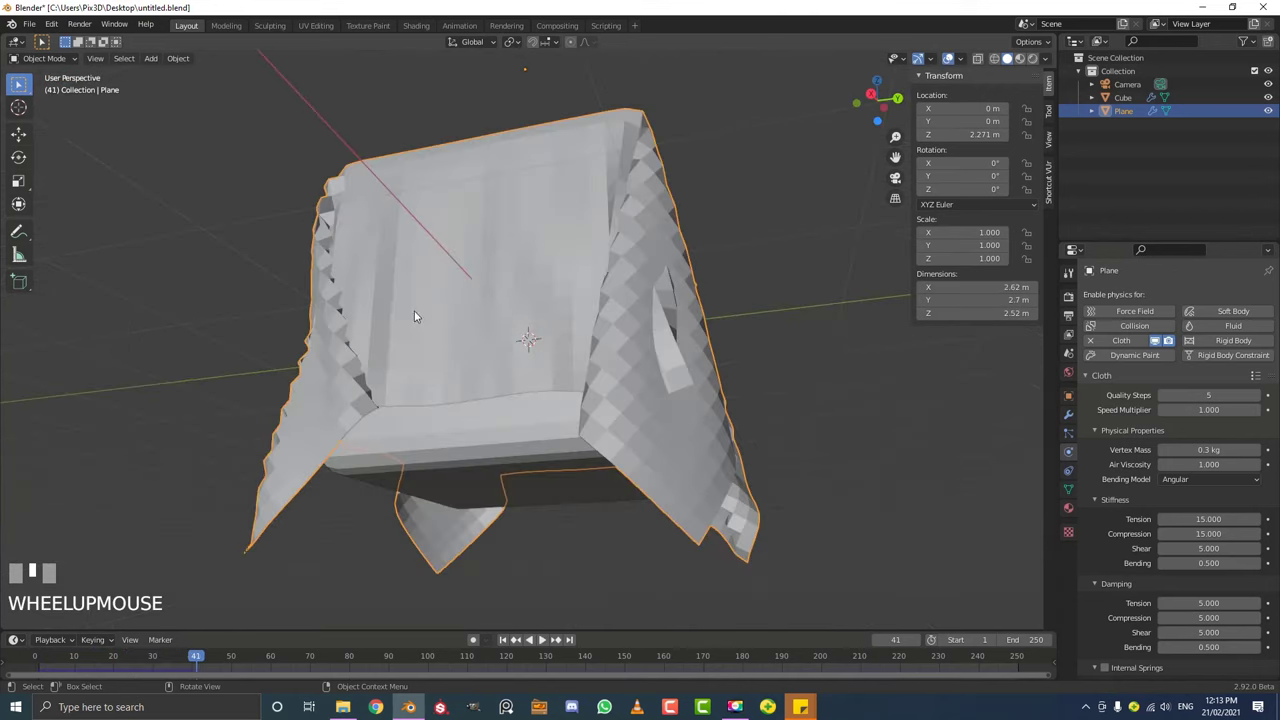
pyautogui.moveTo(678, 352); pyautogui.dragTo(703, 422, button='middle')
pyautogui.scroll(3, 706, 369)
pyautogui.scroll(-4, 851, 423)
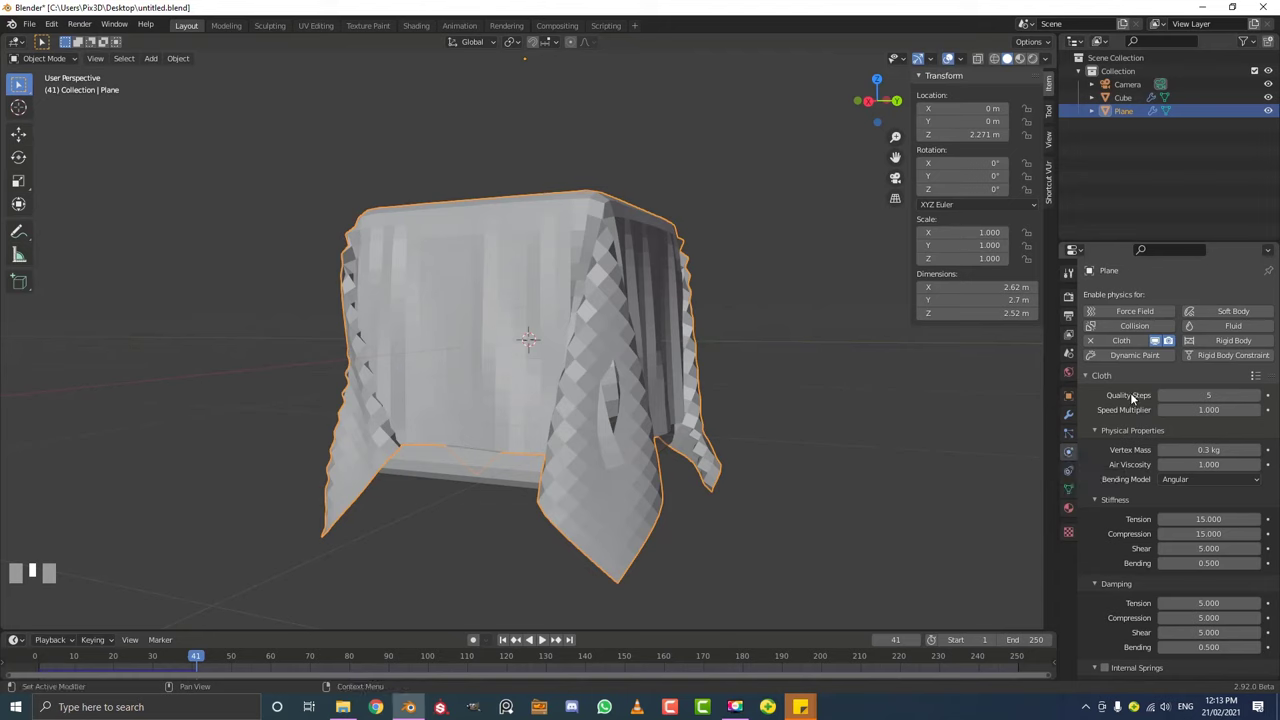
# Enable Self Collisions in the Collisions settings of the plane's Cloth physics.
pyautogui.scroll(-8, 1110, 396)
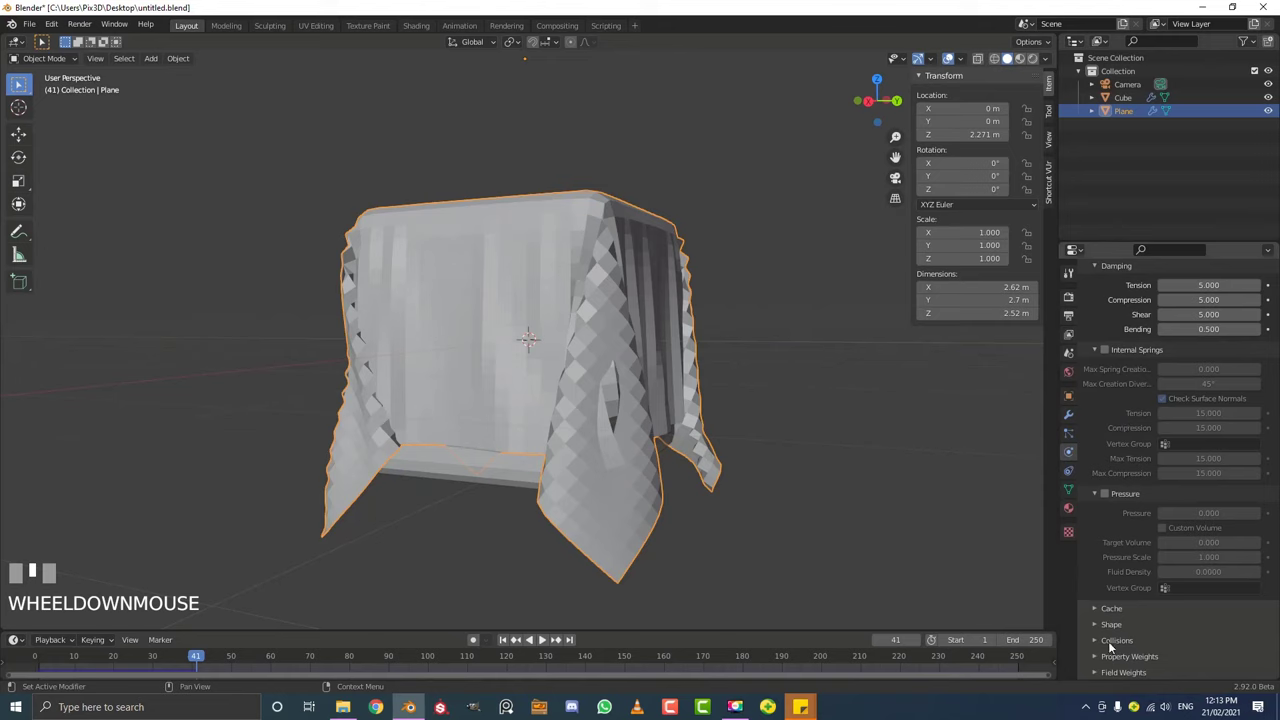
pyautogui.click(1108, 641)
pyautogui.scroll(-2, 1110, 648)
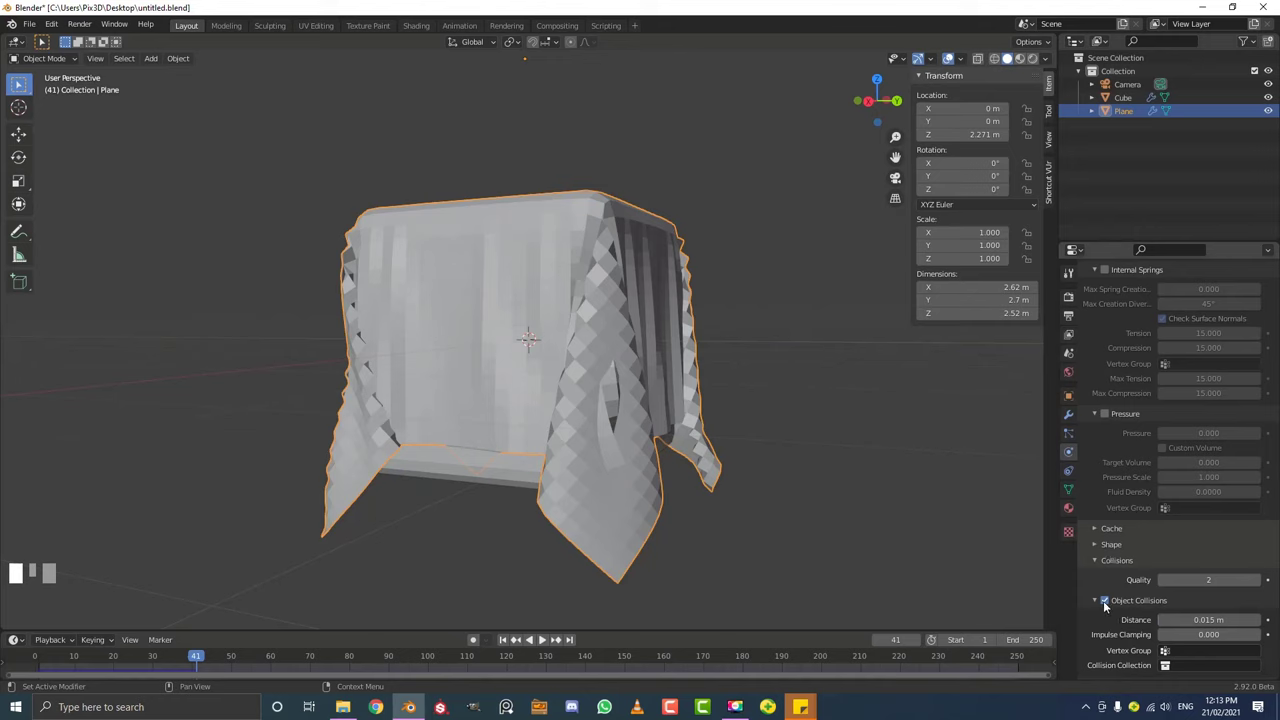
pyautogui.scroll(-1, 1112, 602)
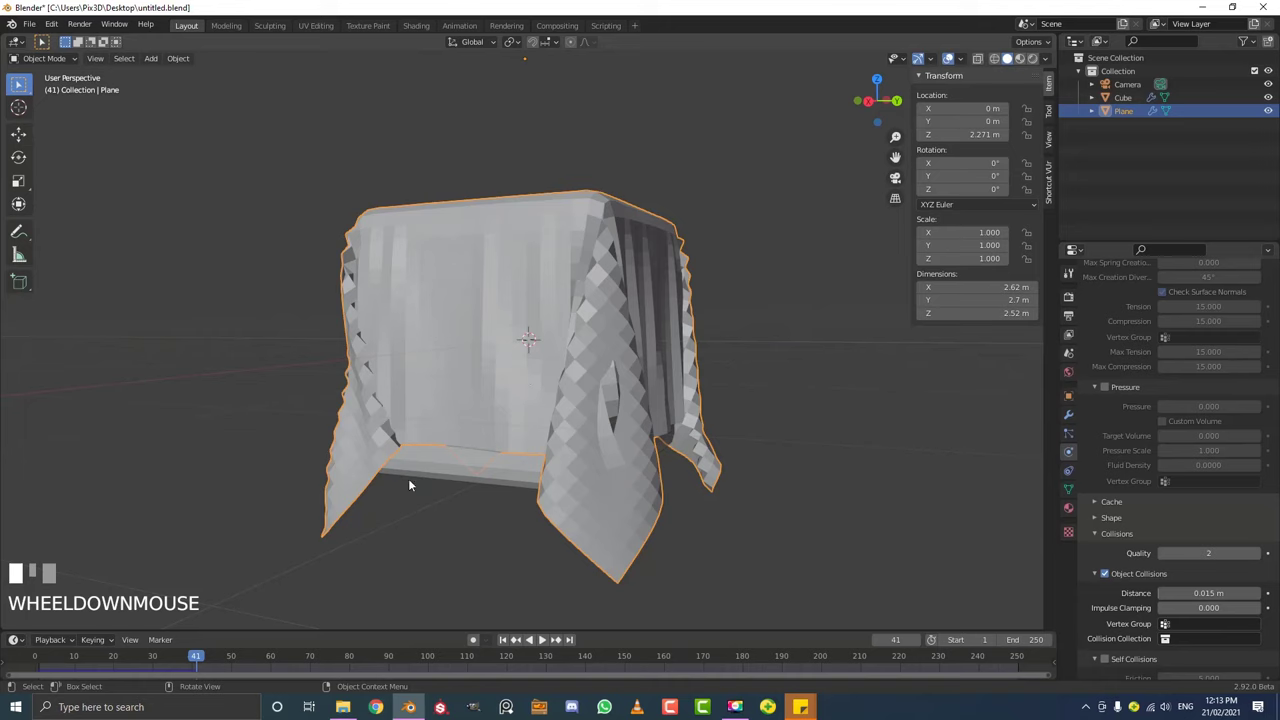
pyautogui.scroll(-3, 1150, 558)
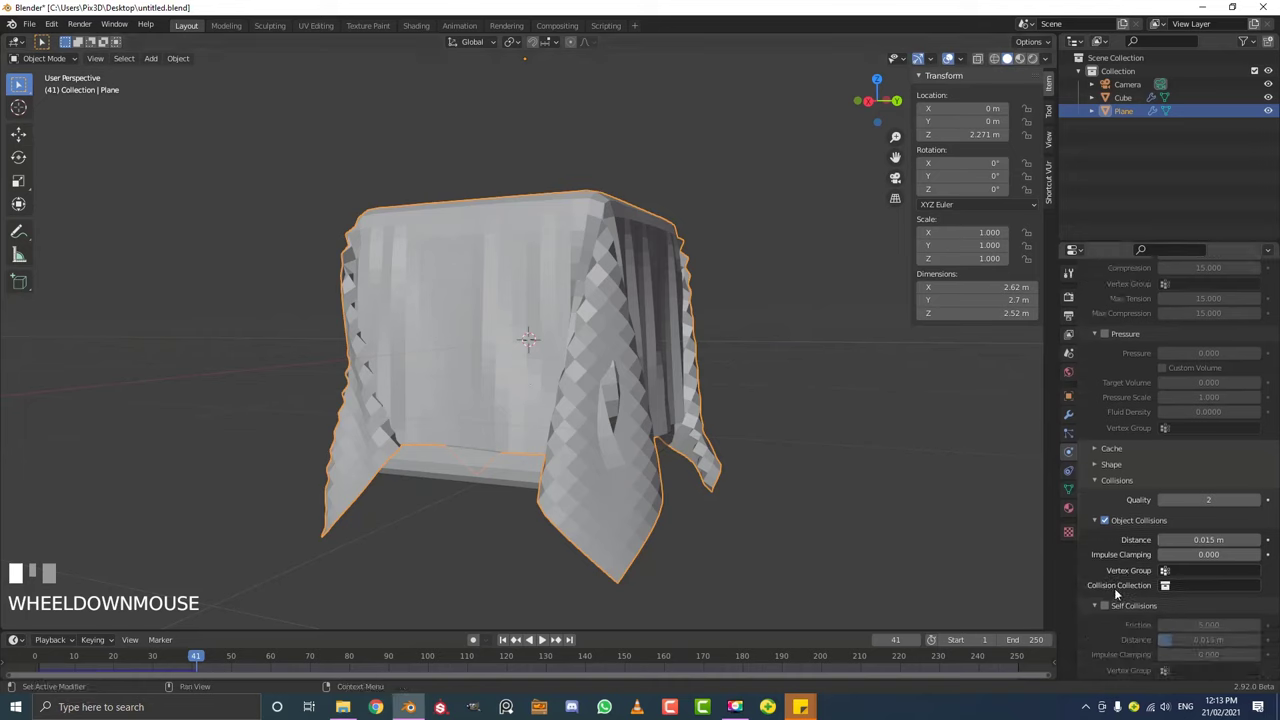
pyautogui.click(1104, 580)
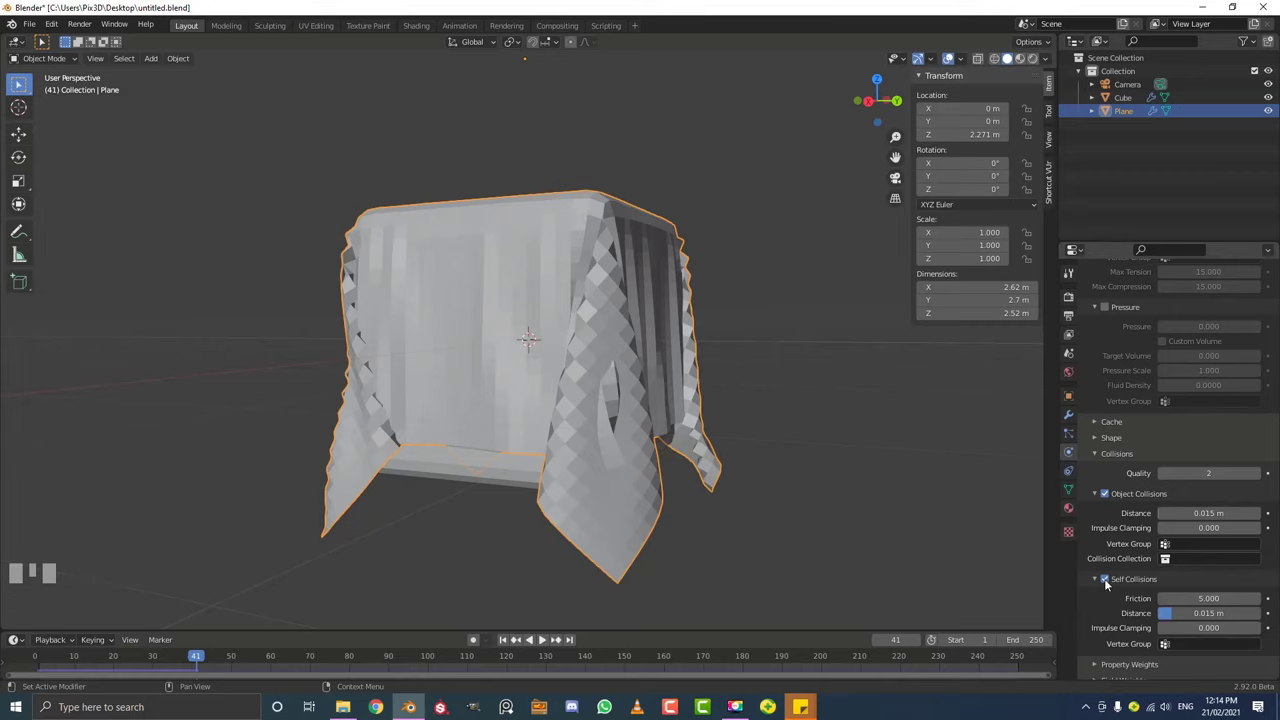
pyautogui.moveTo(590, 445); pyautogui.dragTo(655, 467, button='middle')
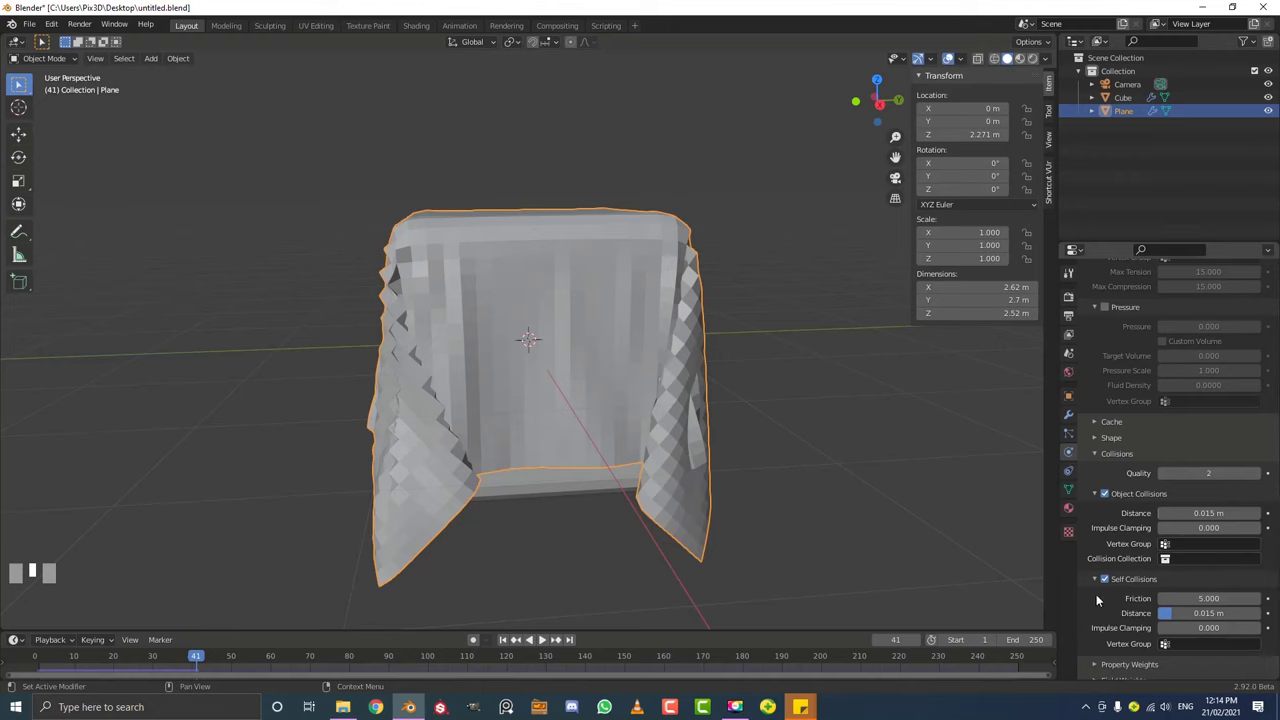
# Replay the cloth simulation from frame 1 and apply Shade Smooth to the plane while it plays.
pyautogui.moveTo(196, 657); pyautogui.dragTo(38, 657)
pyautogui.moveTo(590, 428); pyautogui.dragTo(731, 419, button='middle')
pyautogui.press('space')
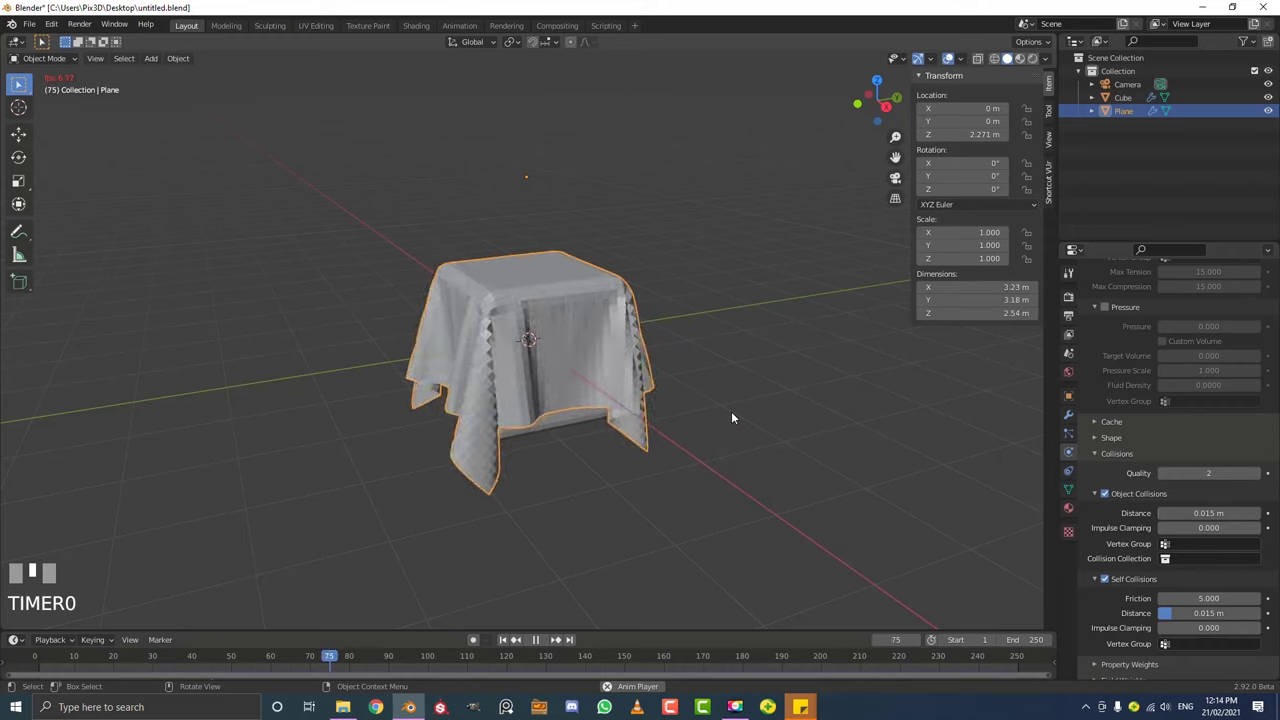
pyautogui.click(178, 58)
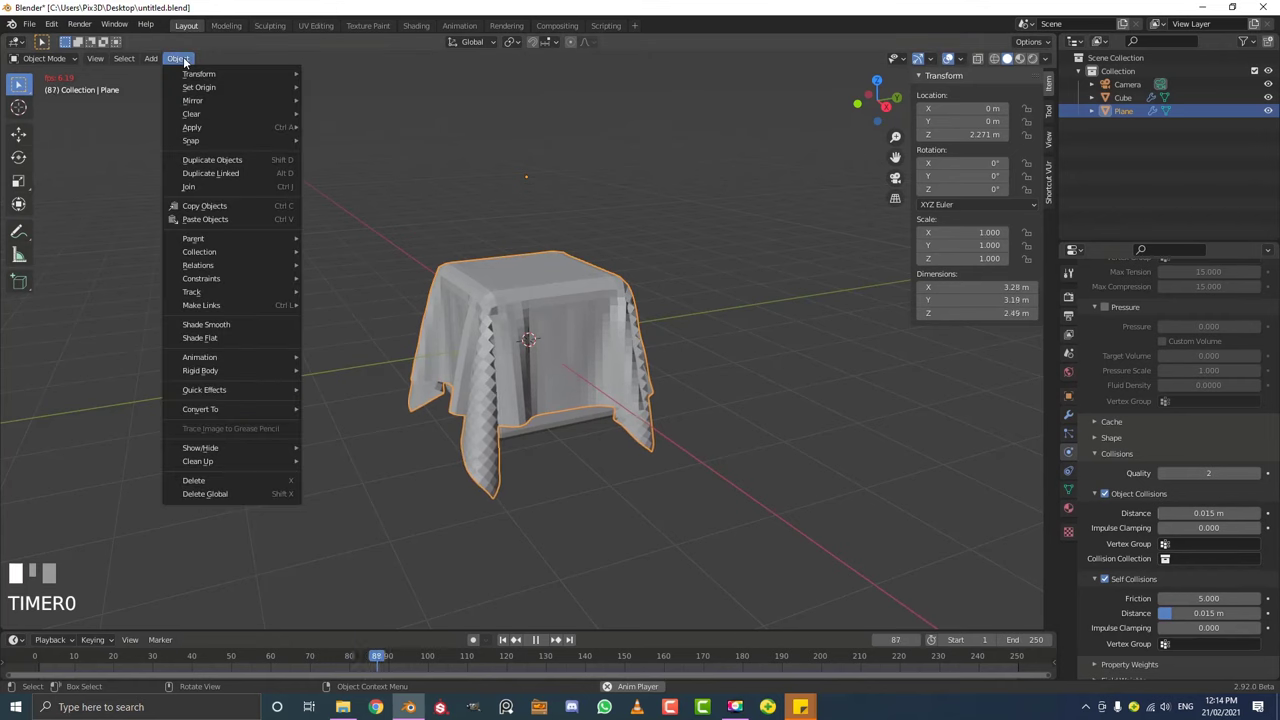
pyautogui.click(207, 325)
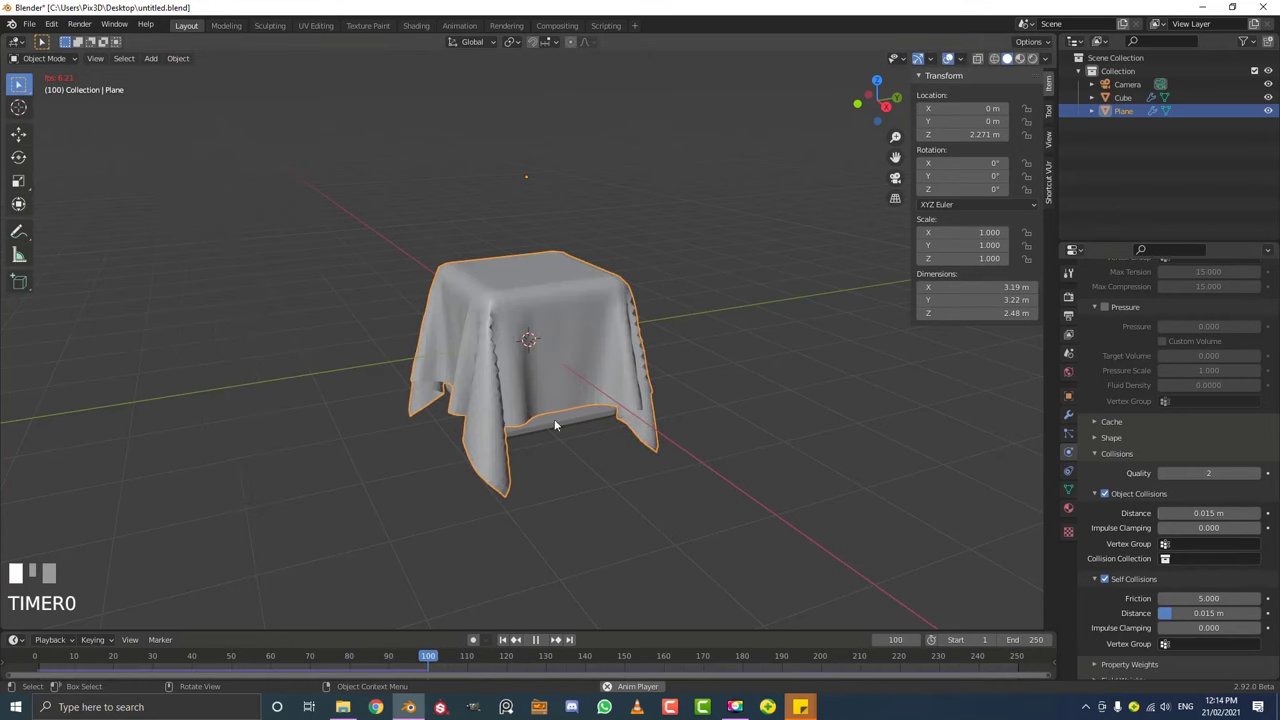
# Stop playback and examine the smooth-shaded cloth's folds and corners from several angles.
pyautogui.scroll(2, 630, 375)
pyautogui.press('space')
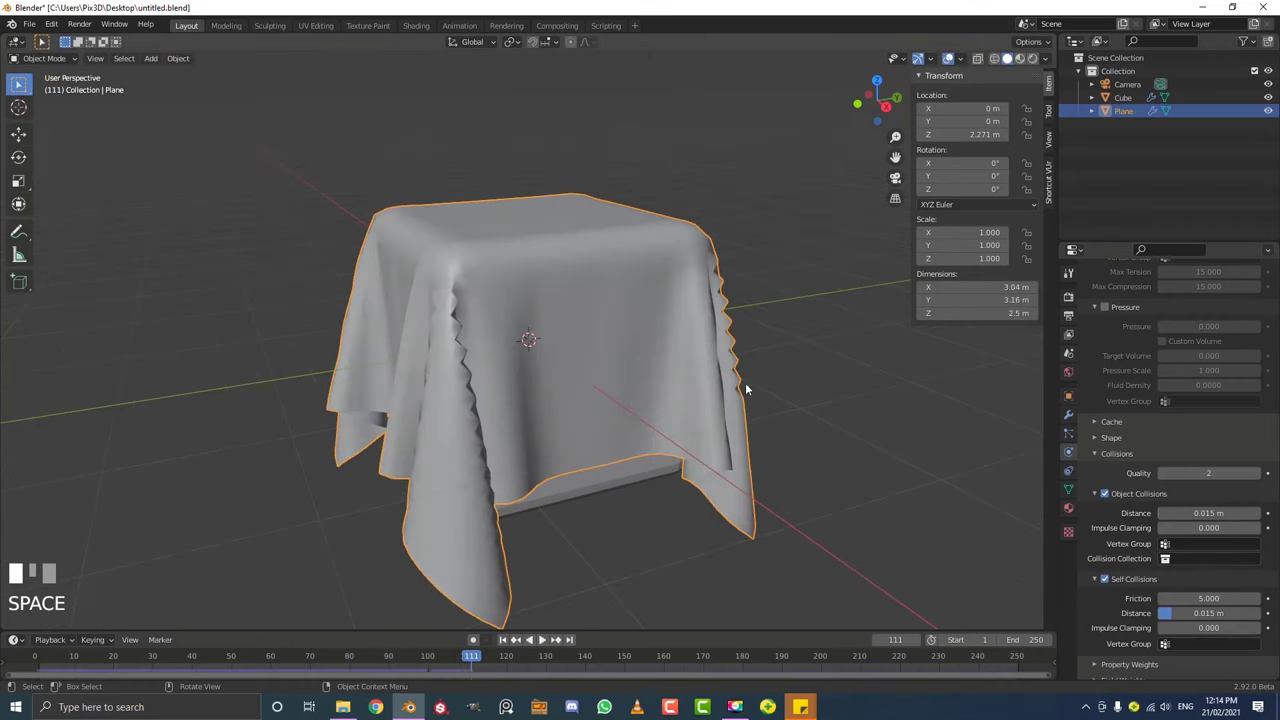
pyautogui.moveTo(745, 382); pyautogui.dragTo(562, 350, button='middle')
pyautogui.moveTo(579, 406); pyautogui.dragTo(606, 370, button='middle')
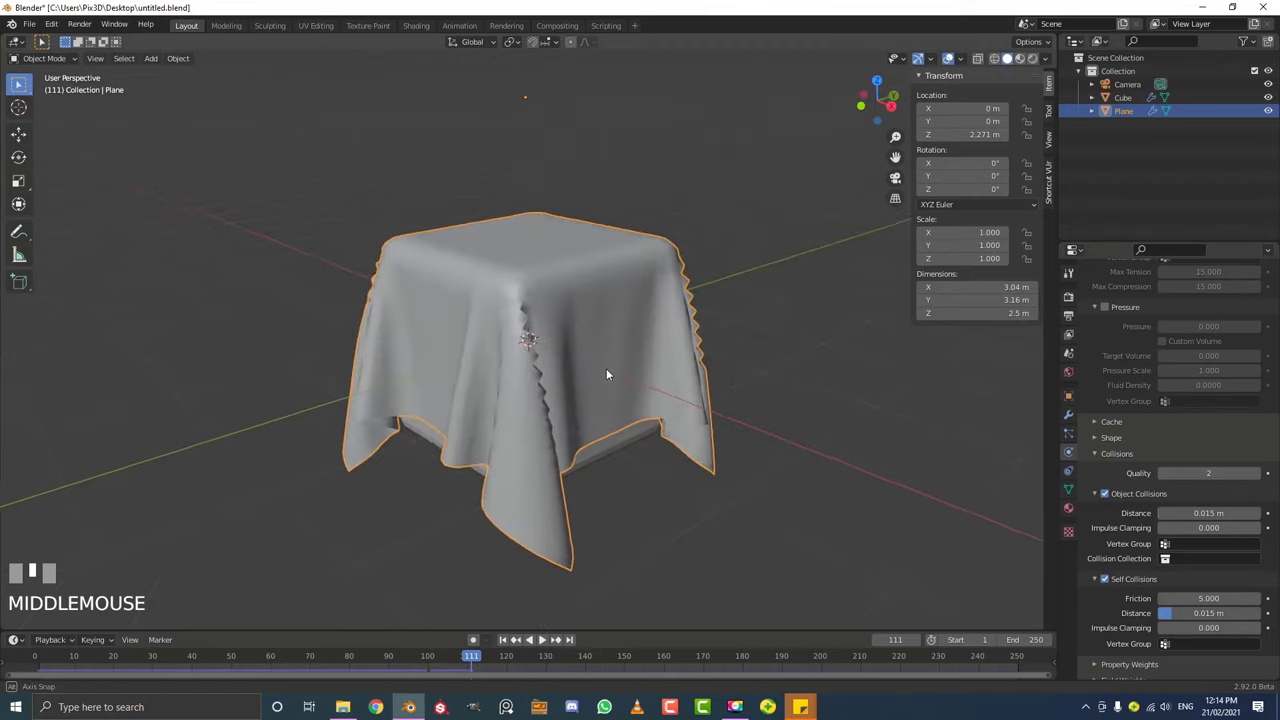
pyautogui.scroll(-2, 603, 370)
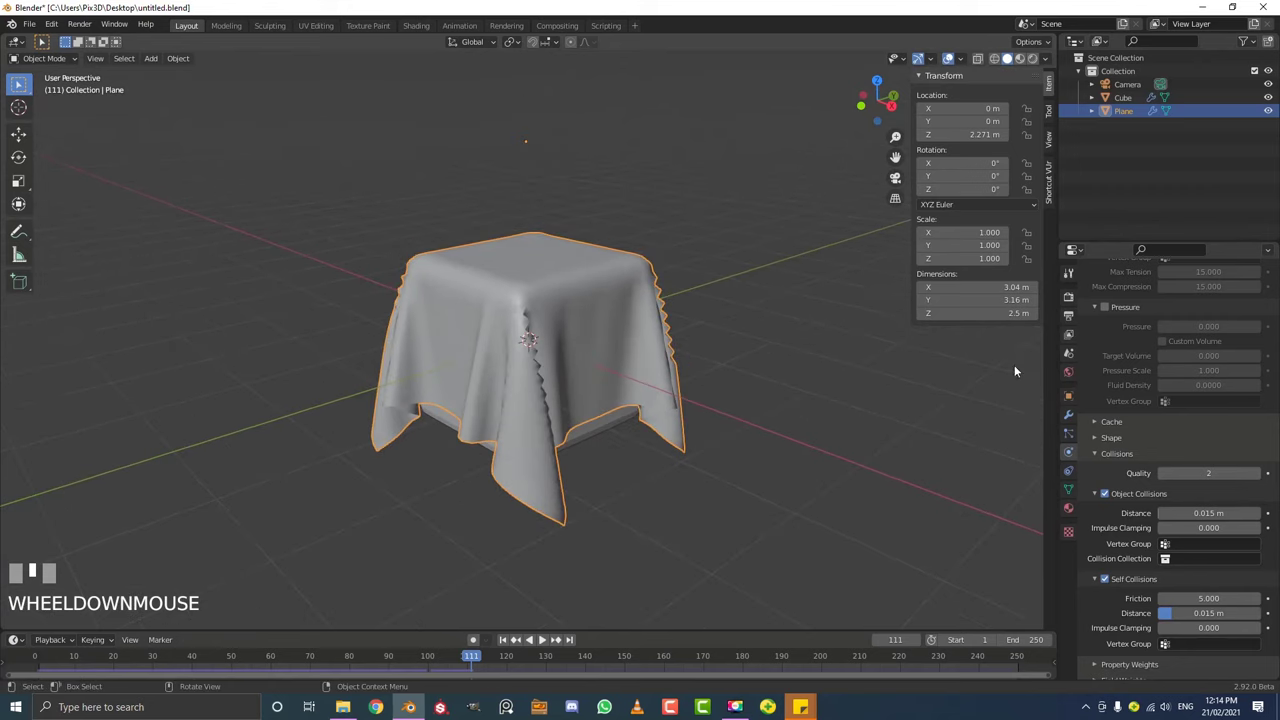
# Add a Subdivision Surface modifier to the plane and check the draped cloth's folds.
pyautogui.click(1068, 414)
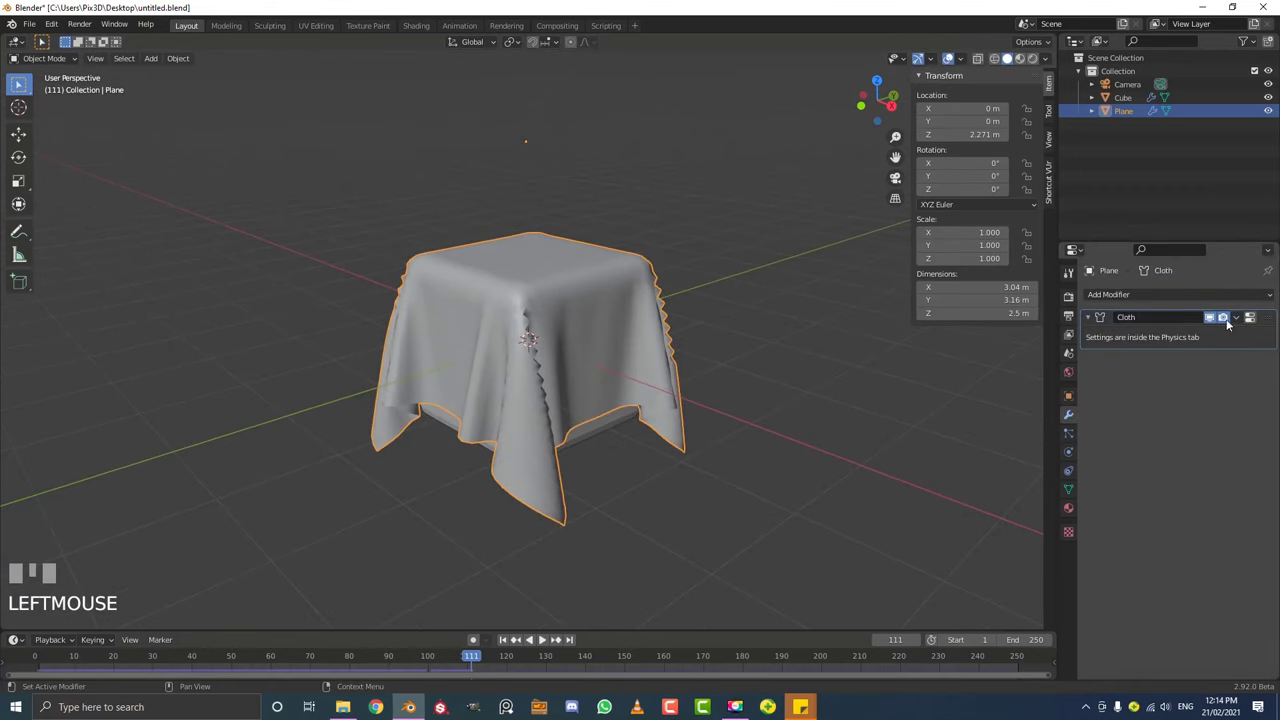
pyautogui.click(1105, 295)
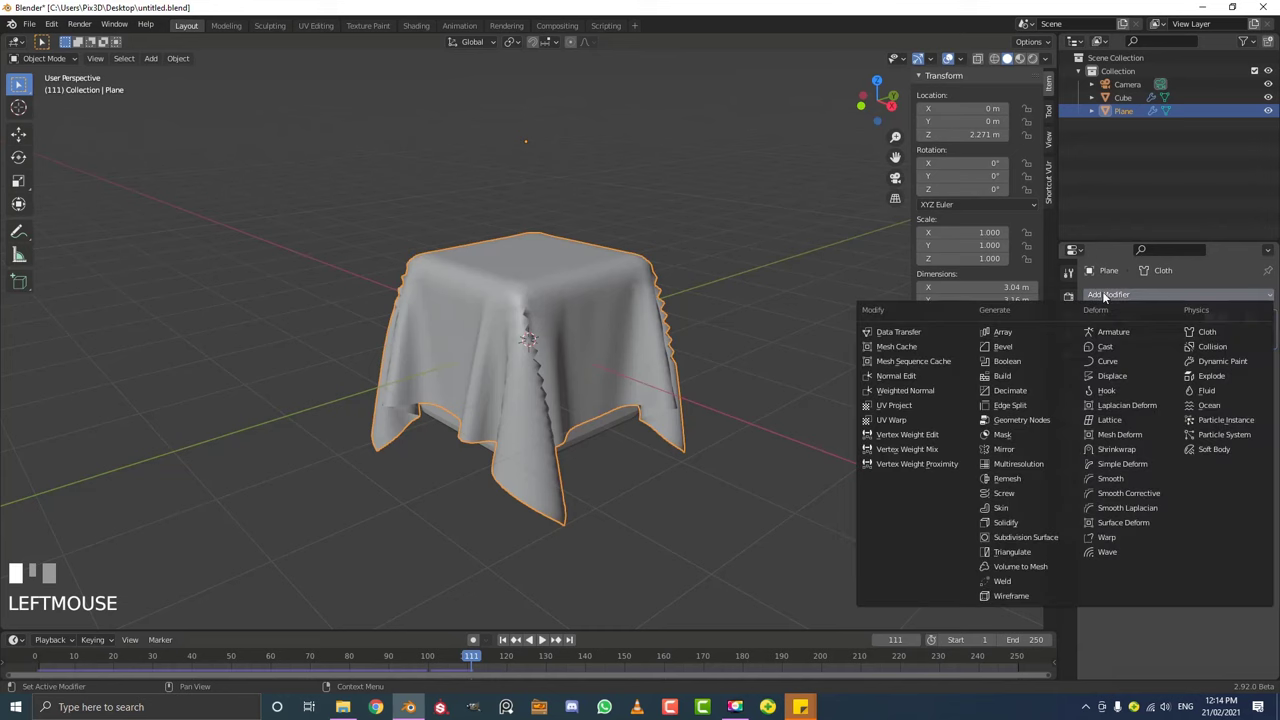
pyautogui.click(1037, 540)
pyautogui.moveTo(814, 489); pyautogui.dragTo(686, 368, button='middle')
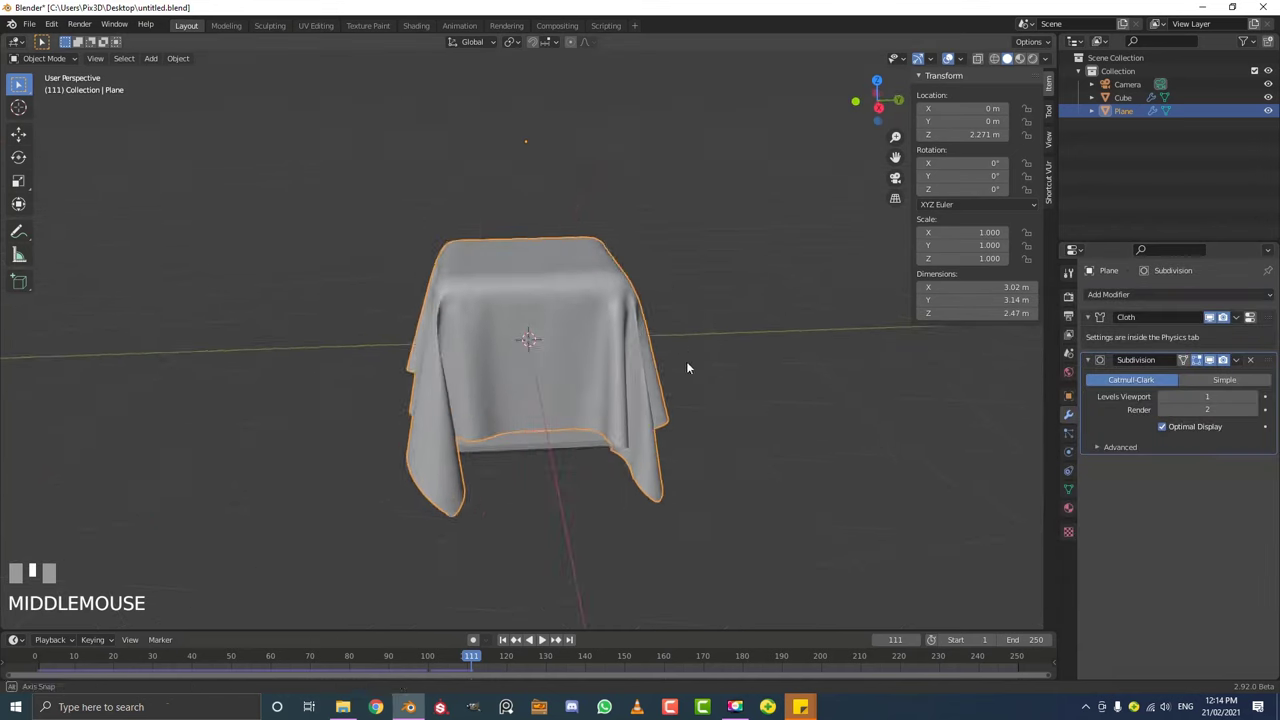
pyautogui.scroll(3, 686, 368)
pyautogui.moveTo(520, 280); pyautogui.dragTo(581, 355, button='middle')
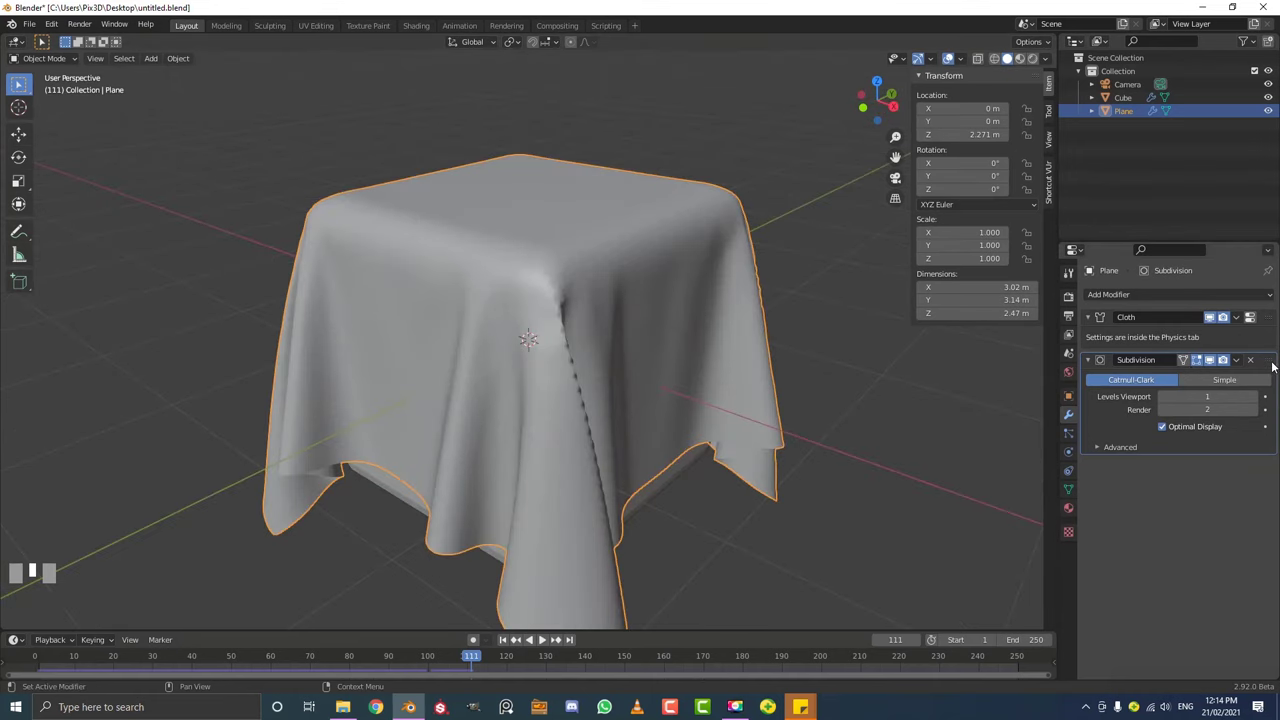
# Move the plane's Subdivision modifier above Cloth and rerun the simulation from frame 1 until the cloth drapes over the cube.
pyautogui.moveTo(1272, 360); pyautogui.dragTo(1268, 318)
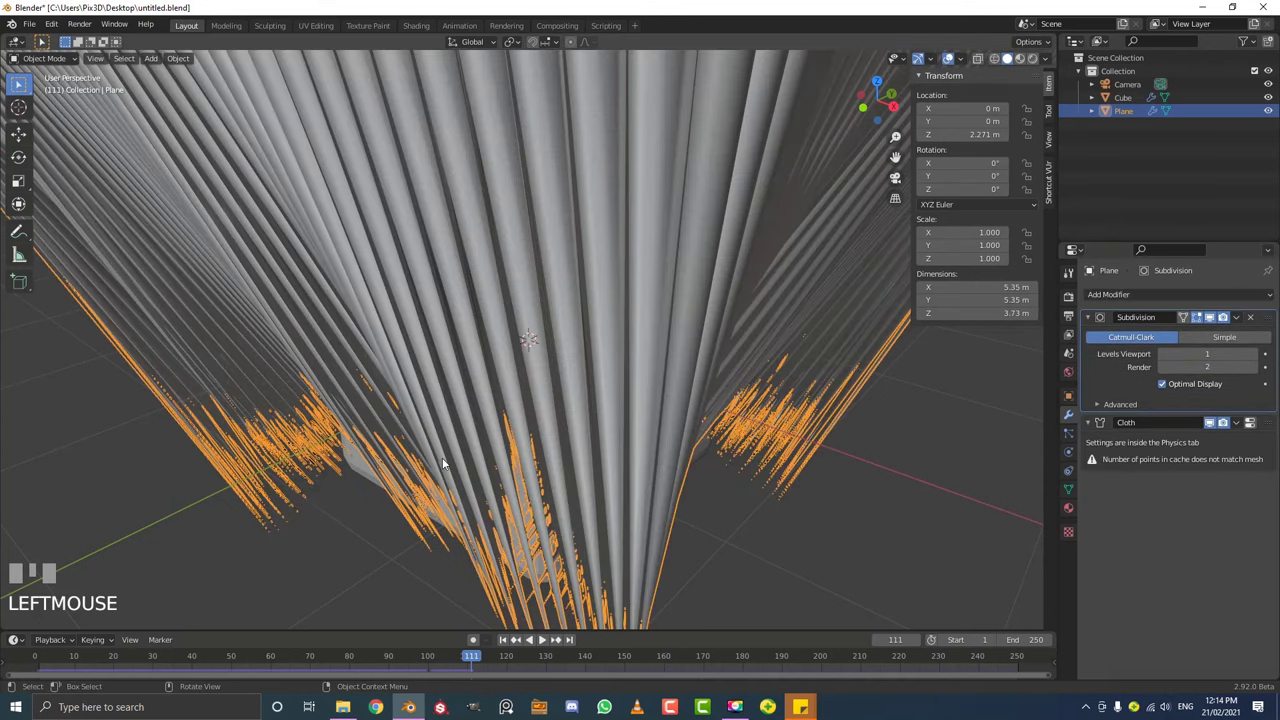
pyautogui.hotkey('shift', 'Left')
pyautogui.moveTo(500, 431); pyautogui.dragTo(505, 360, button='middle')
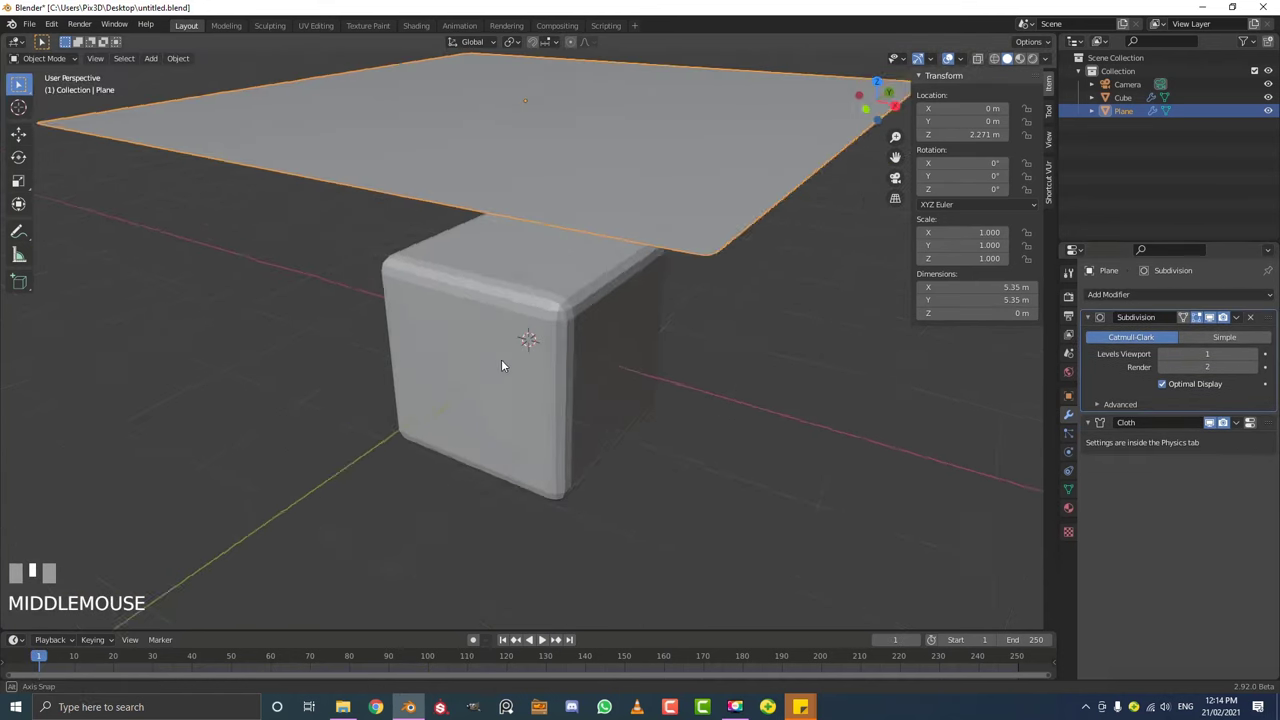
pyautogui.scroll(-2, 717, 357)
pyautogui.press('space')
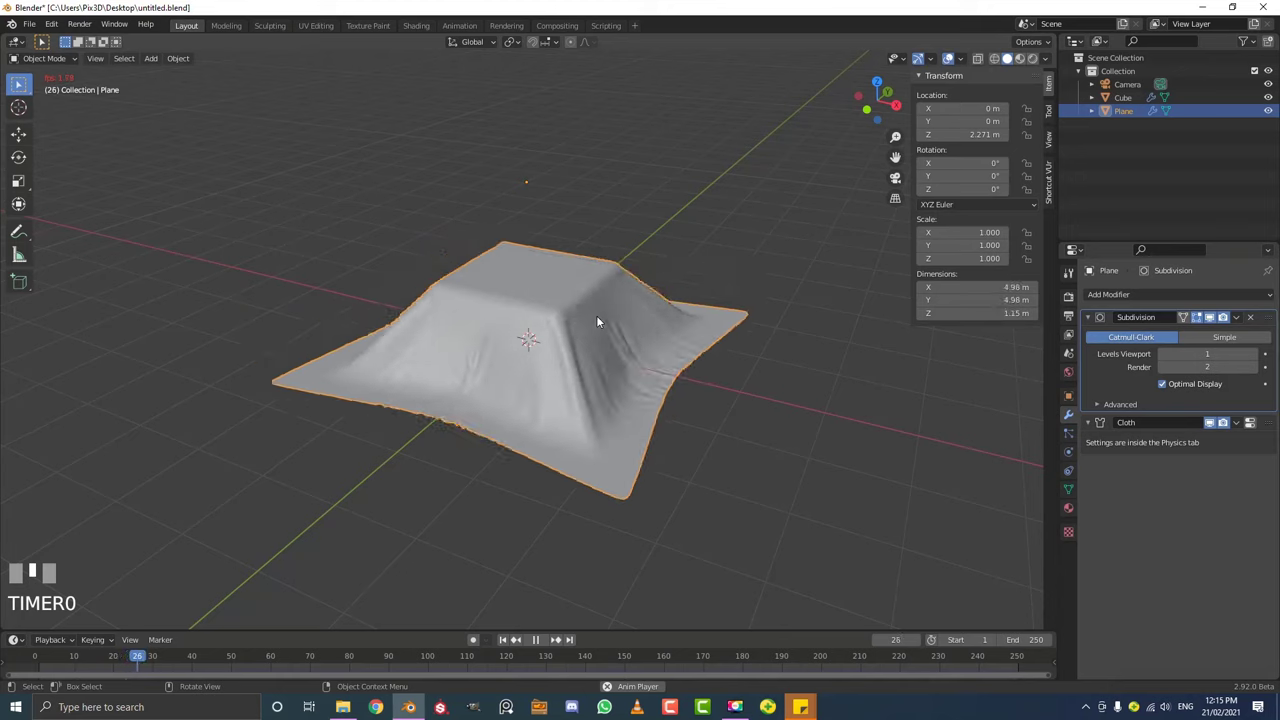
pyautogui.press('space')
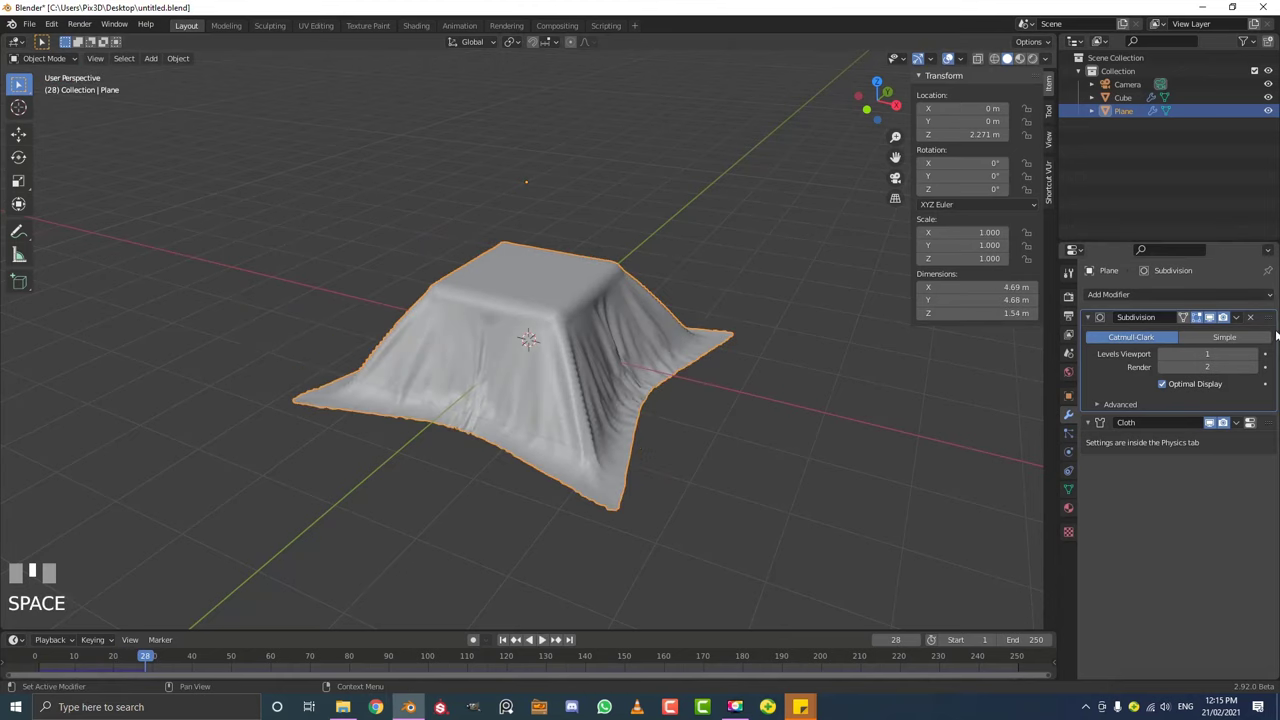
# Move the plane's Subdivision modifier back below Cloth and inspect the plane's base mesh in Edit Mode.
pyautogui.click(1270, 322)
pyautogui.moveTo(1270, 322); pyautogui.dragTo(1266, 420)
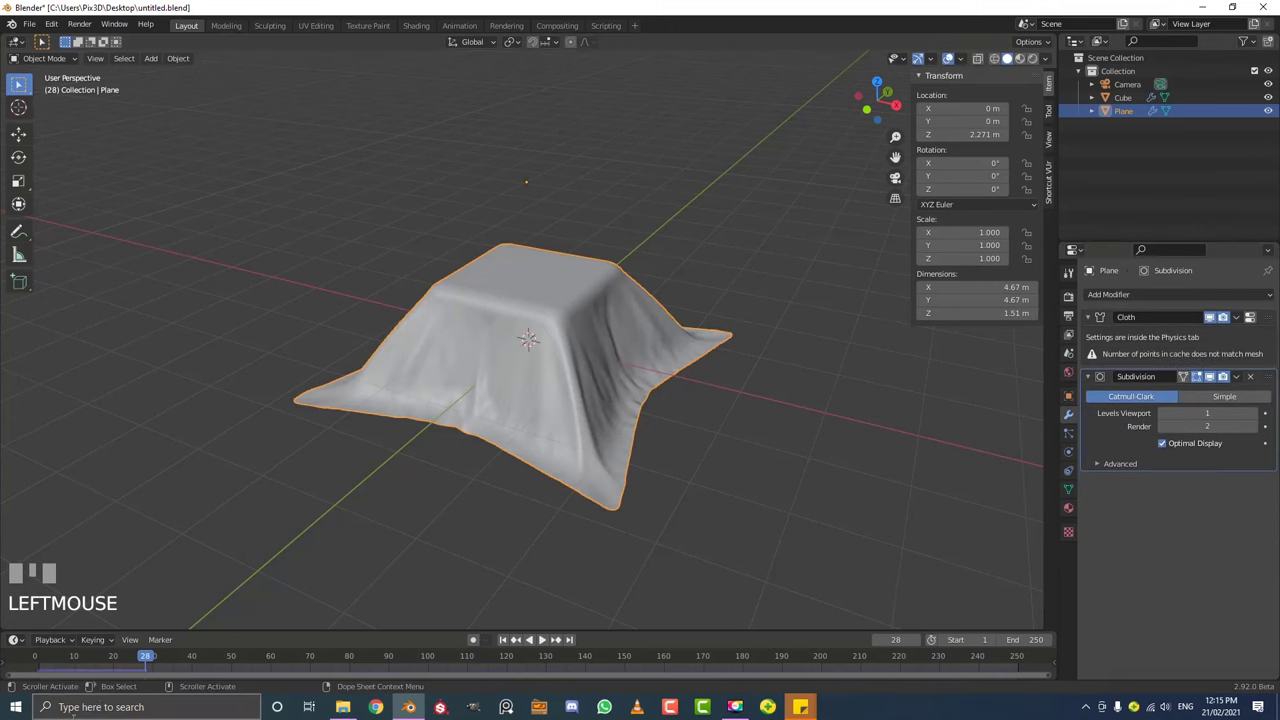
pyautogui.press('Tab')
pyautogui.moveTo(548, 365); pyautogui.dragTo(527, 229, button='middle')
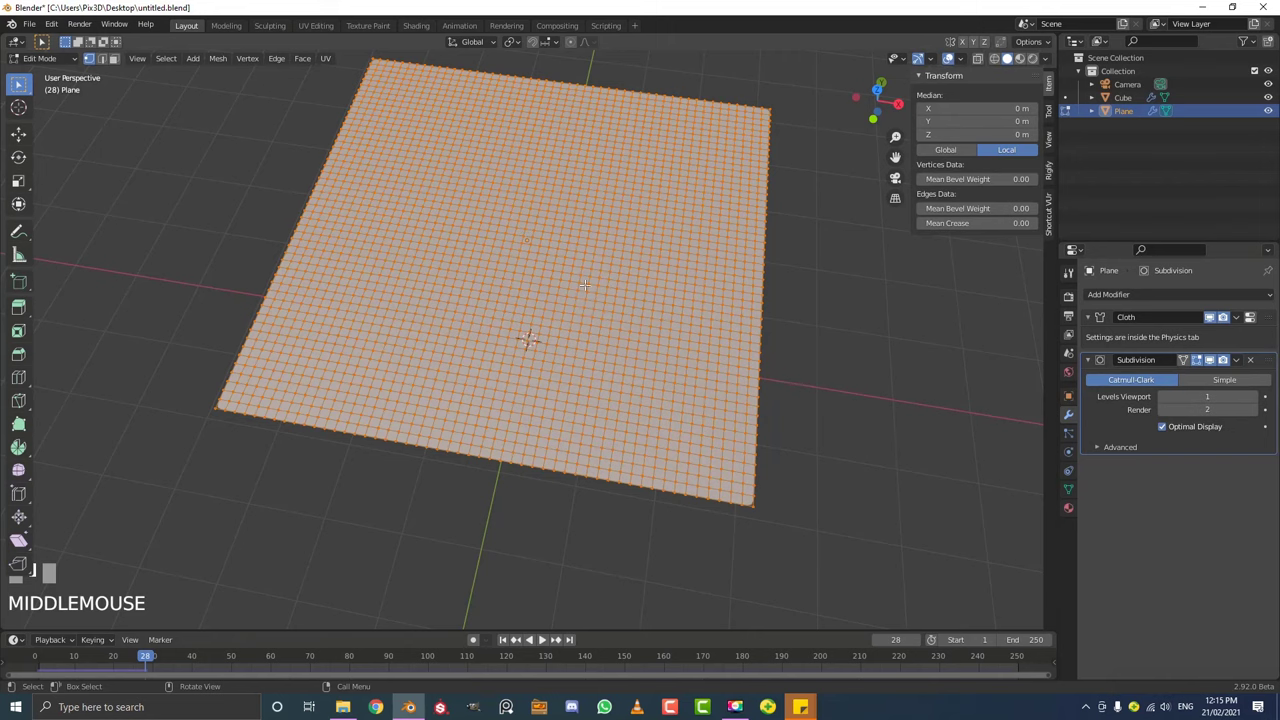
pyautogui.press('Tab')
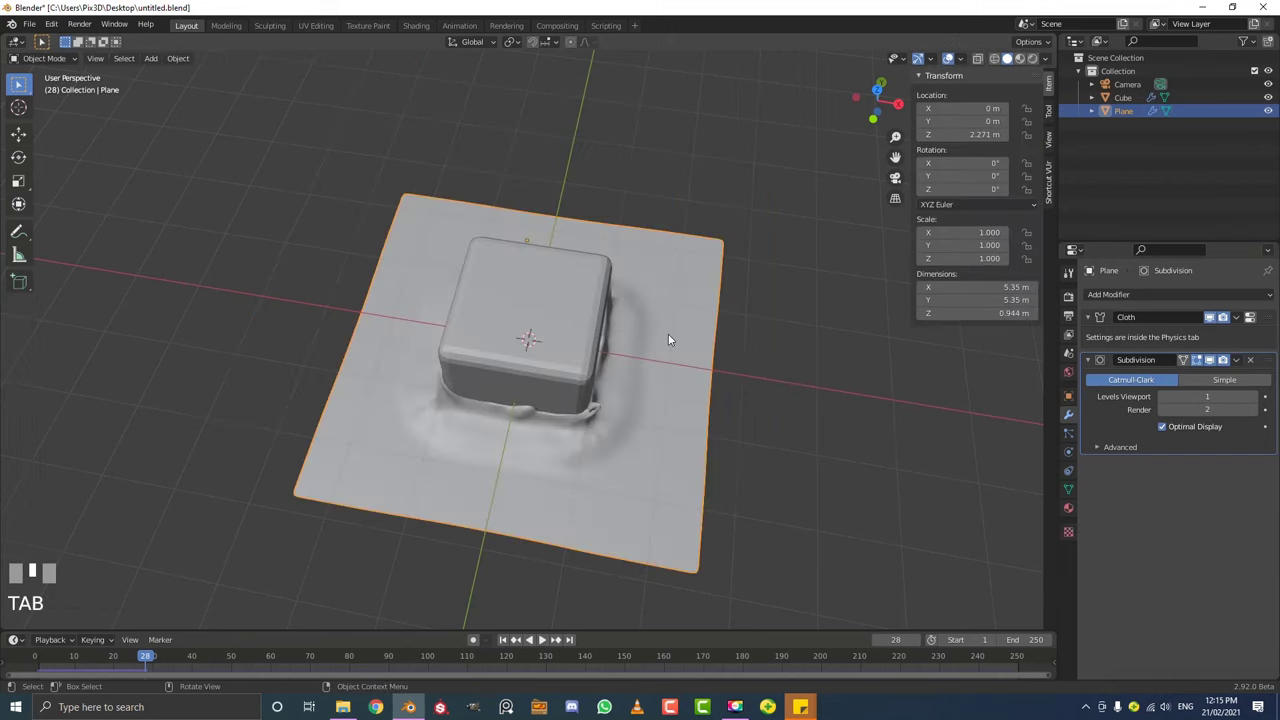
pyautogui.moveTo(668, 338); pyautogui.dragTo(643, 336, button='middle')
pyautogui.scroll(2, 648, 317)
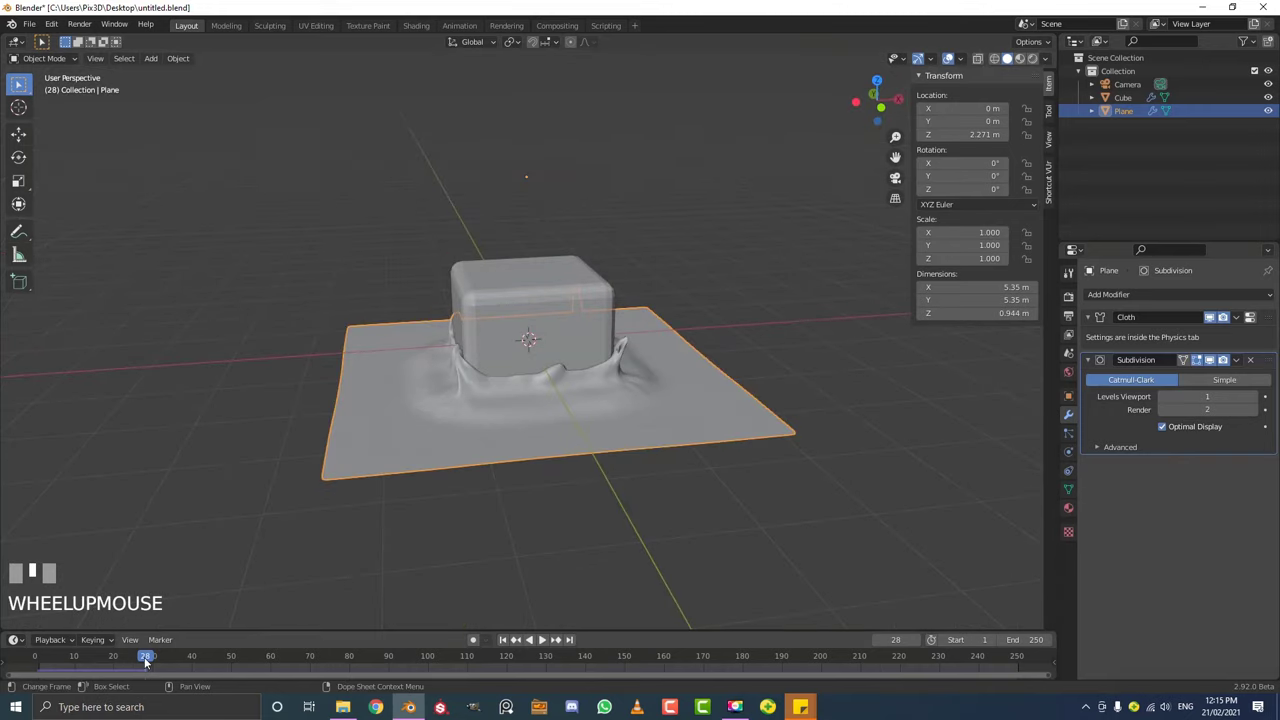
# Return the animation to frame 0 and enlarge the timeline area.
pyautogui.moveTo(146, 658); pyautogui.dragTo(35, 660)
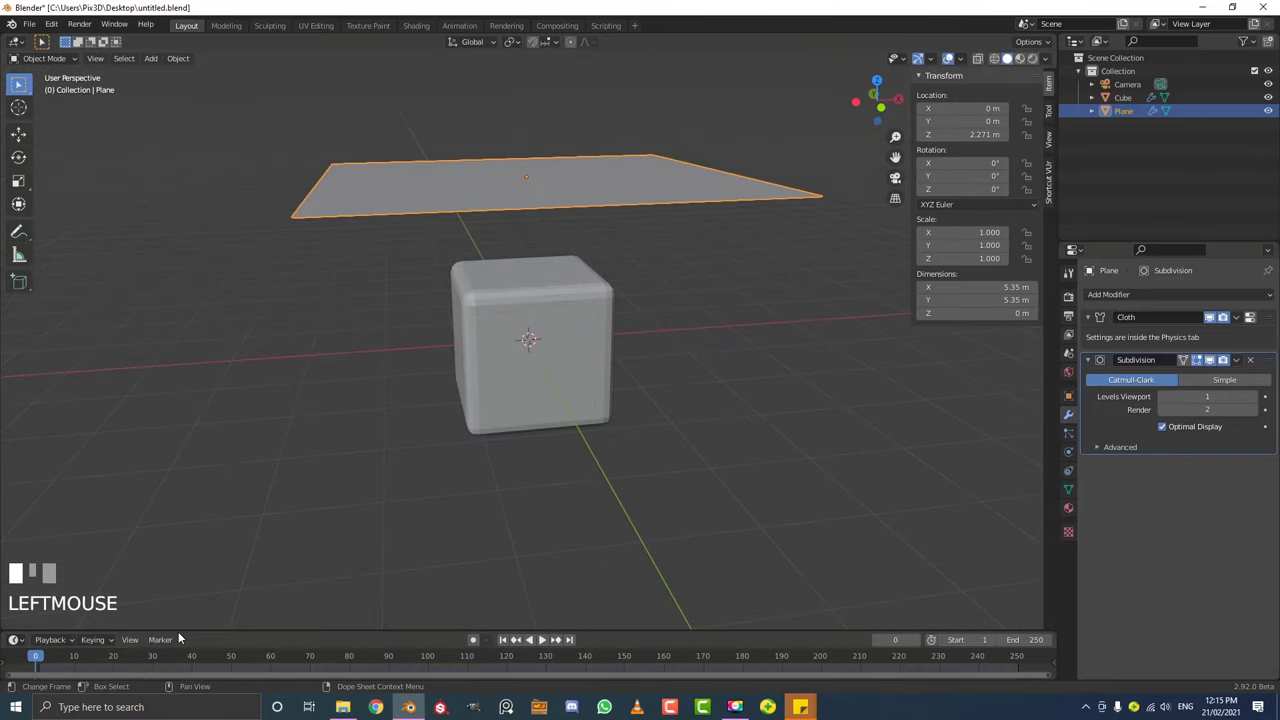
pyautogui.moveTo(182, 631); pyautogui.dragTo(202, 541)
pyautogui.moveTo(290, 410); pyautogui.dragTo(346, 320, button='middle')
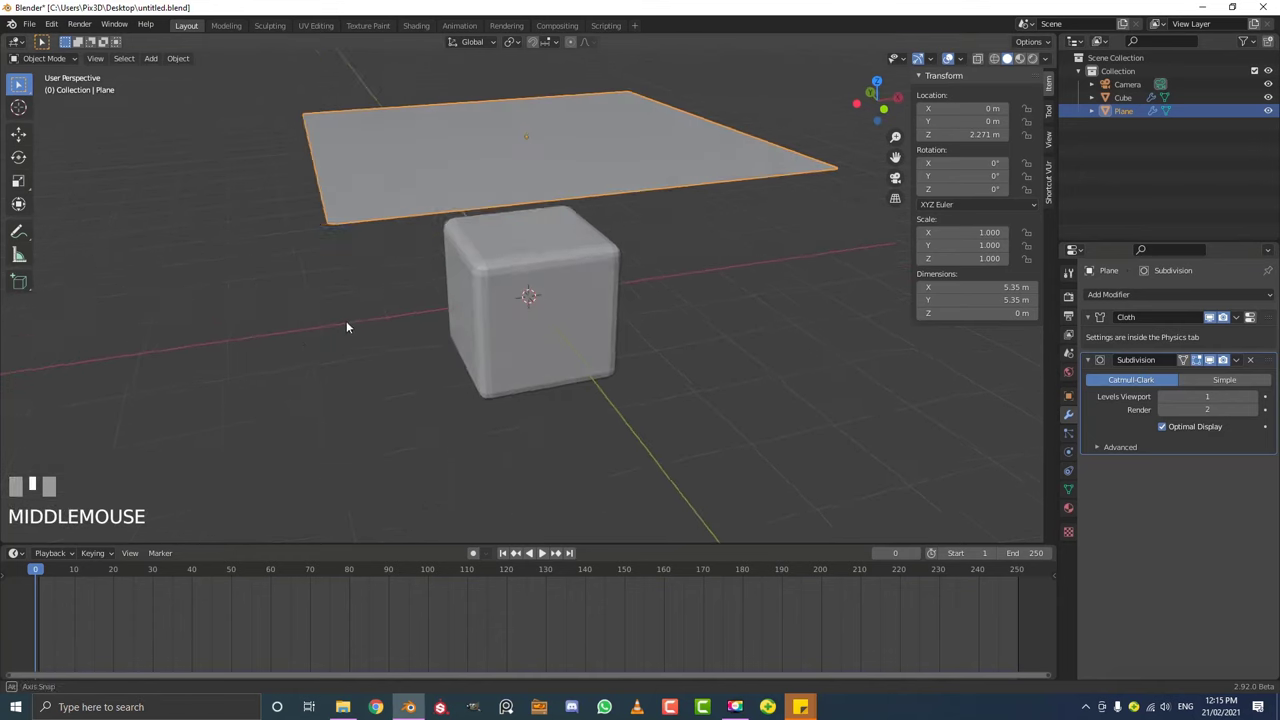
# Check the cube's Collision physics, duplicate the cube, and place the copy about 2.33 m along X and 0.42 m lower.
pyautogui.click(609, 267)
pyautogui.scroll(-2, 609, 267)
pyautogui.moveTo(609, 267); pyautogui.dragTo(564, 284, button='middle')
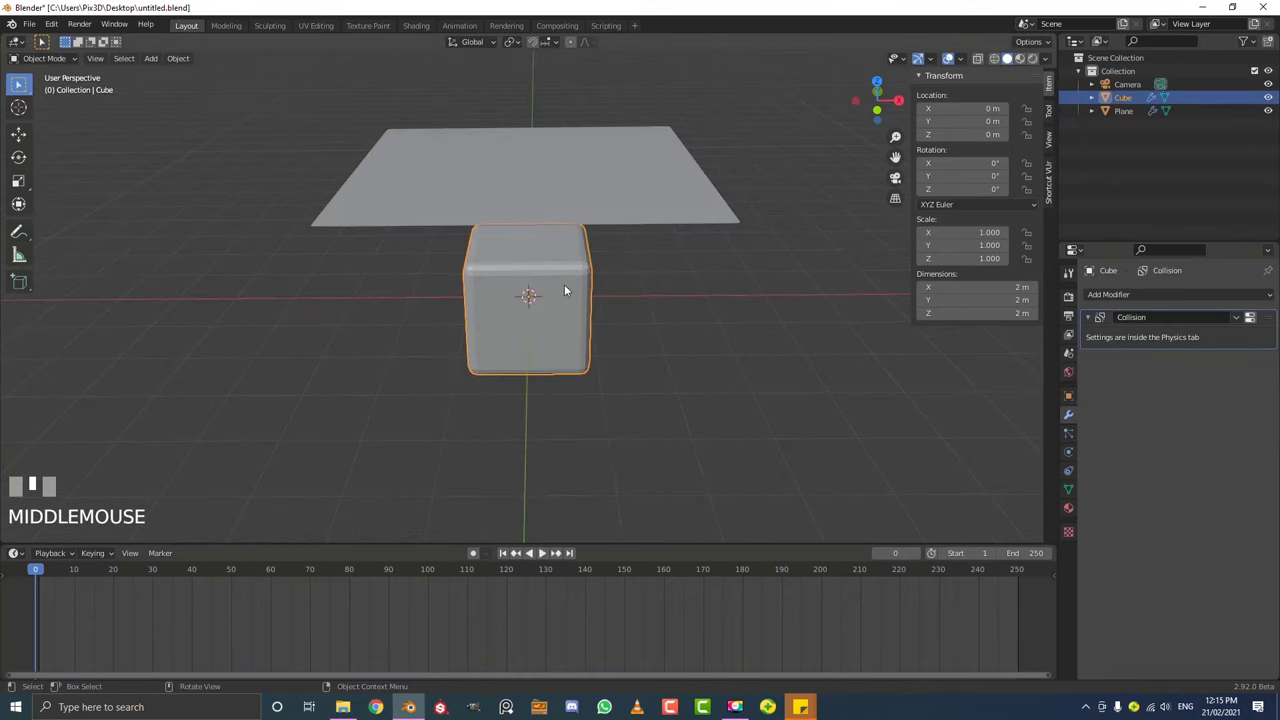
pyautogui.click(1068, 451)
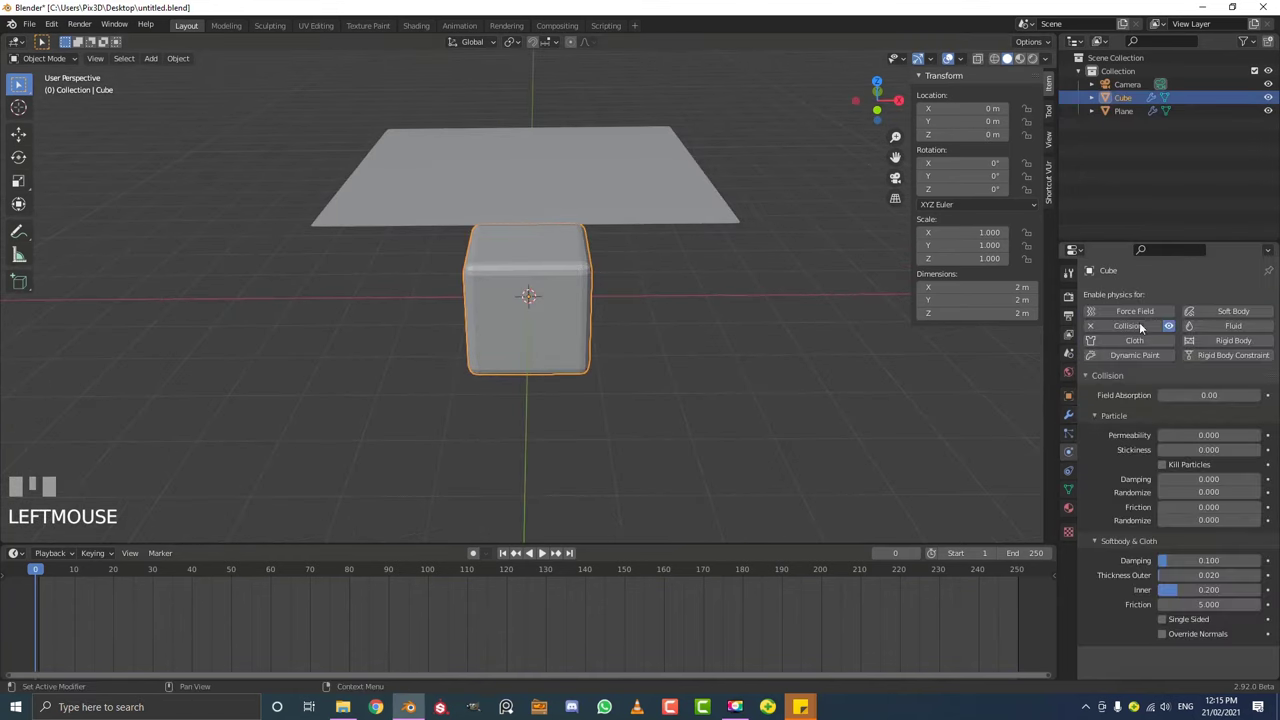
pyautogui.hotkey('shift', 'd')
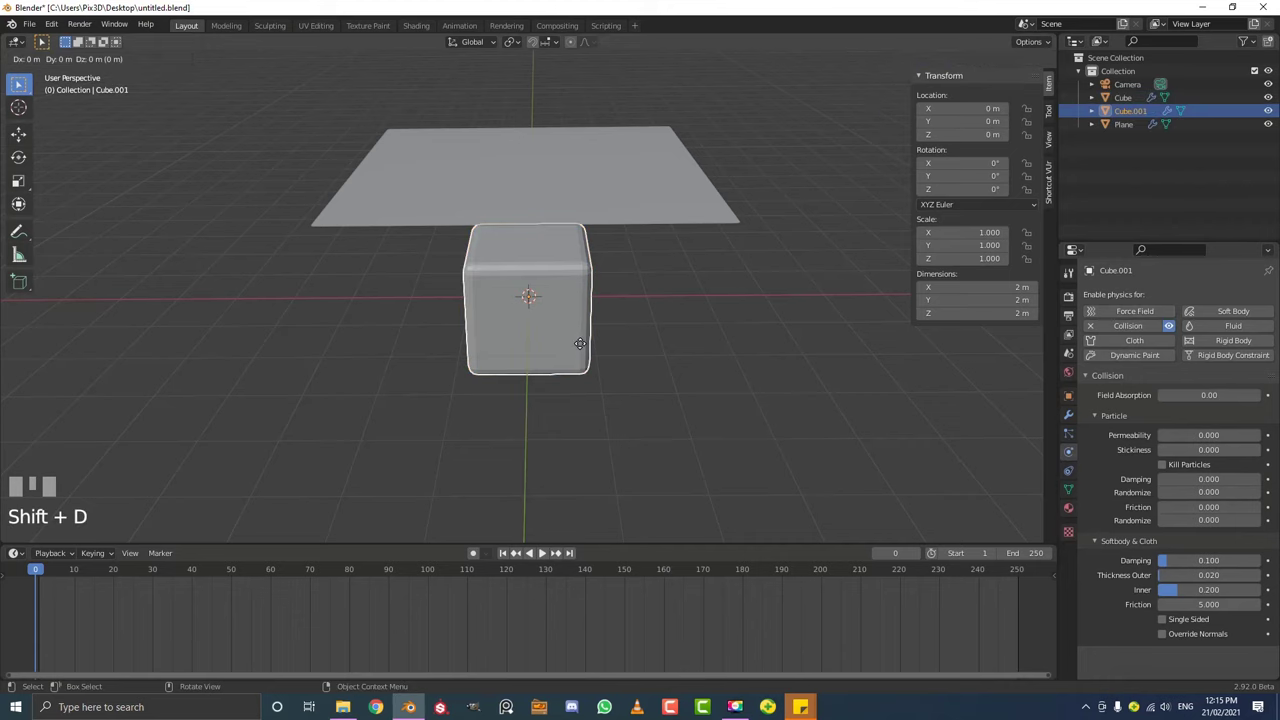
pyautogui.click(717, 373)
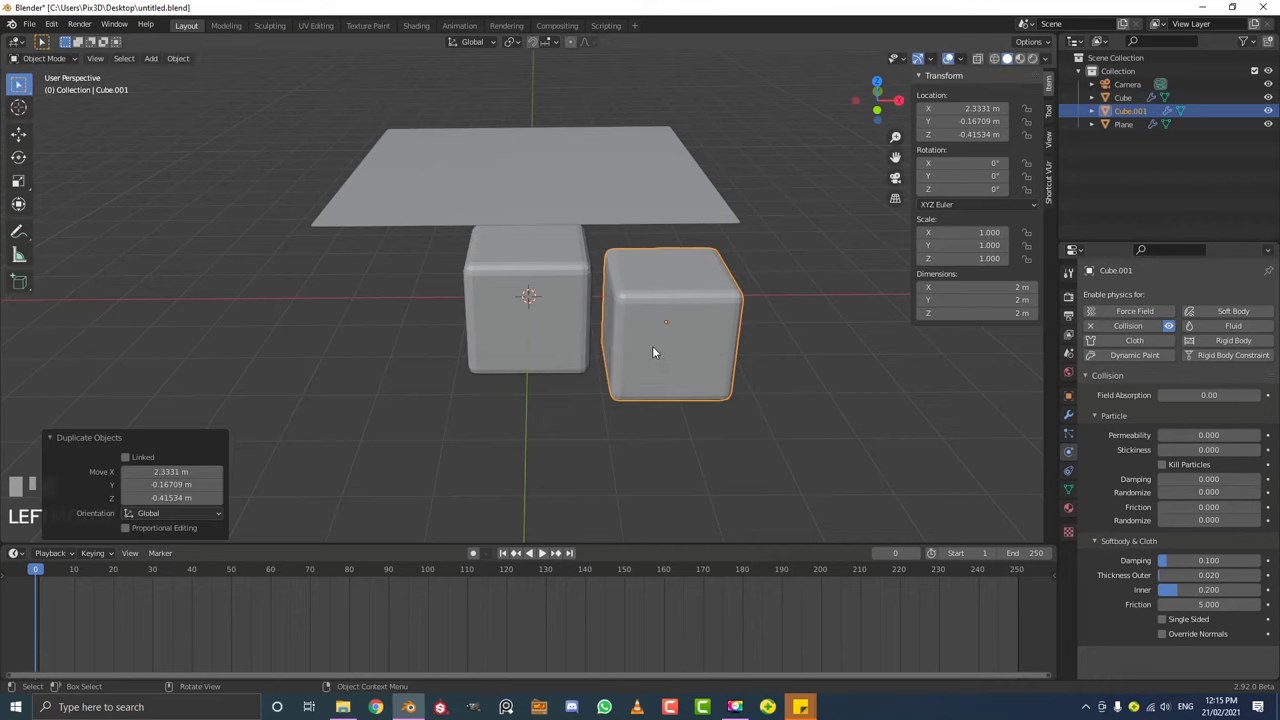
# Add a new plane at the origin, scale it up about 4.8 times as a floor, and enable Collision physics on it.
pyautogui.moveTo(486, 273)
pyautogui.mouseDown(button='middle')
pyautogui.moveTo(524, 271)
pyautogui.moveTo(499, 260)
pyautogui.mouseUp(button='middle')
pyautogui.hotkey('shift', 'a')
pyautogui.moveTo(496, 253)
pyautogui.click(560, 257)
pyautogui.scroll(-3, 561, 264)
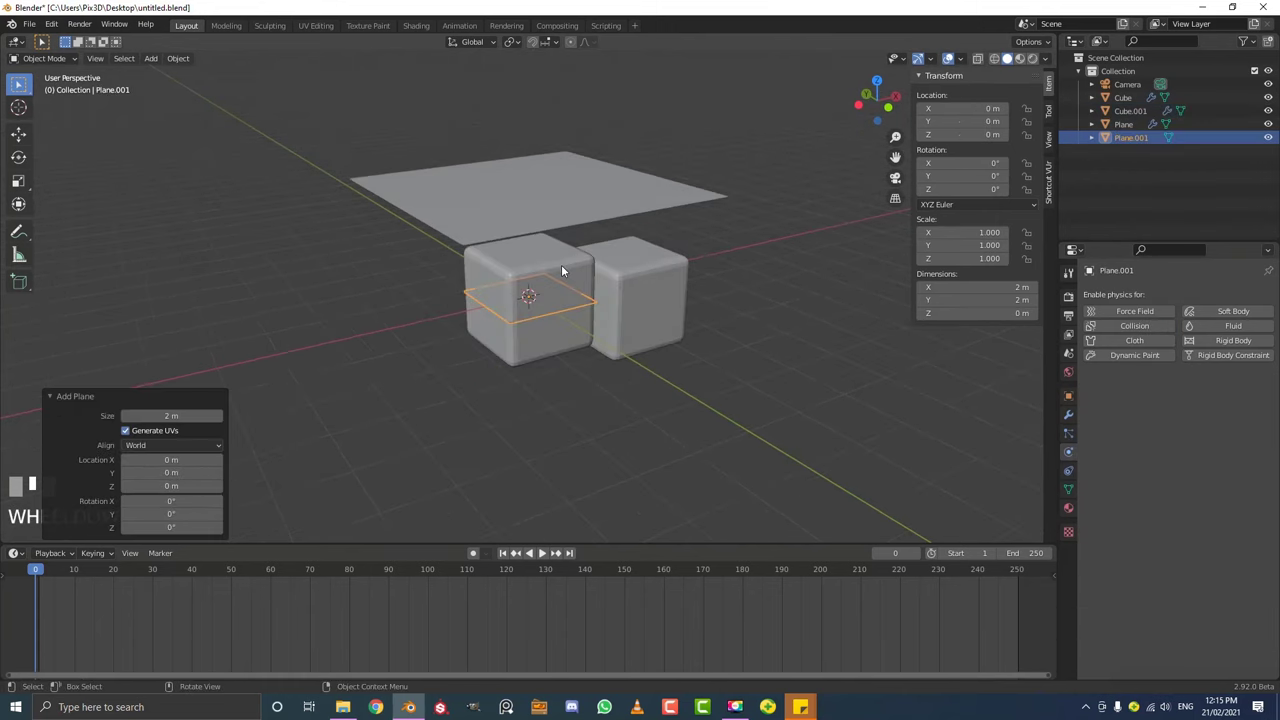
pyautogui.press('s')
pyautogui.click(680, 377)
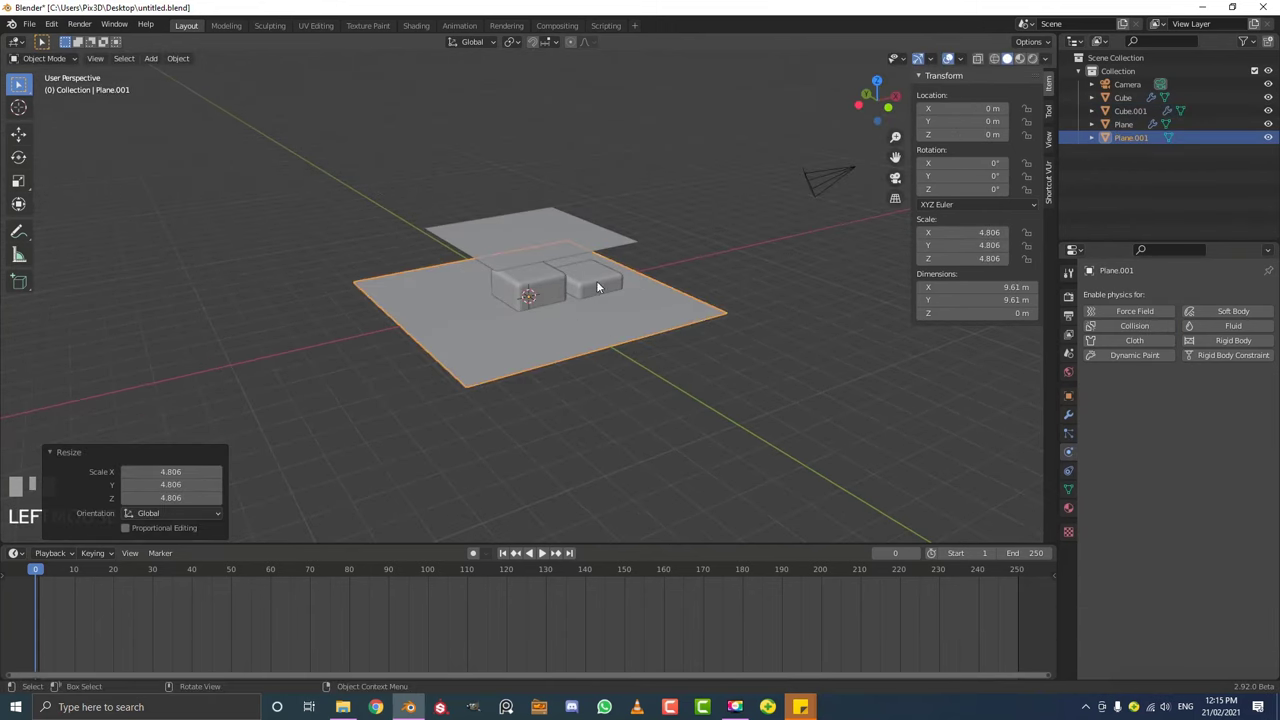
pyautogui.click(1134, 325)
# Run the cloth simulation to frame 38 and examine the drape over both cubes and the floor.
pyautogui.press('space')
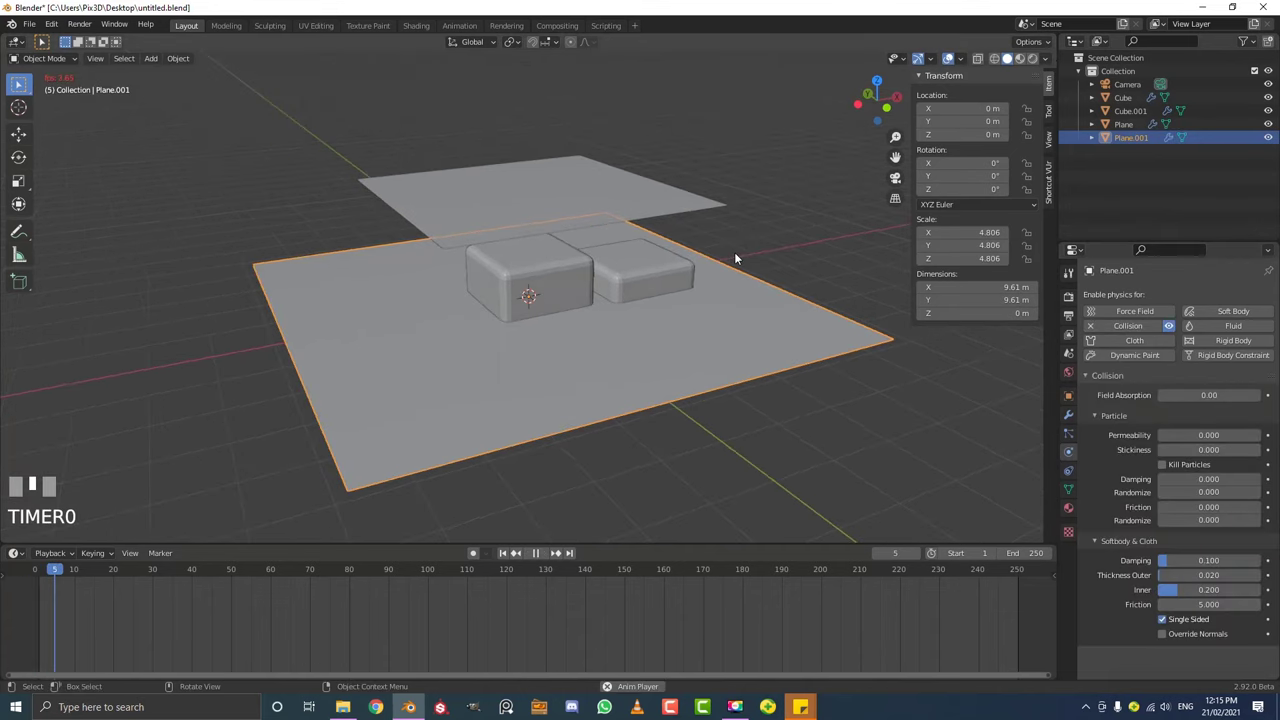
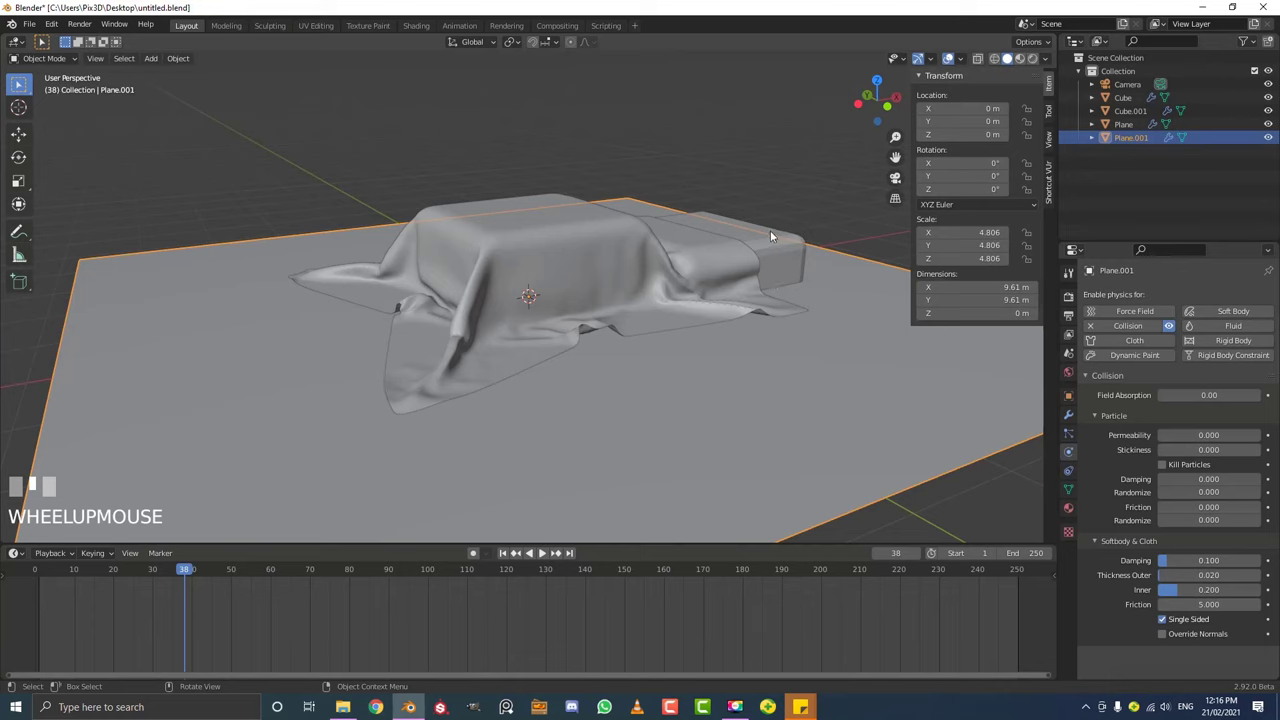
pyautogui.moveTo(770, 236); pyautogui.dragTo(757, 271, button='middle')
pyautogui.scroll(3, 514, 363)
pyautogui.scroll(-5, 380, 450)
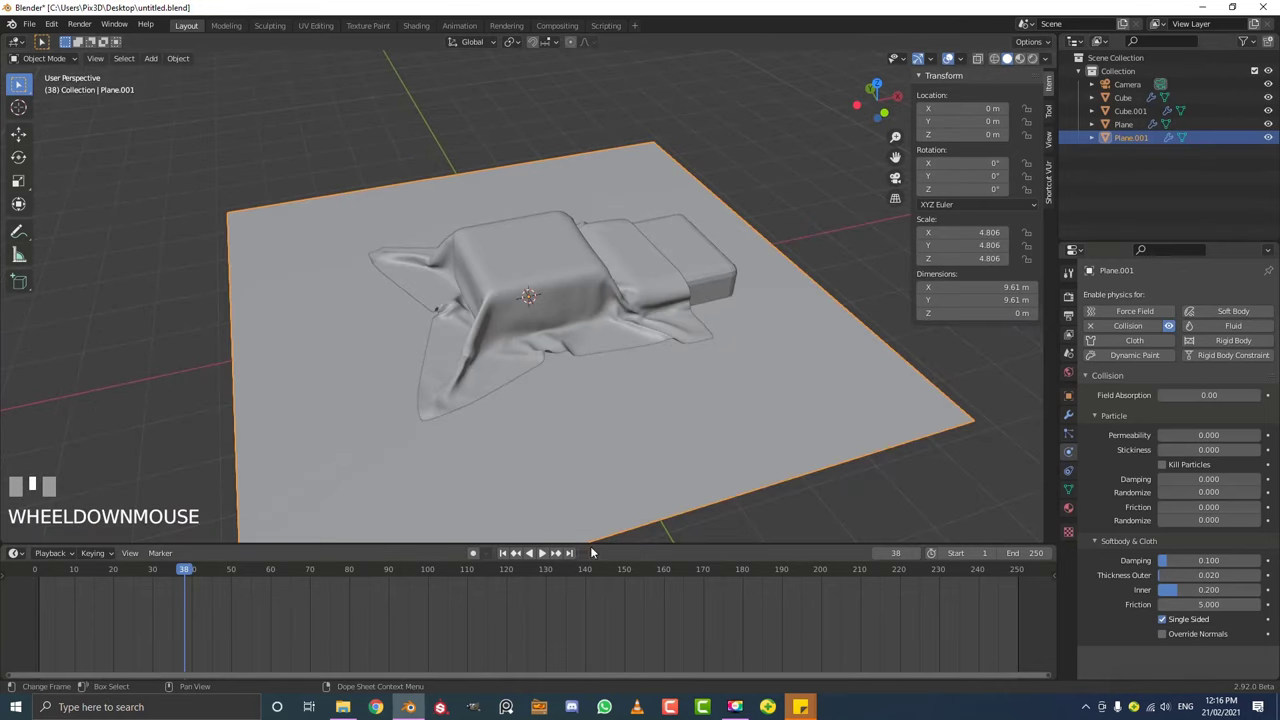
# Set the timeline's end frame to 70 and save the Blender file.
pyautogui.click(1022, 552)
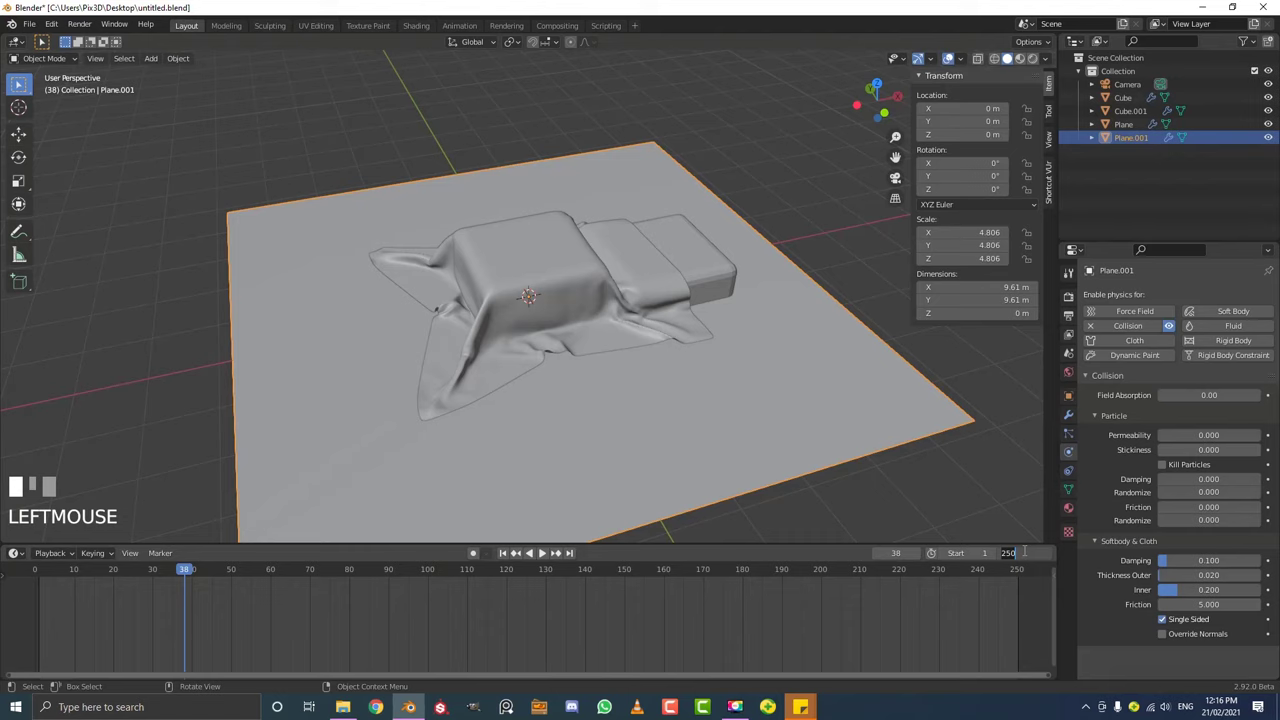
pyautogui.write('70')
pyautogui.press('Return')
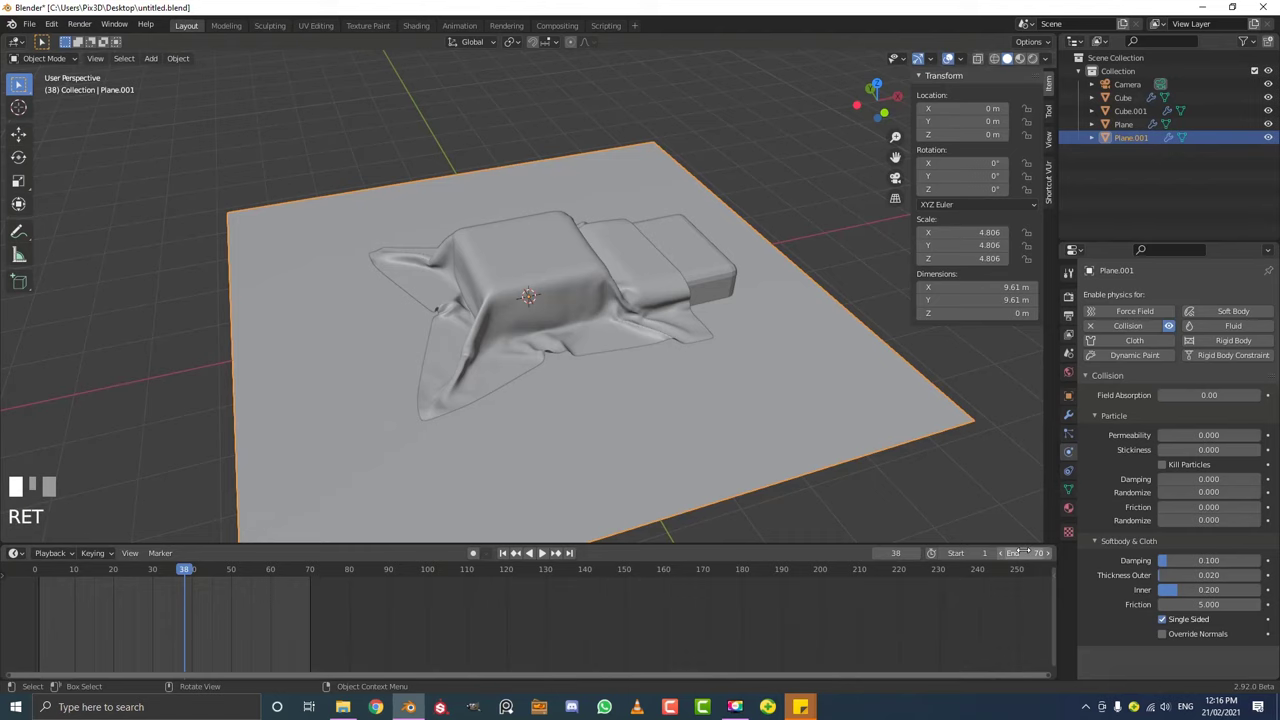
pyautogui.moveTo(356, 627); pyautogui.dragTo(451, 626, button='middle')
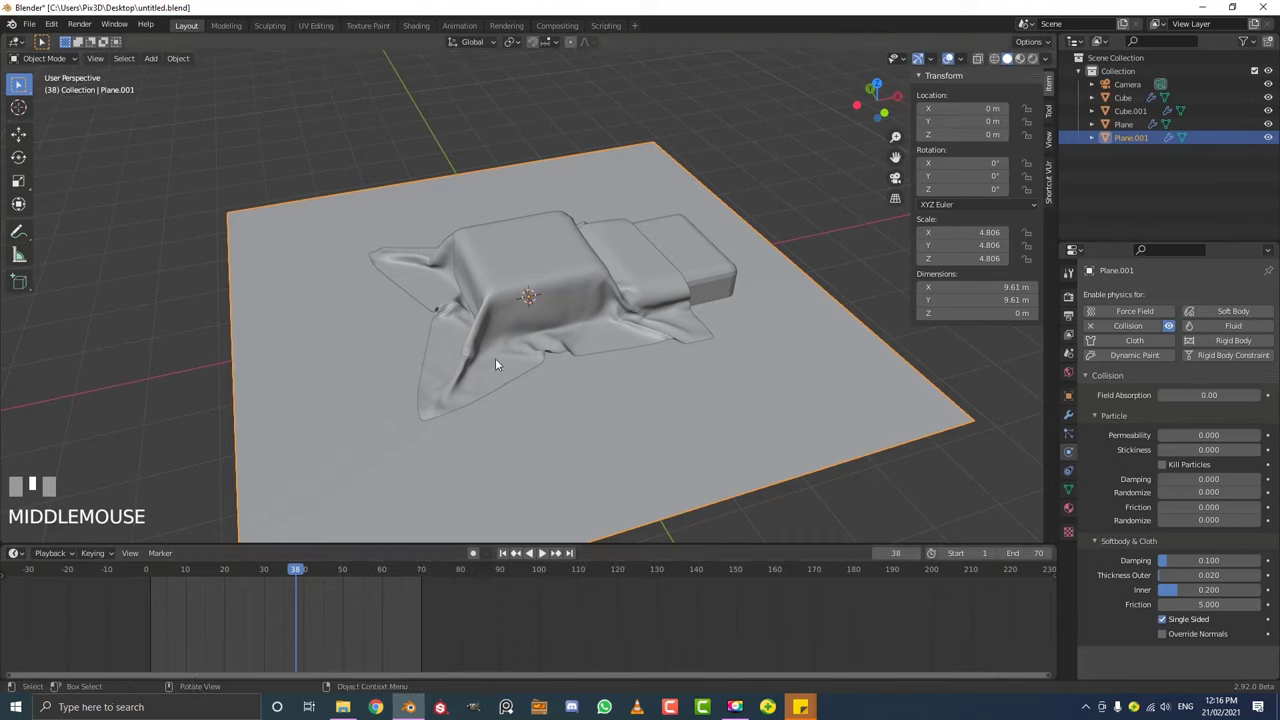
pyautogui.click(29, 24)
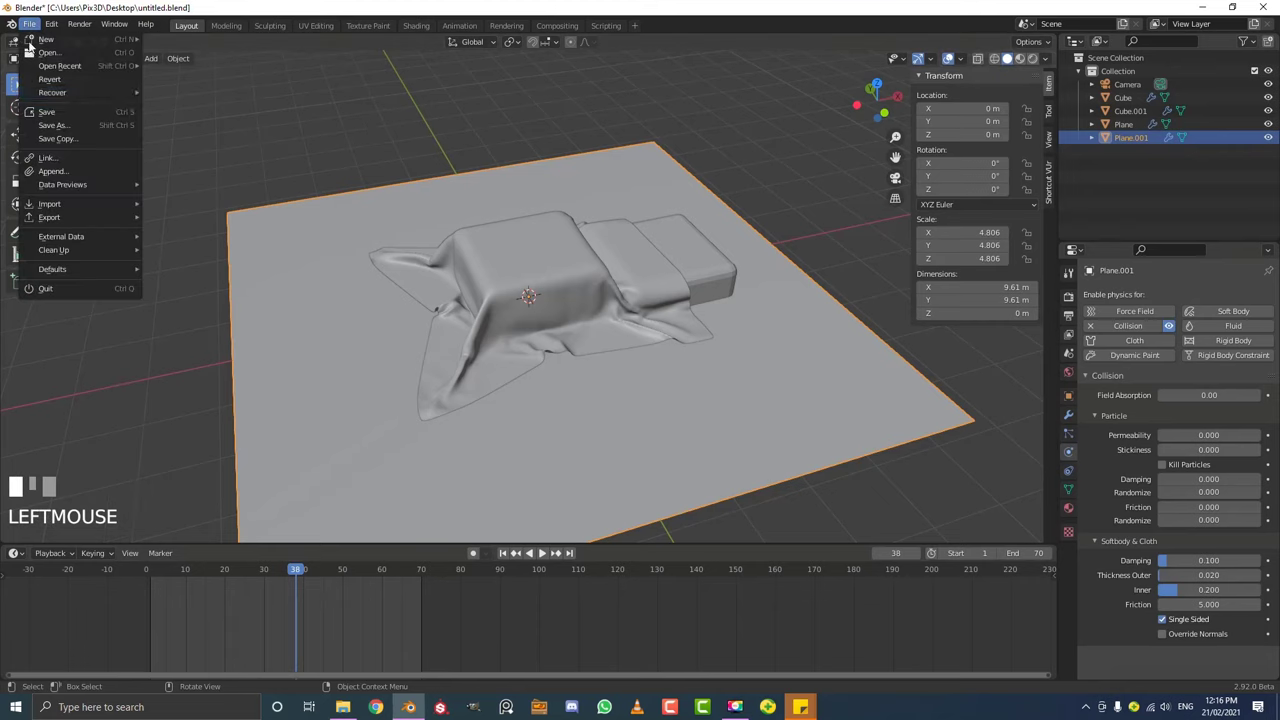
pyautogui.click(50, 111)
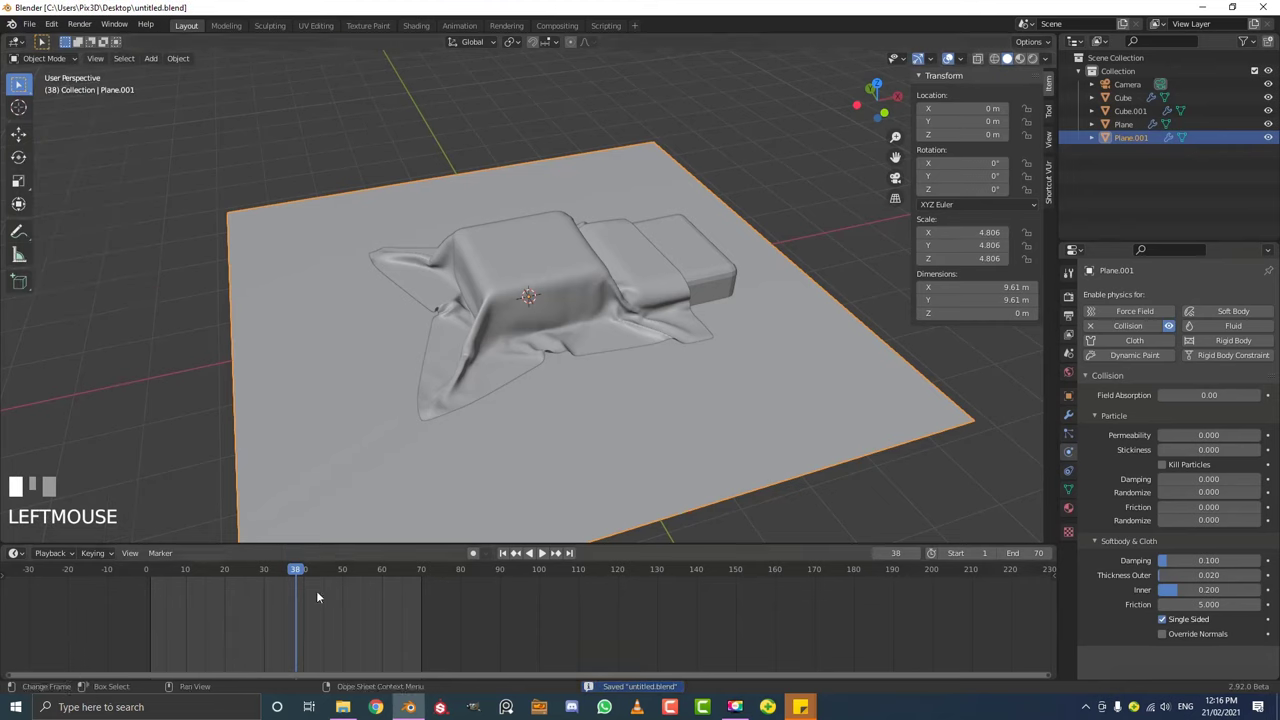
# Rewind the timeline to its start and replay the cloth simulation to frame 41.
pyautogui.moveTo(317, 592); pyautogui.dragTo(303, 591, button='middle')
pyautogui.moveTo(288, 569); pyautogui.dragTo(160, 610)
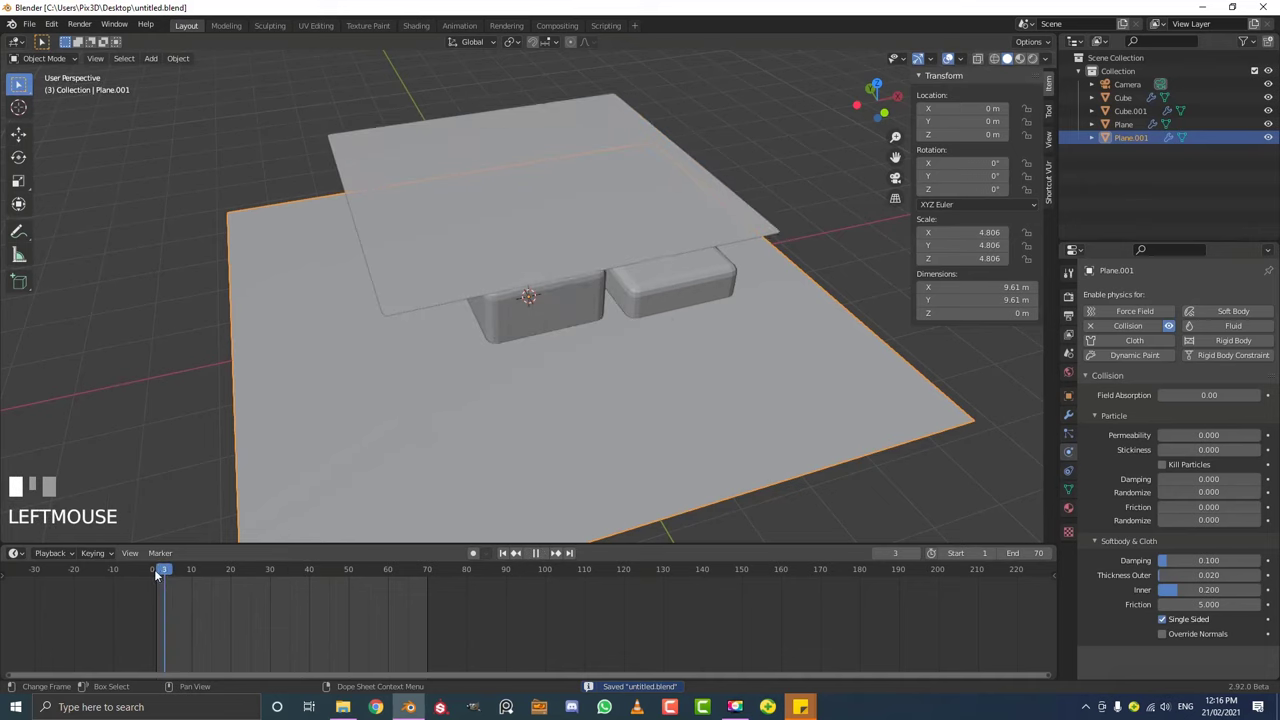
pyautogui.press('space')
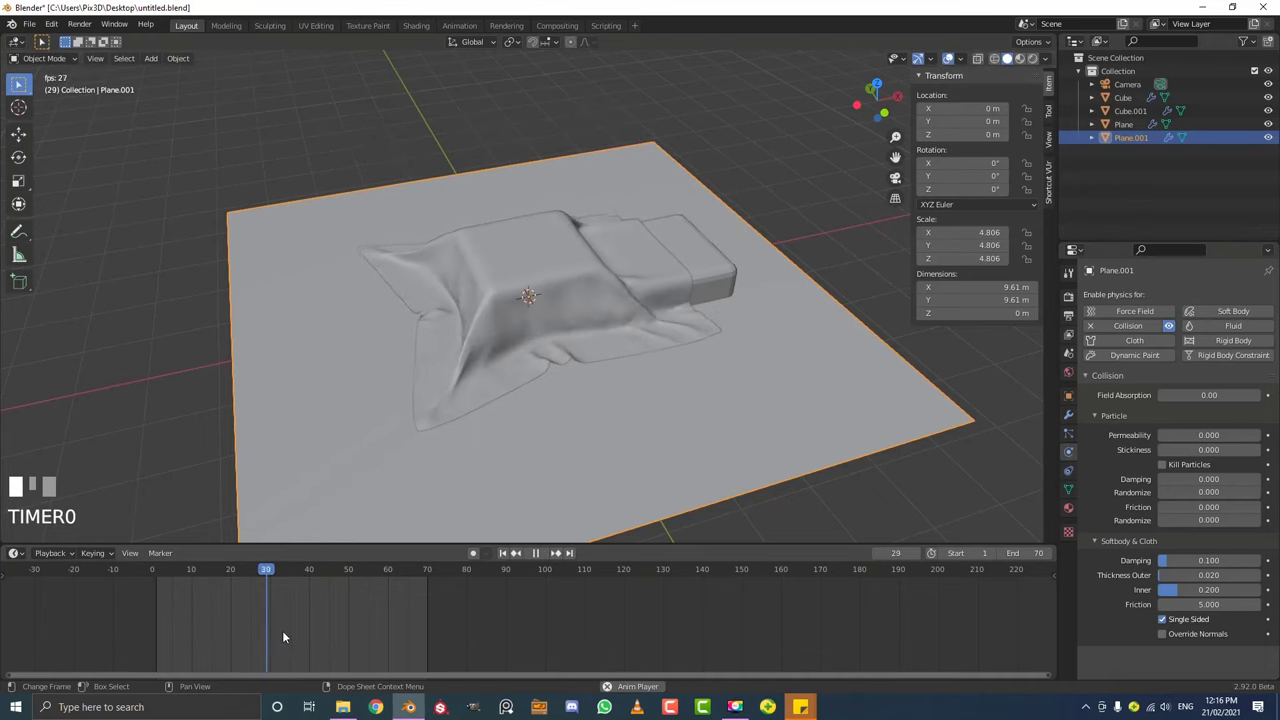
pyautogui.press('space')
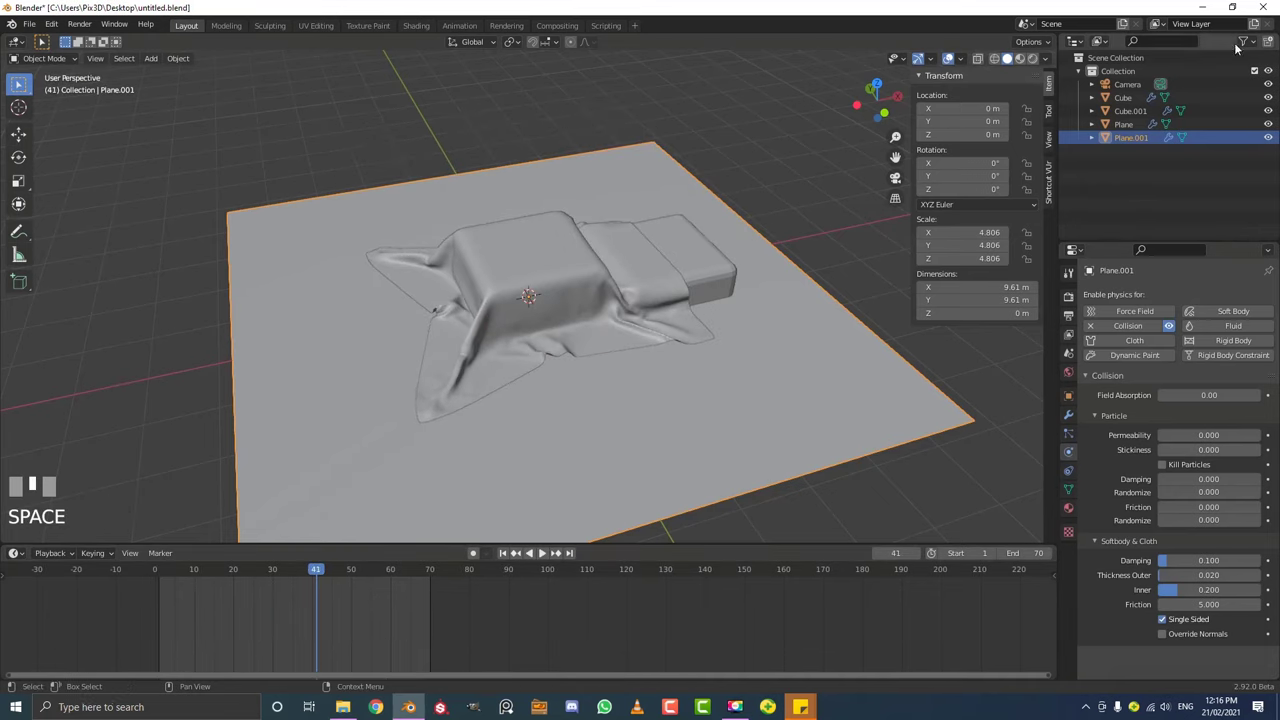
# Select the draped cloth plane and rerun its simulation from the first frame to frame 36.
pyautogui.click(512, 274)
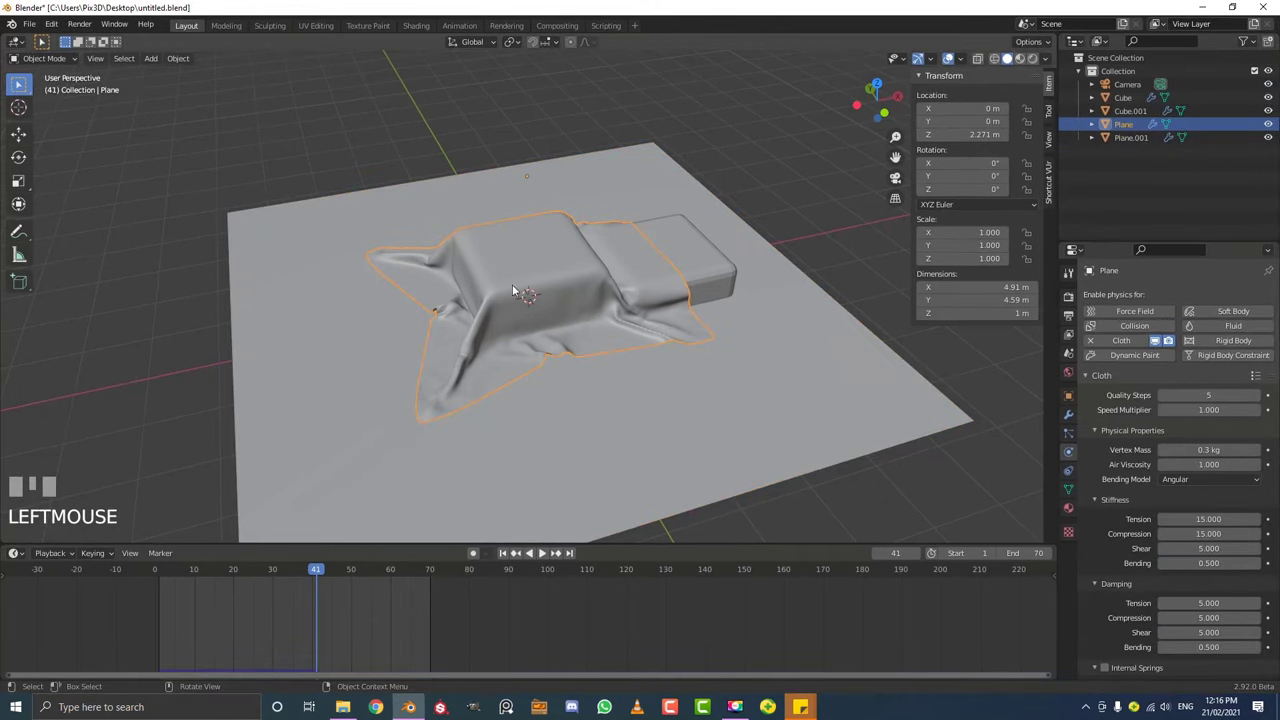
pyautogui.scroll(2, 457, 278)
pyautogui.moveTo(318, 574); pyautogui.dragTo(160, 583)
pyautogui.press('space')
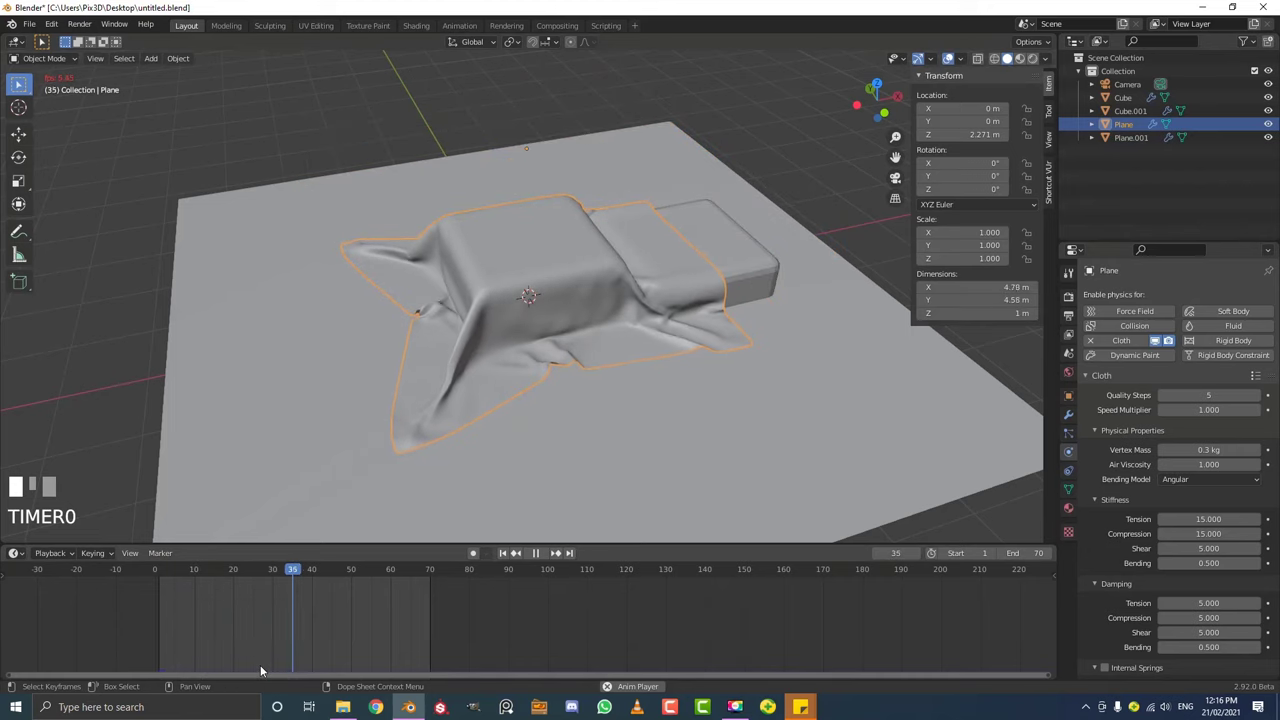
pyautogui.press('space')
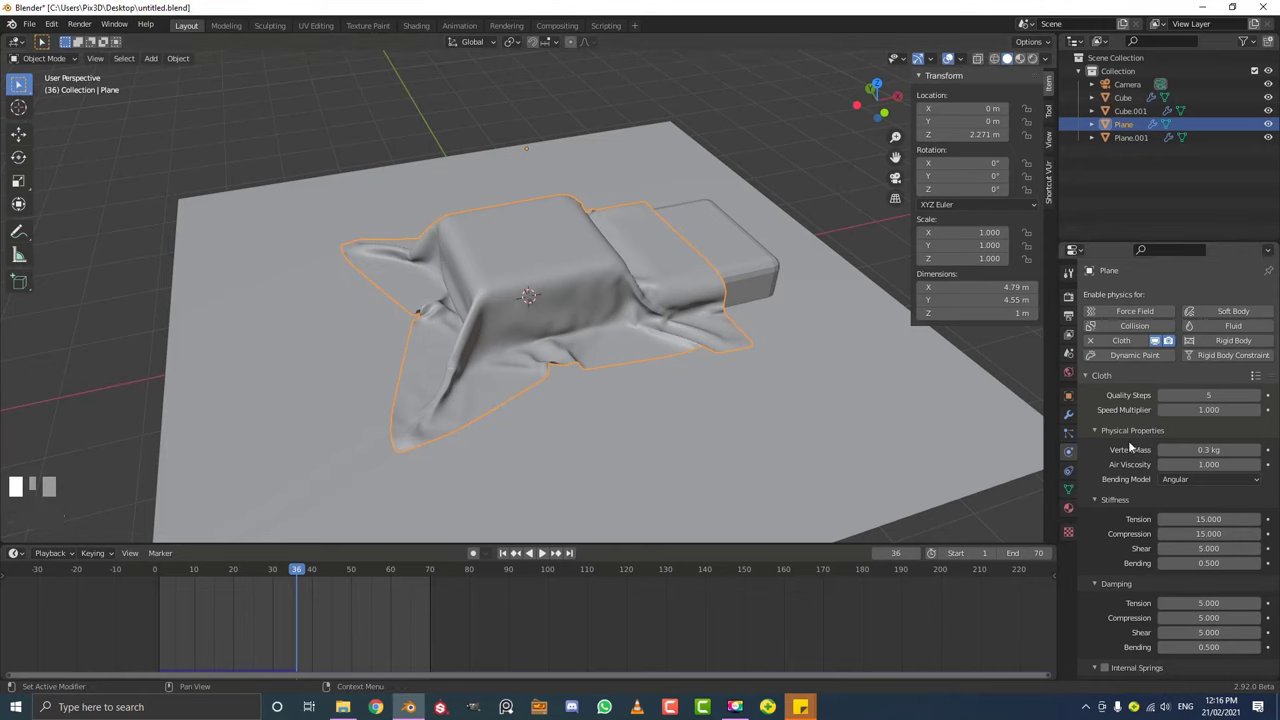
# Set the simulation end to 70 in the cloth's cache settings and bake the simulation.
pyautogui.scroll(-15, 1130, 447)
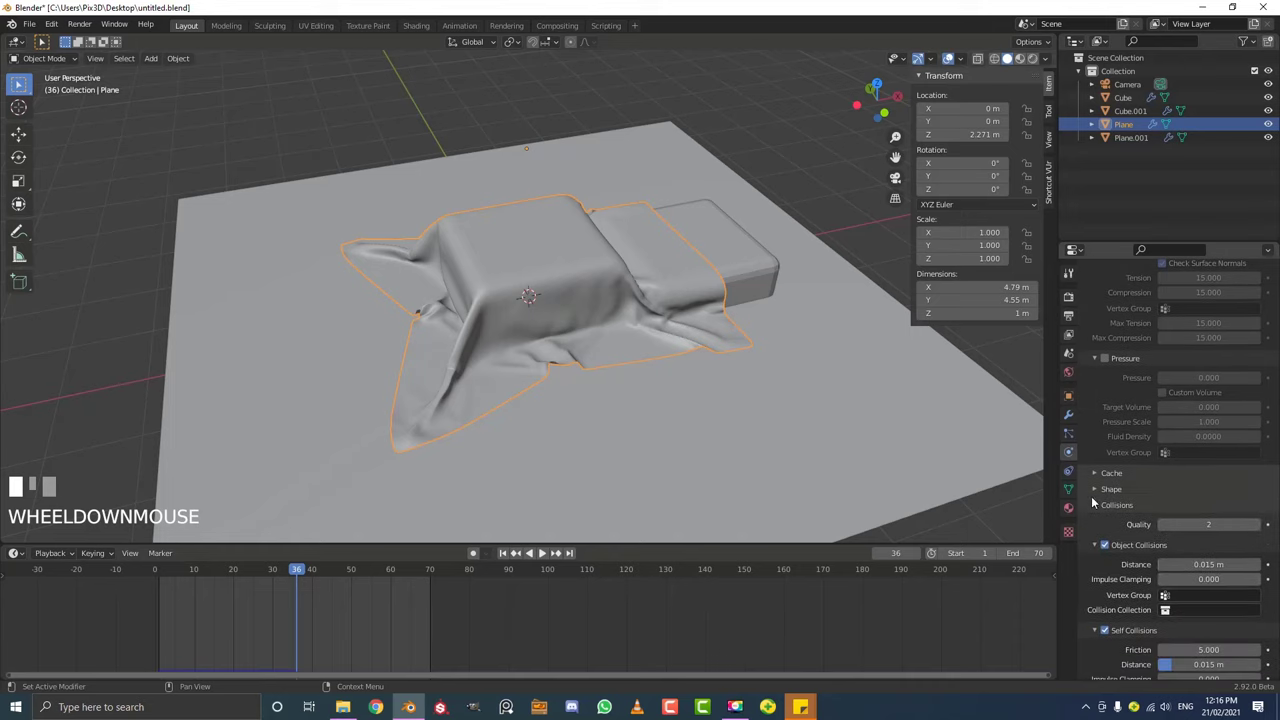
pyautogui.click(1110, 474)
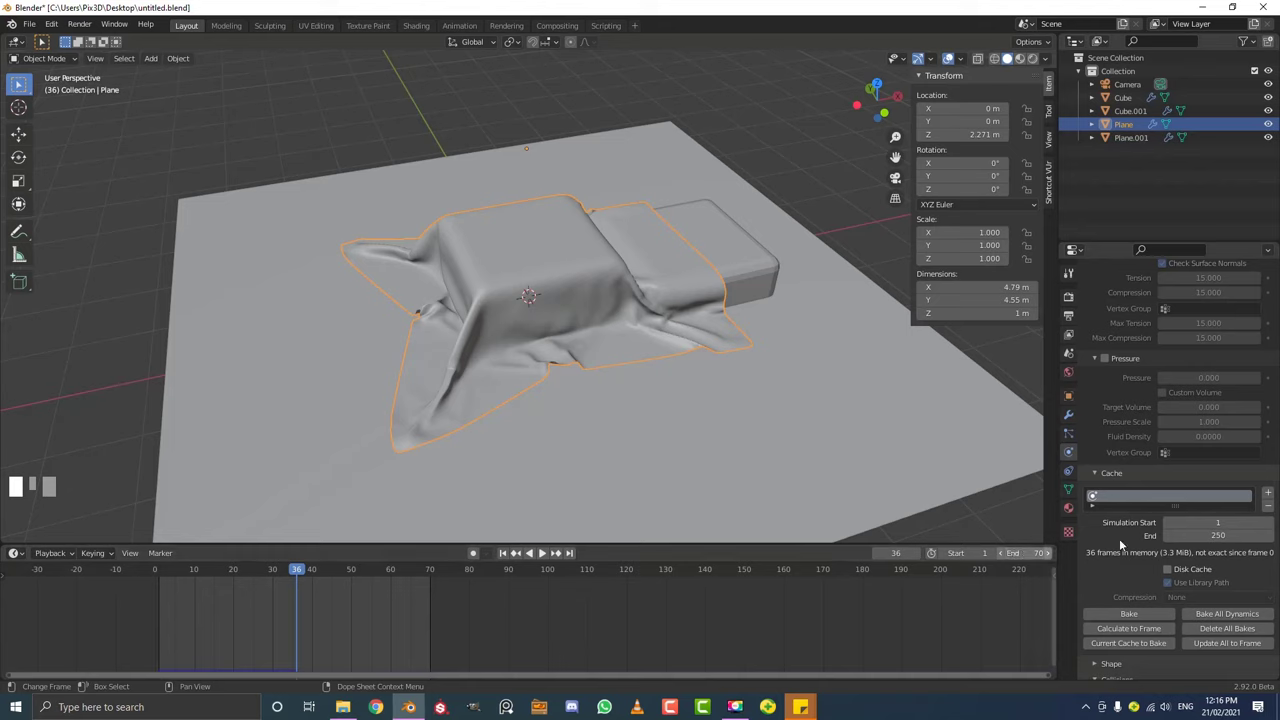
pyautogui.click(1220, 536)
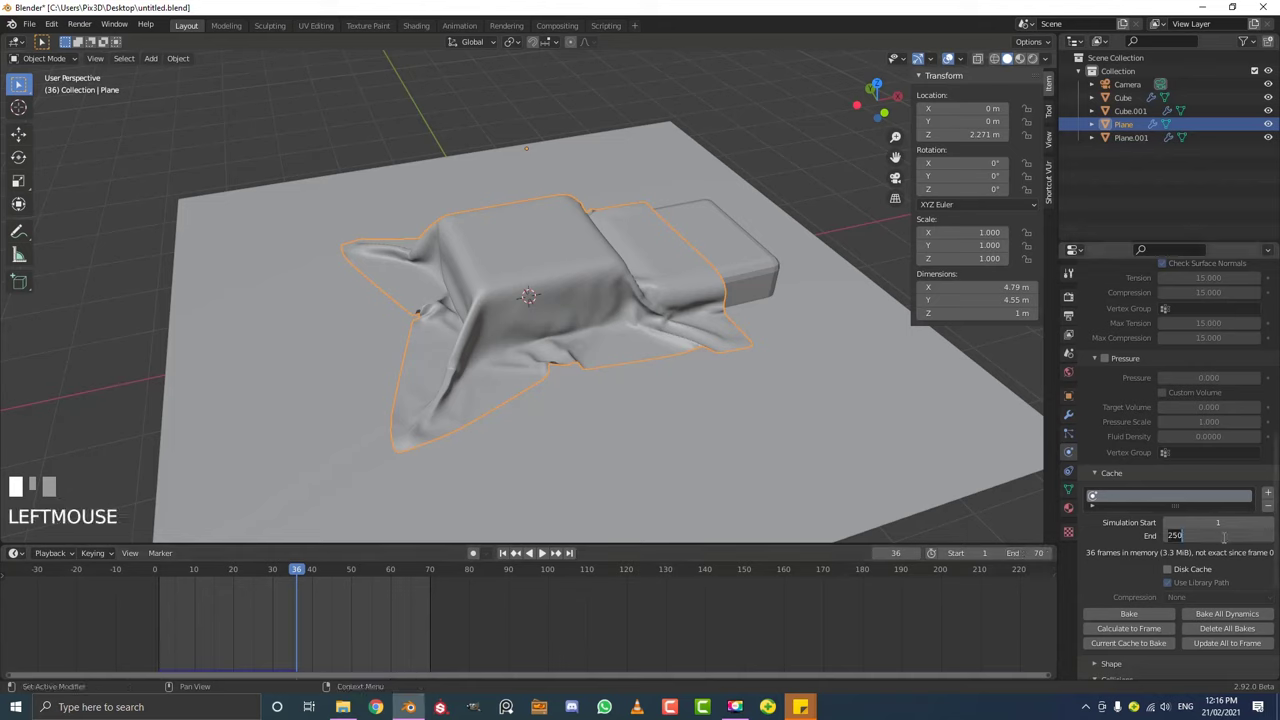
pyautogui.write('70')
pyautogui.press('Return')
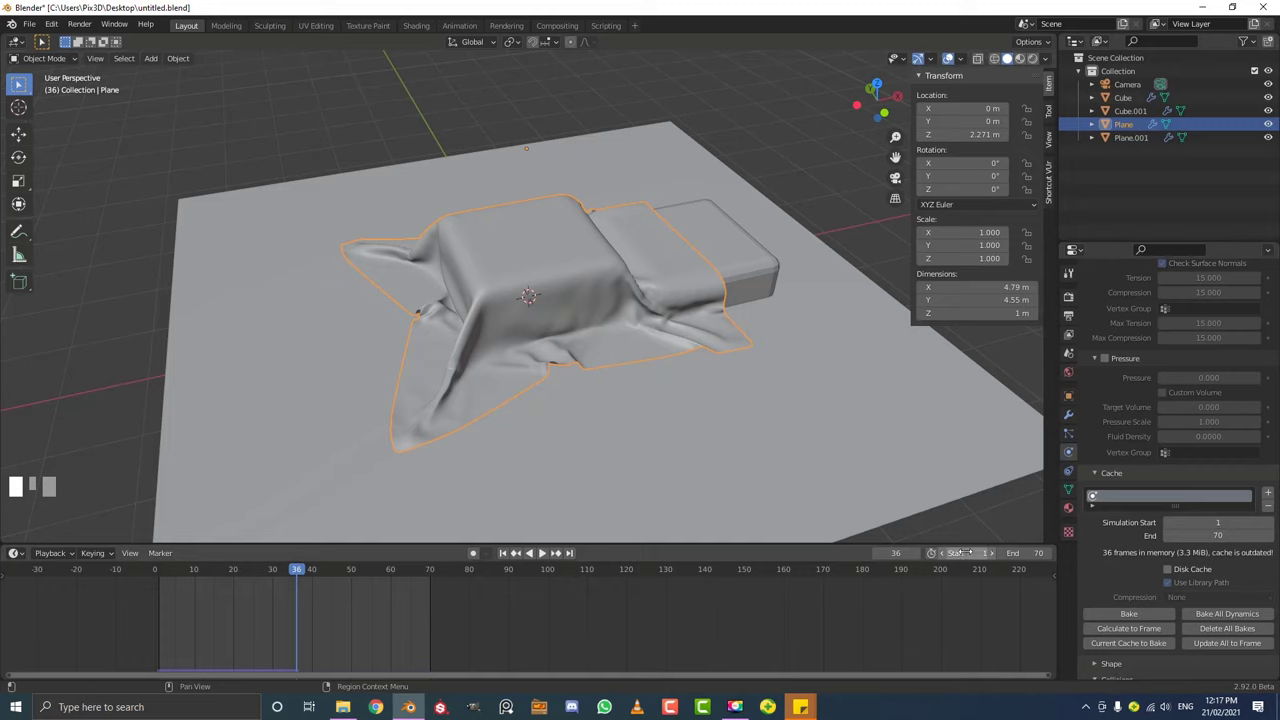
pyautogui.click(1135, 610)
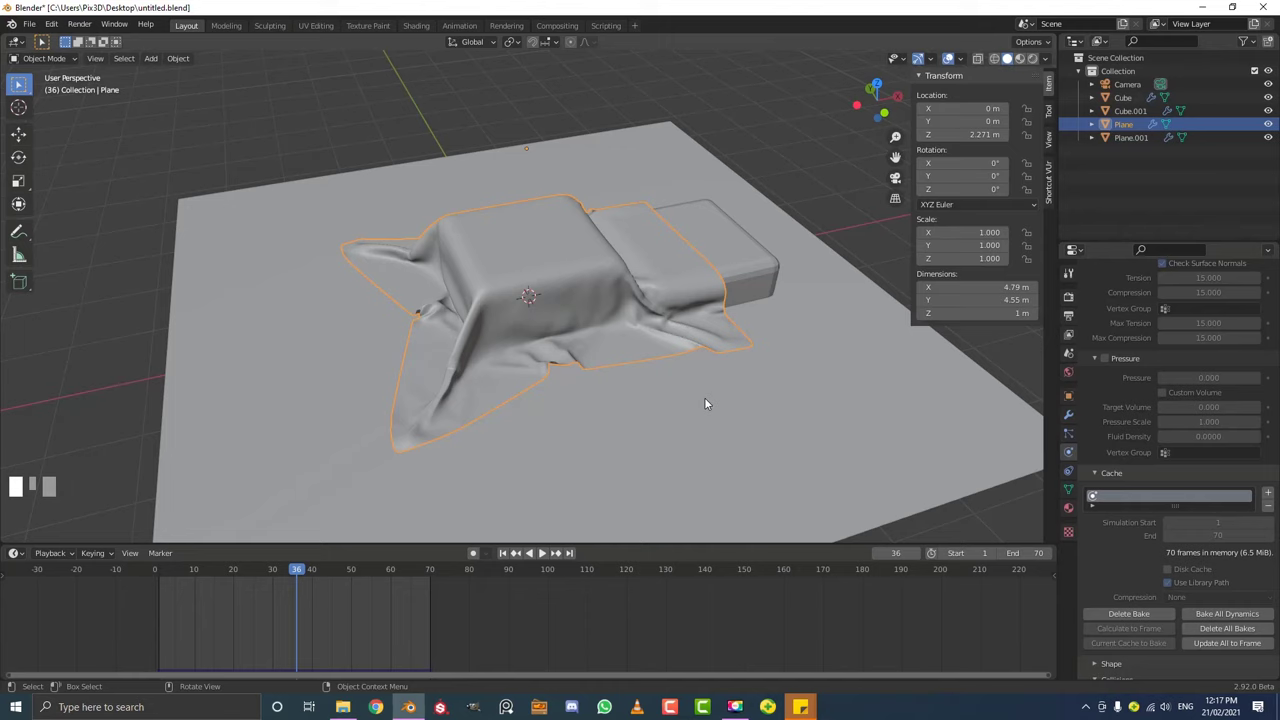
# Play and scrub the baked cloth animation while viewing the drape from another angle.
pyautogui.press('space')
pyautogui.click(237, 570)
pyautogui.moveTo(337, 372); pyautogui.dragTo(367, 497, button='middle')
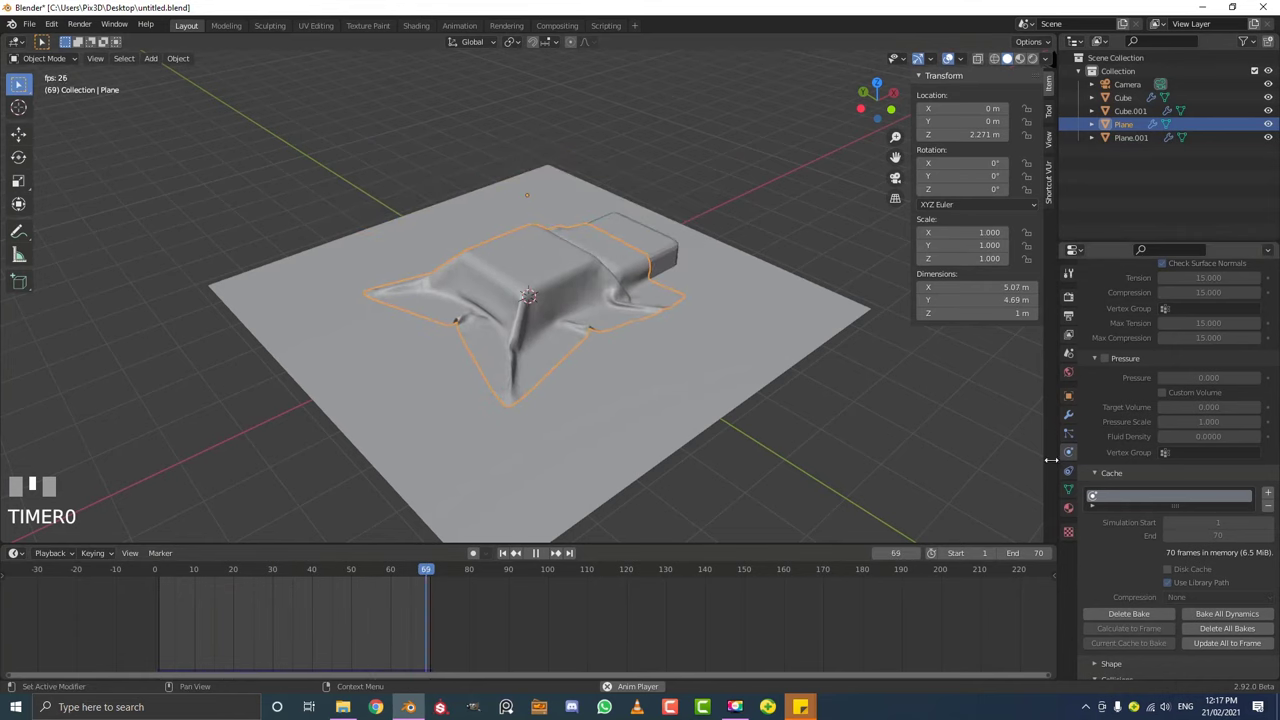
pyautogui.press('space')
# Move the original cube about -2.23 m along X, away from the duplicate cube.
pyautogui.scroll(4, 574, 251)
pyautogui.click(552, 233)
pyautogui.moveTo(552, 233); pyautogui.dragTo(523, 248, button='middle')
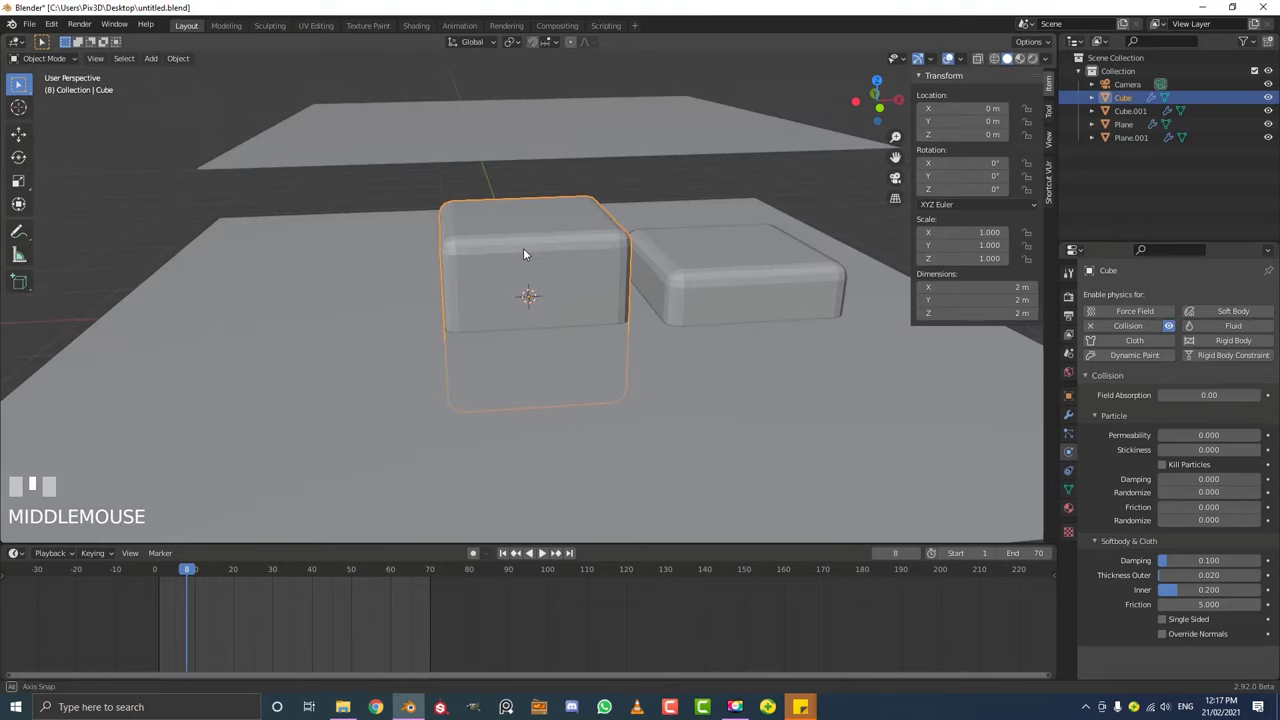
pyautogui.press('g')
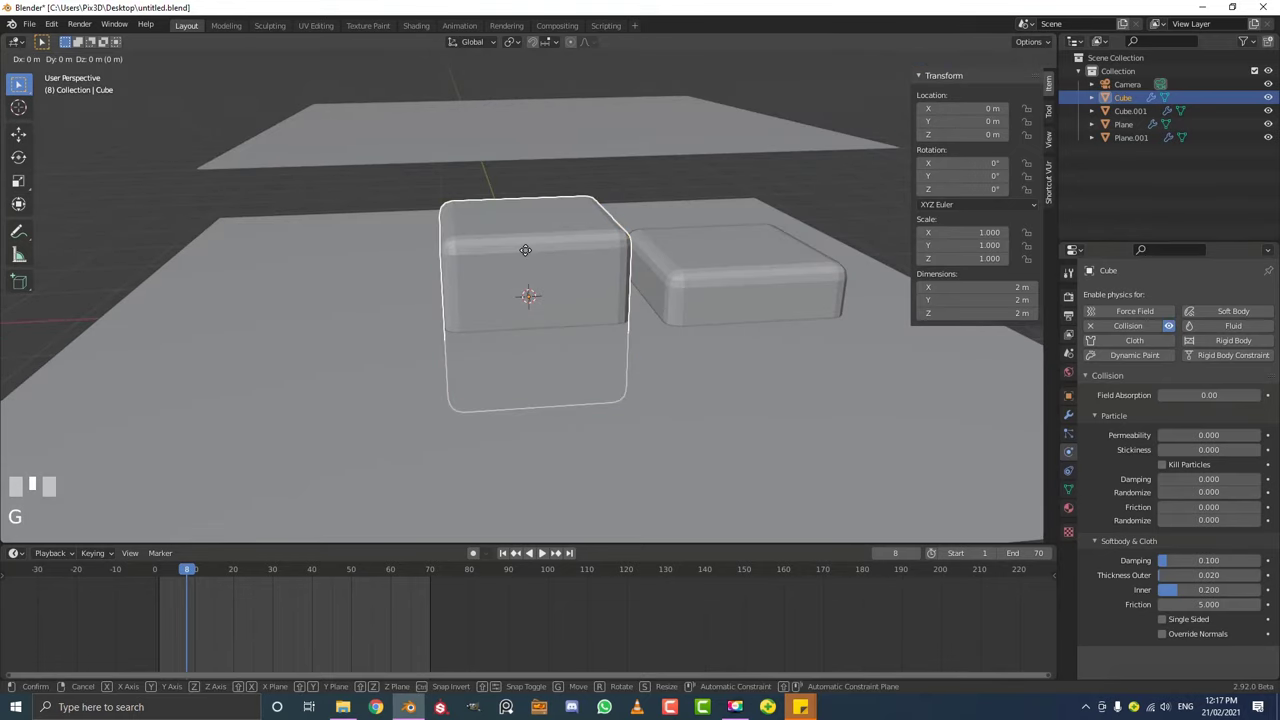
pyautogui.click(322, 232)
pyautogui.scroll(-3, 480, 280)
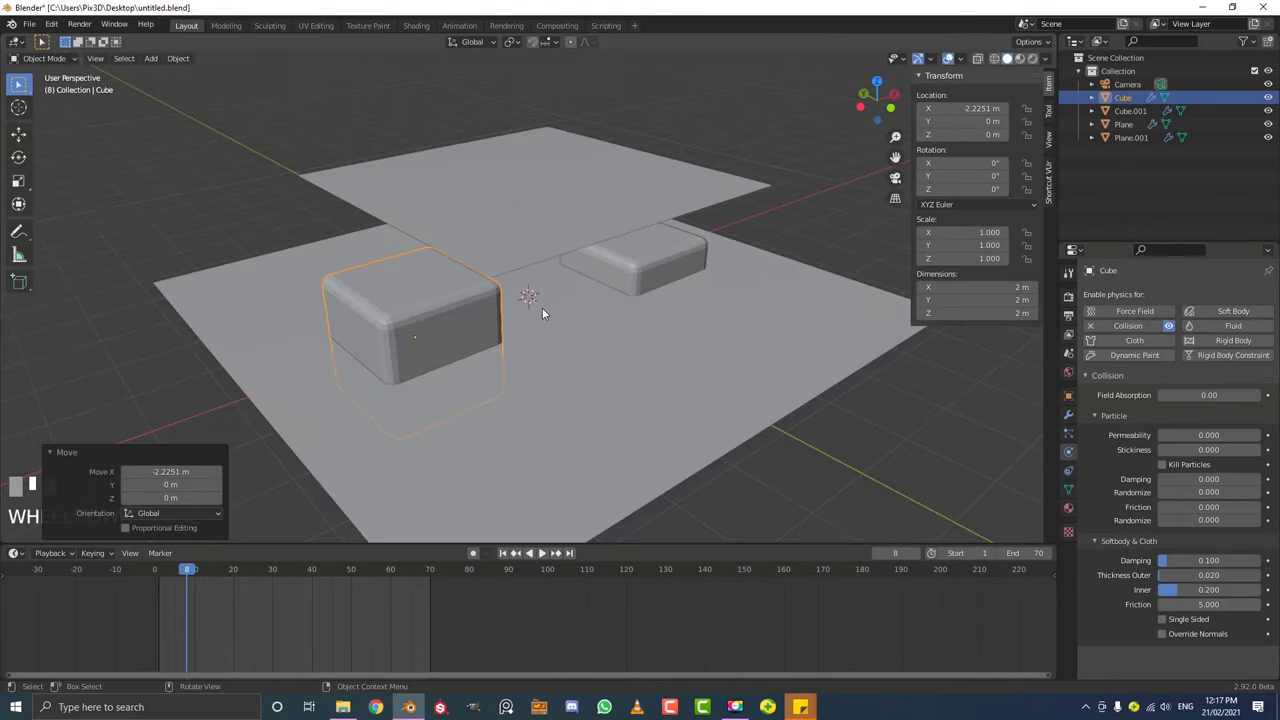
# Play the baked cloth animation with the cube in its new position, select the cloth plane, and stop playback.
pyautogui.press('space')
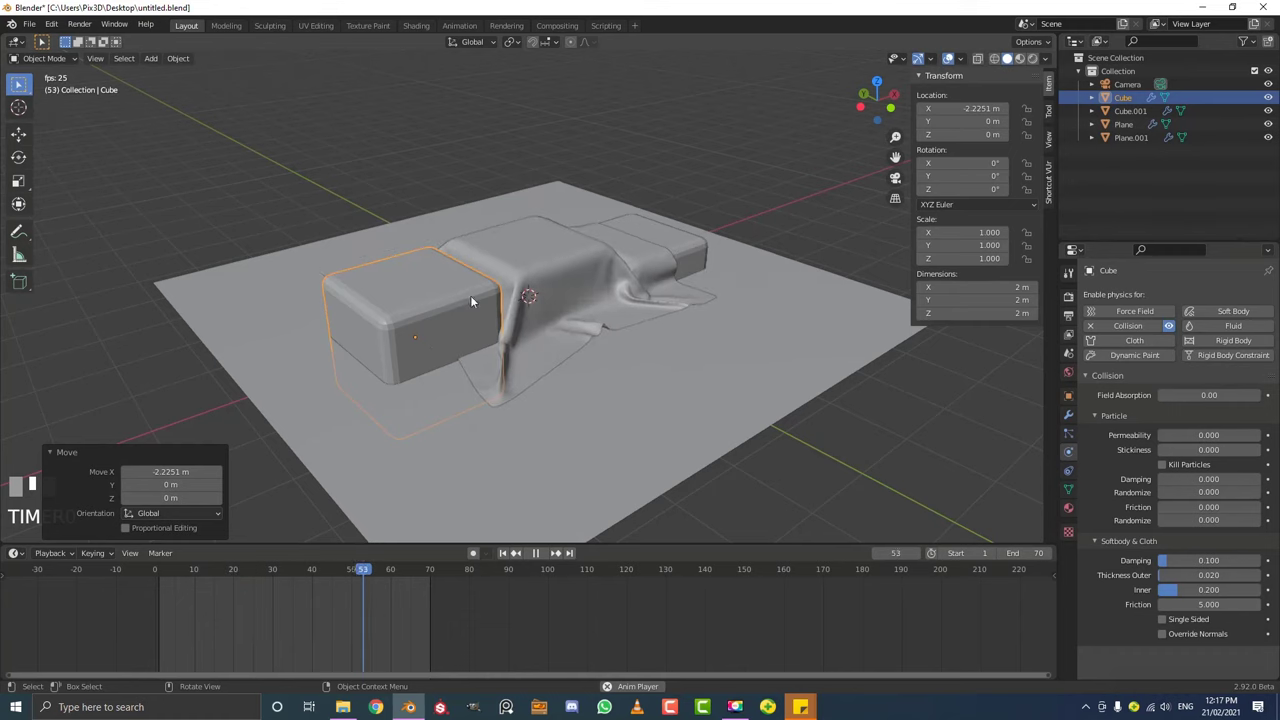
pyautogui.scroll(5, 391, 241)
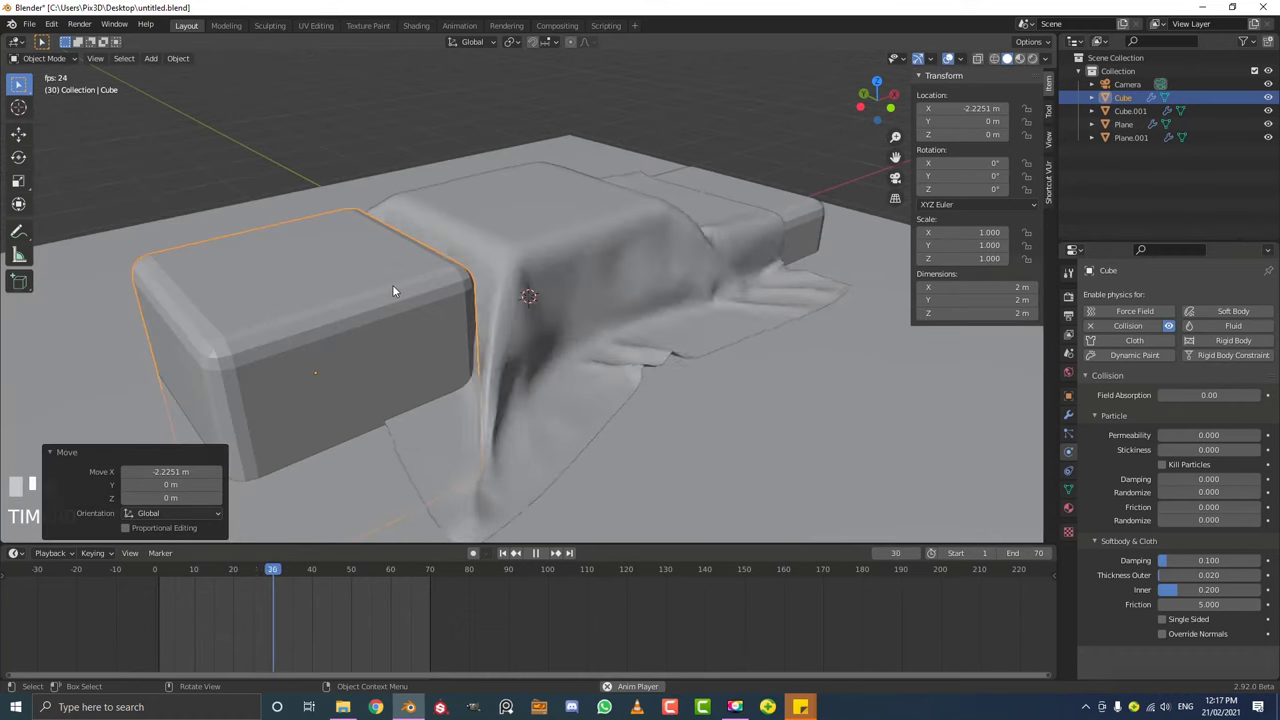
pyautogui.click(589, 292)
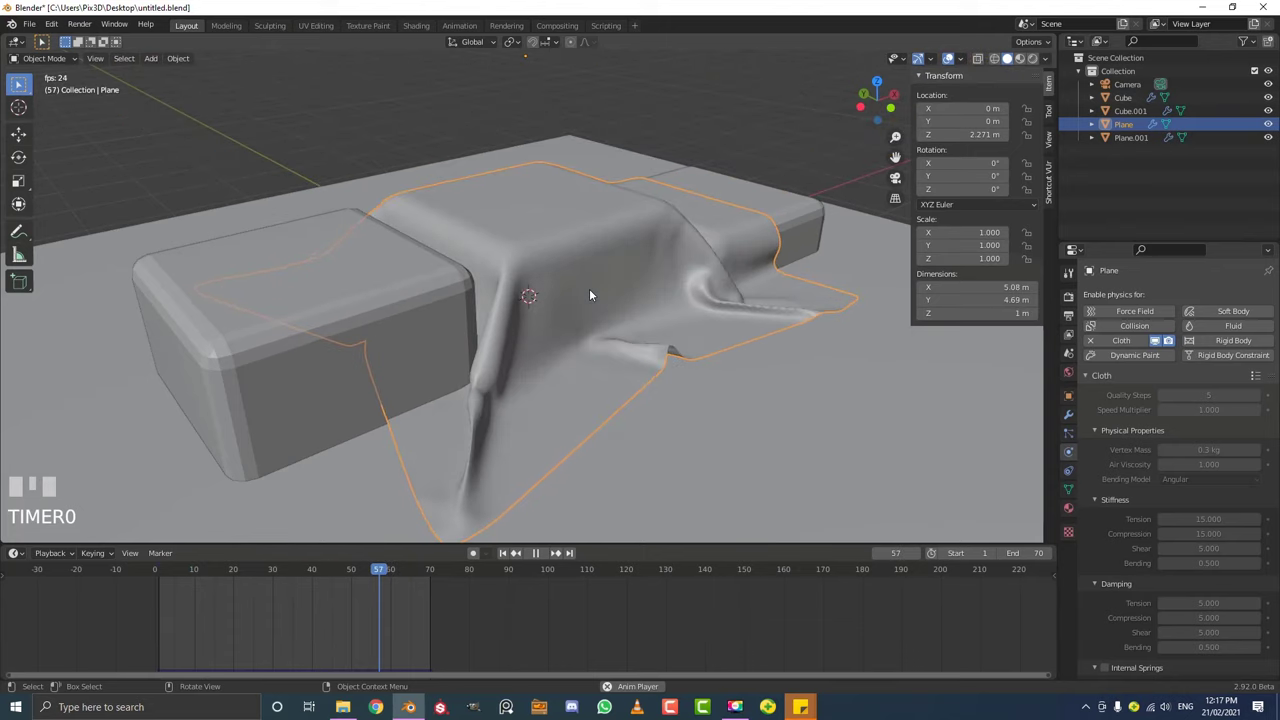
pyautogui.moveTo(589, 288); pyautogui.dragTo(506, 279, button='middle')
pyautogui.press('space')
pyautogui.scroll(-1, 1214, 603)
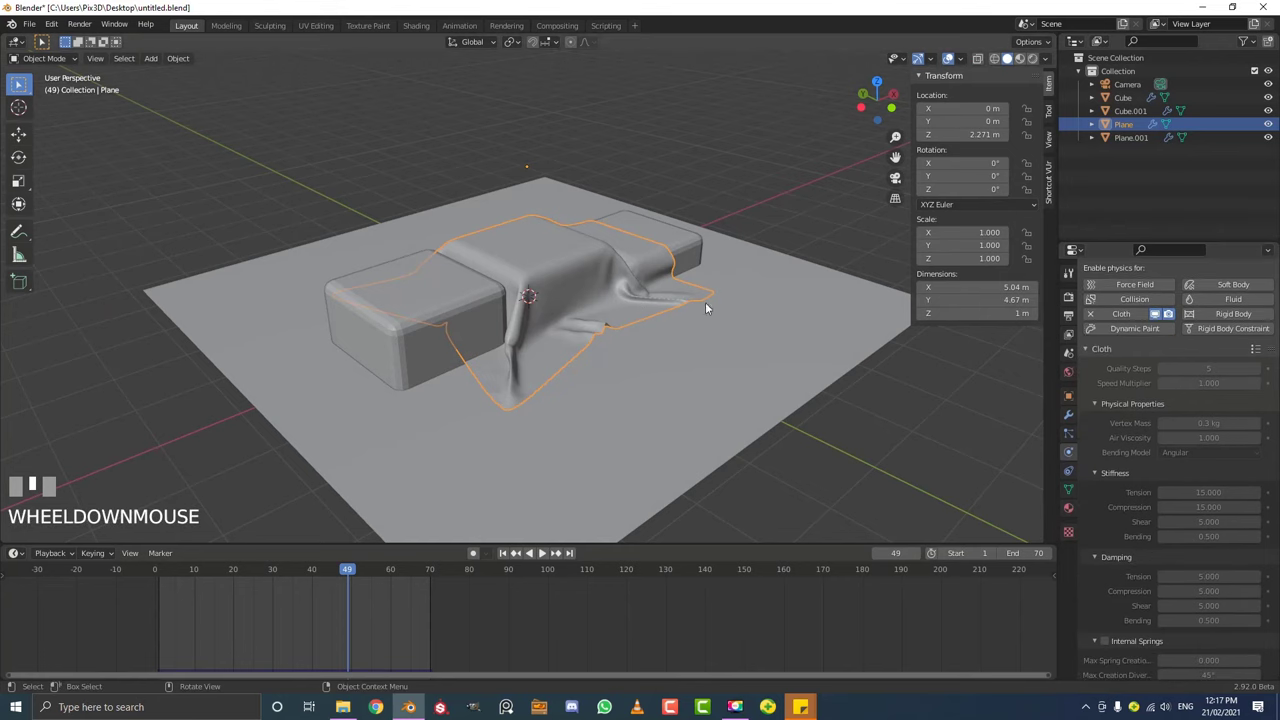
# Delete the cloth plane's existing bake in its physics cache settings.
pyautogui.scroll(-10, 1145, 528)
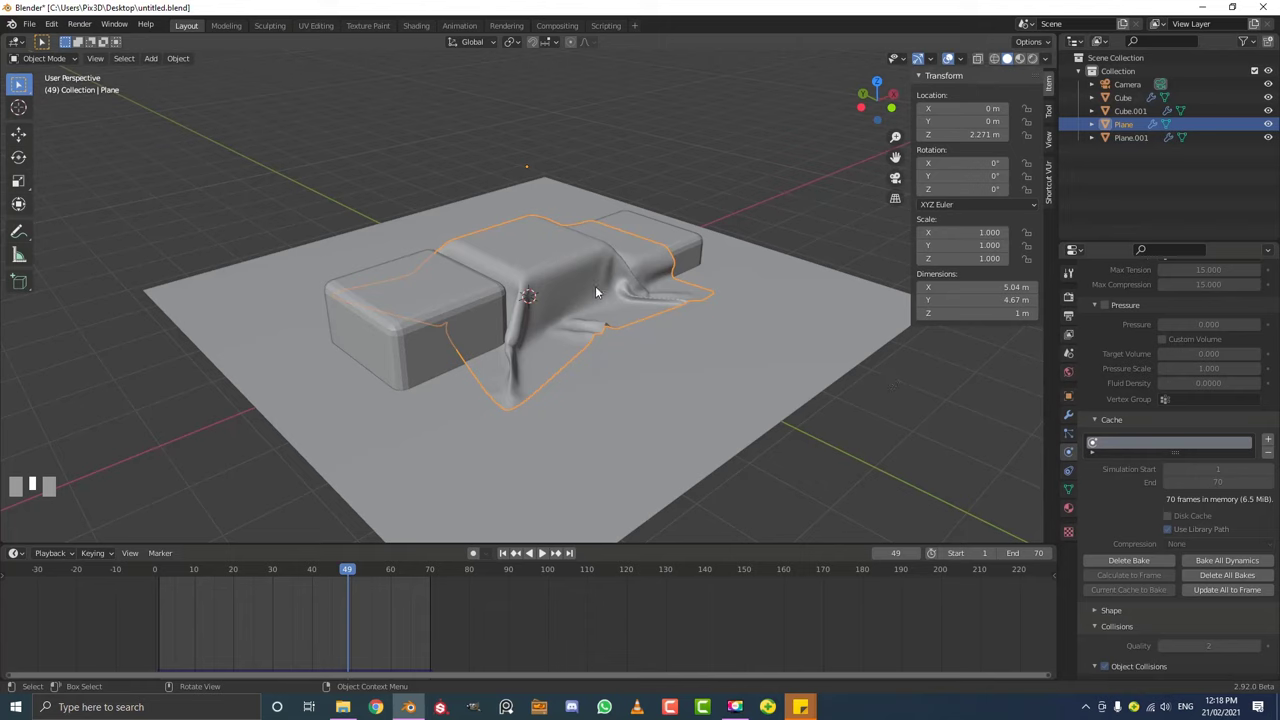
pyautogui.click(1068, 454)
pyautogui.scroll(5, 1190, 420)
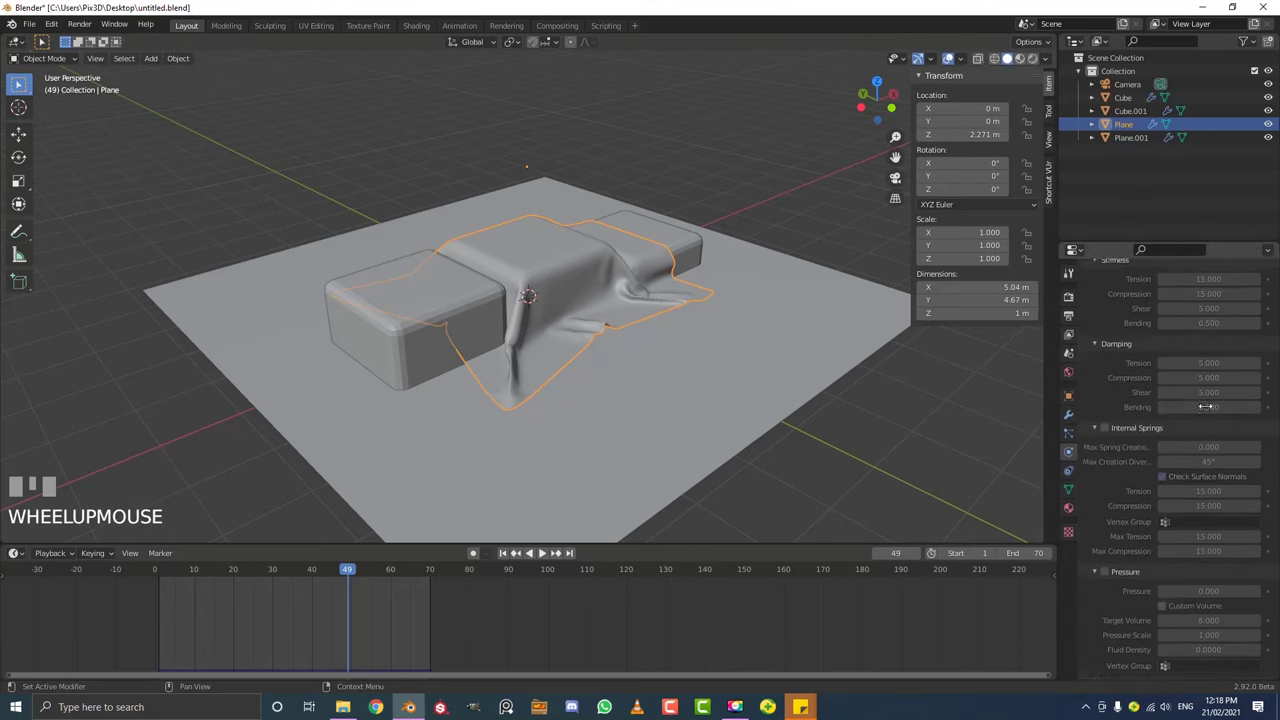
pyautogui.scroll(-2, 1205, 404)
pyautogui.scroll(-3, 1180, 480)
pyautogui.click(1128, 534)
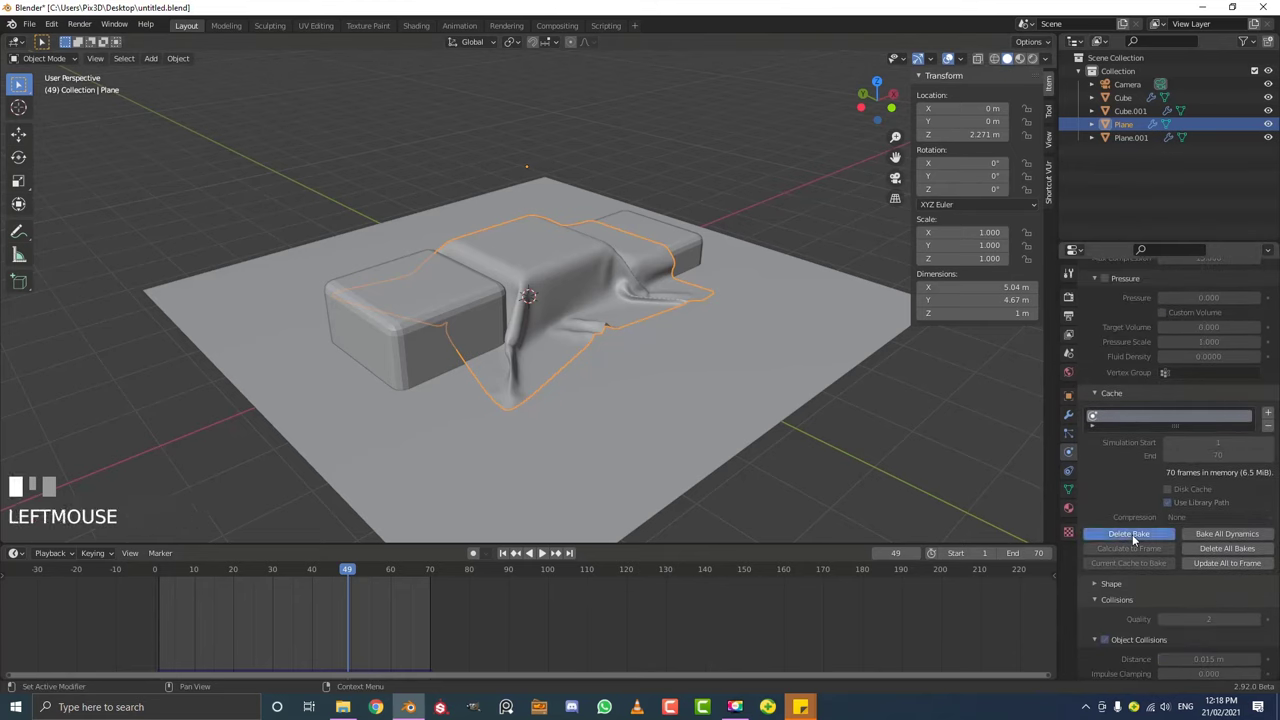
# Review the cloth's physical properties, stiffness, damping, cache and collision settings.
pyautogui.scroll(10, 1183, 505)
pyautogui.scroll(2, 1183, 502)
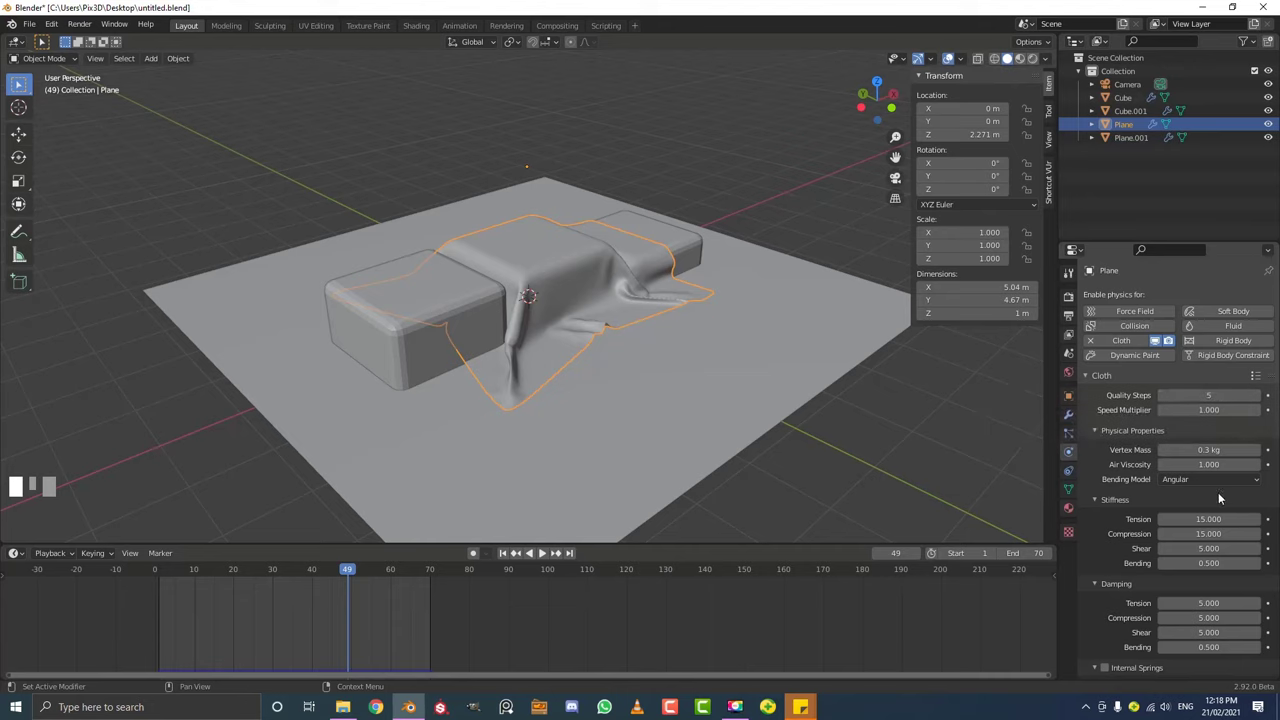
pyautogui.scroll(-10, 1218, 492)
pyautogui.scroll(-5, 1217, 474)
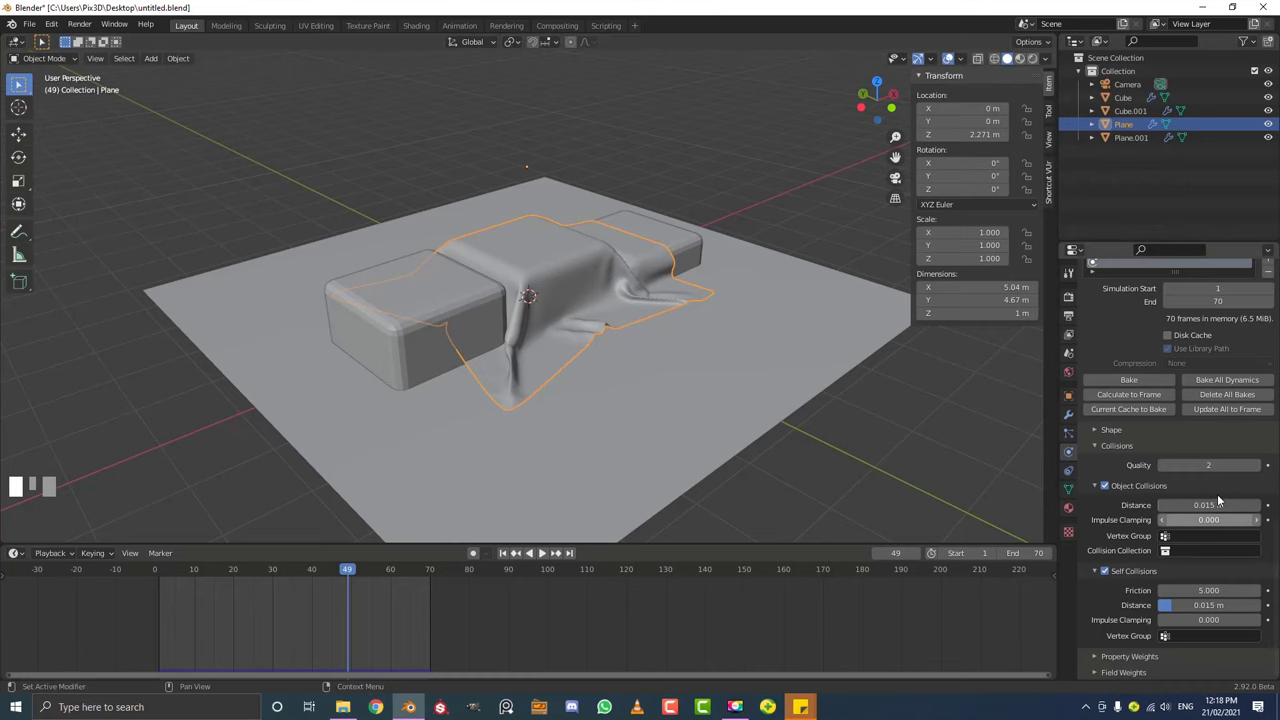
pyautogui.scroll(7, 1220, 500)
pyautogui.scroll(3, 1225, 493)
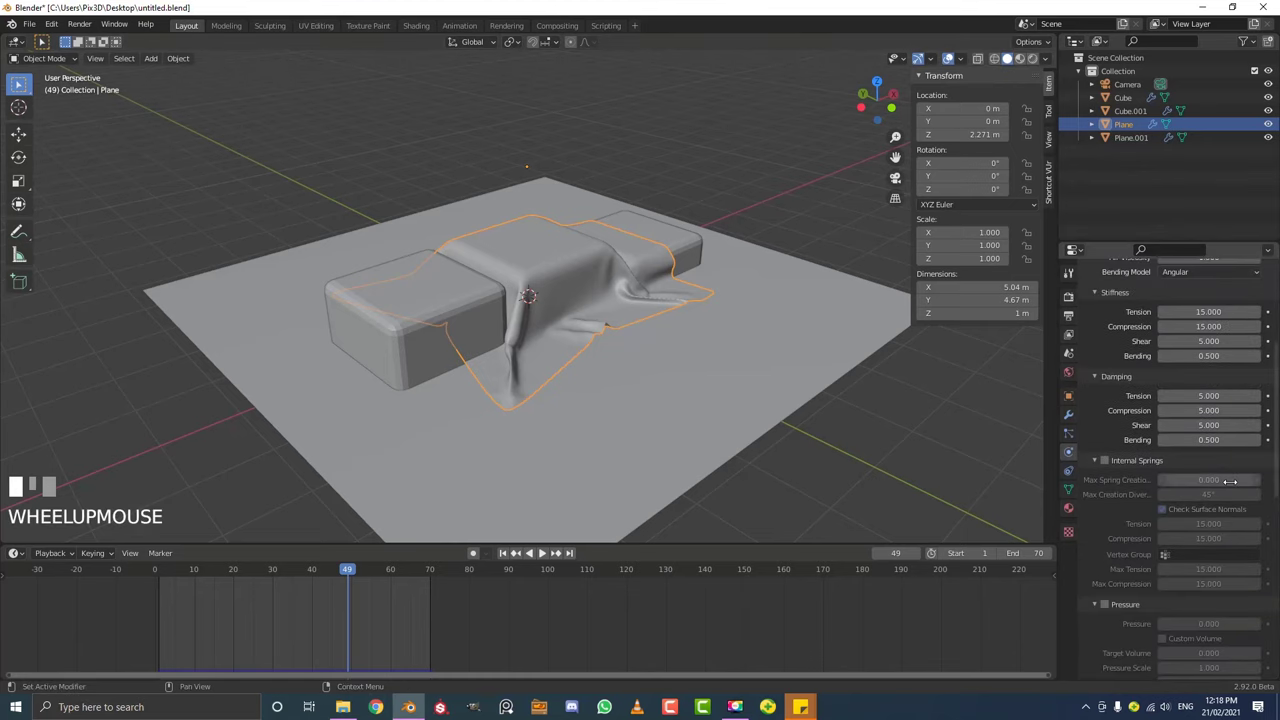
pyautogui.moveTo(694, 366); pyautogui.dragTo(689, 372, button='middle')
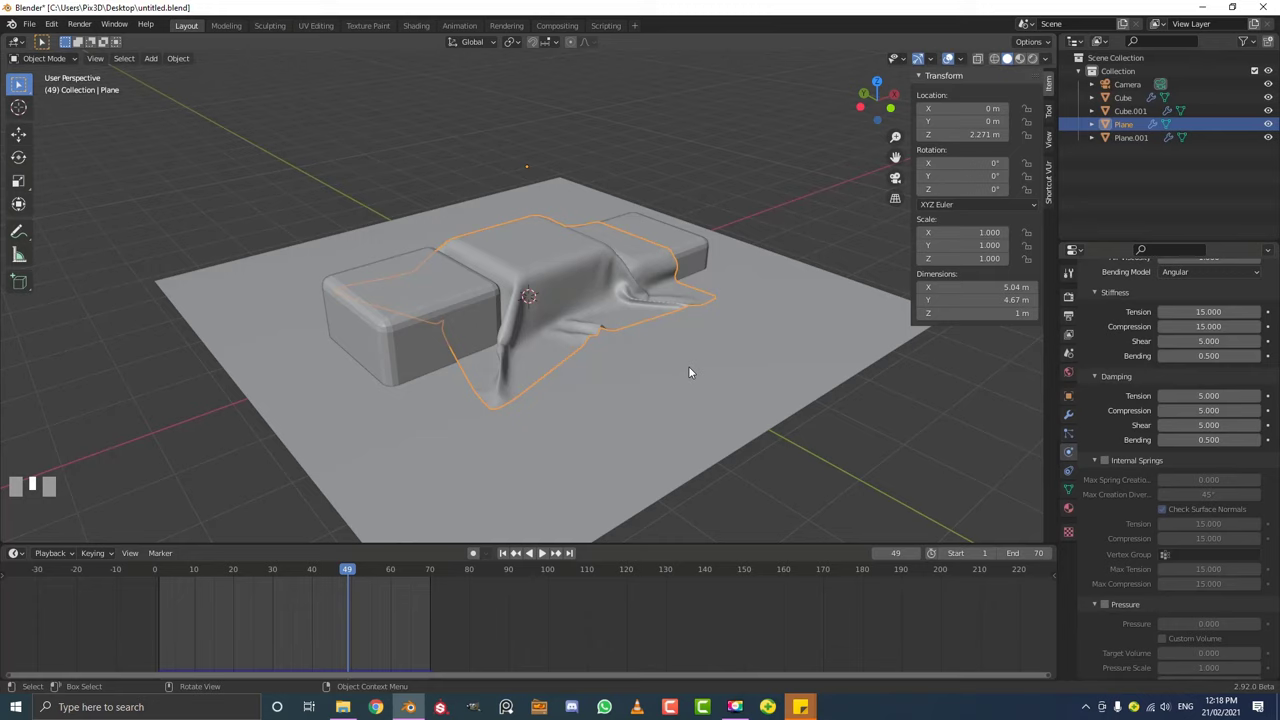
# Return to the first frame, enter Edit Mode on the cloth plane and show its vertex groups.
pyautogui.hotkey('shift', 'Left')
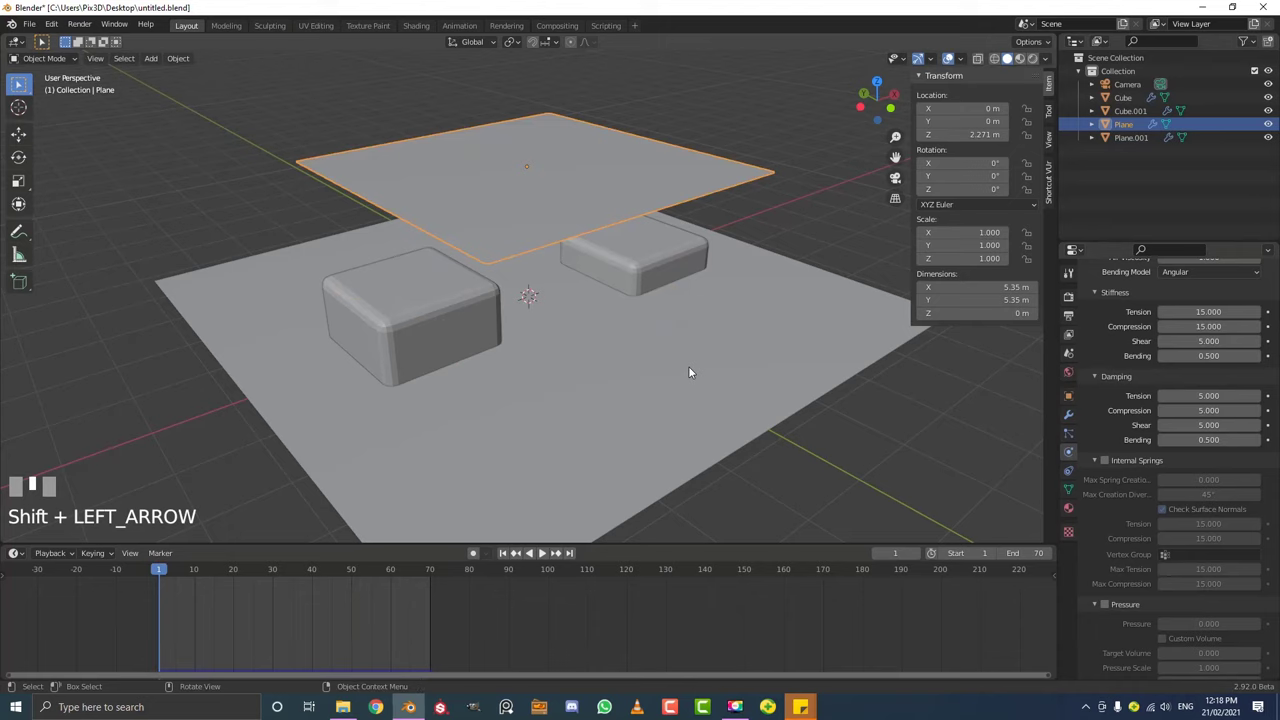
pyautogui.moveTo(472, 253); pyautogui.dragTo(638, 142, button='middle')
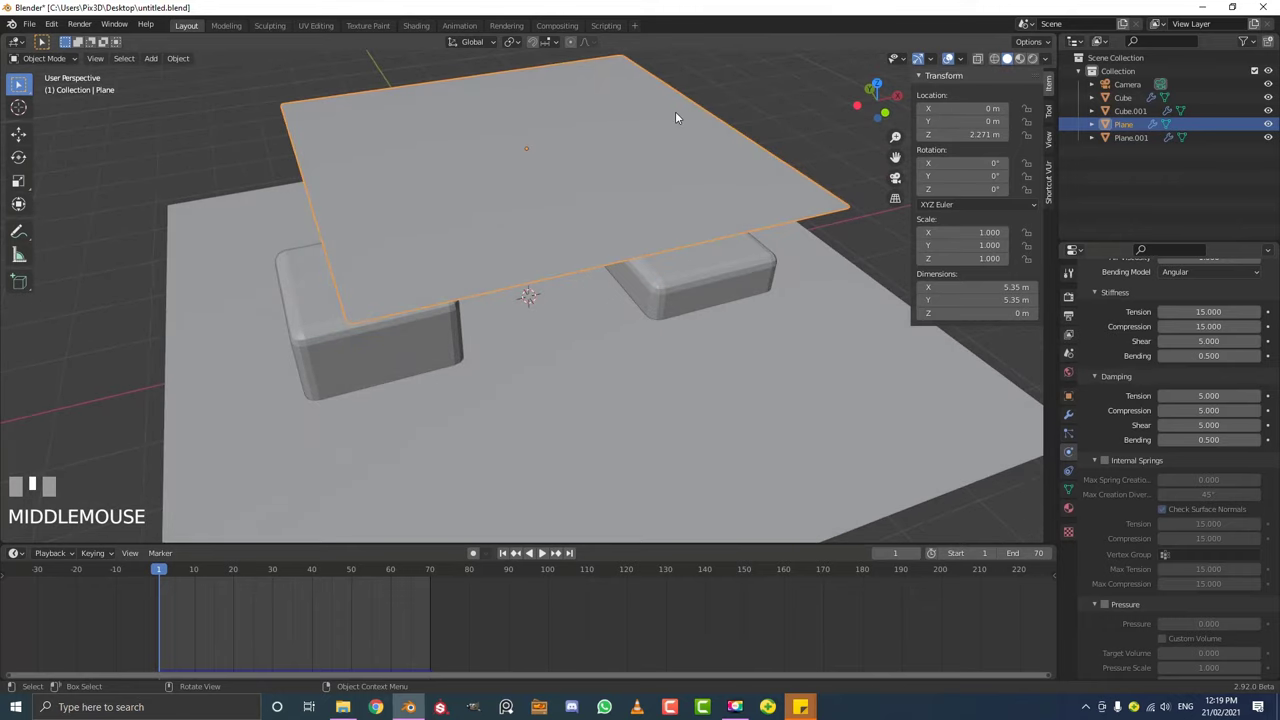
pyautogui.moveTo(762, 233); pyautogui.dragTo(355, 225, button='middle')
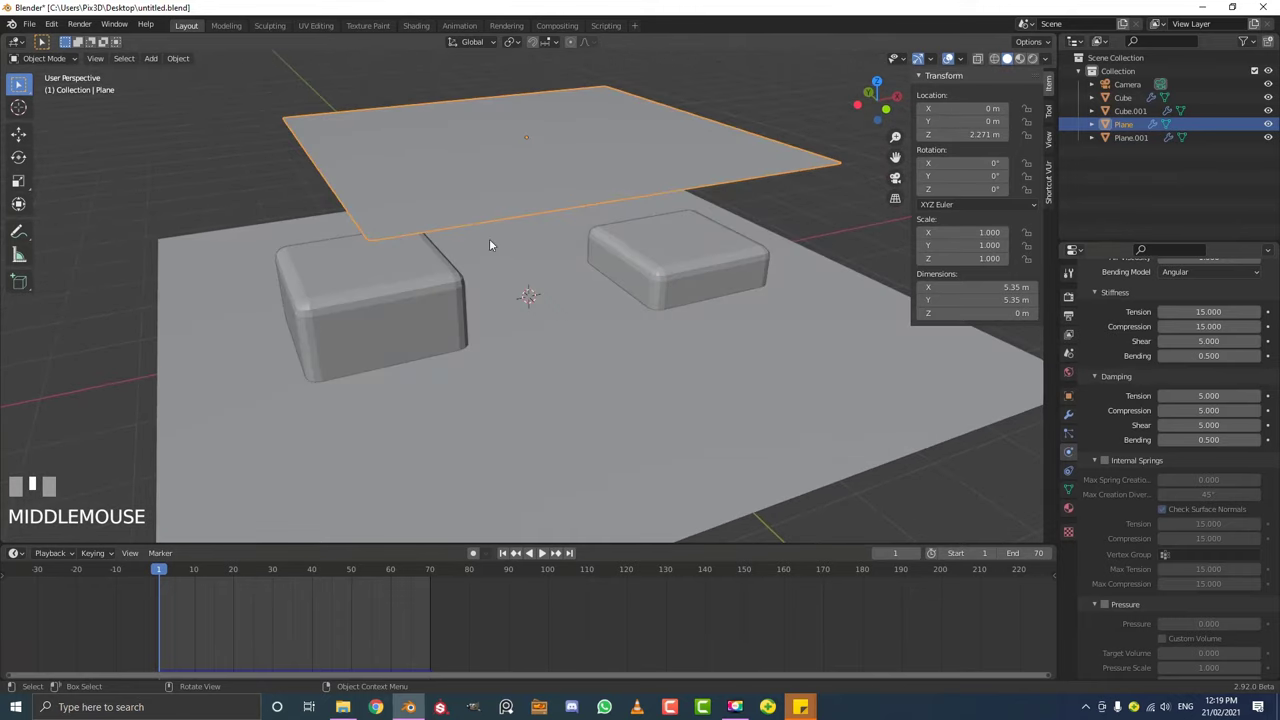
pyautogui.press('Tab')
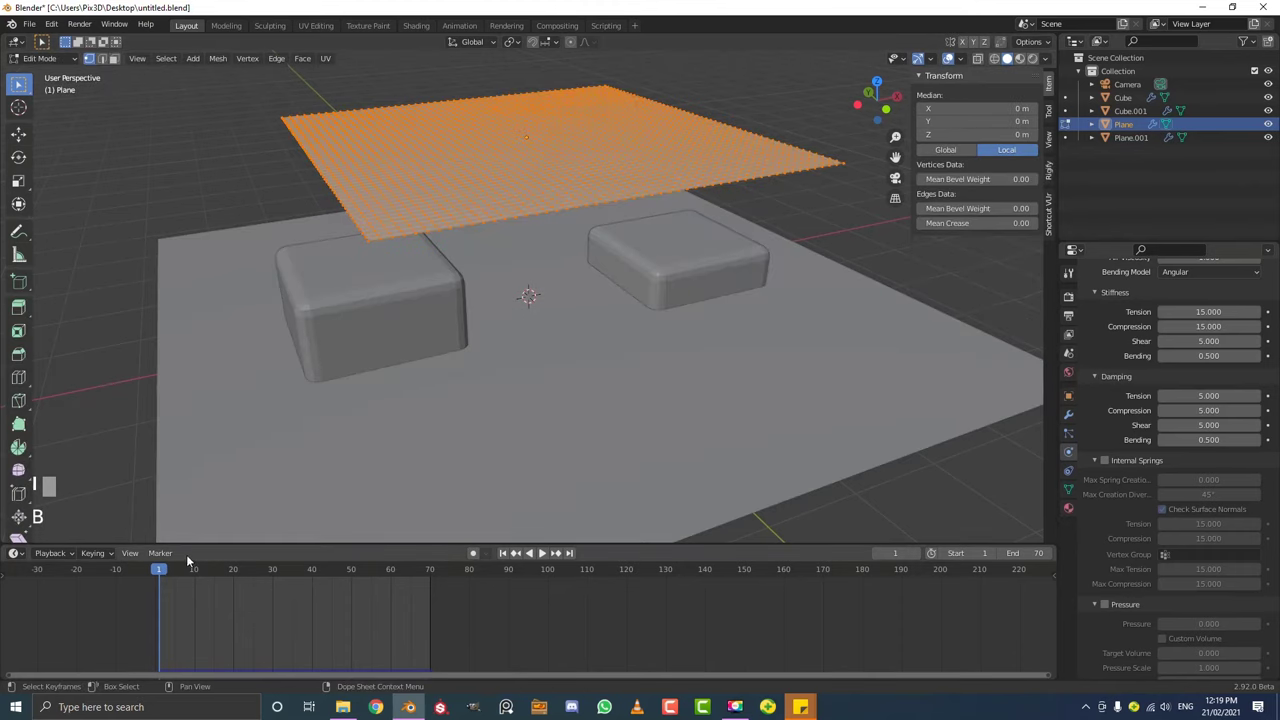
pyautogui.click(1069, 490)
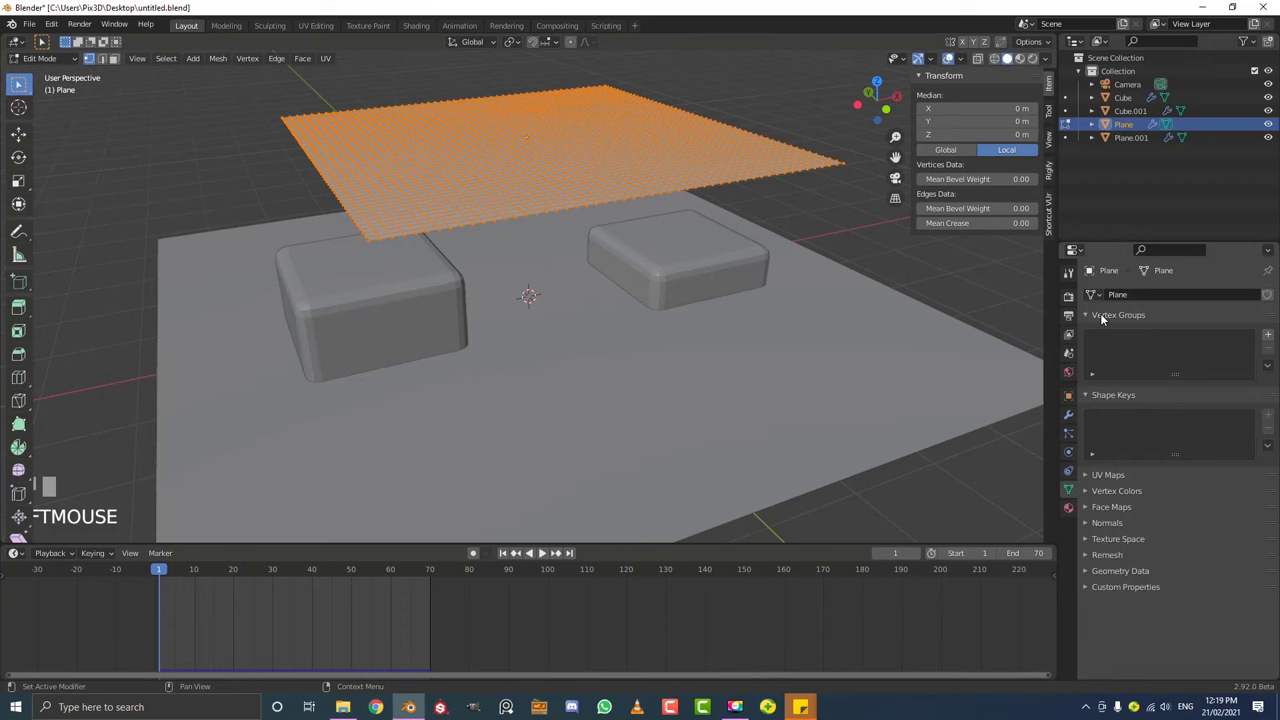
# Select one interior vertex of the cloth plane and add a corner vertex to the selection.
pyautogui.moveTo(476, 248); pyautogui.dragTo(567, 161, button='middle')
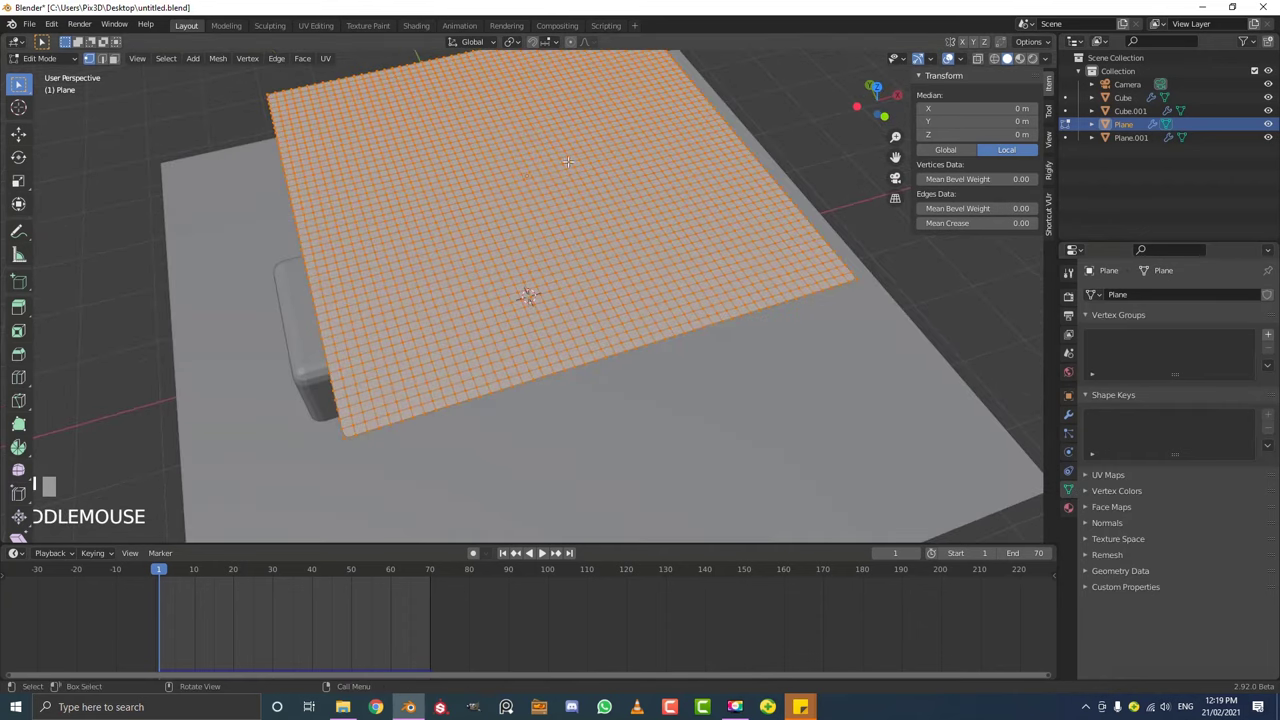
pyautogui.click(370, 213)
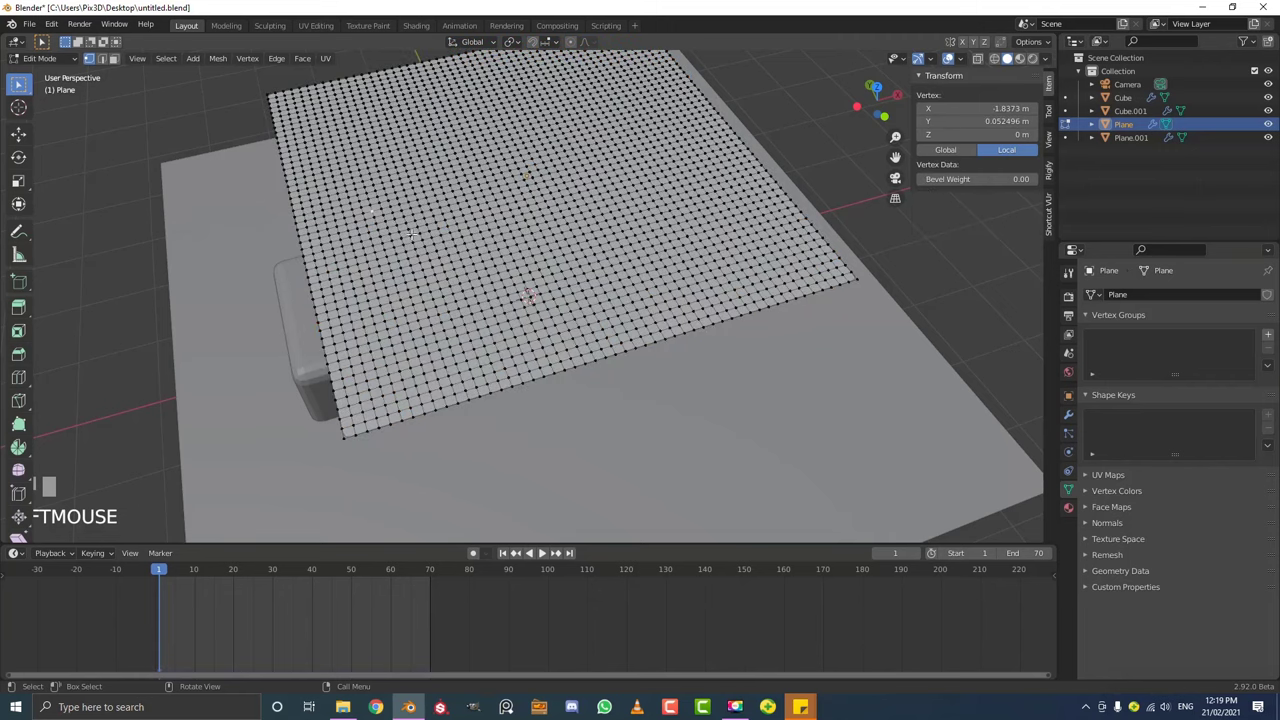
pyautogui.keyDown('shift'); pyautogui.click(856, 280); pyautogui.keyUp('shift')
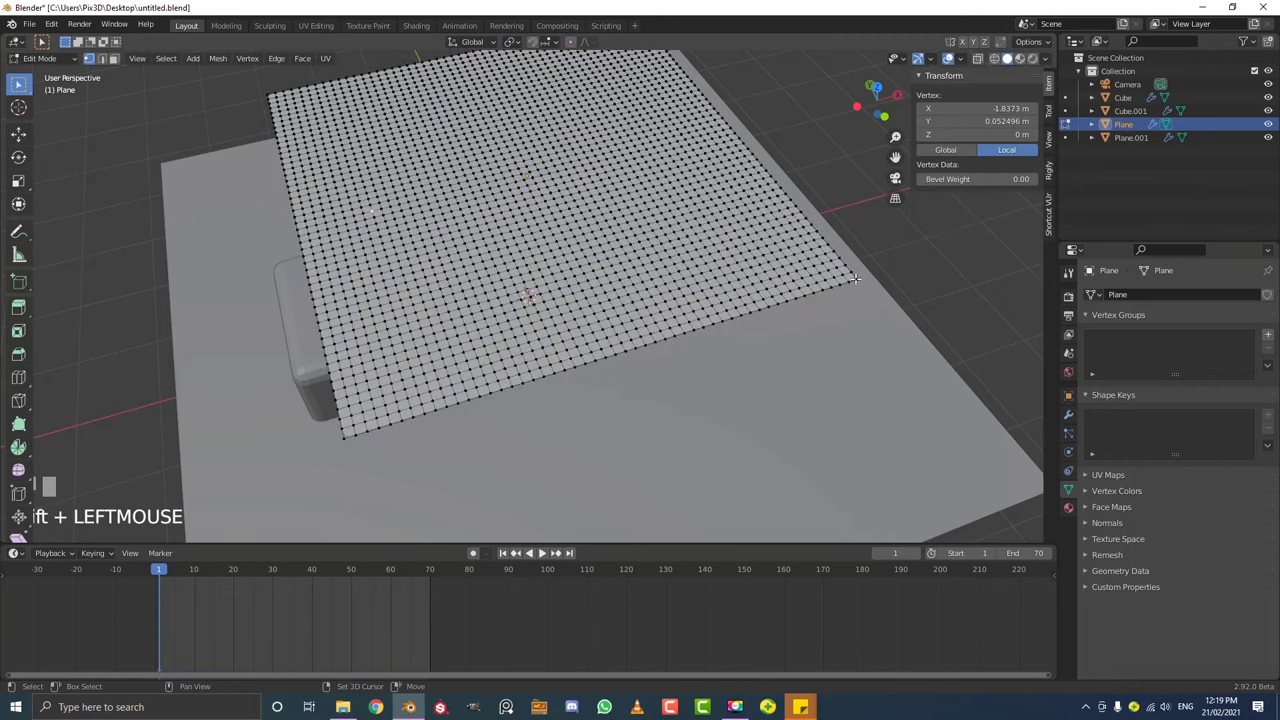
pyautogui.moveTo(683, 368); pyautogui.dragTo(480, 330, button='middle')
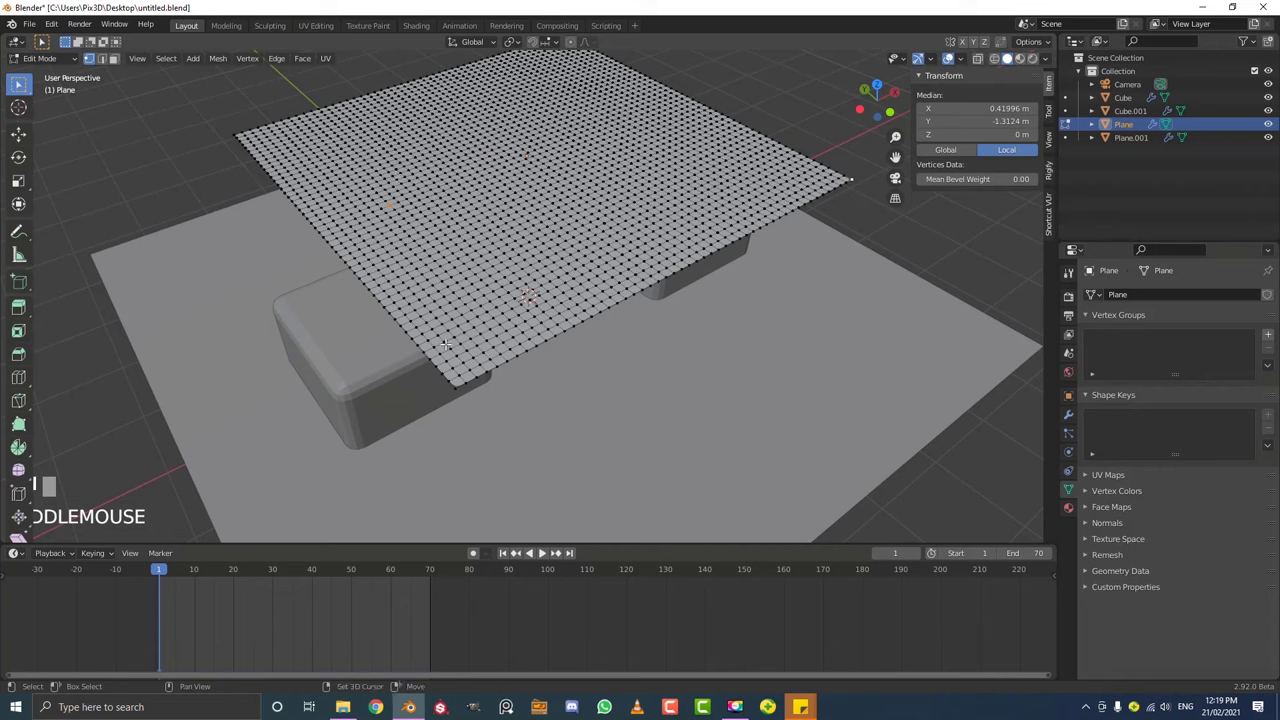
# Add the edge above the original cube to the selection, deselect all but two short runs of it, and add a far-edge vertex.
pyautogui.keyDown('alt'); pyautogui.keyDown('shift'); pyautogui.click(338, 258); pyautogui.keyUp('shift'); pyautogui.keyUp('alt')
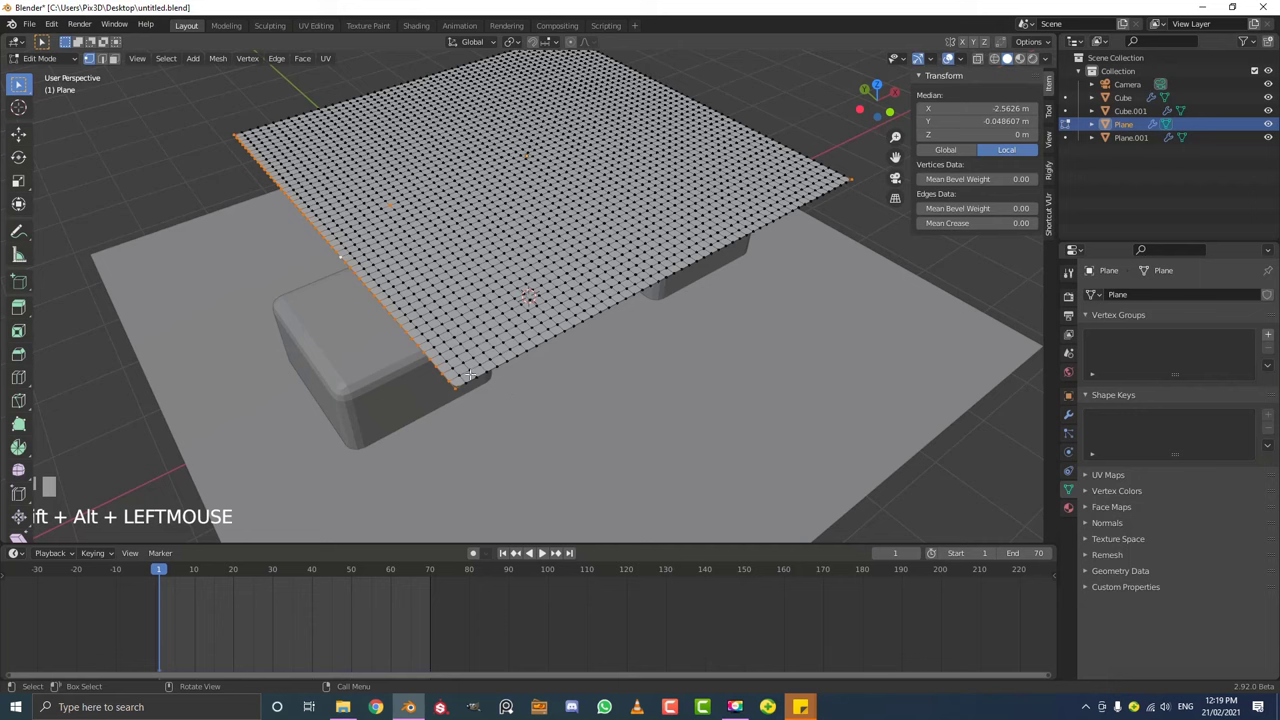
pyautogui.press('c')
pyautogui.moveTo(456, 381); pyautogui.dragTo(425, 350, button='middle')
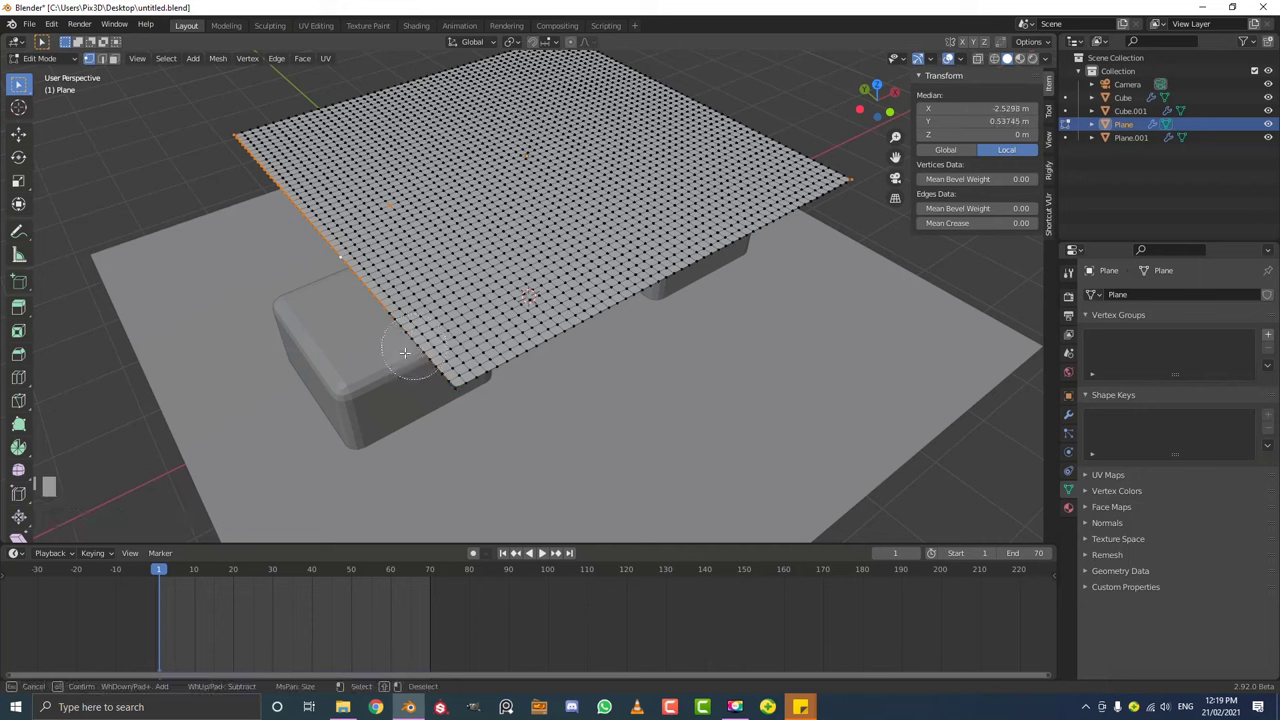
pyautogui.moveTo(225, 134); pyautogui.dragTo(335, 255, button='middle')
pyautogui.rightClick(330, 245)
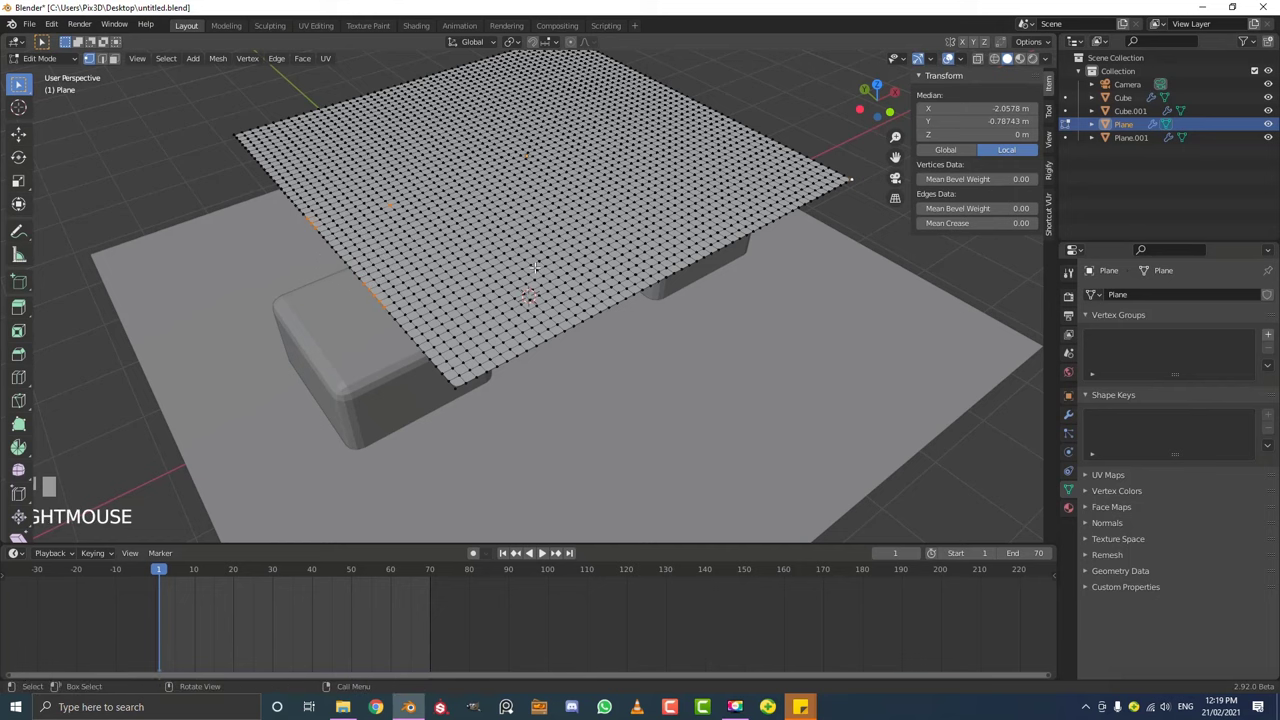
pyautogui.moveTo(531, 258); pyautogui.dragTo(525, 175, button='middle')
pyautogui.scroll(-4, 570, 265)
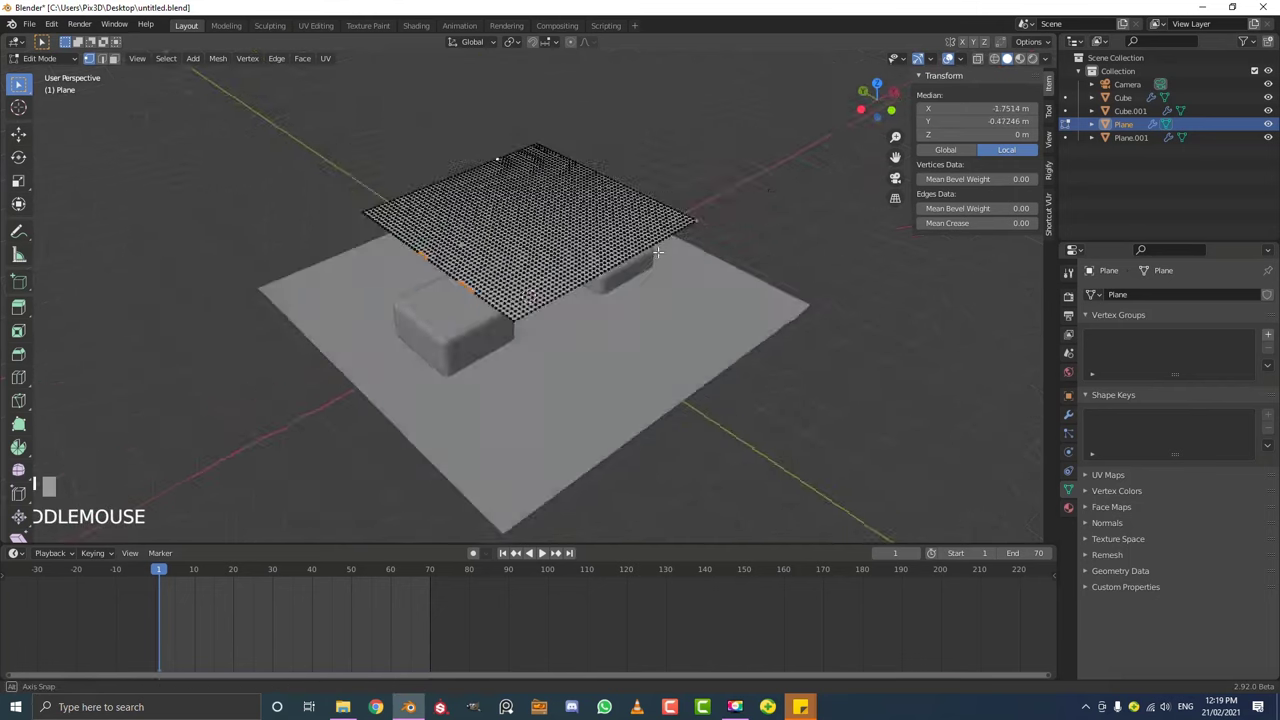
pyautogui.scroll(2, 525, 175)
# Switch to wireframe shading and assign the selected vertices to a new vertex group with weight 1.000.
pyautogui.press('z')
pyautogui.click(423, 153)
pyautogui.moveTo(423, 153); pyautogui.dragTo(381, 324, button='middle')
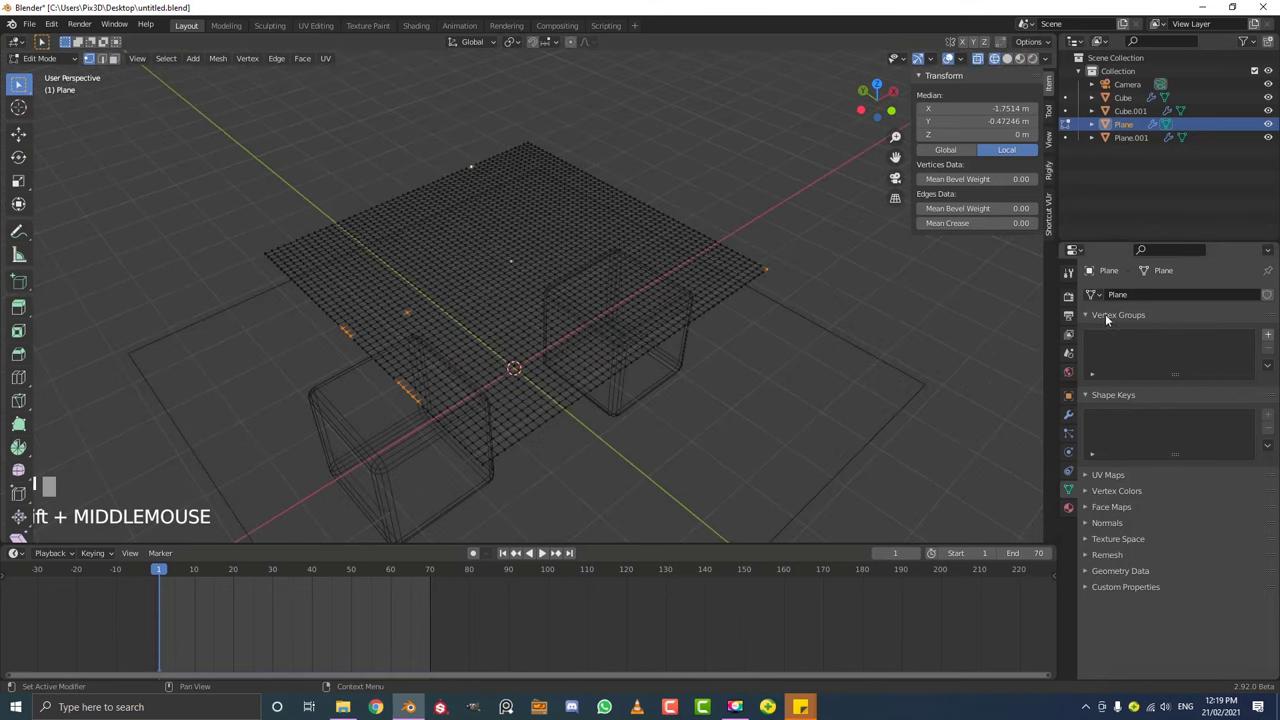
pyautogui.click(1268, 334)
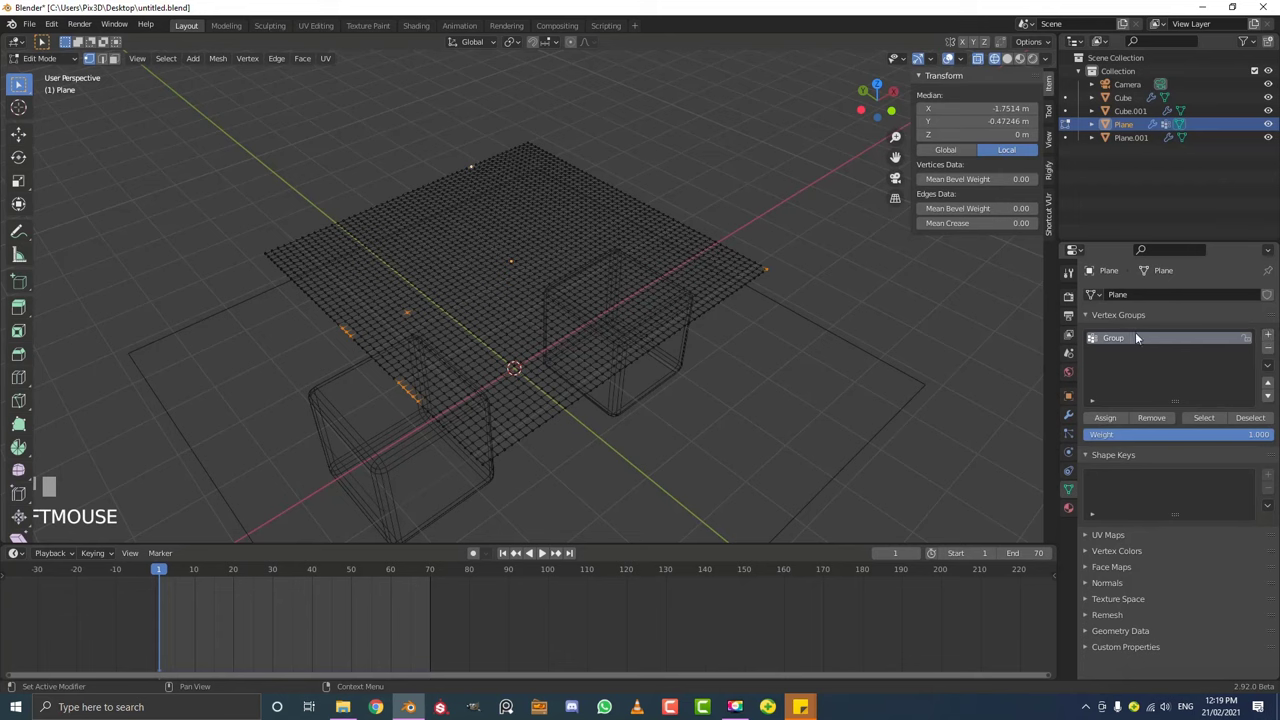
pyautogui.click(1103, 418)
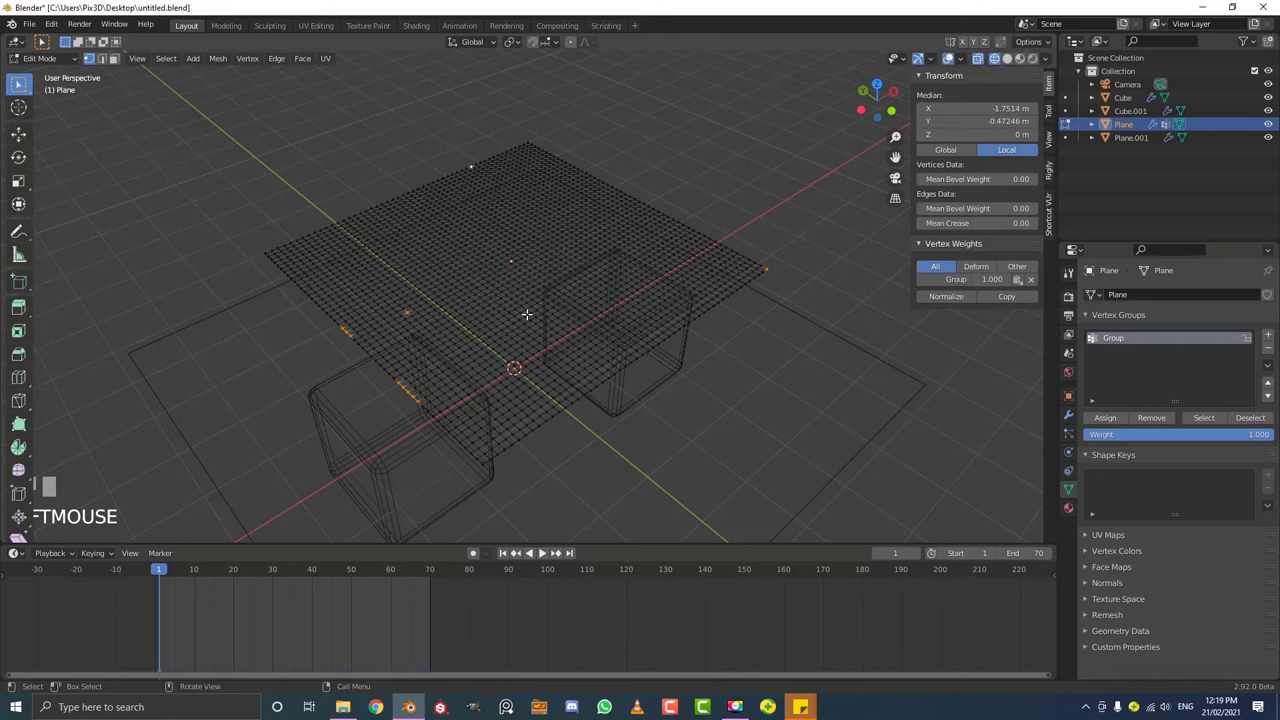
# Check the new vertex group by clearing the selection and selecting its assigned vertices, and restore solid shading.
pyautogui.hotkey('alt', 'a')
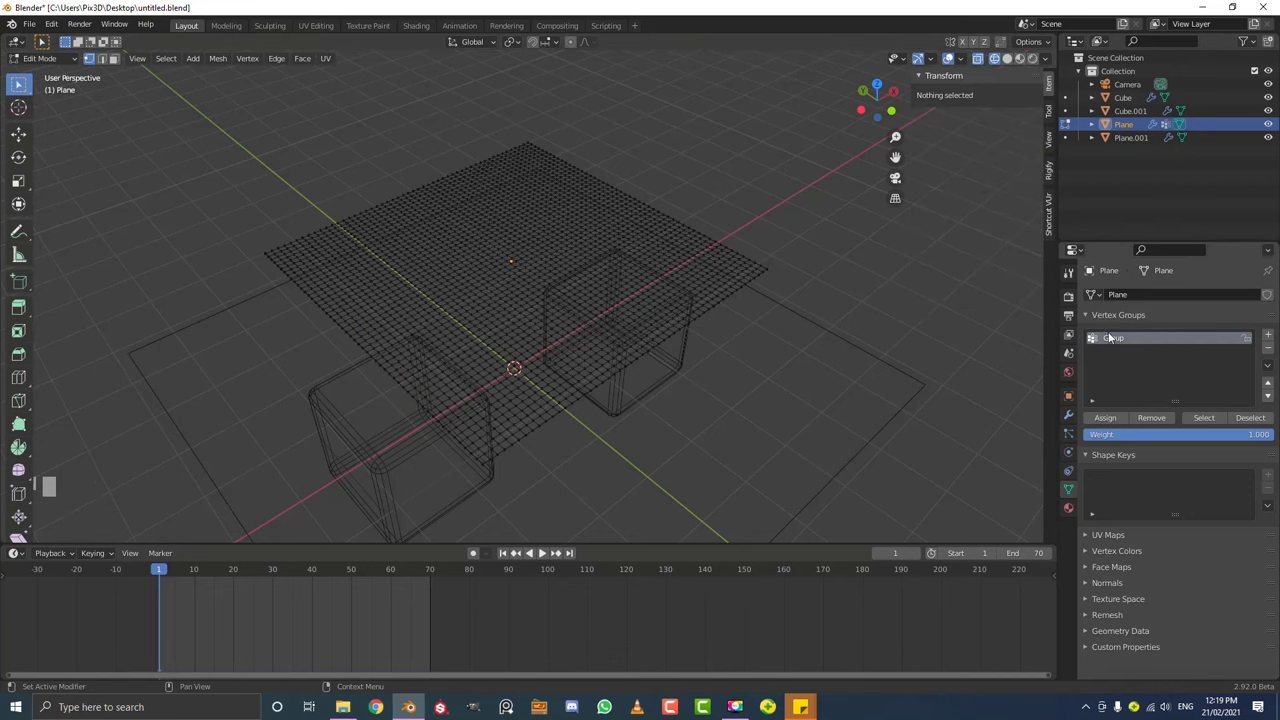
pyautogui.click(1209, 418)
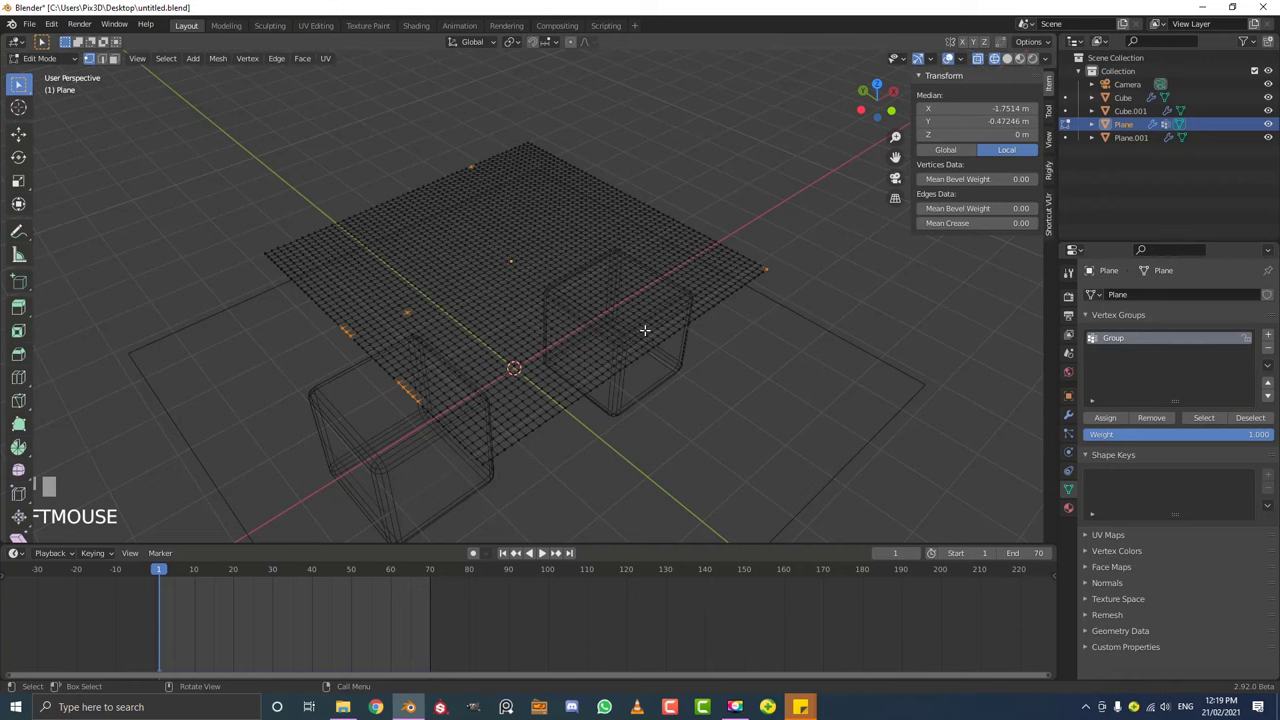
pyautogui.press('z')
pyautogui.click(762, 337)
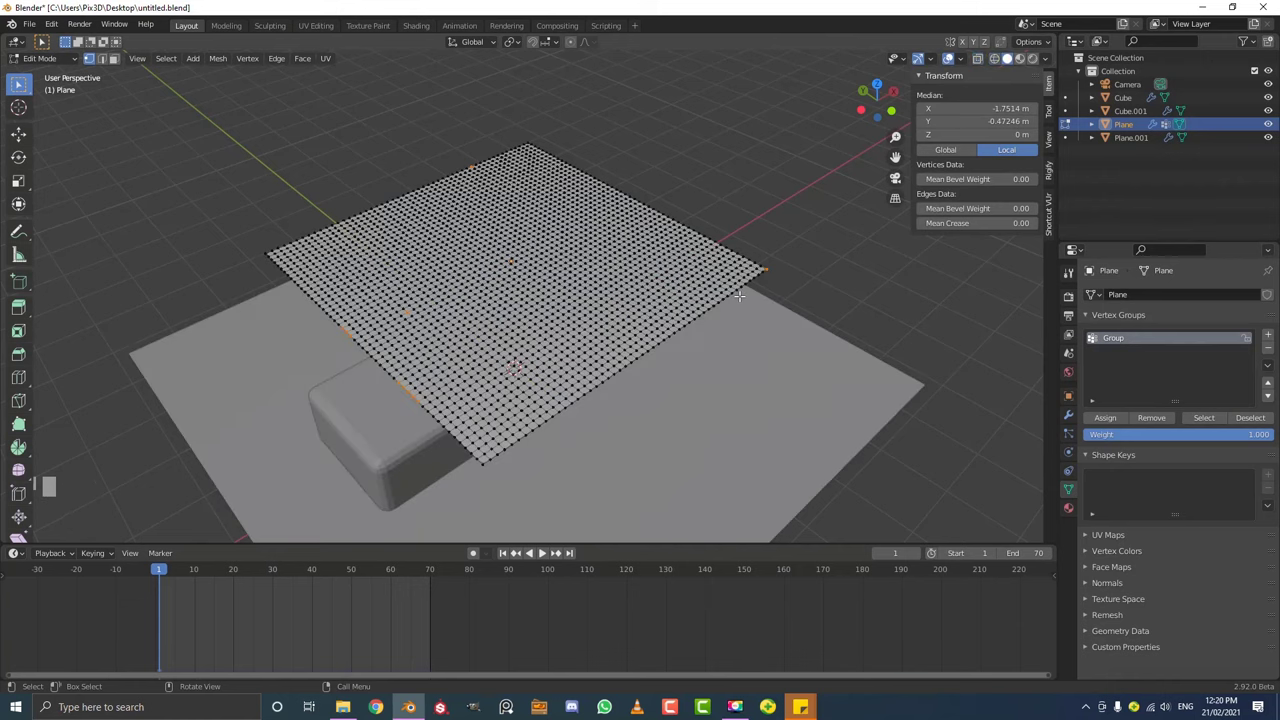
# Leave Edit Mode and rename the vertex group to "pin".
pyautogui.press('Tab')
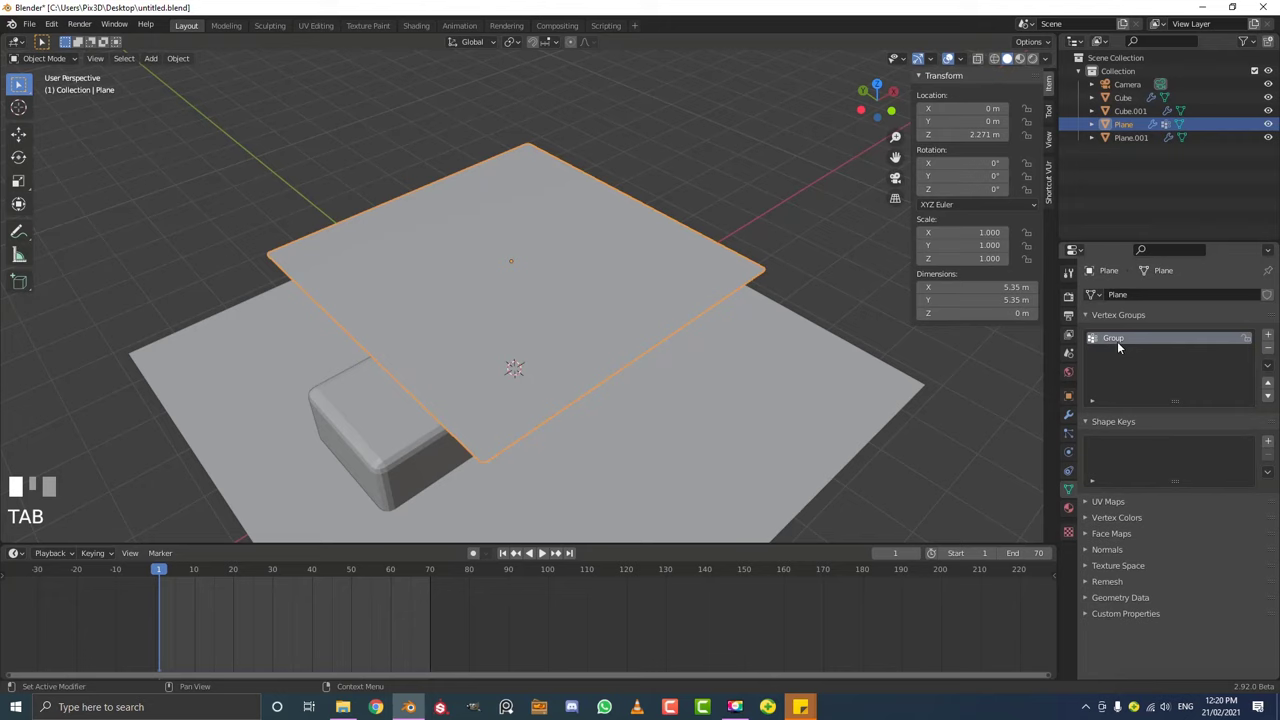
pyautogui.doubleClick(1117, 340)
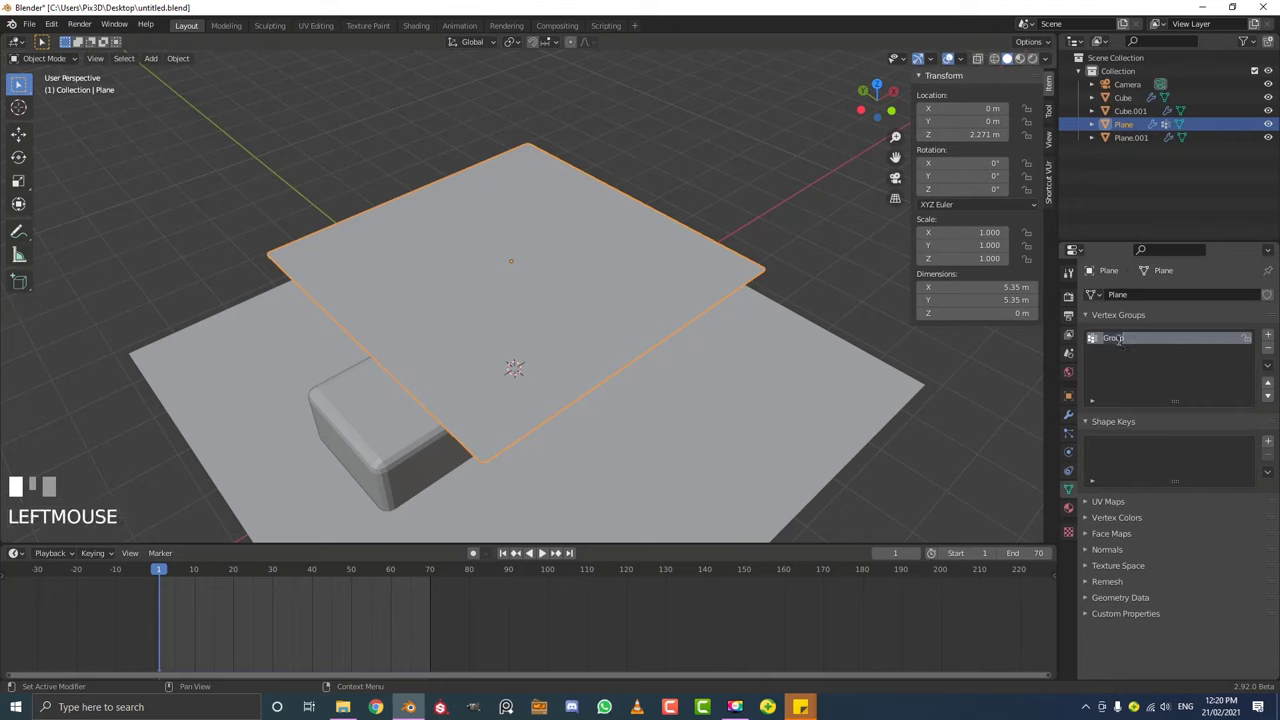
pyautogui.write('Pl')
pyautogui.write('n')
pyautogui.press('Return')
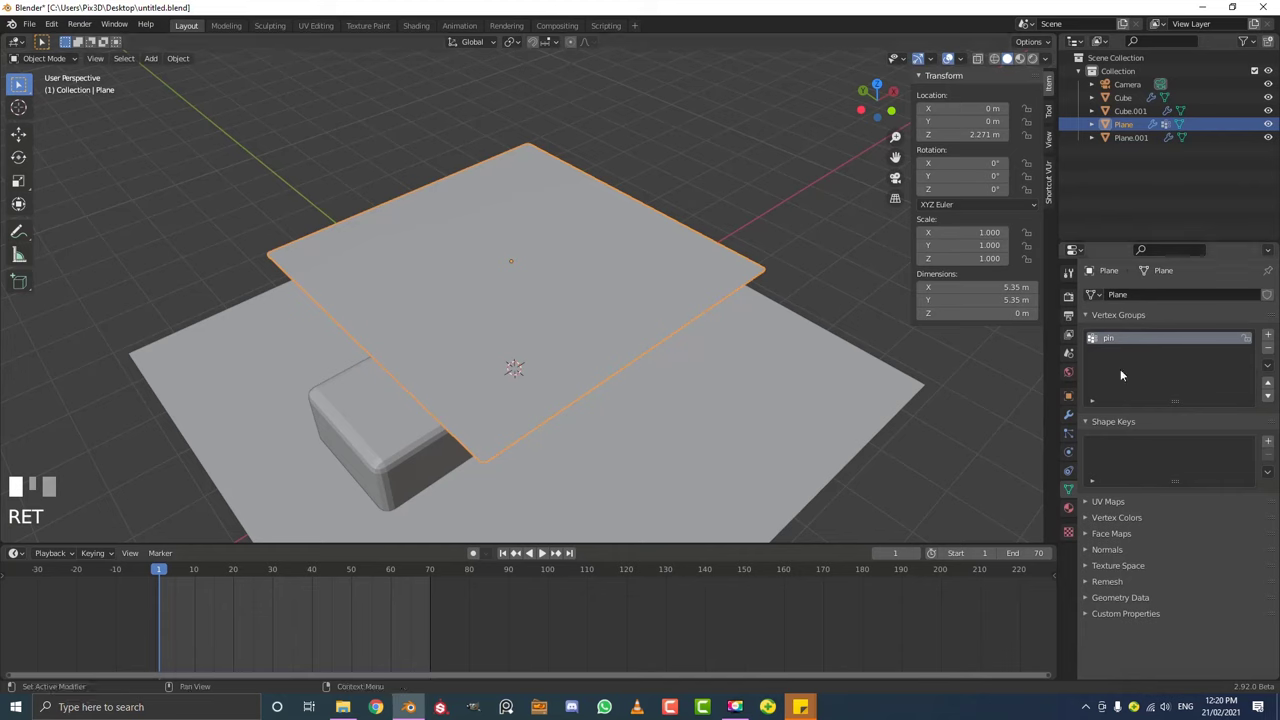
# Set the cloth's Pin Group to the "pin" vertex group in its Shape settings.
pyautogui.click(1068, 455)
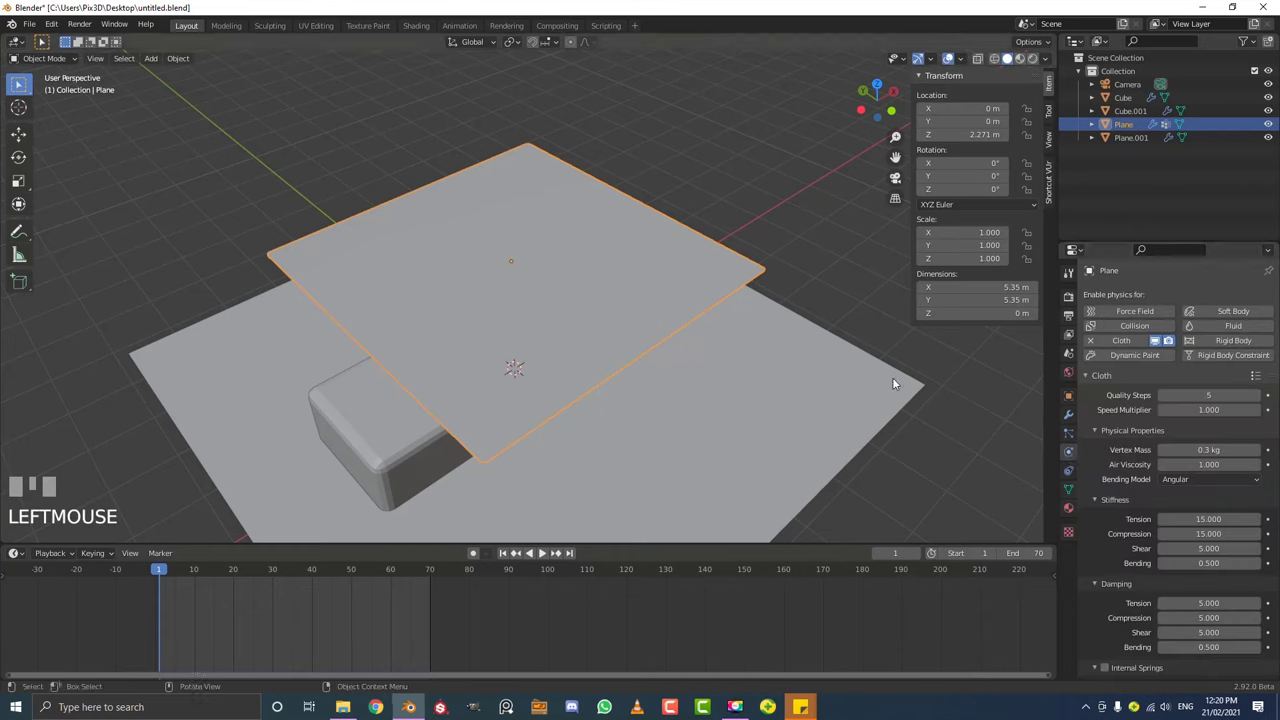
pyautogui.scroll(-10, 1233, 432)
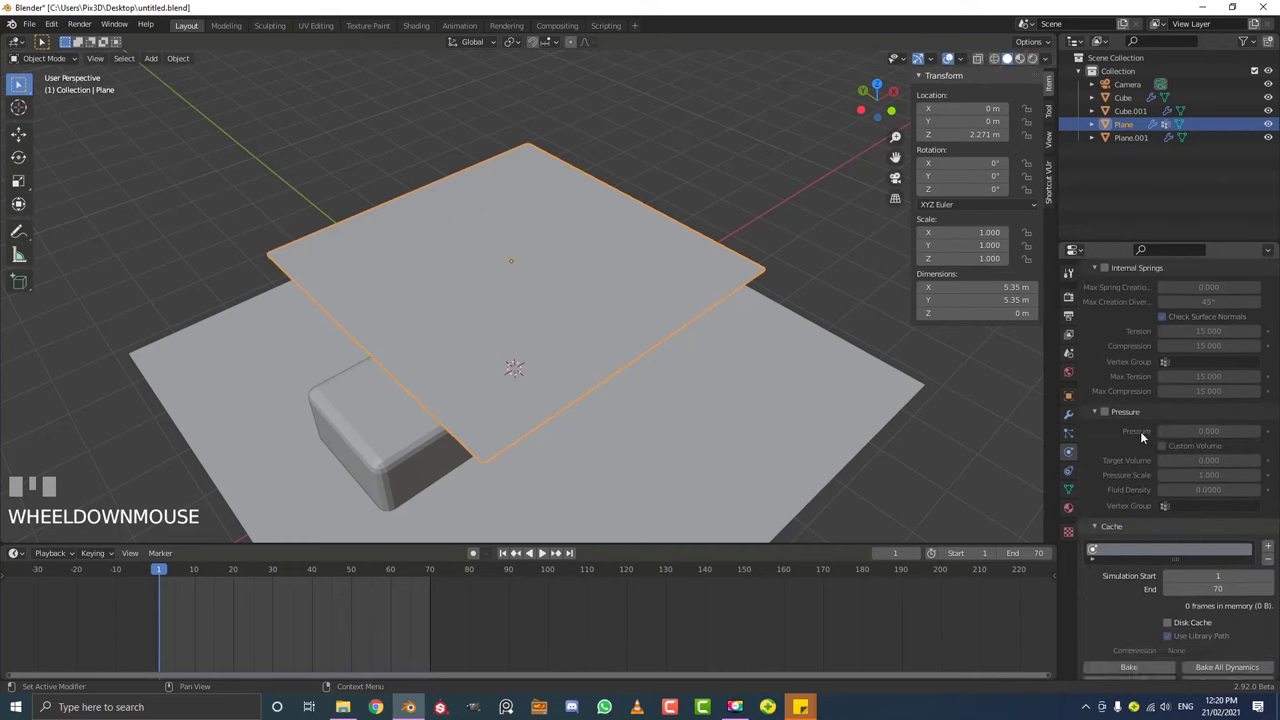
pyautogui.scroll(-5, 1140, 431)
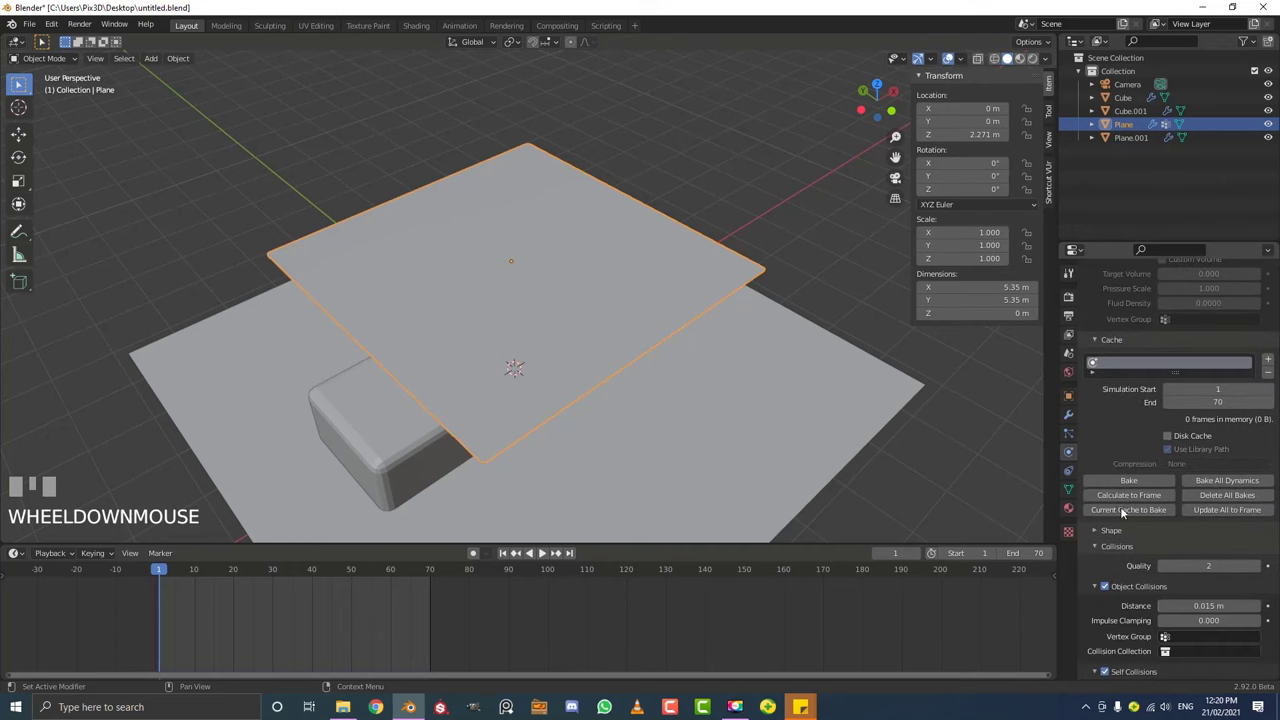
pyautogui.click(1100, 531)
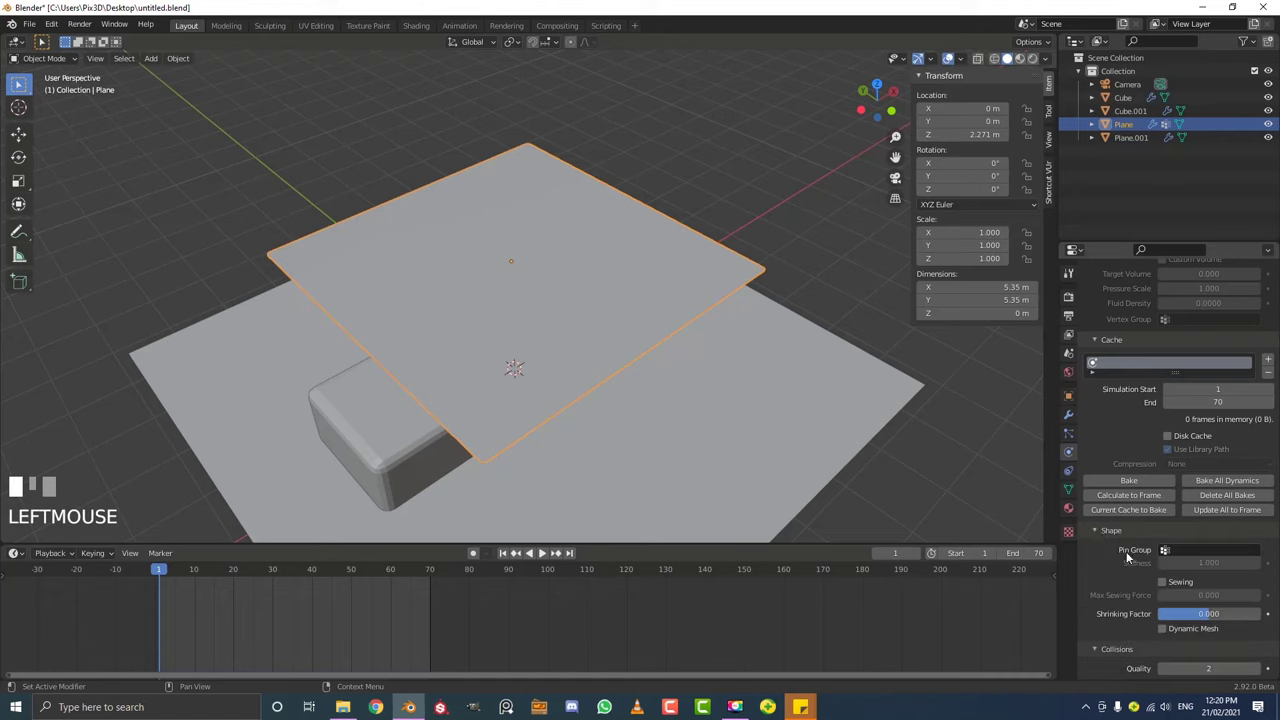
pyautogui.click(1181, 550)
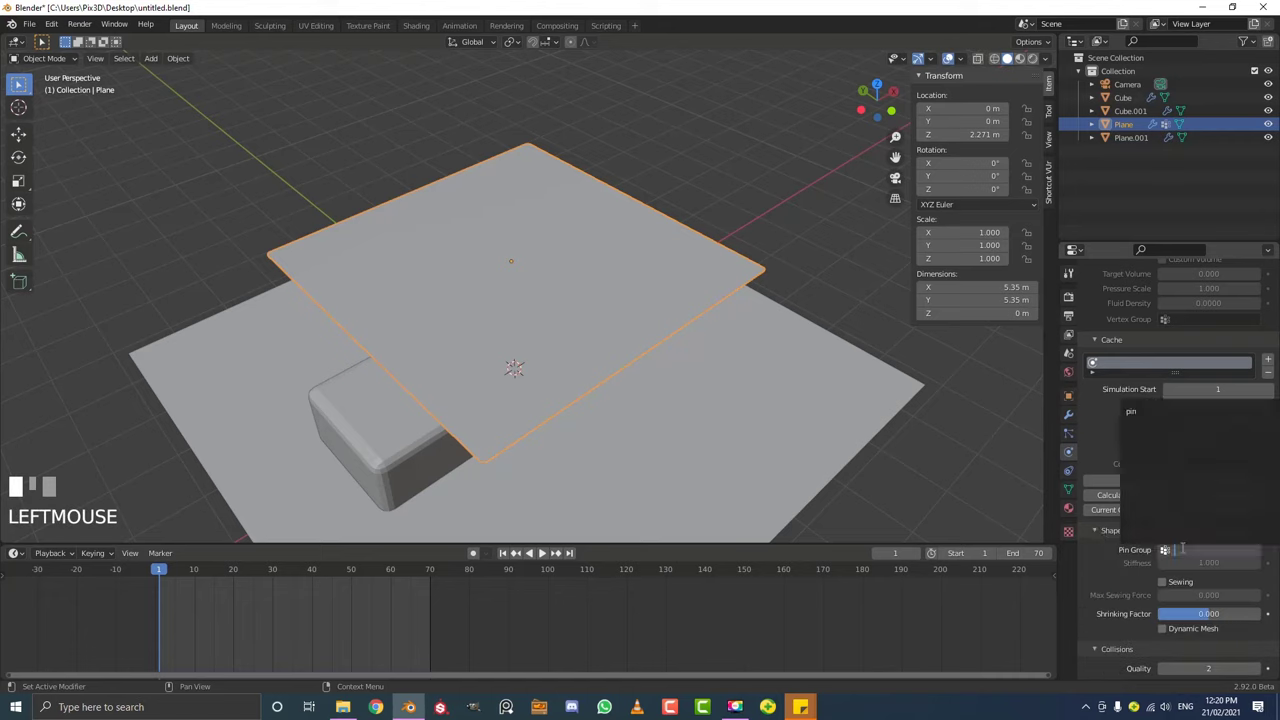
pyautogui.click(1158, 410)
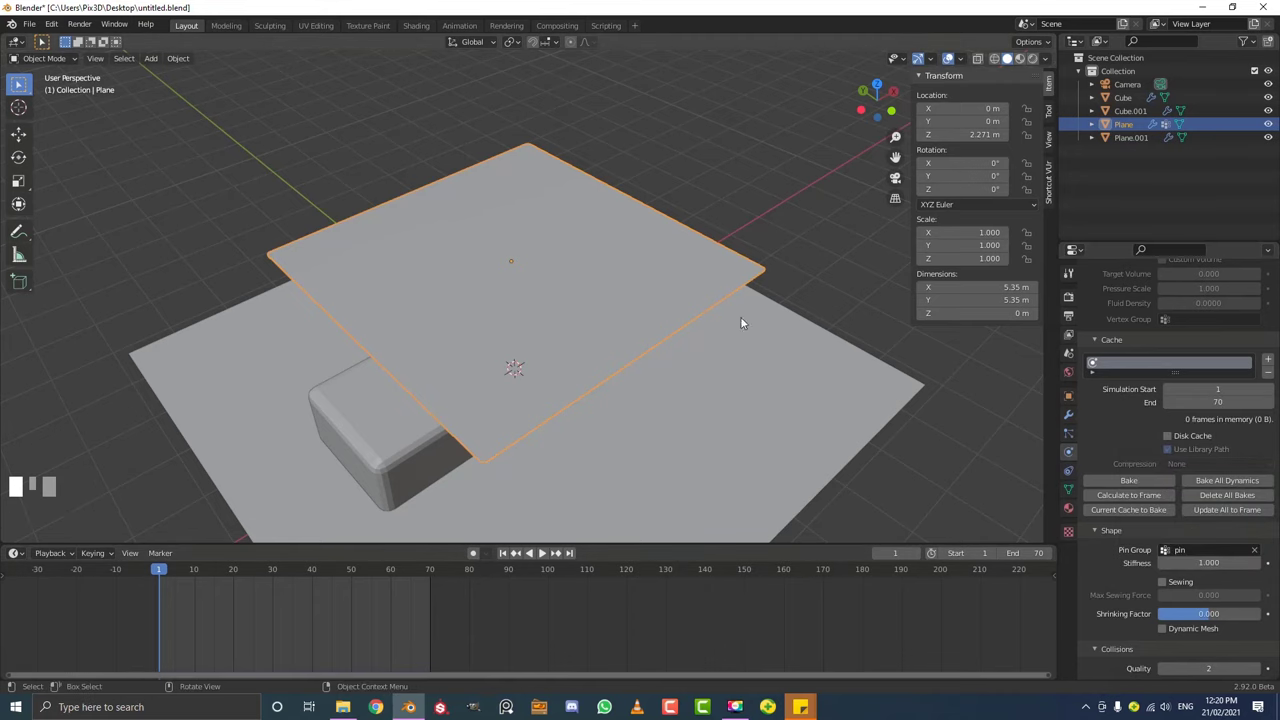
# Play the simulation to examine how the cloth hangs from its pinned vertices, and stop playback.
pyautogui.moveTo(740, 318); pyautogui.dragTo(743, 298, button='middle')
pyautogui.press('space')
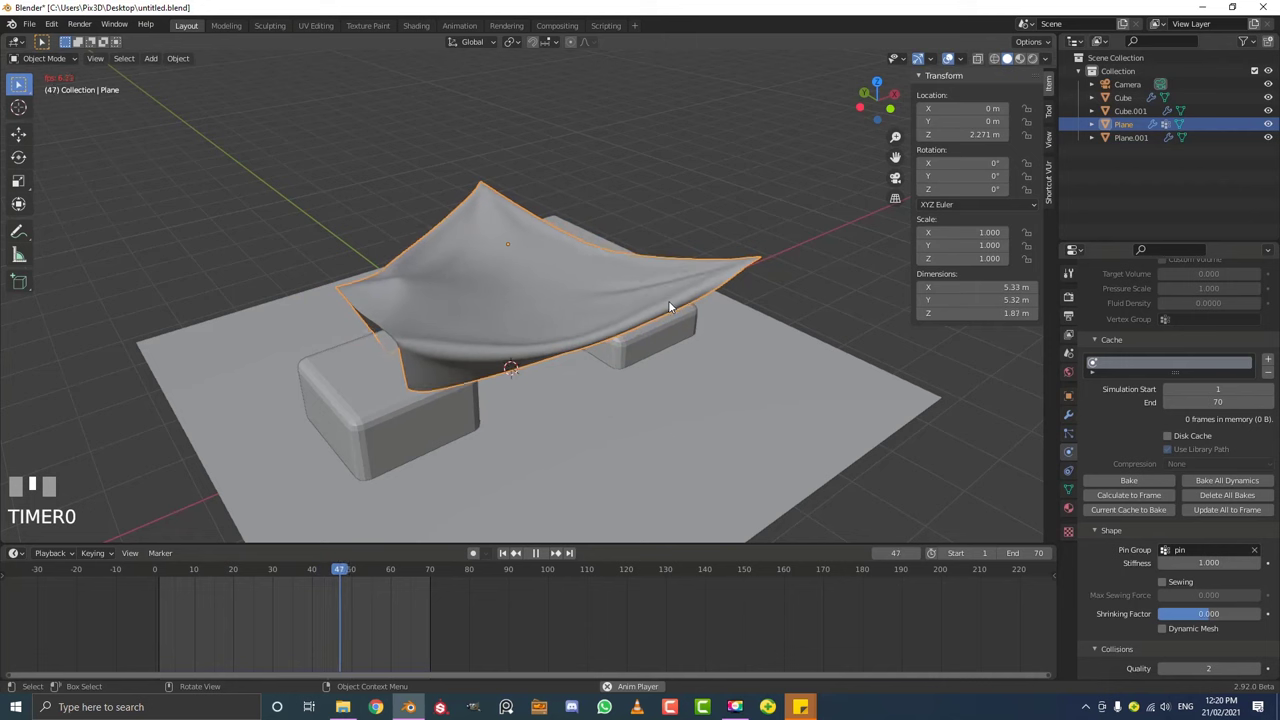
pyautogui.press('space')
# In Edit Mode, select two interior vertices near the cloth's middle and assign them to the "pin" group with weight 1.000.
pyautogui.press('Tab')
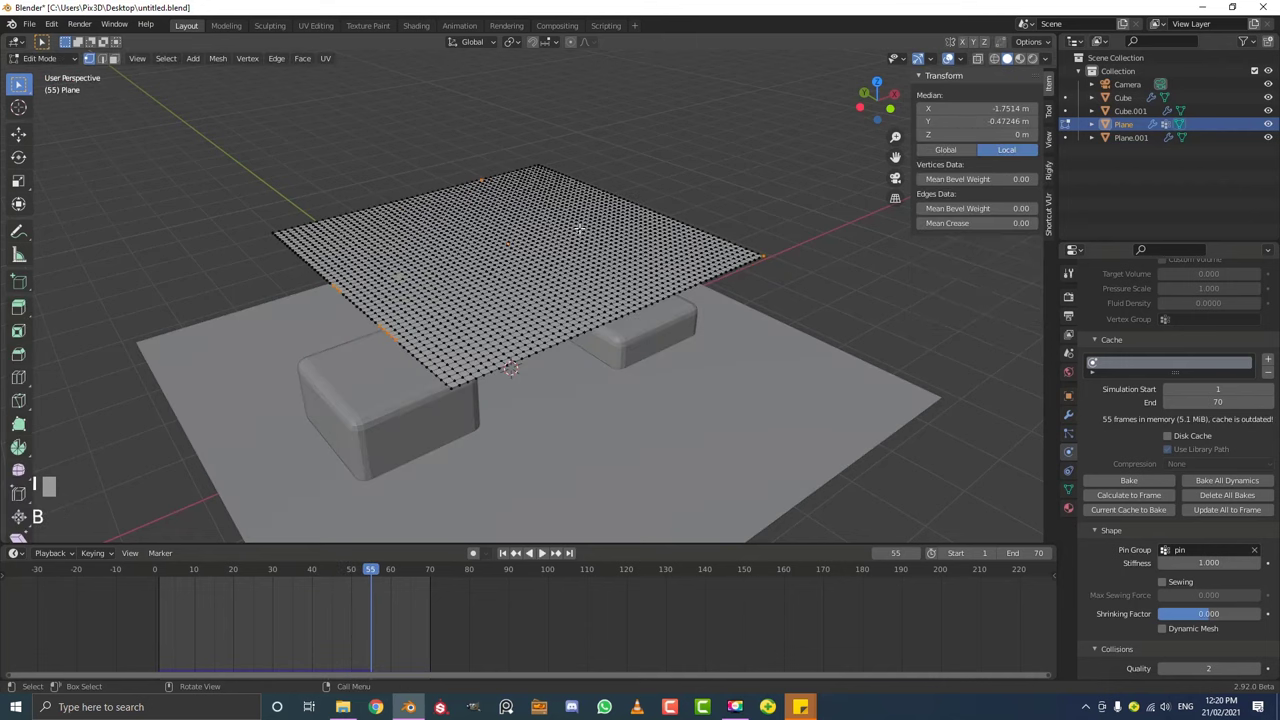
pyautogui.scroll(5, 594, 253)
pyautogui.click(602, 250)
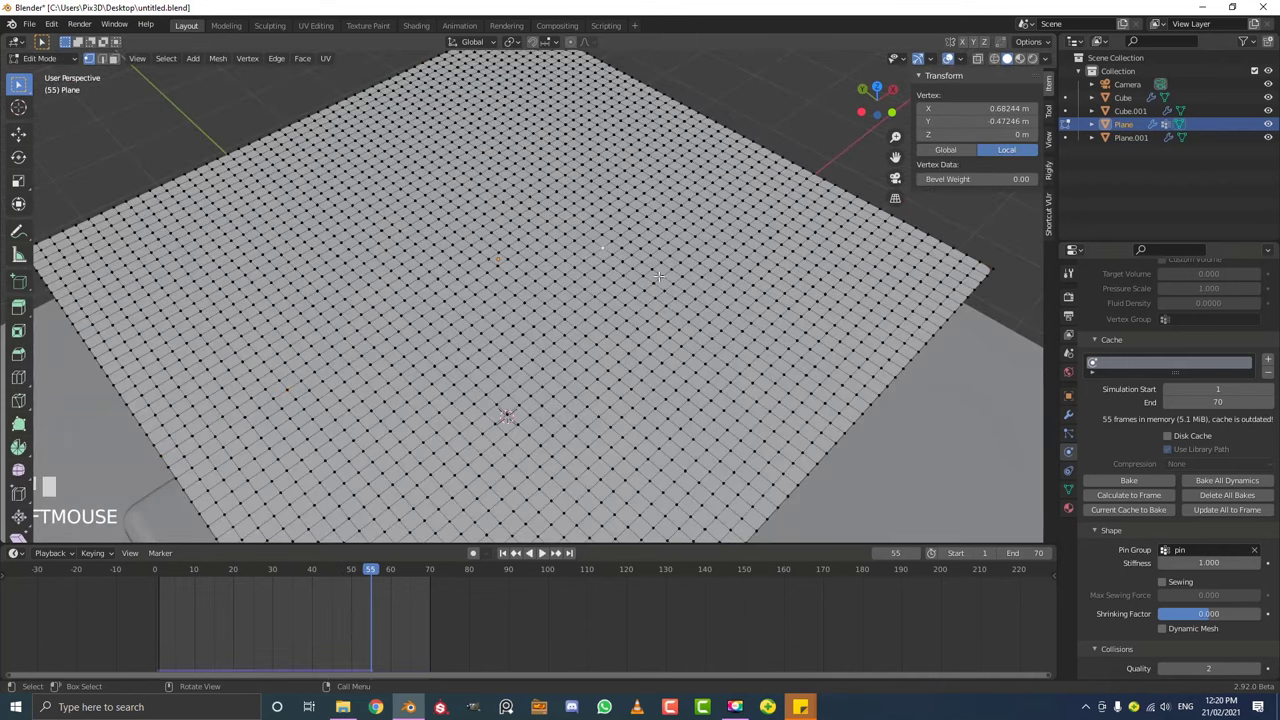
pyautogui.keyDown('shift'); pyautogui.click(670, 268); pyautogui.keyUp('shift')
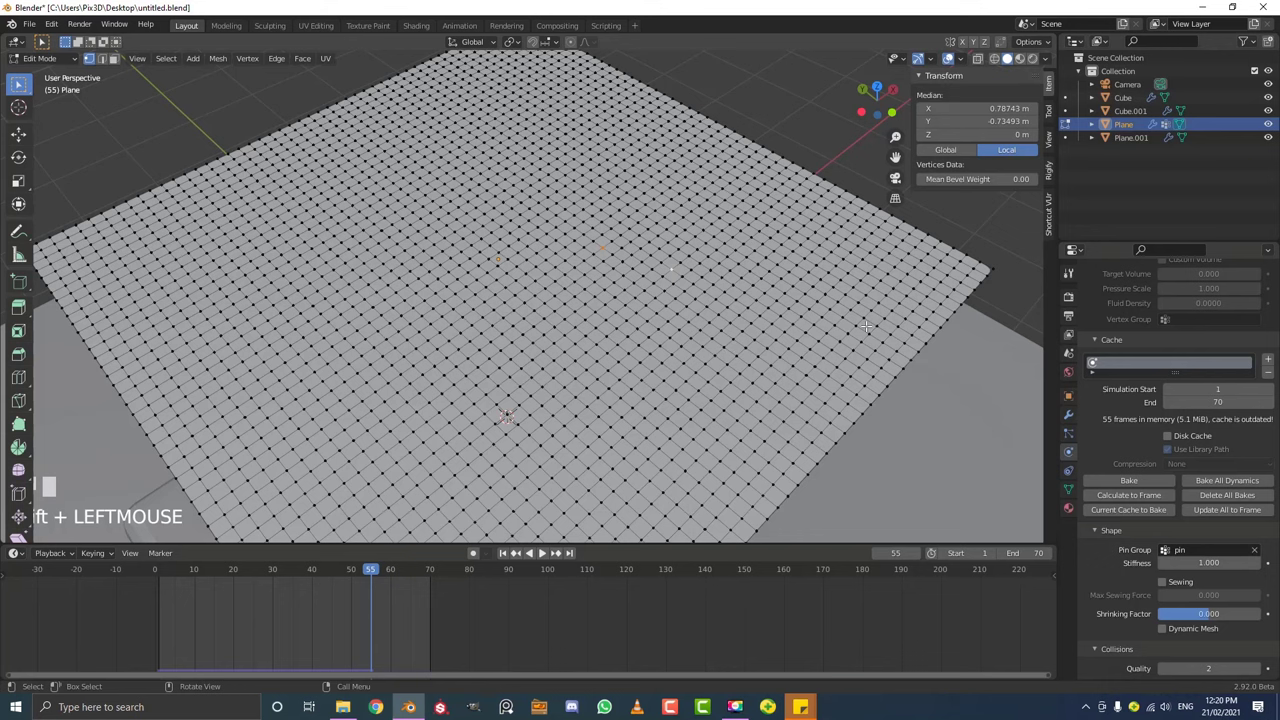
pyautogui.click(1068, 489)
pyautogui.click(1105, 417)
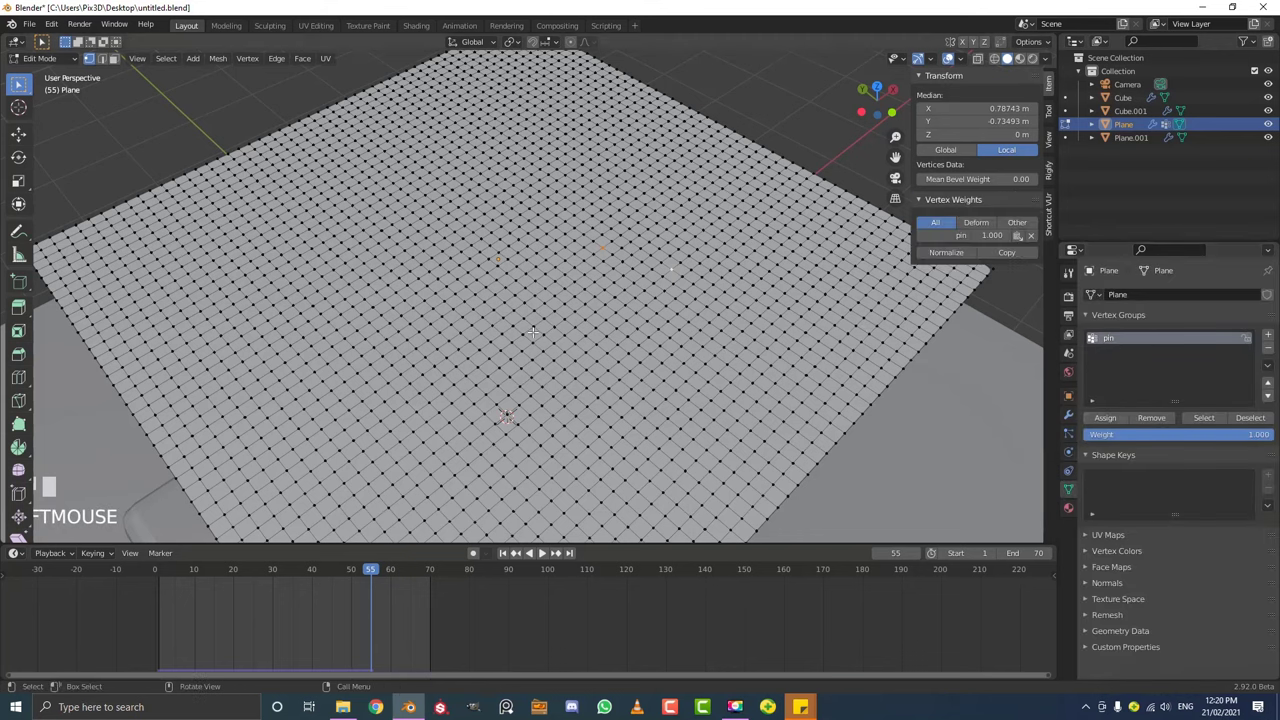
pyautogui.scroll(-5, 536, 362)
pyautogui.moveTo(536, 362); pyautogui.dragTo(540, 330, button='middle')
pyautogui.scroll(2, 536, 362)
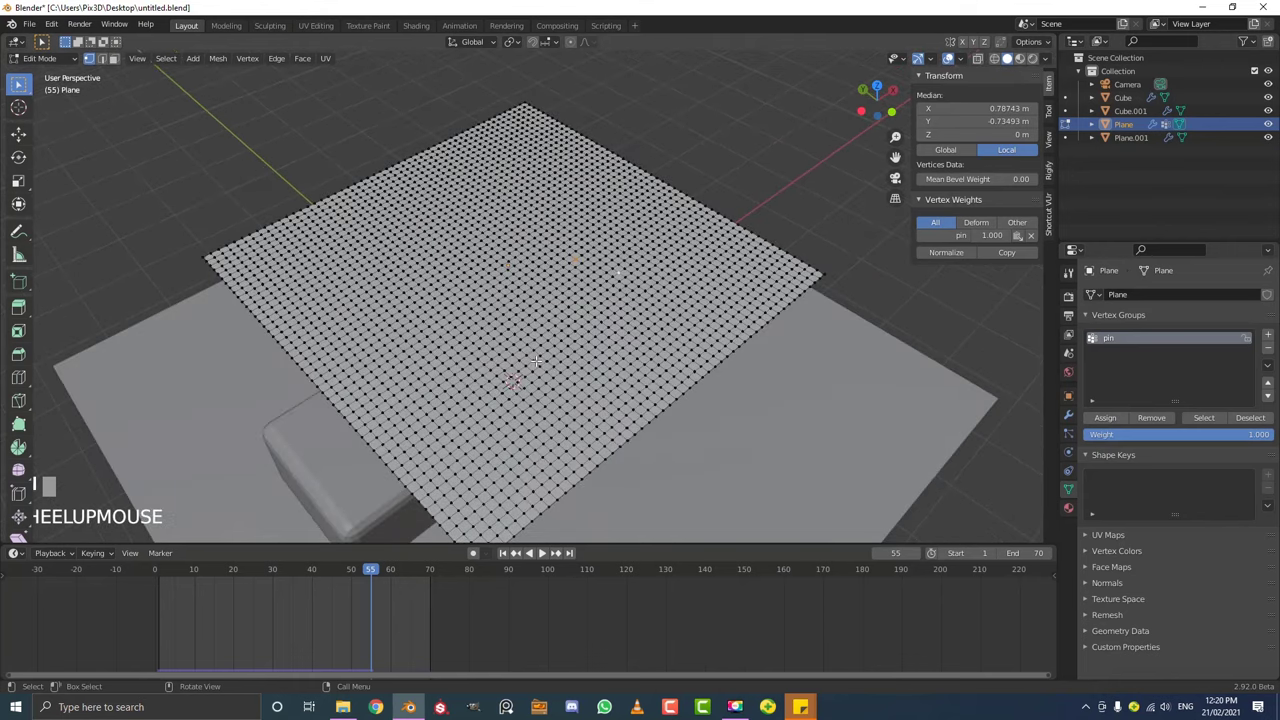
pyautogui.click(320, 425)
pyautogui.keyDown('alt'); pyautogui.keyDown('shift'); pyautogui.click(343, 418); pyautogui.keyUp('shift'); pyautogui.keyUp('alt')
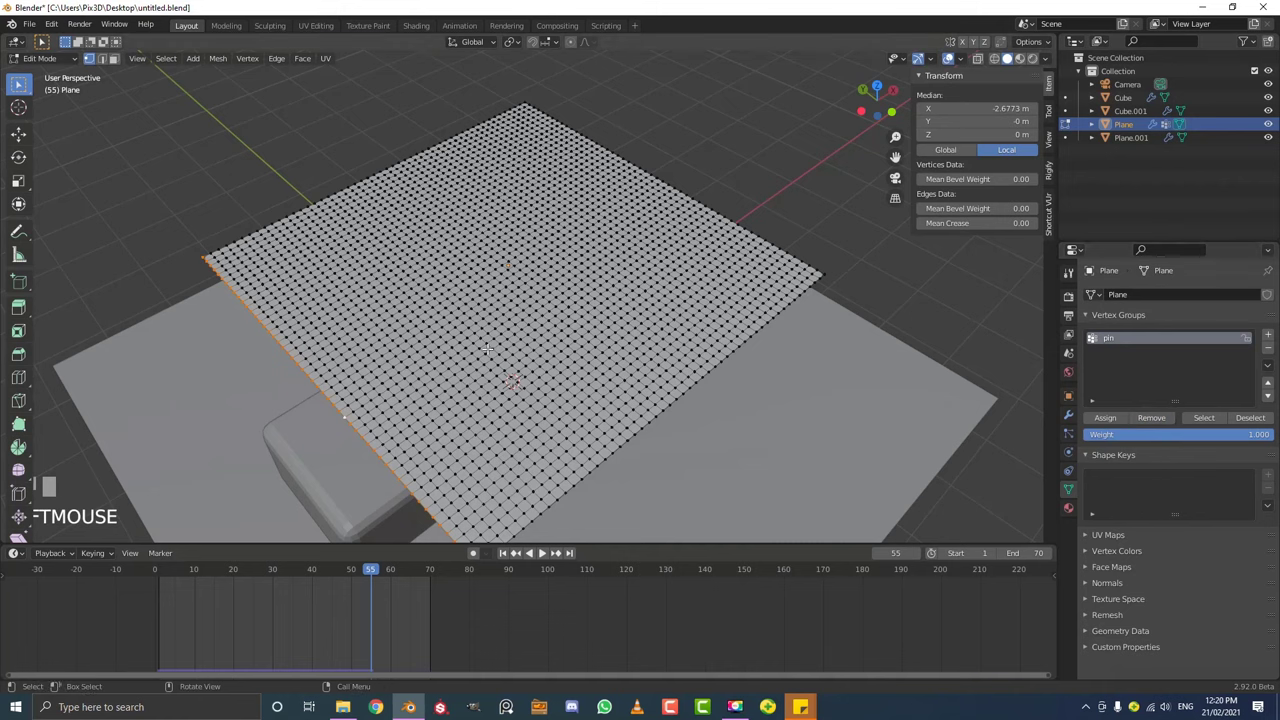
pyautogui.hotkey('alt', 'a')
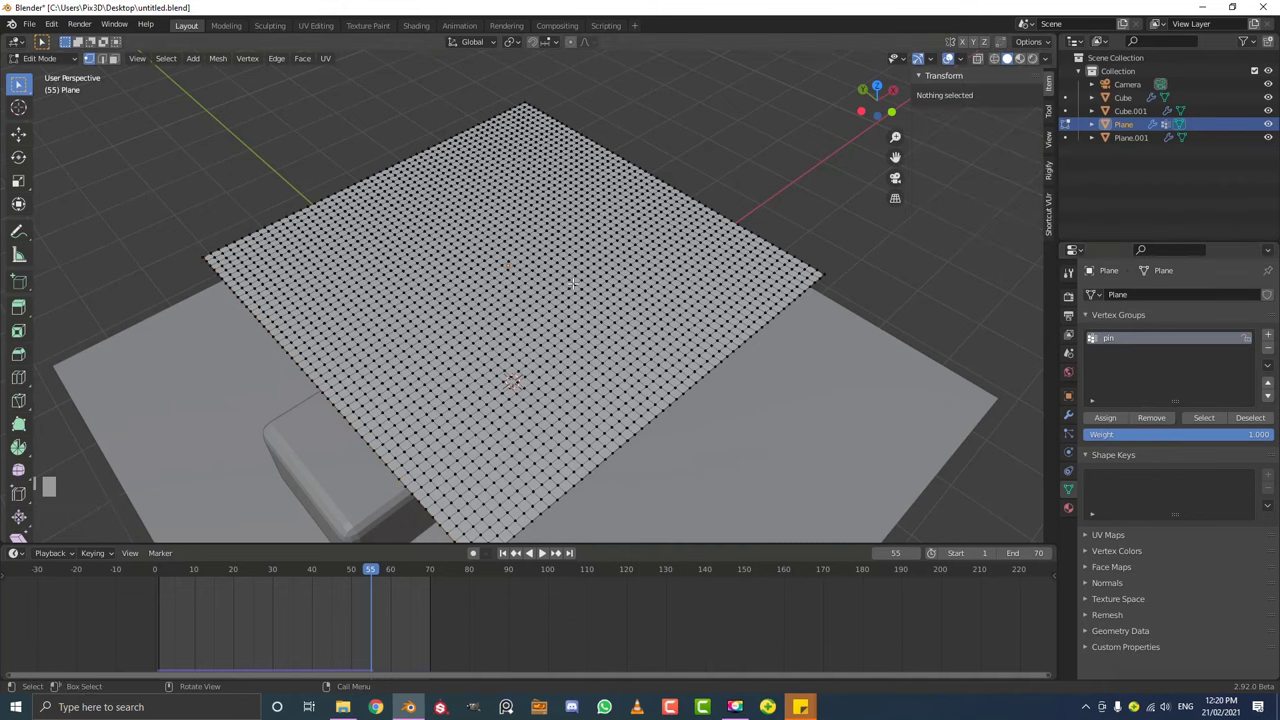
# Replay the simulation in Object Mode from the first frame and examine the pinned cloth from several angles.
pyautogui.press('Tab')
pyautogui.moveTo(575, 288); pyautogui.dragTo(596, 306, button='middle')
pyautogui.hotkey('shift', 'Left')
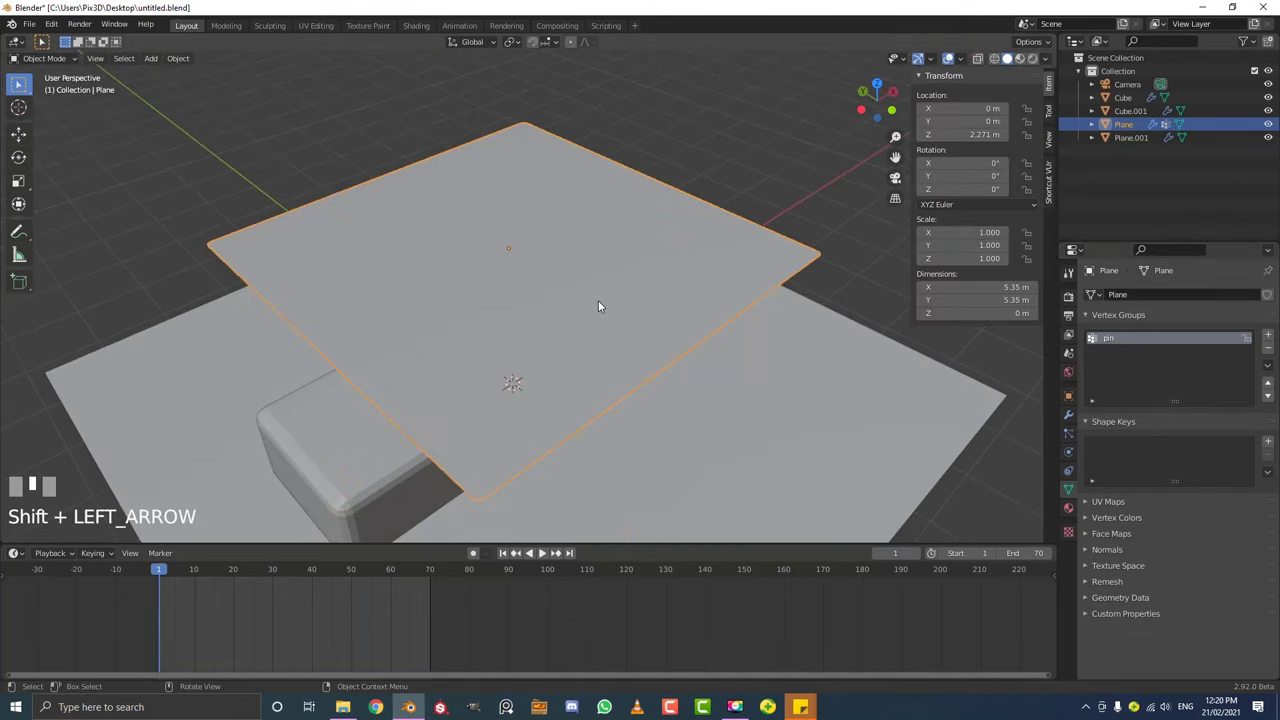
pyautogui.press('space')
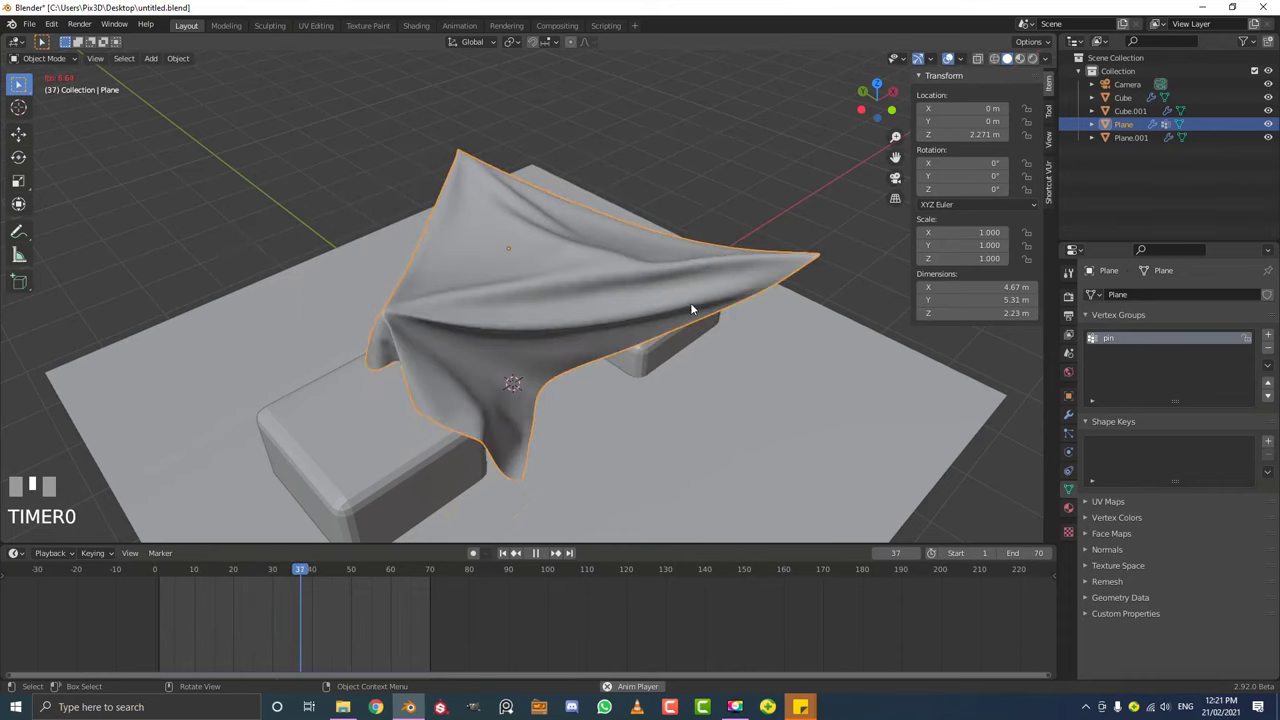
pyautogui.moveTo(690, 308); pyautogui.dragTo(699, 343, button='middle')
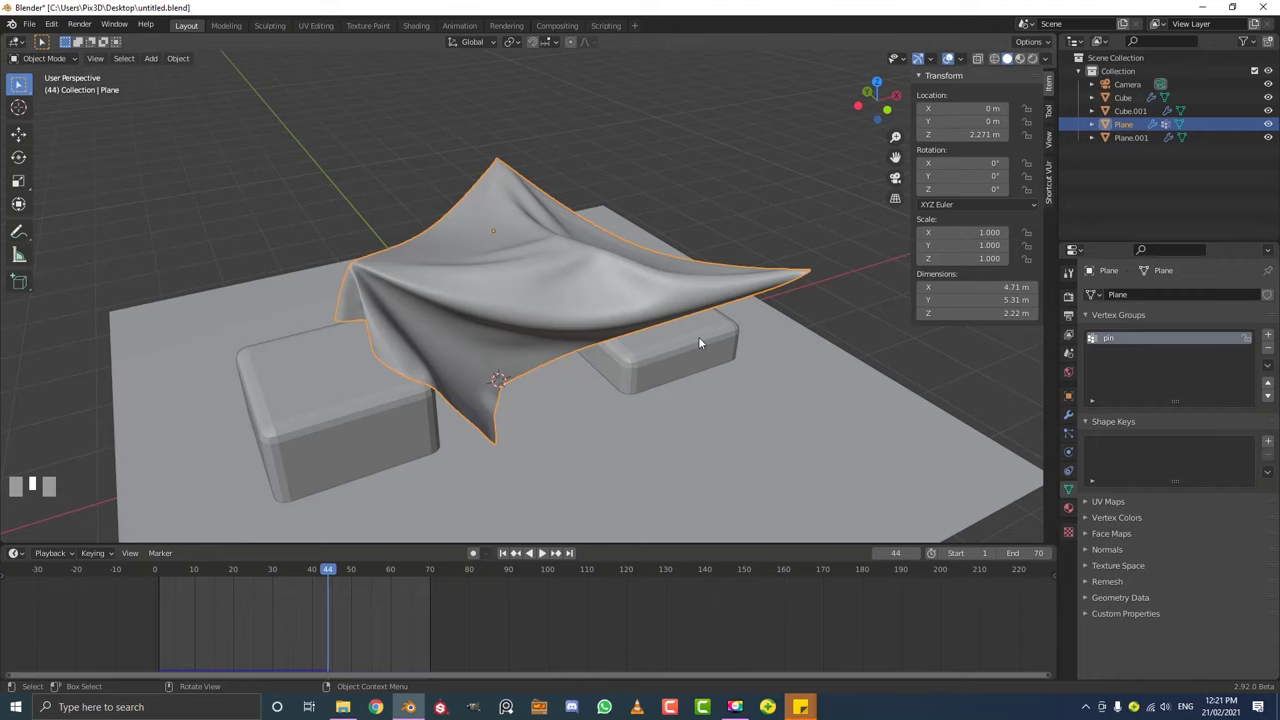
pyautogui.moveTo(698, 336); pyautogui.dragTo(678, 295, button='middle')
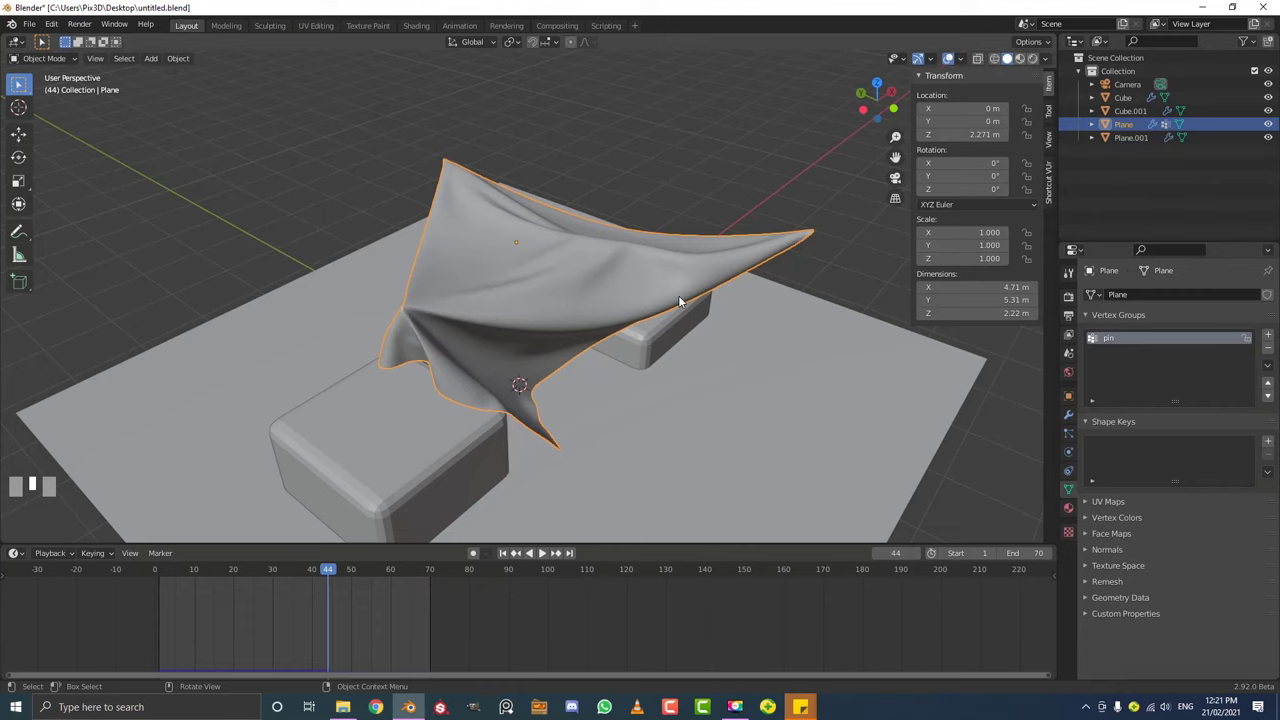
# Return to frame 1, remove all of the cloth's vertices from the "pin" group in Edit Mode, and clear the selection.
pyautogui.moveTo(331, 570); pyautogui.dragTo(160, 576)
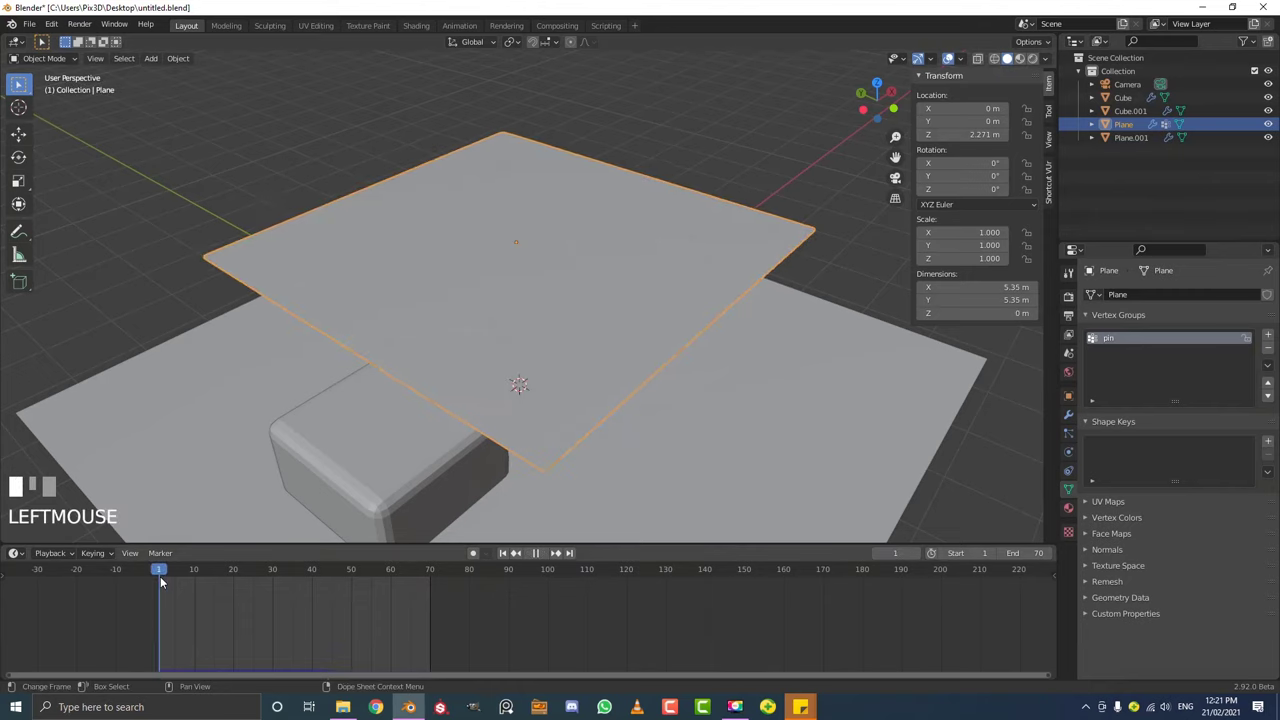
pyautogui.press('Tab')
pyautogui.moveTo(537, 246); pyautogui.dragTo(669, 358, button='middle')
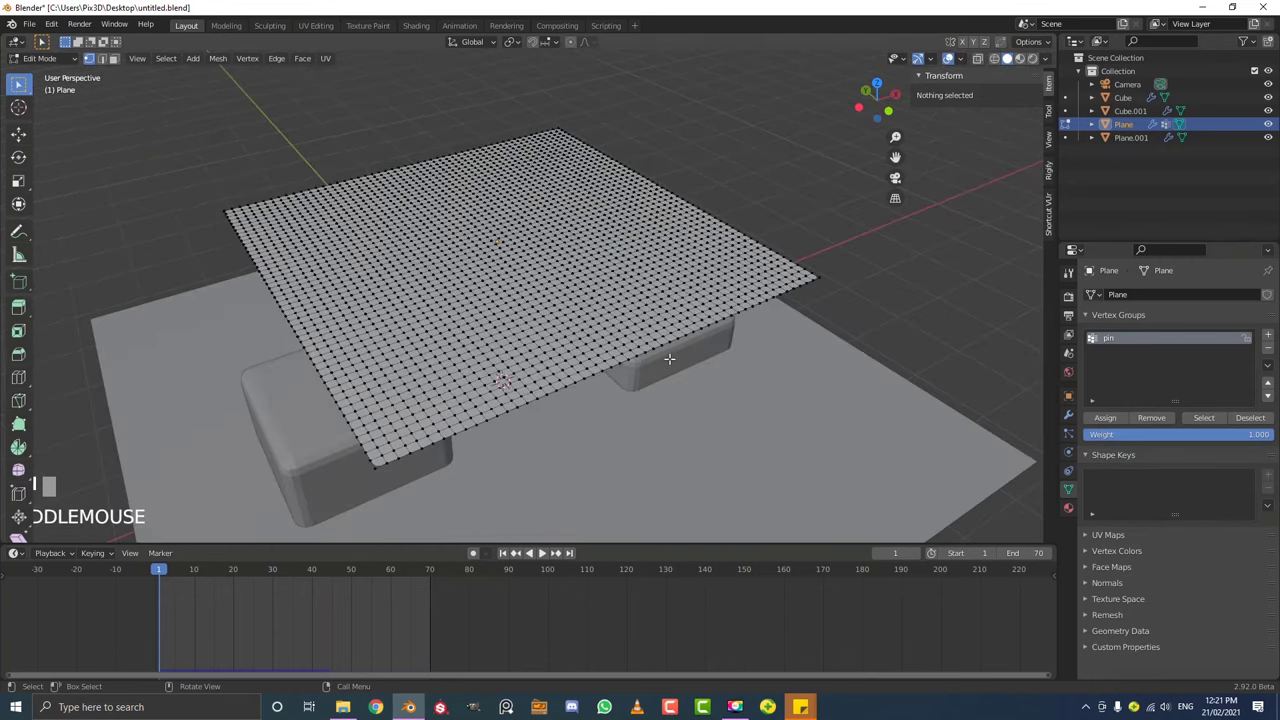
pyautogui.press('a')
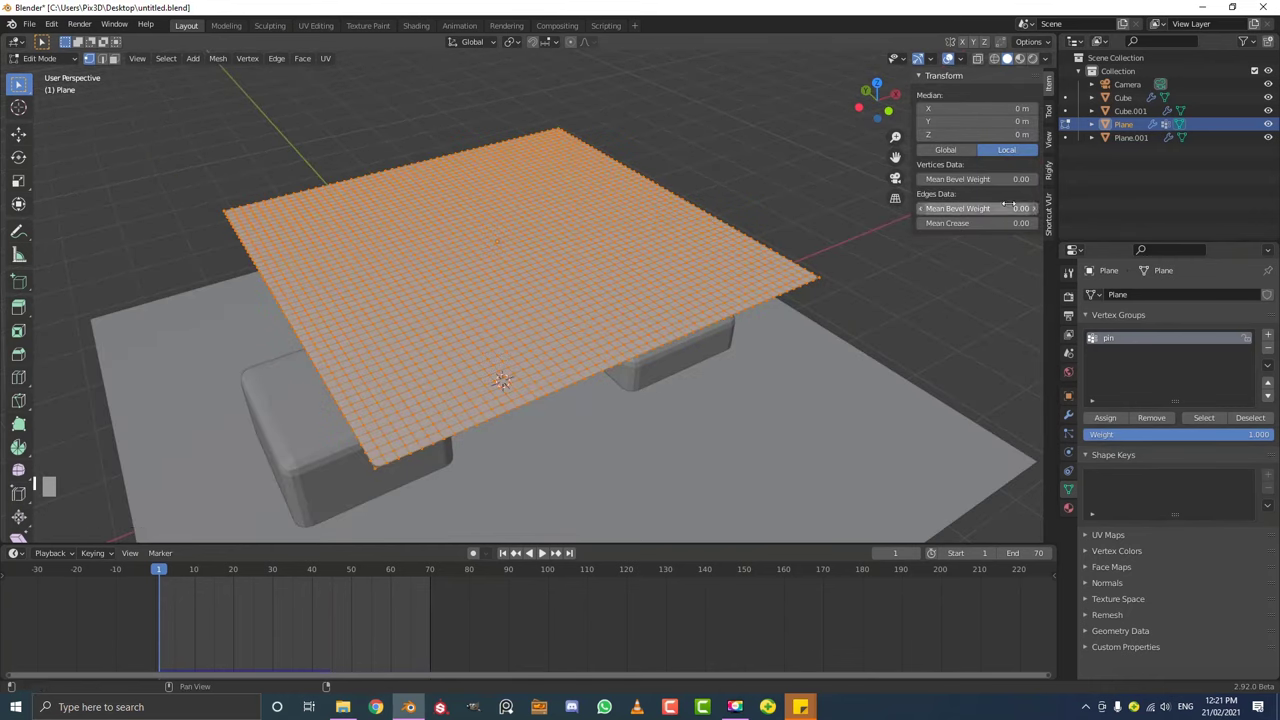
pyautogui.click(1151, 418)
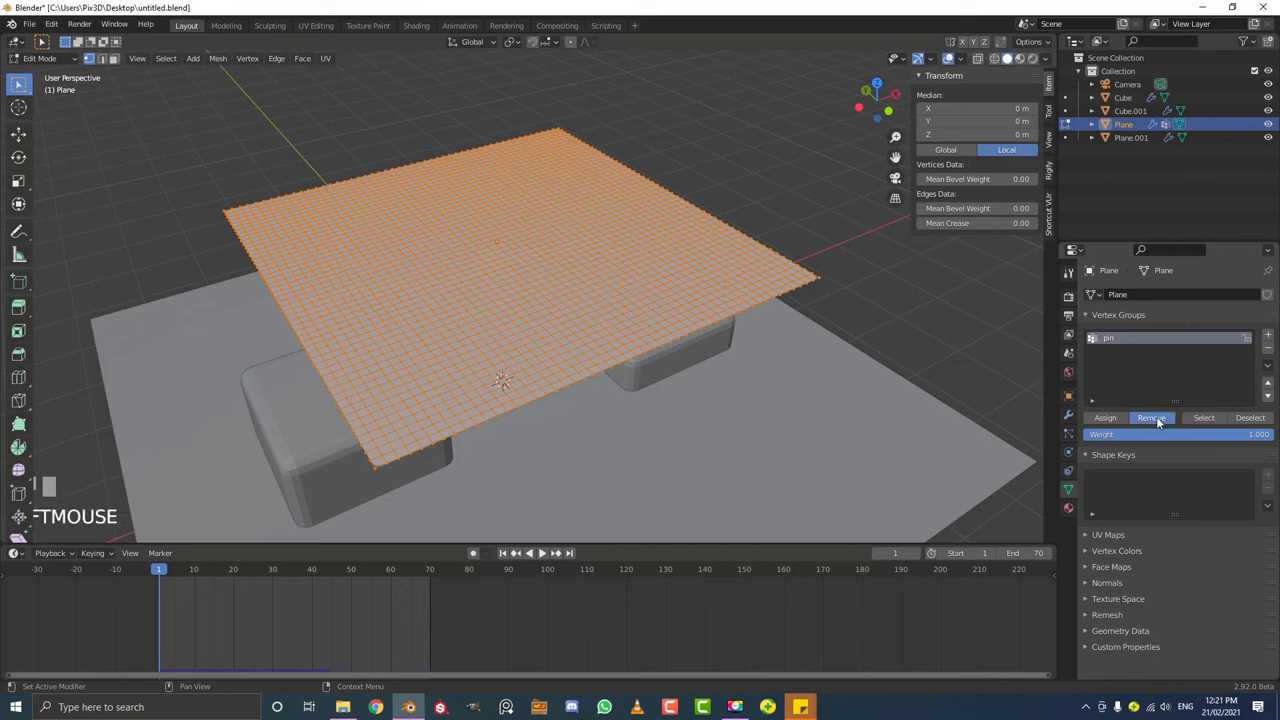
pyautogui.click(650, 342)
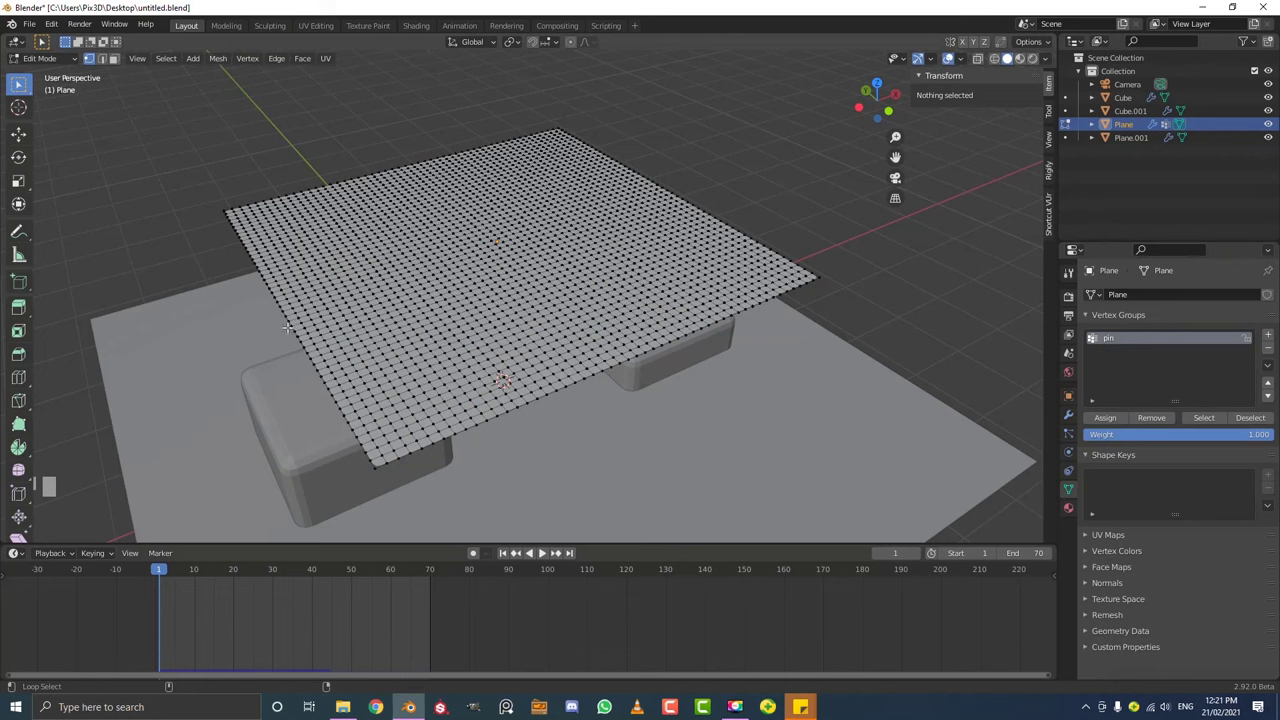
# Select the whole cloth edge above the original cube and assign it to the "pin" group with weight 1.000.
pyautogui.keyDown('alt'); pyautogui.click(241, 253); pyautogui.keyUp('alt')
pyautogui.moveTo(241, 253); pyautogui.dragTo(118, 300, button='middle')
pyautogui.moveTo(143, 255); pyautogui.dragTo(250, 380, button='middle')
pyautogui.scroll(2, 365, 478)
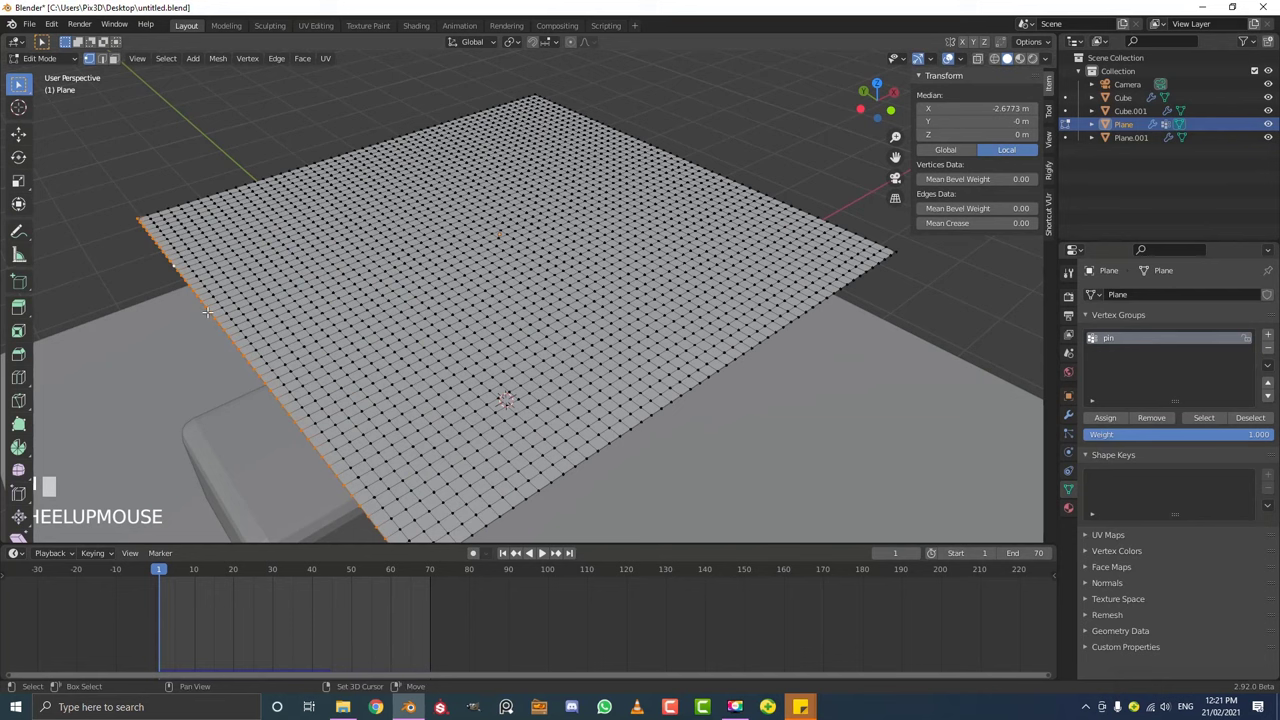
pyautogui.scroll(-2, 312, 438)
pyautogui.scroll(-2, 312, 438)
pyautogui.moveTo(452, 446); pyautogui.dragTo(430, 422, button='middle')
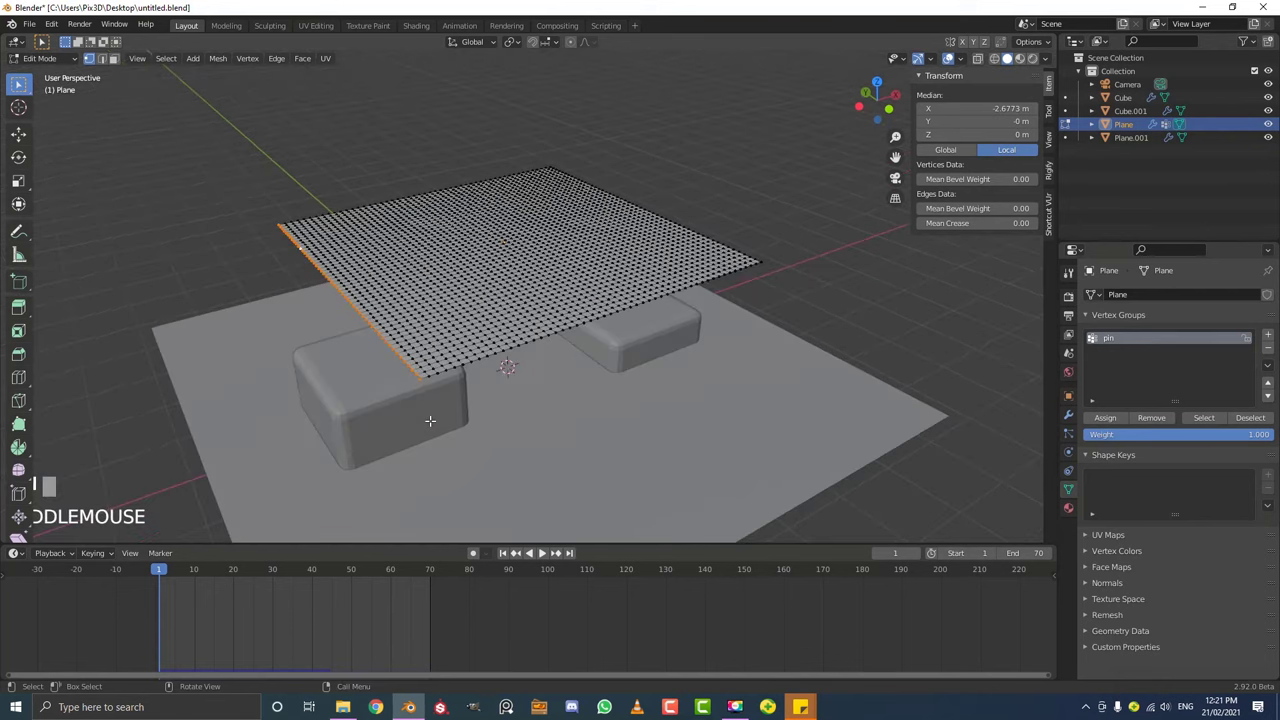
pyautogui.click(1105, 418)
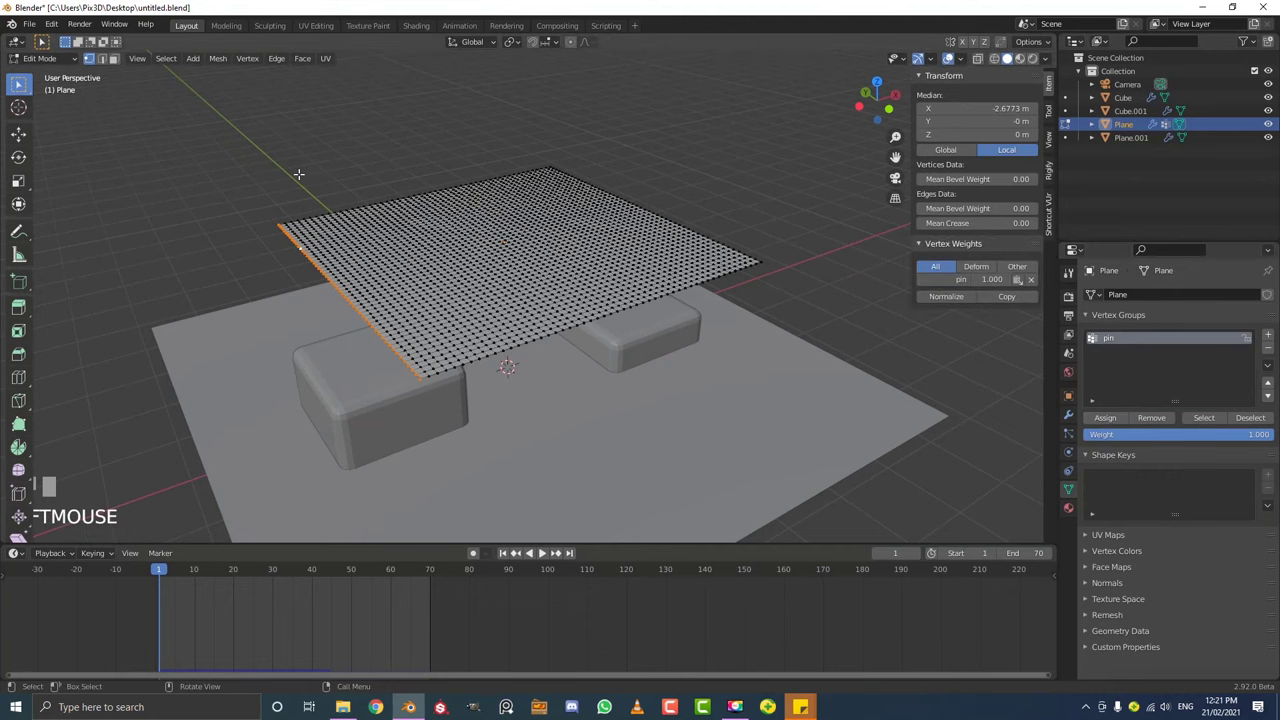
# Hook the selected edge vertices to a new object and select its empty in Object Mode.
pyautogui.keyDown('ctrl'); pyautogui.moveTo(356, 269); pyautogui.dragTo(360, 271, button='middle'); pyautogui.keyUp('ctrl')
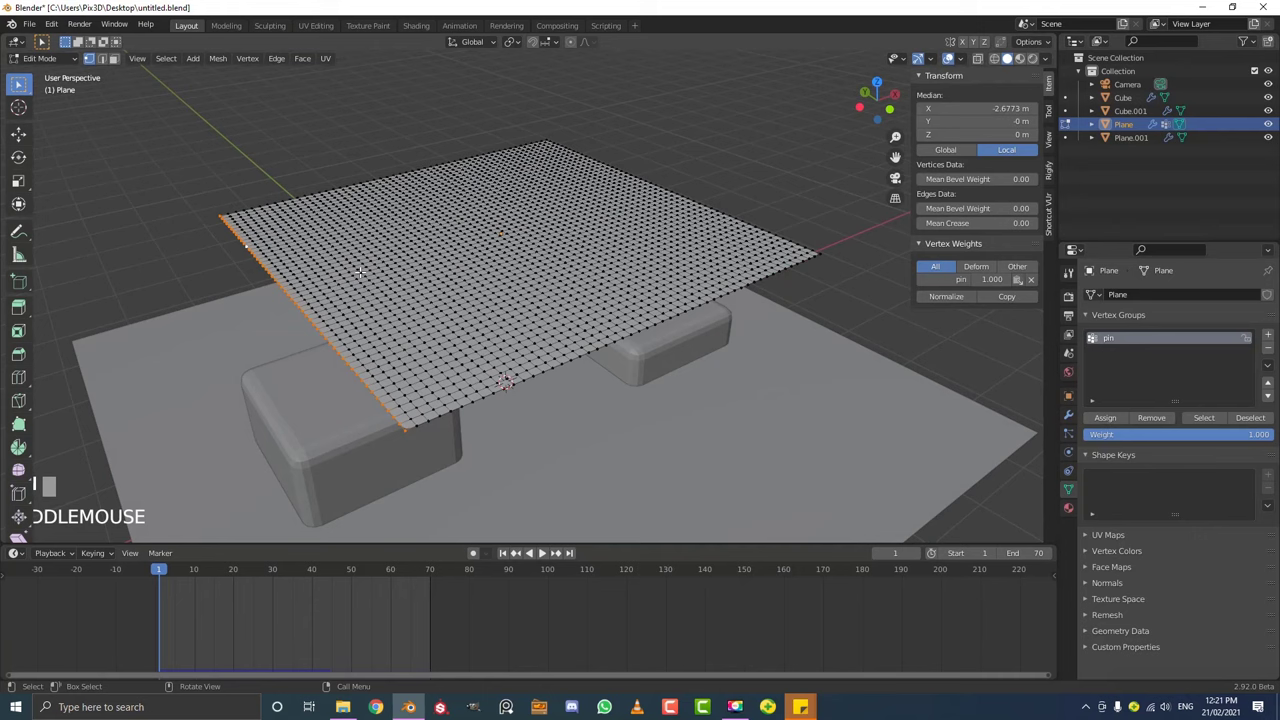
pyautogui.press('F3')
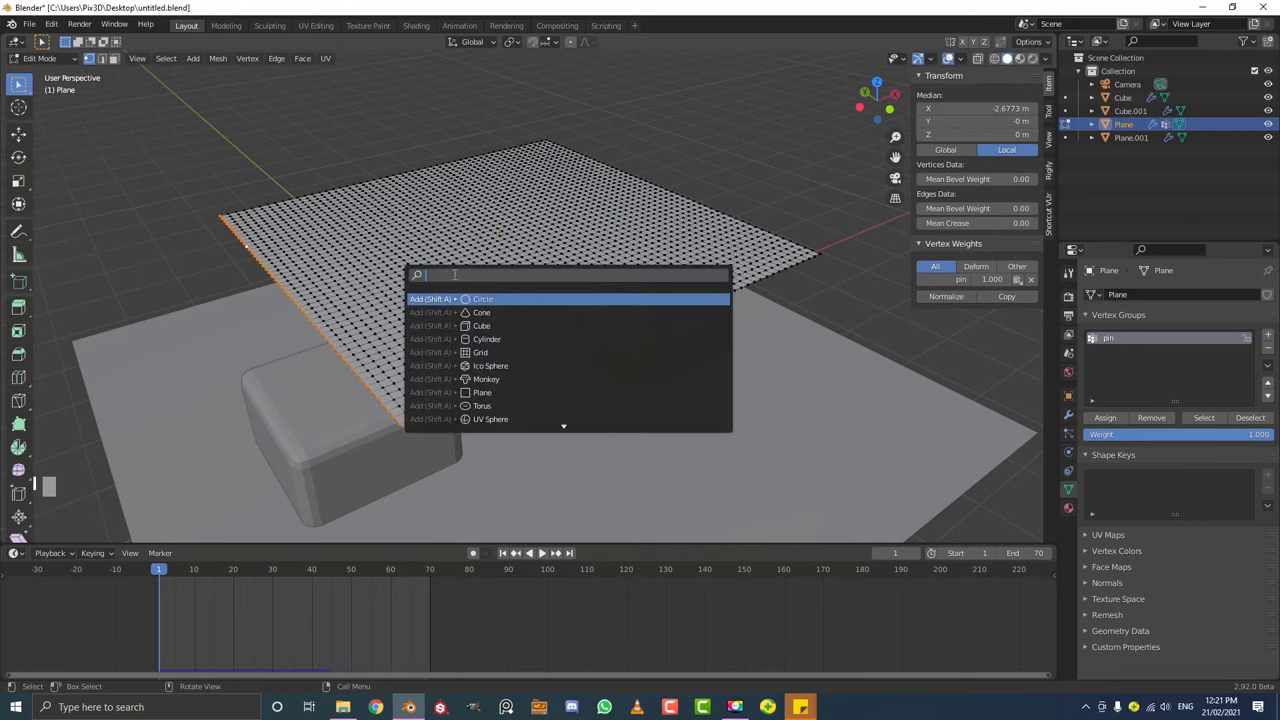
pyautogui.write('hook')
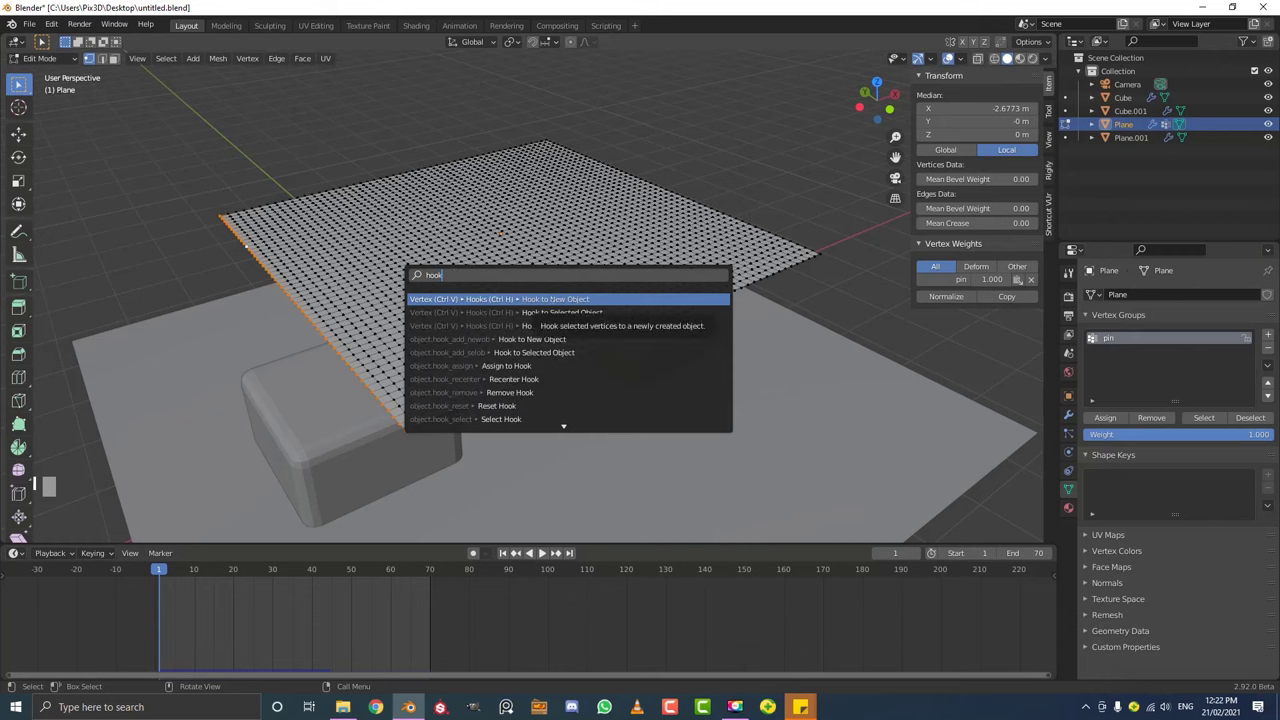
pyautogui.press('Return')
pyautogui.moveTo(374, 282); pyautogui.dragTo(355, 181, button='middle')
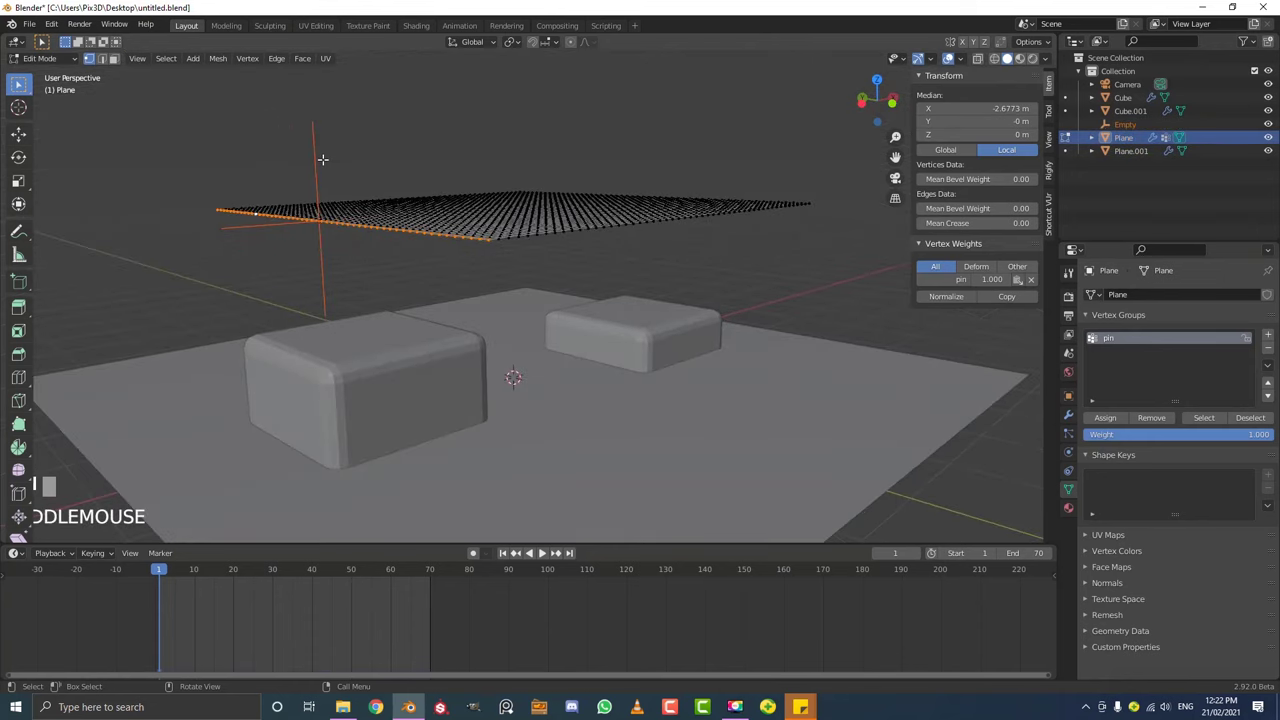
pyautogui.press('Tab')
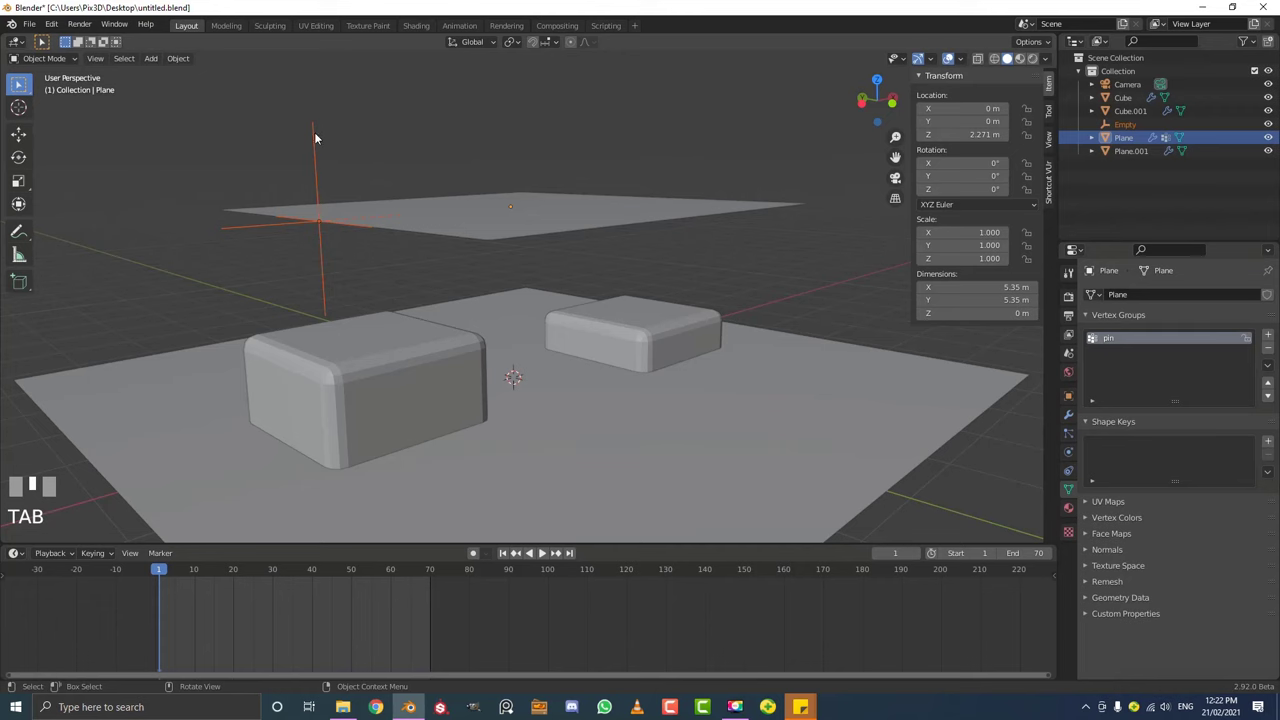
pyautogui.click(315, 132)
# Try moving the empty to test how it pulls the hooked cloth edge.
pyautogui.moveTo(317, 134); pyautogui.dragTo(337, 163, button='middle')
pyautogui.scroll(-2, 336, 256)
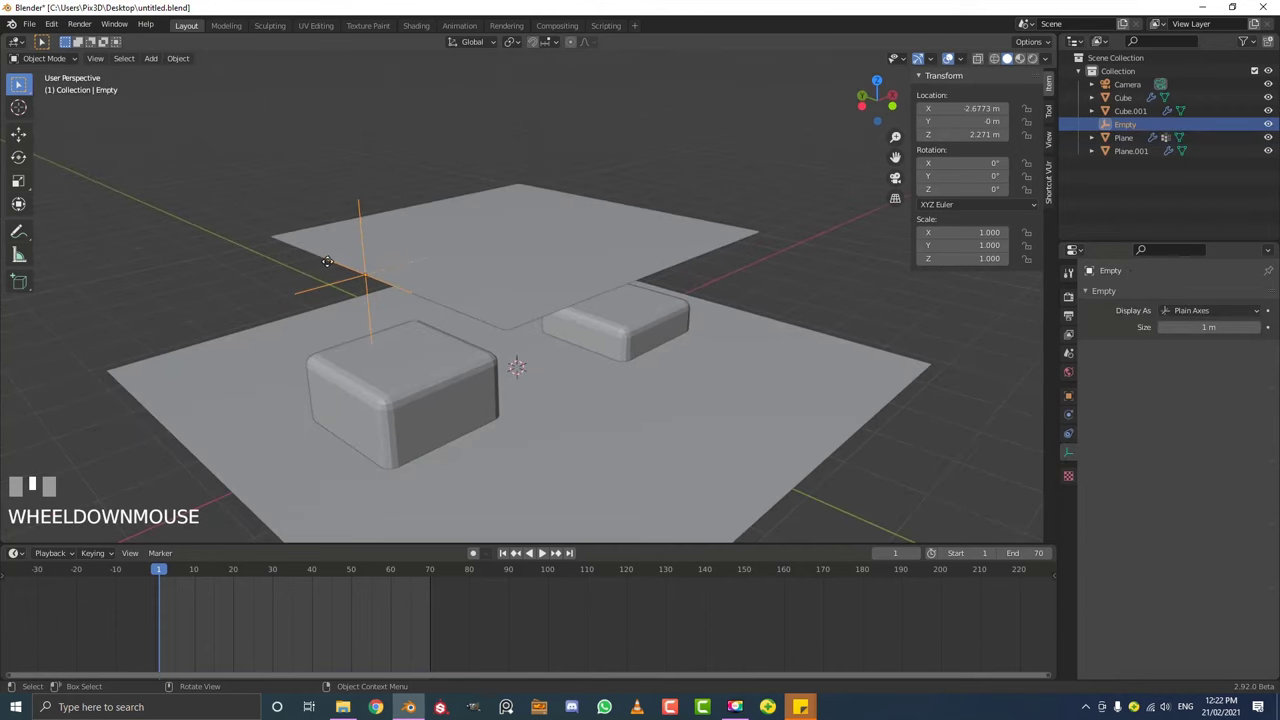
pyautogui.press('g')
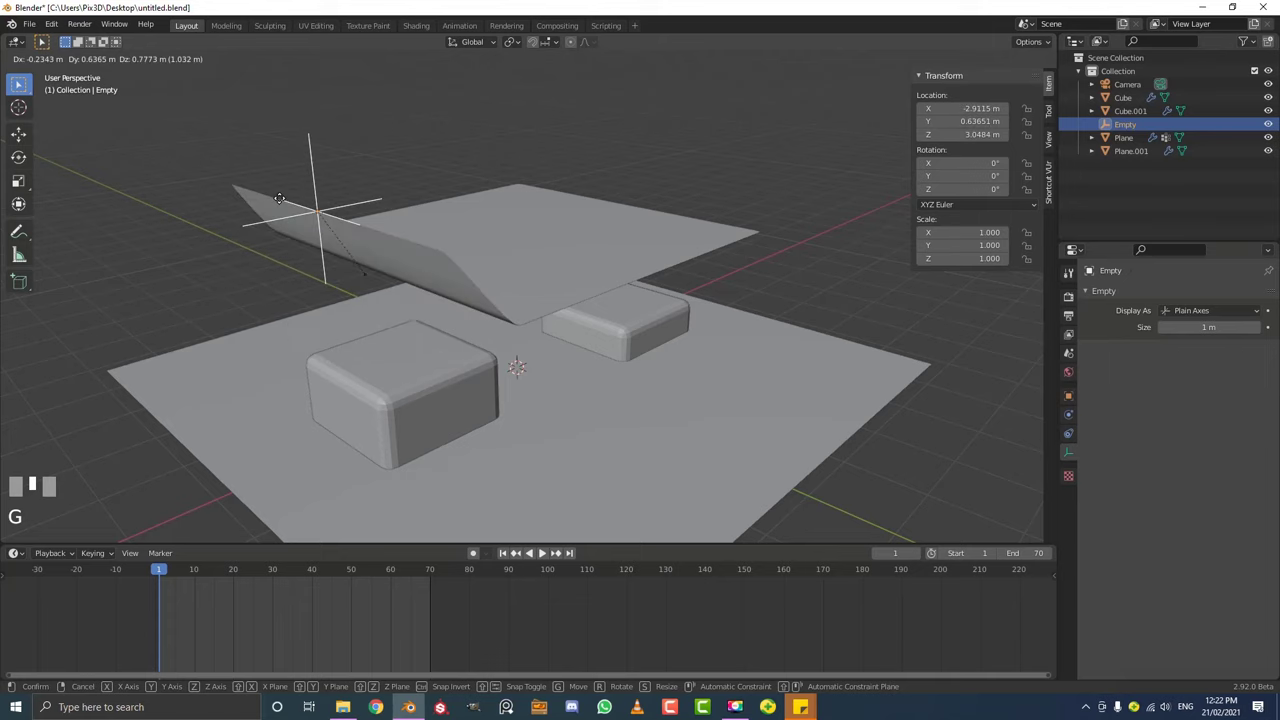
pyautogui.rightClick(337, 228)
# Play the cloth simulation and try moving the empty during playback to test the hooked edge, then stop playback.
pyautogui.press('space')
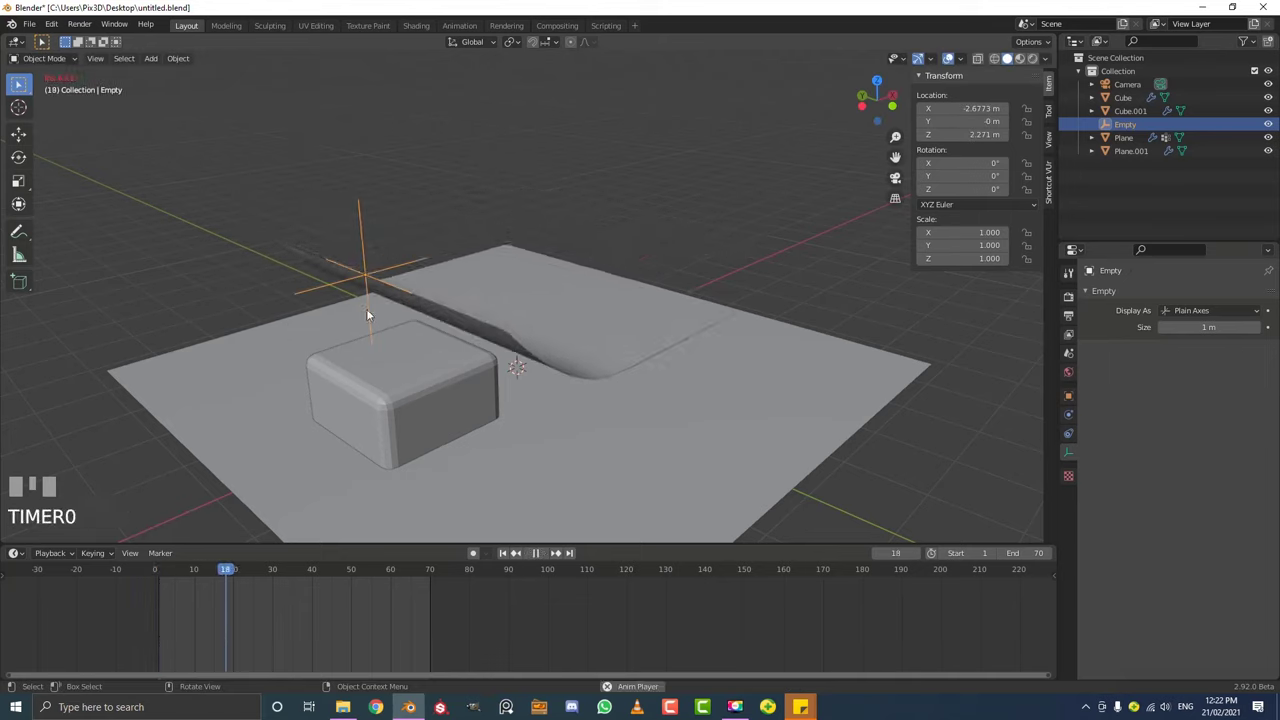
pyautogui.press('g')
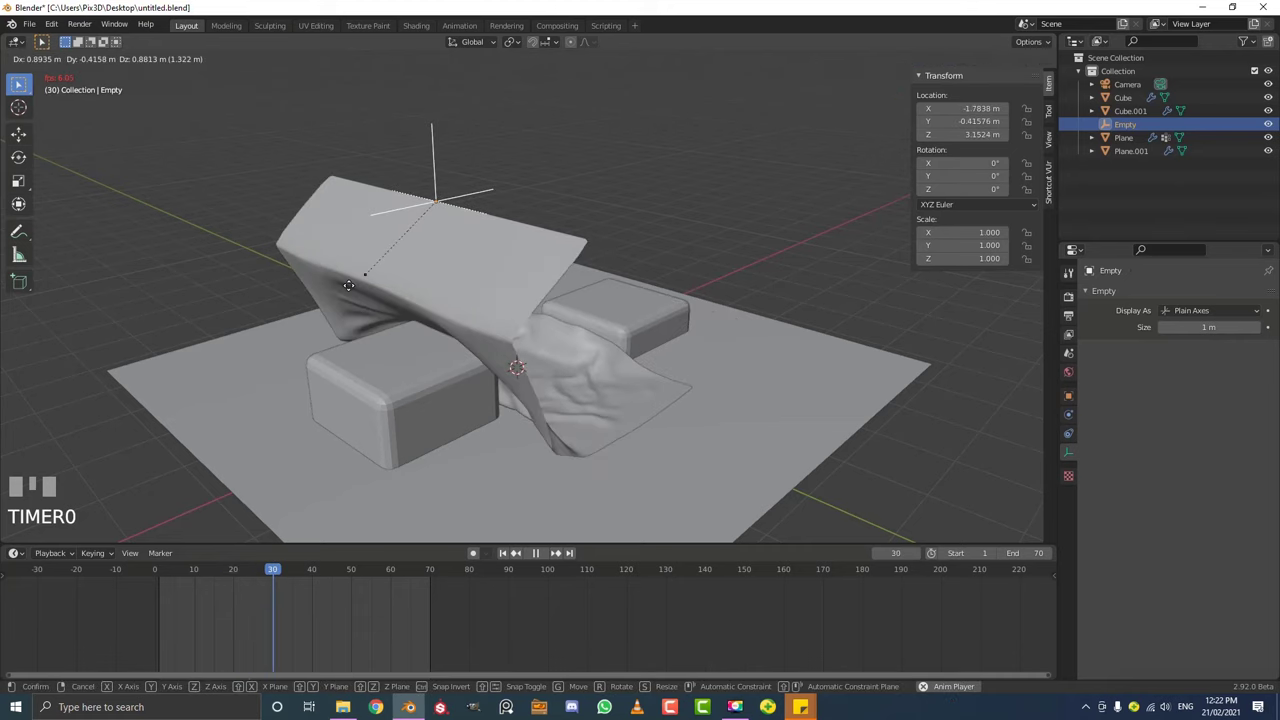
pyautogui.rightClick(441, 232)
pyautogui.rightClick(442, 236)
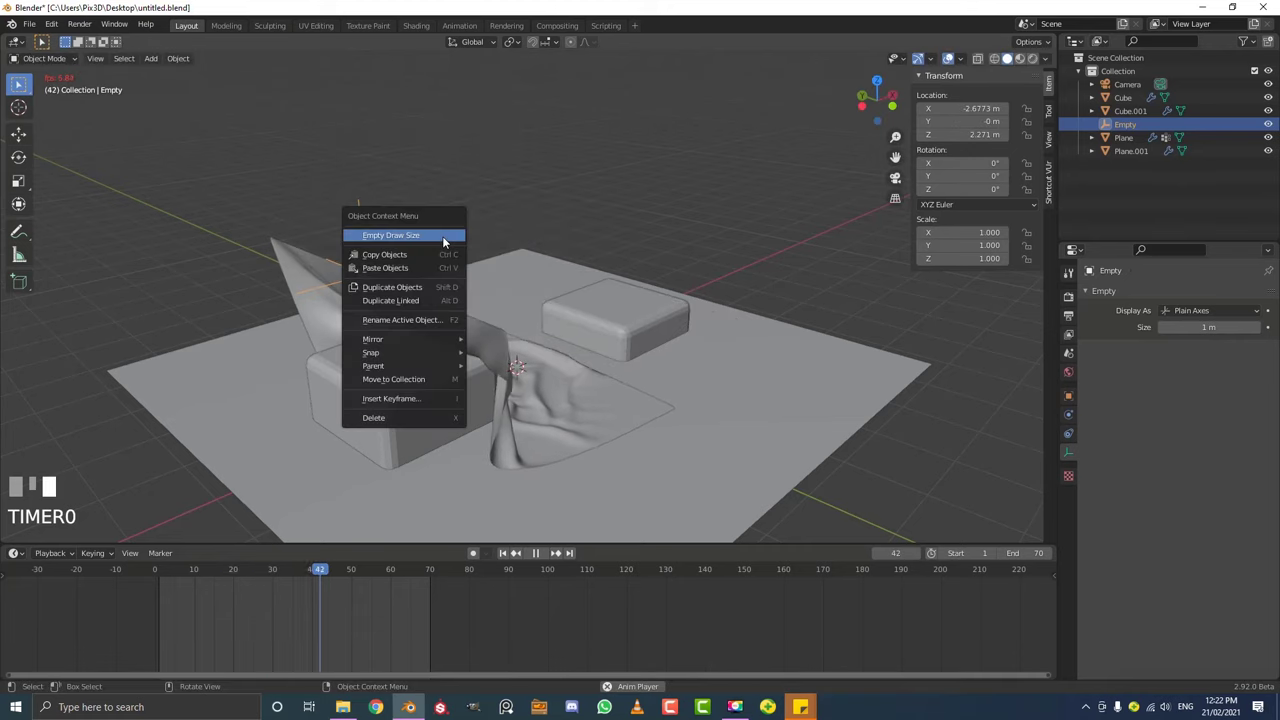
pyautogui.press('space')
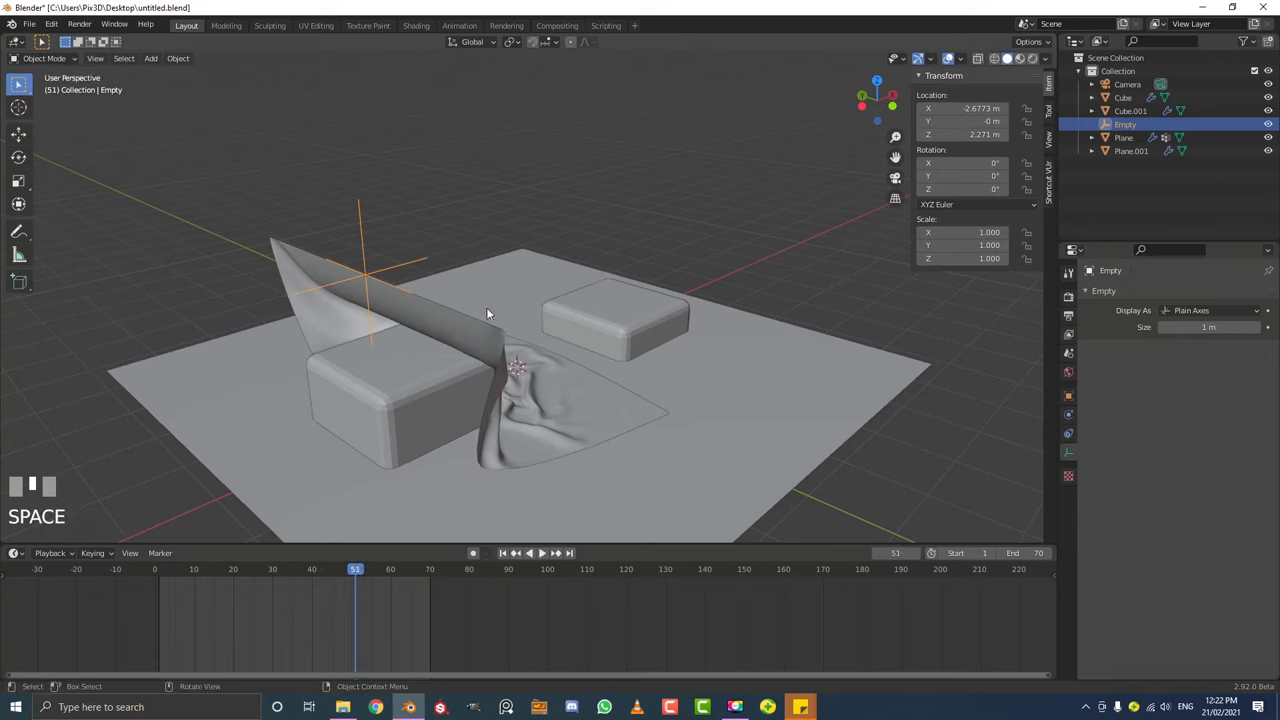
# Select the cloth plane and reorder its modifiers so that Hook-Empty sits above Cloth.
pyautogui.click(484, 335)
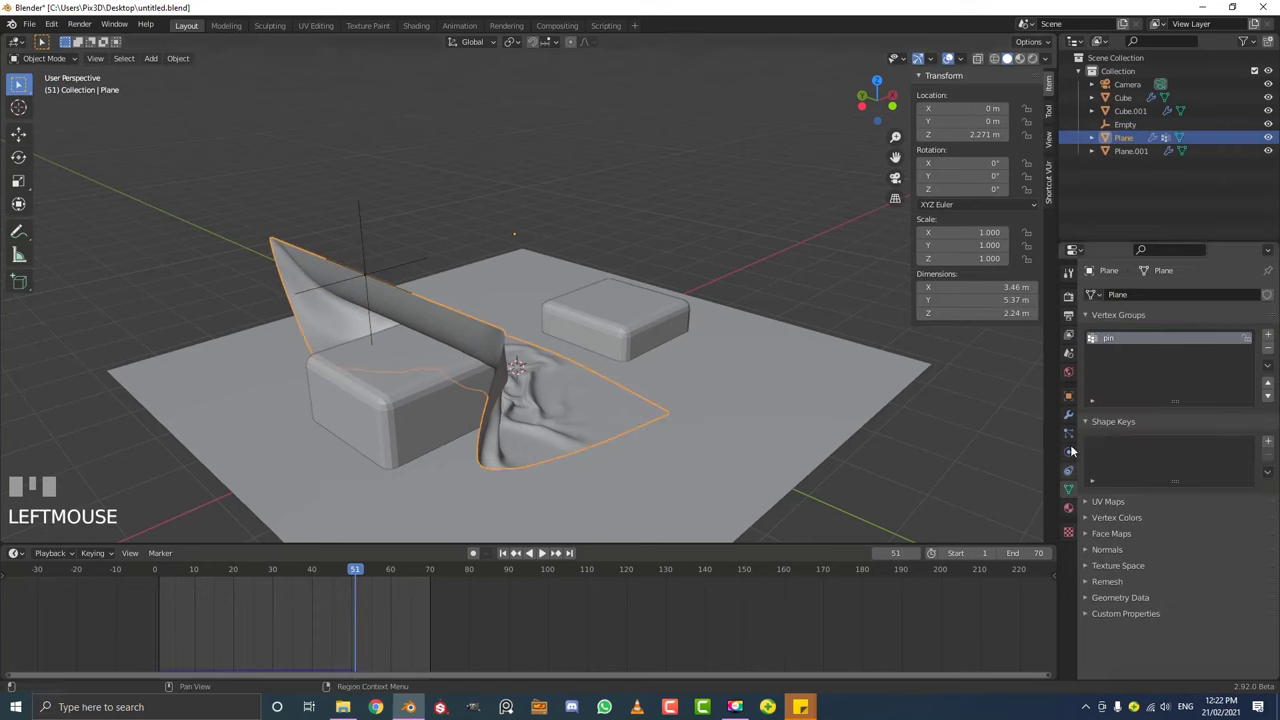
pyautogui.click(1068, 414)
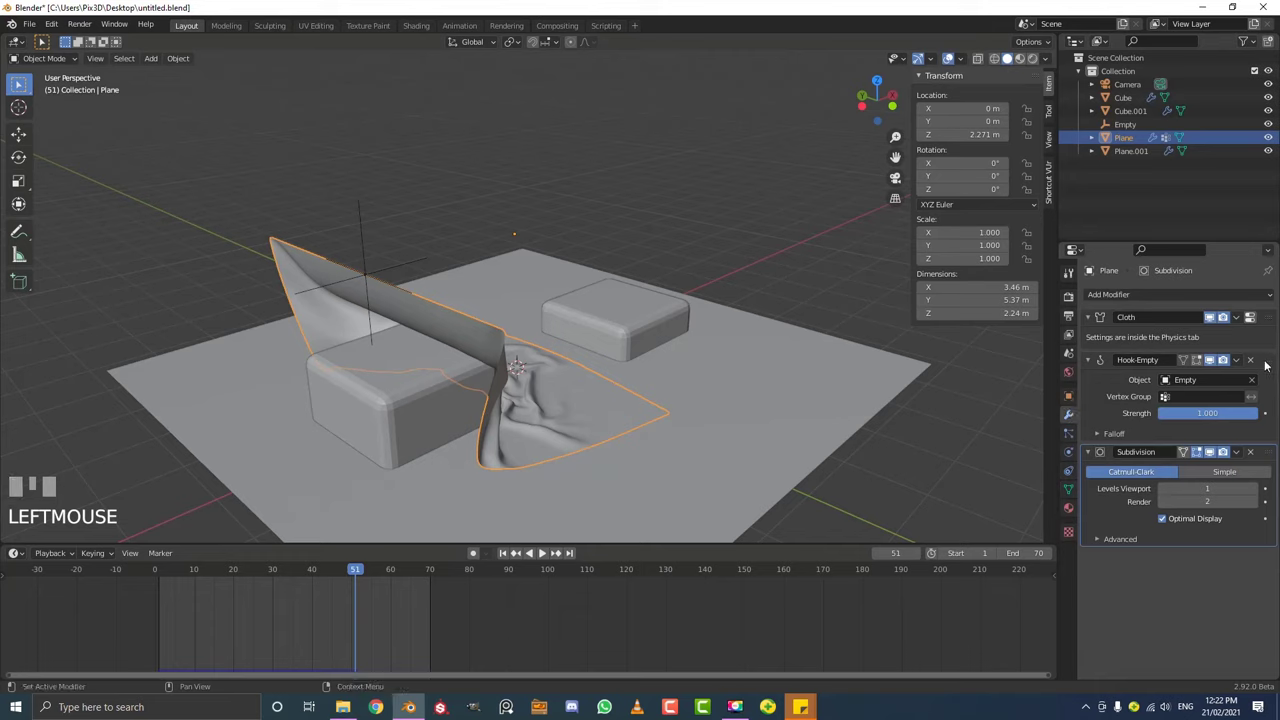
pyautogui.moveTo(1265, 367); pyautogui.dragTo(1266, 317)
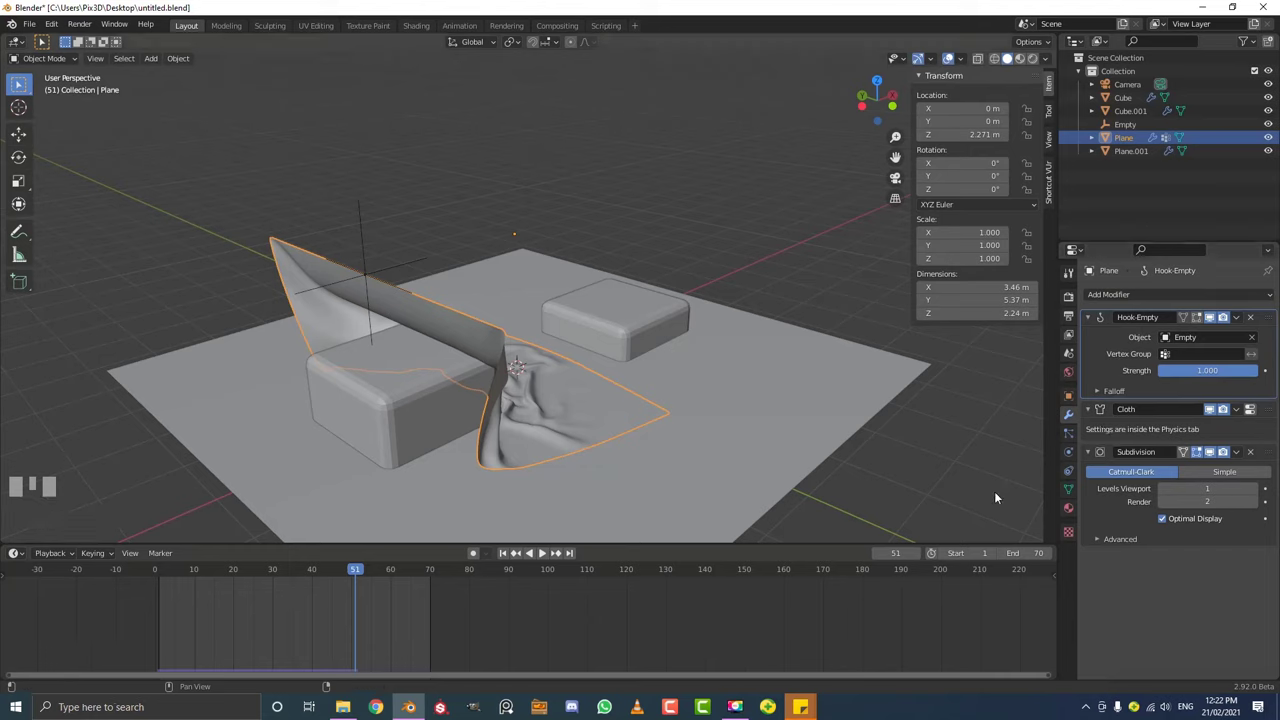
# Replay the simulation from the start, try moving the empty to test the reordered hook, and return to frame 1.
pyautogui.moveTo(364, 569); pyautogui.dragTo(156, 583)
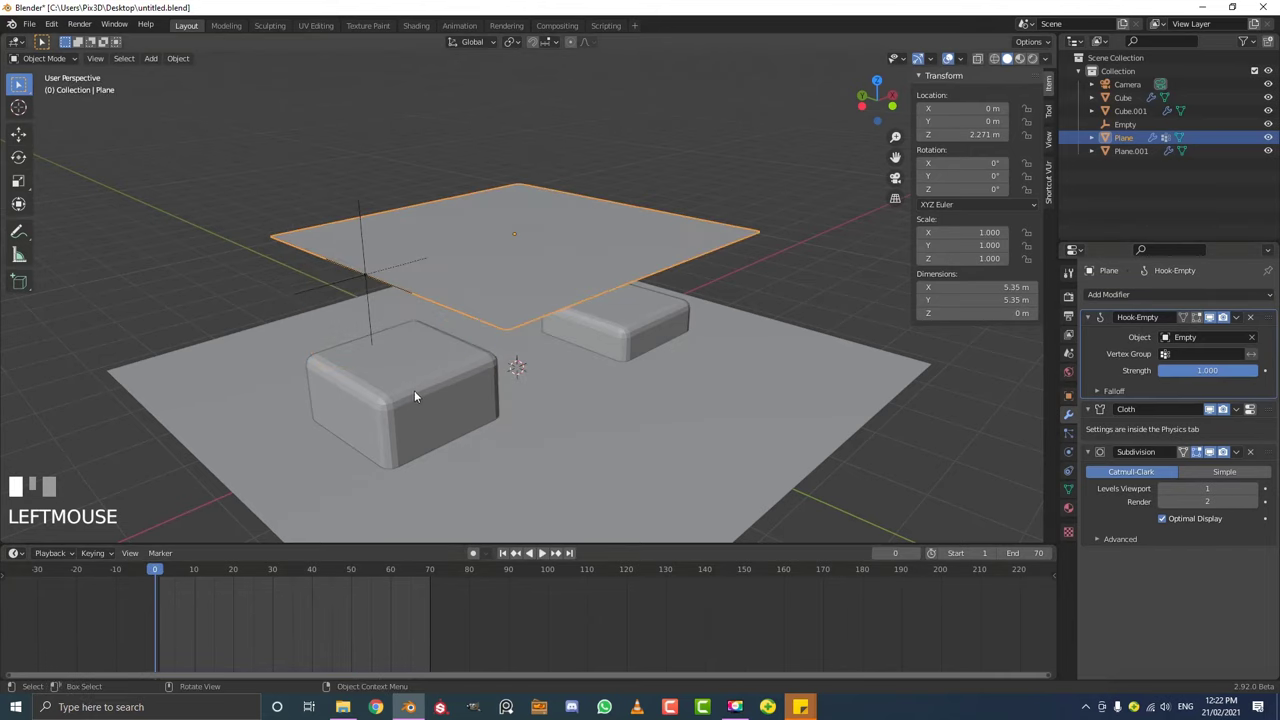
pyautogui.press('space')
pyautogui.click(359, 204)
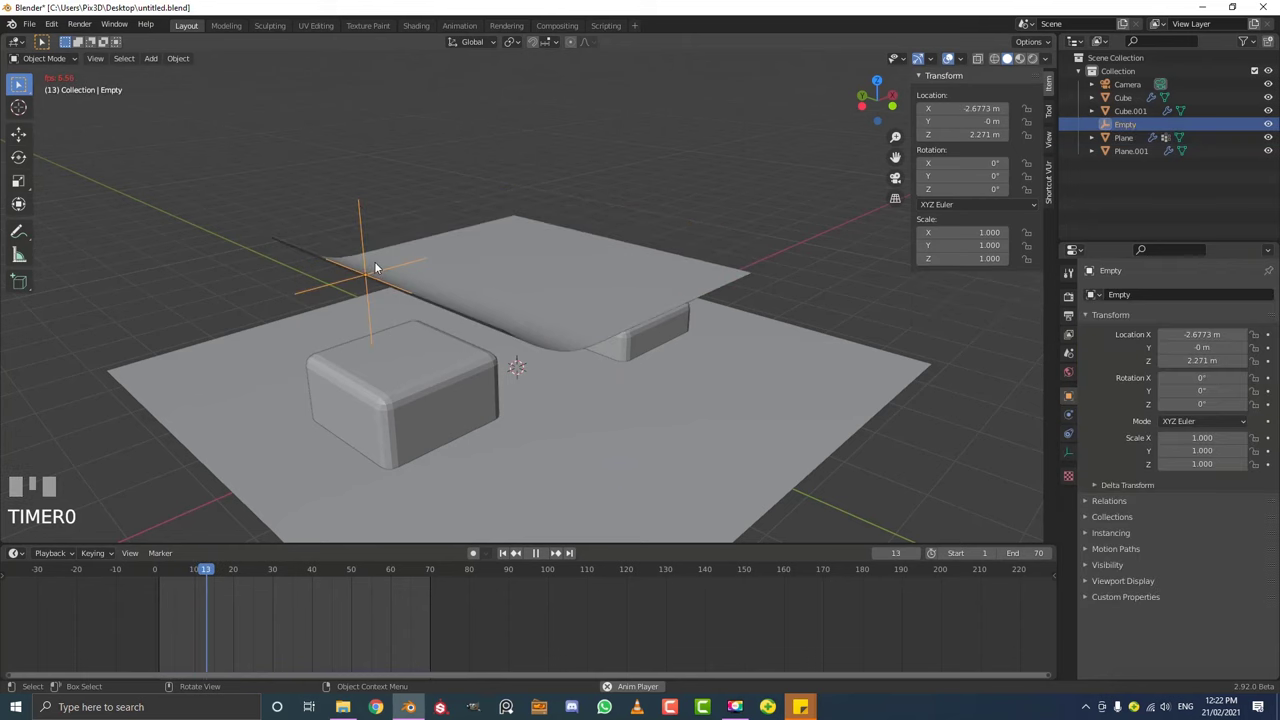
pyautogui.press('g')
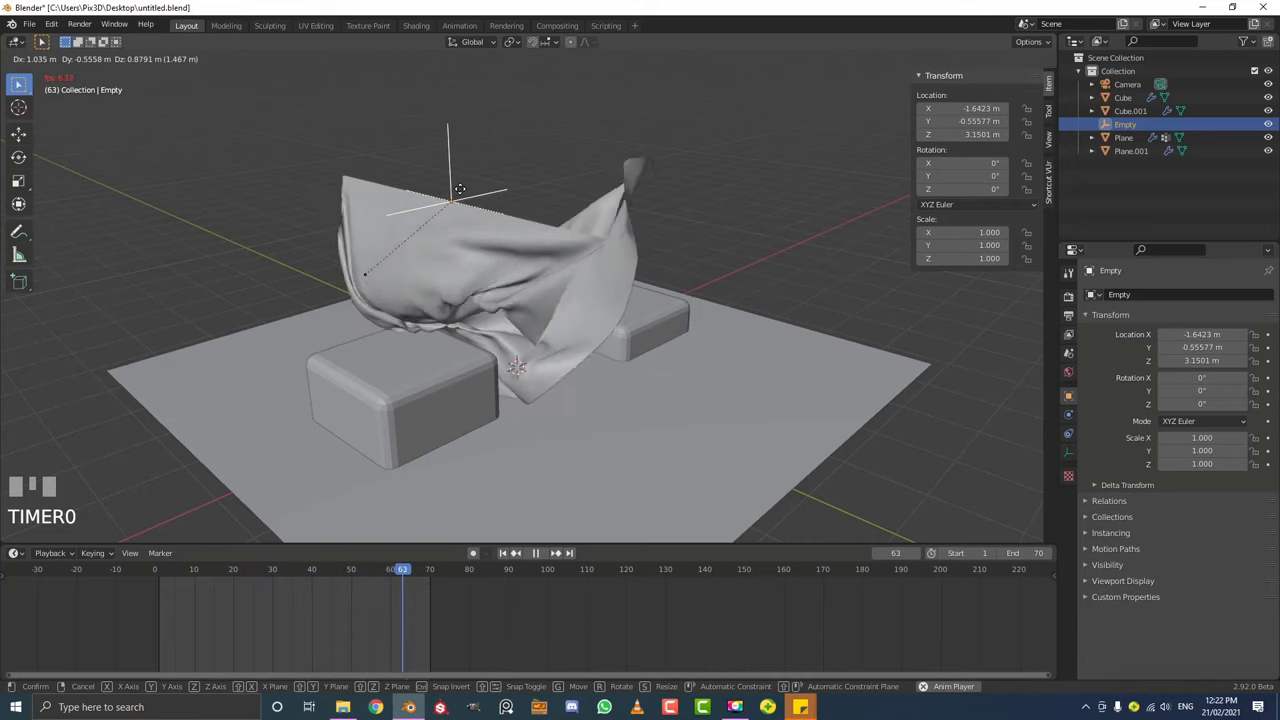
pyautogui.rightClick(501, 189)
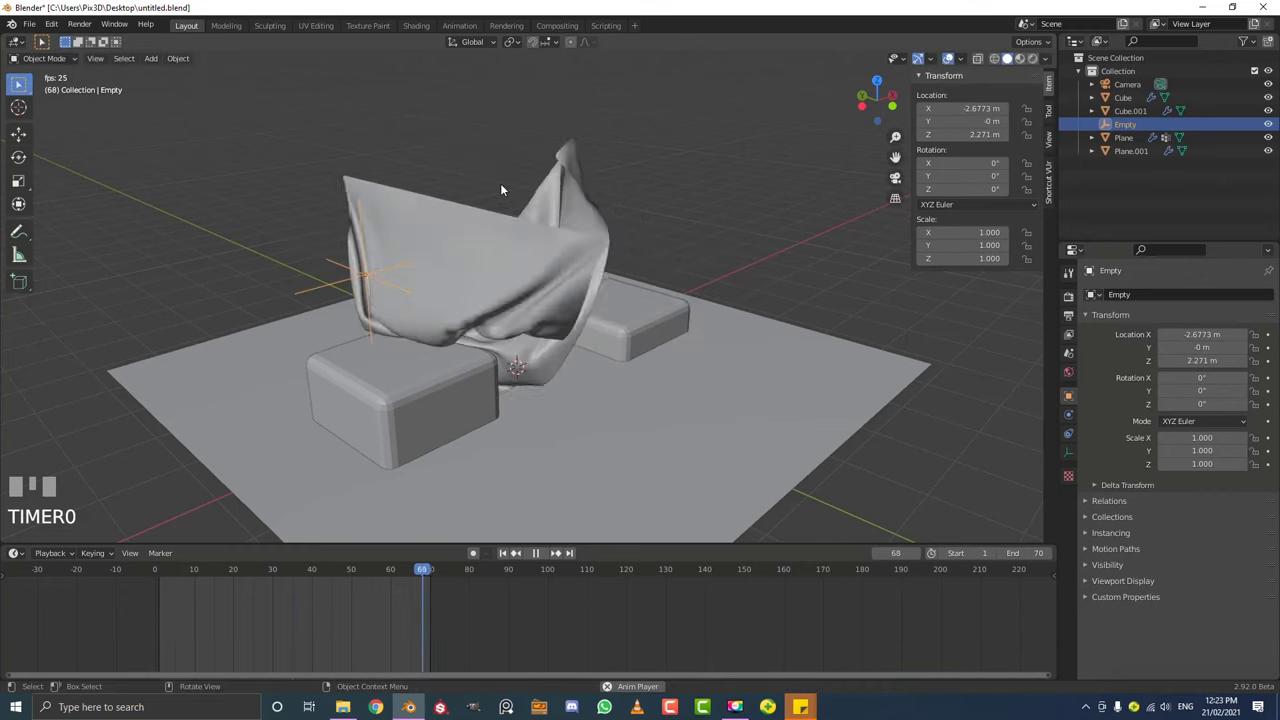
pyautogui.press('space')
pyautogui.hotkey('shift', 'Left')
# Add a cylinder mesh and scale it down uniformly to about 0.074 in front view.
pyautogui.moveTo(501, 189); pyautogui.dragTo(362, 264, button='middle')
pyautogui.scroll(2, 362, 264)
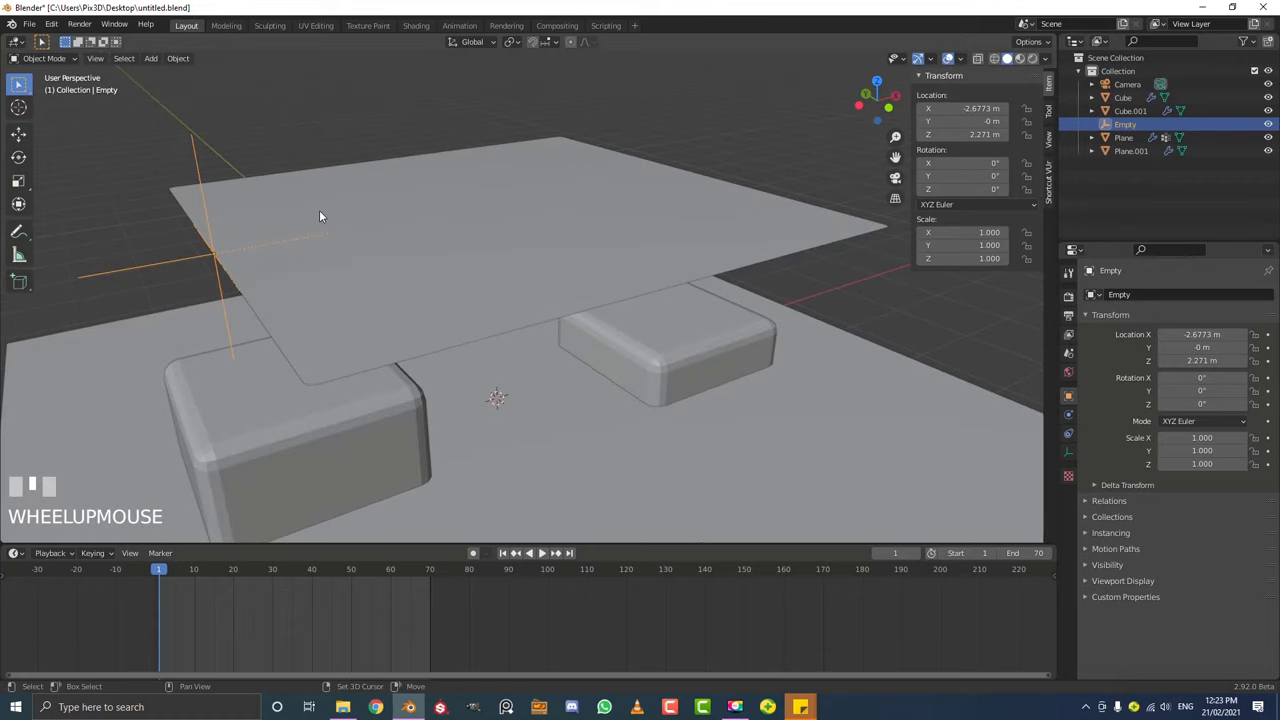
pyautogui.hotkey('shift', 'a')
pyautogui.moveTo(319, 210)
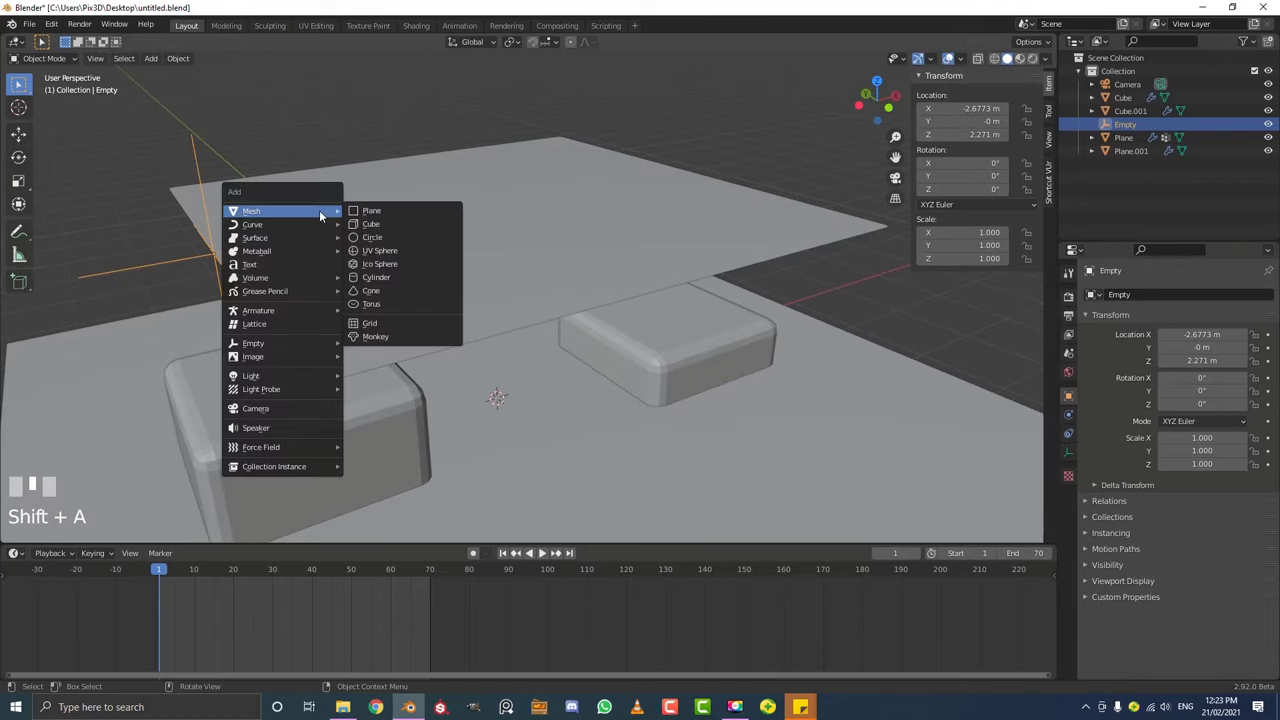
pyautogui.click(385, 277)
pyautogui.scroll(-4, 606, 298)
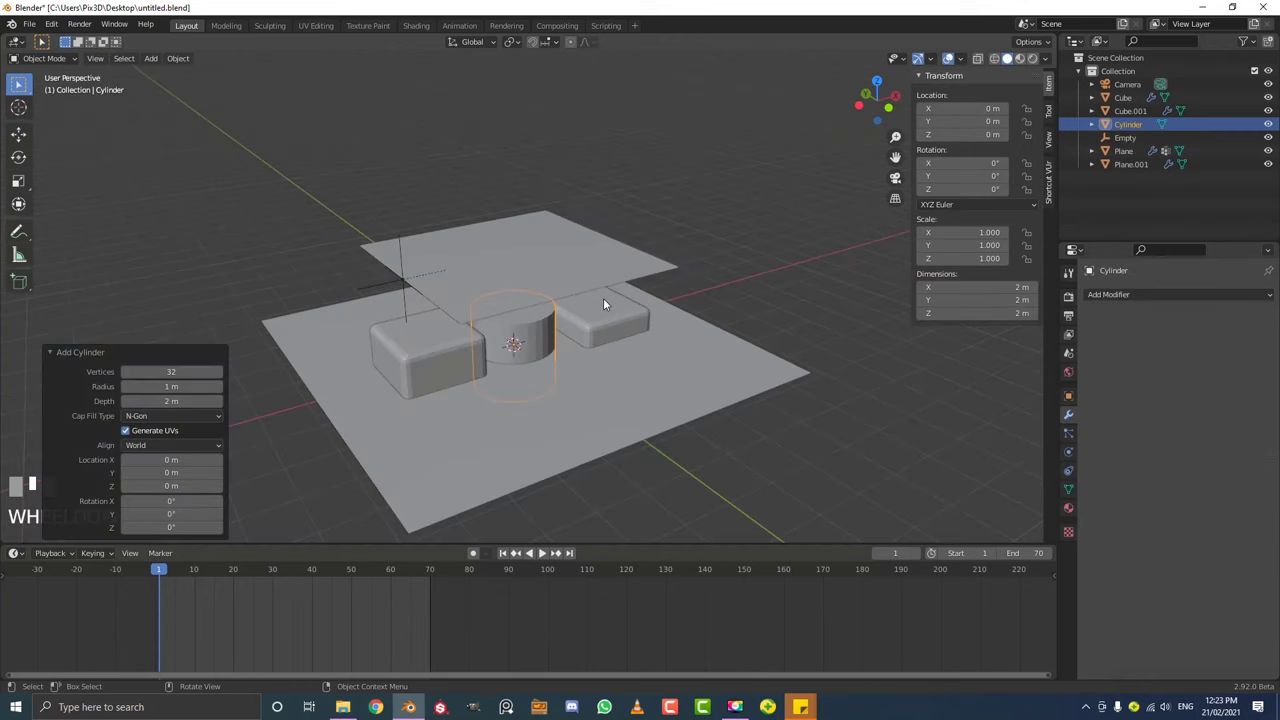
pyautogui.press('KP_1')
pyautogui.scroll(4, 603, 299)
pyautogui.press('s')
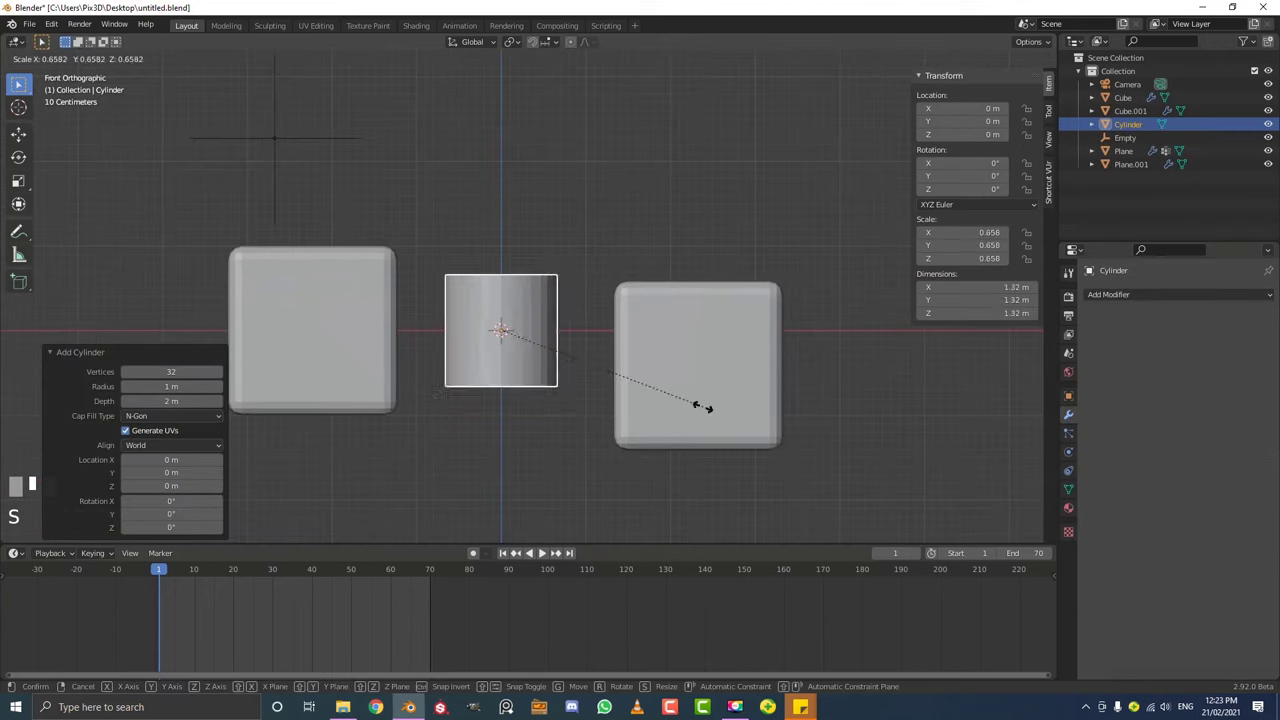
pyautogui.click(519, 347)
# Switch to wireframe shading and move the cylinder onto the empty at about X -2.67 m, Z 2.276 m.
pyautogui.keyDown('shift'); pyautogui.moveTo(517, 346); pyautogui.dragTo(645, 432, button='middle'); pyautogui.keyUp('shift')
pyautogui.press('z')
pyautogui.click(486, 335)
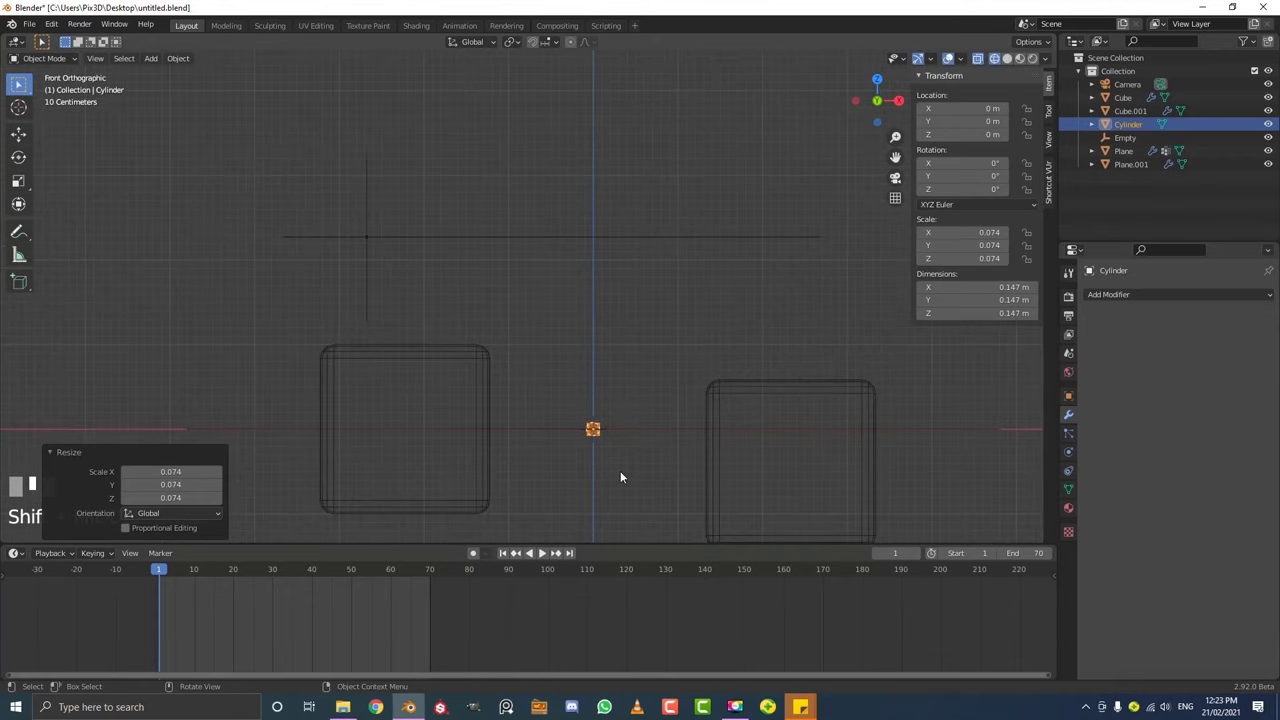
pyautogui.press('g')
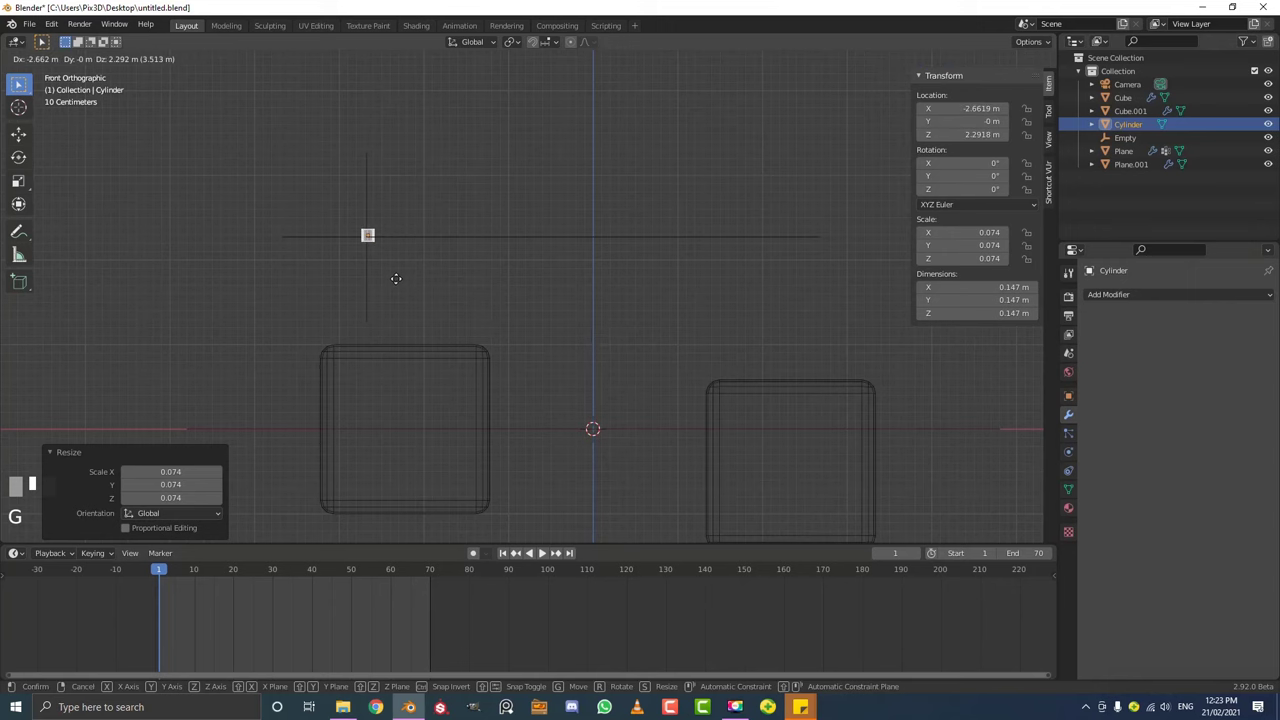
pyautogui.click(396, 285)
# Return to solid shading and rotate the cylinder 90° about the X axis.
pyautogui.moveTo(396, 285)
pyautogui.keyDown('shift'); pyautogui.mouseDown(button='middle')
pyautogui.moveTo(492, 275)
pyautogui.moveTo(535, 296)
pyautogui.mouseUp(button='middle'); pyautogui.keyUp('shift')
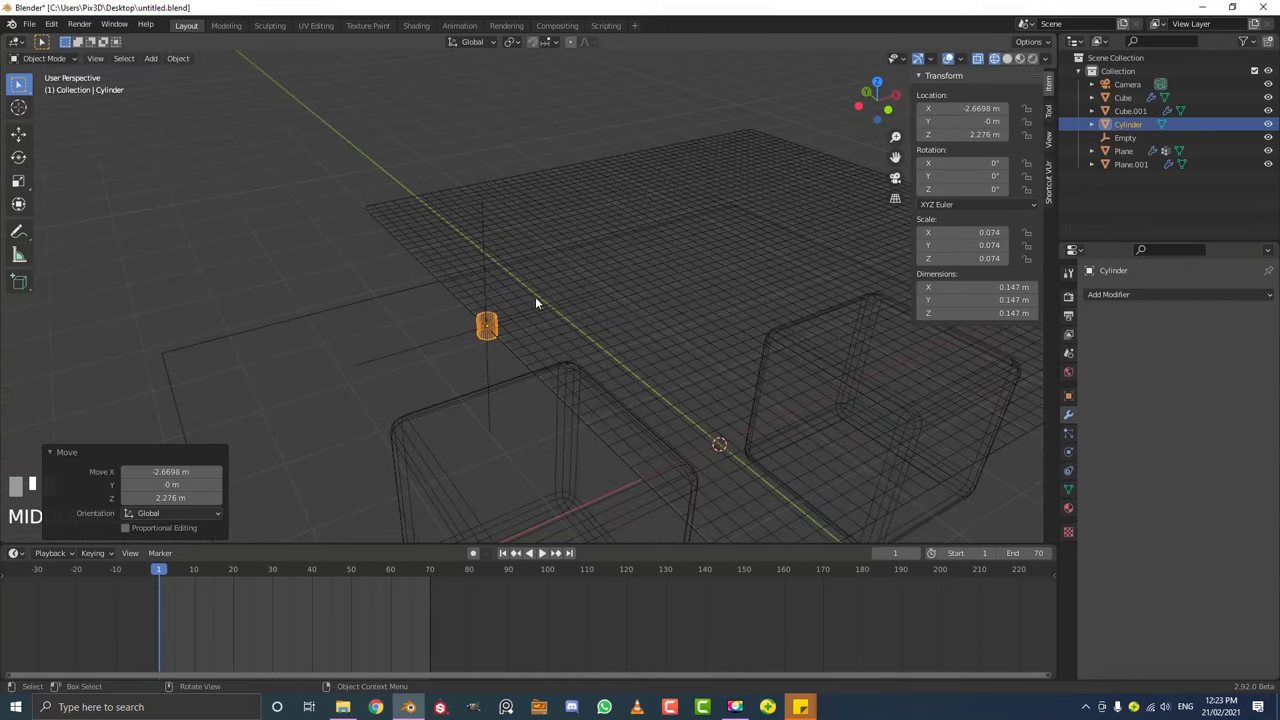
pyautogui.press('z')
pyautogui.click(632, 294)
pyautogui.moveTo(502, 342); pyautogui.dragTo(551, 363, button='middle')
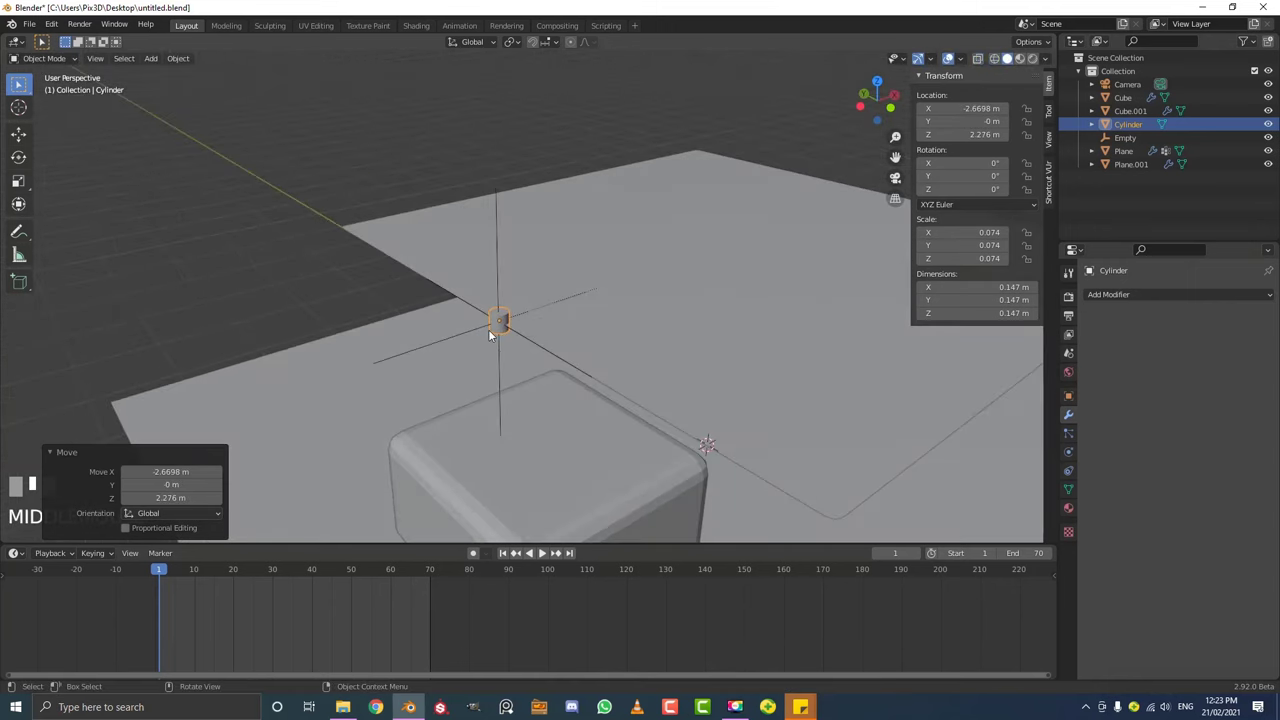
pyautogui.write('rx90')
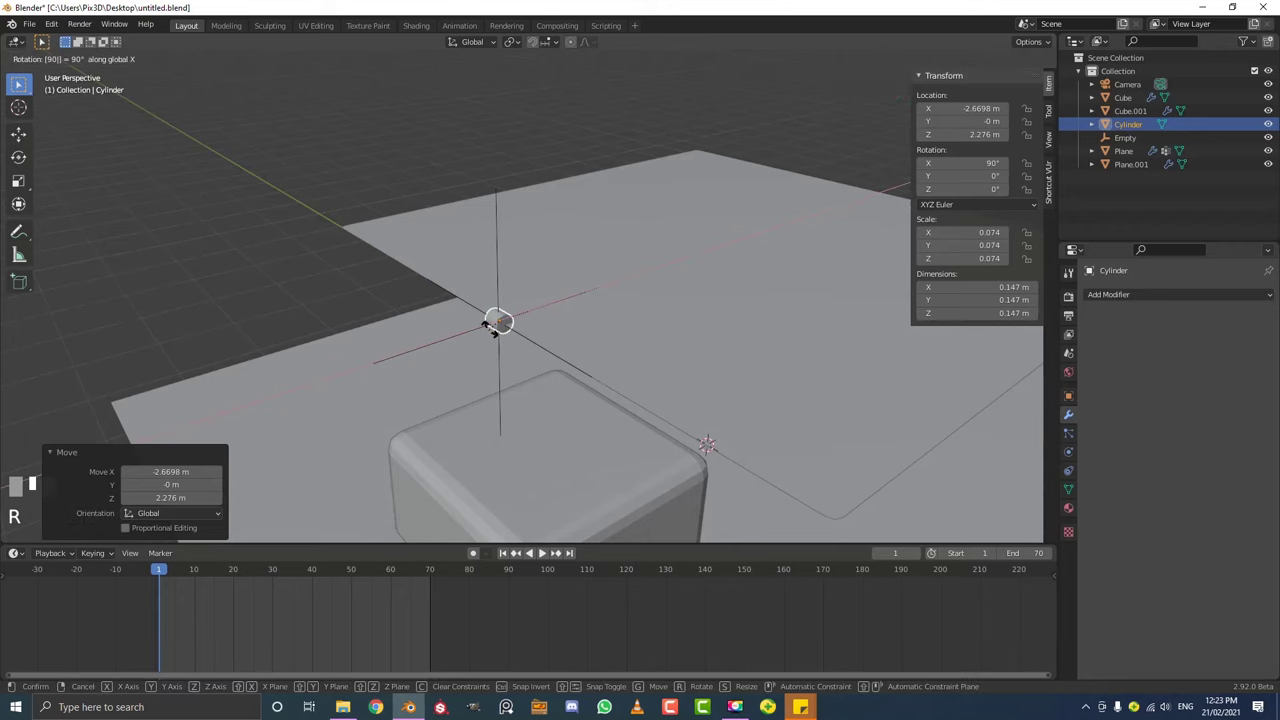
pyautogui.press('Return')
# Stretch the cylinder along the global Y axis into a rod about 5.59 m long spanning the cloth edge.
pyautogui.scroll(-3, 488, 329)
pyautogui.moveTo(530, 336); pyautogui.dragTo(612, 343, button='middle')
pyautogui.press('s')
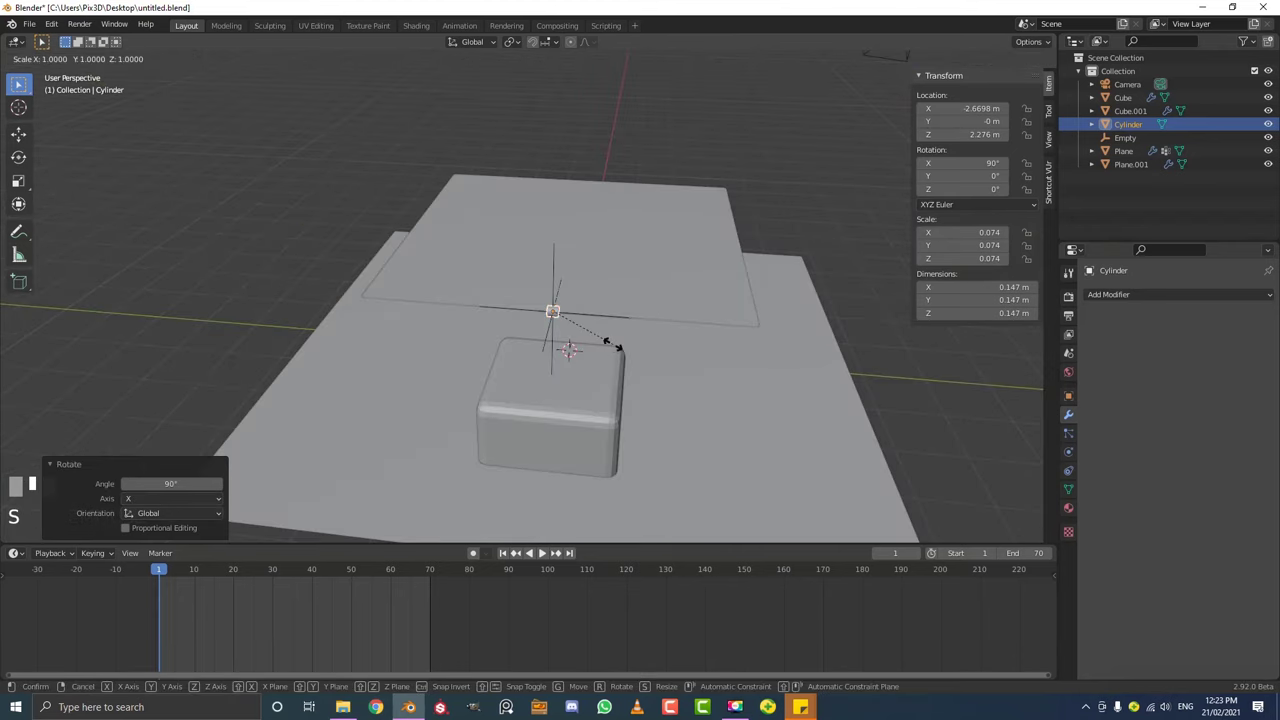
pyautogui.press('y')
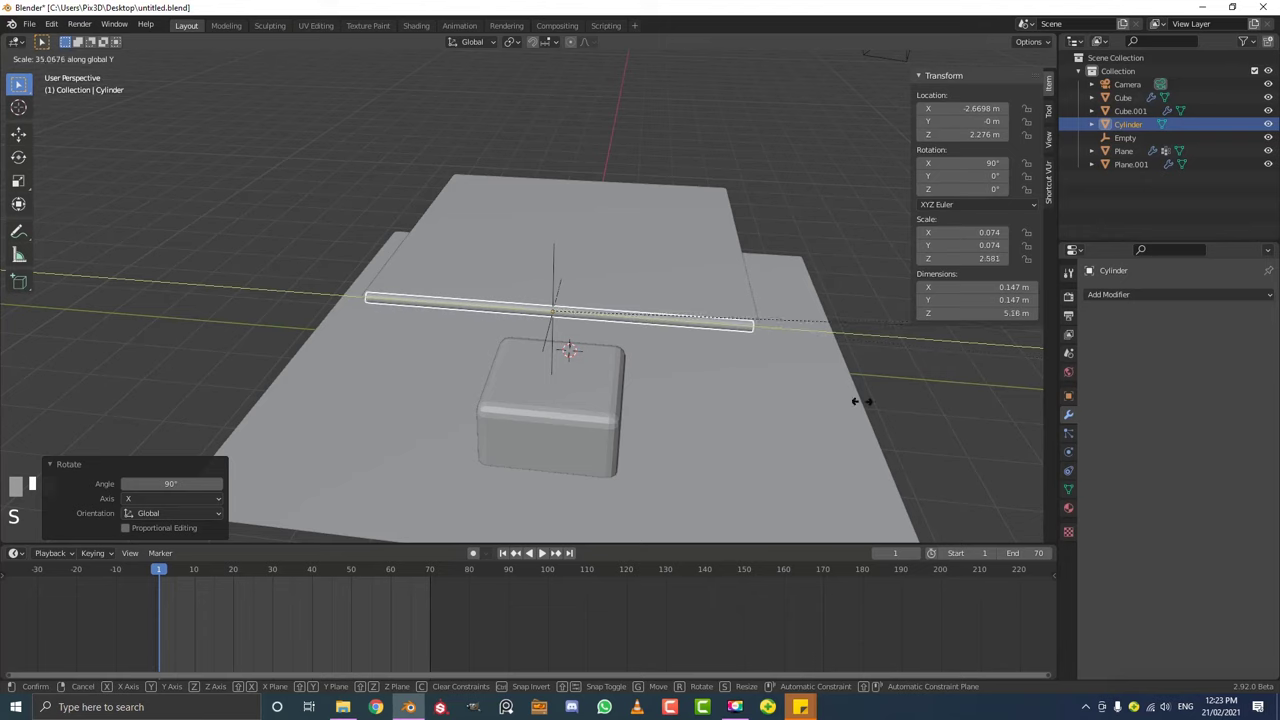
pyautogui.click(956, 372)
# Parent the cylinder rod to the empty using Object (Keep Transform).
pyautogui.moveTo(956, 372); pyautogui.dragTo(512, 279, button='middle')
pyautogui.scroll(3, 190, 253)
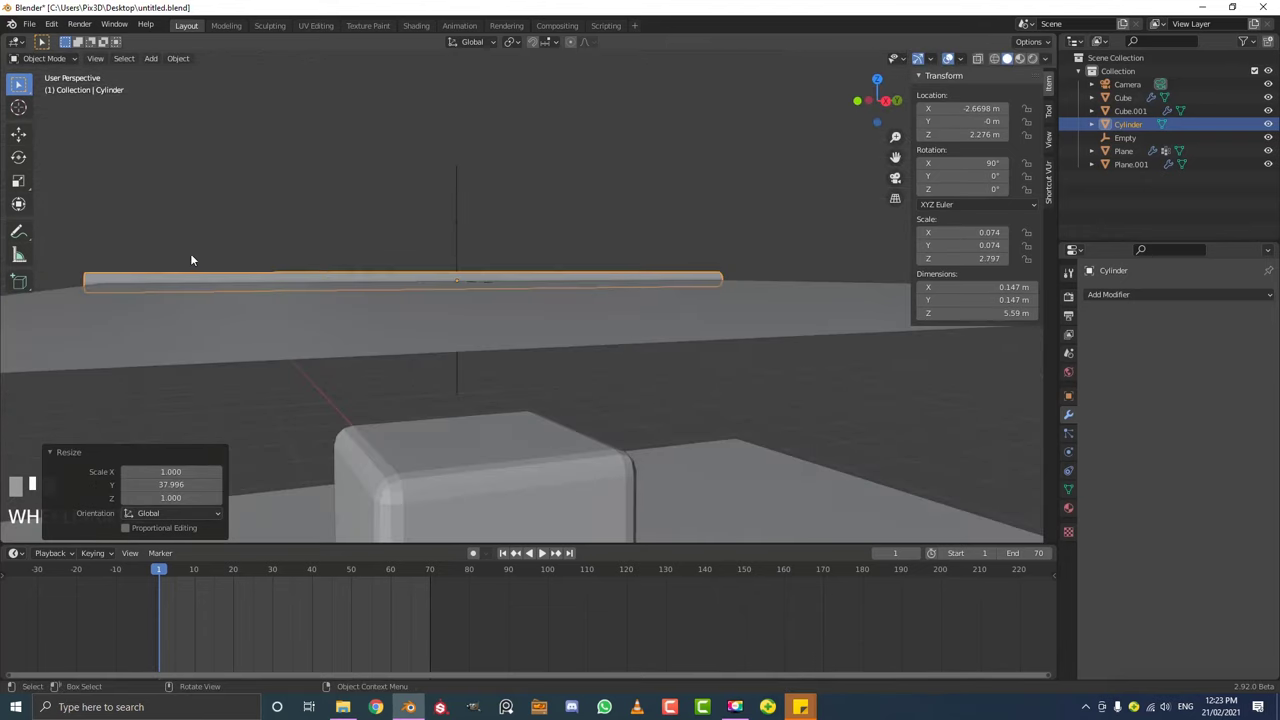
pyautogui.moveTo(190, 253); pyautogui.dragTo(499, 127, button='middle')
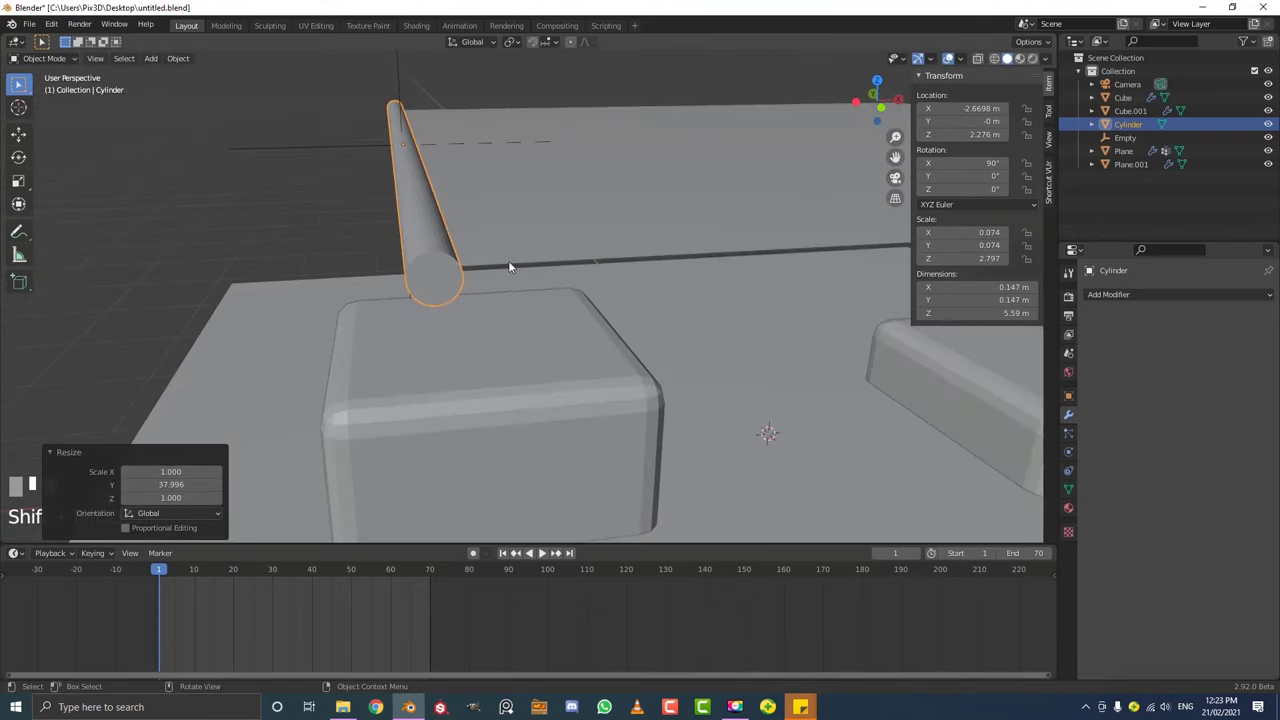
pyautogui.moveTo(531, 194); pyautogui.dragTo(436, 187, button='middle')
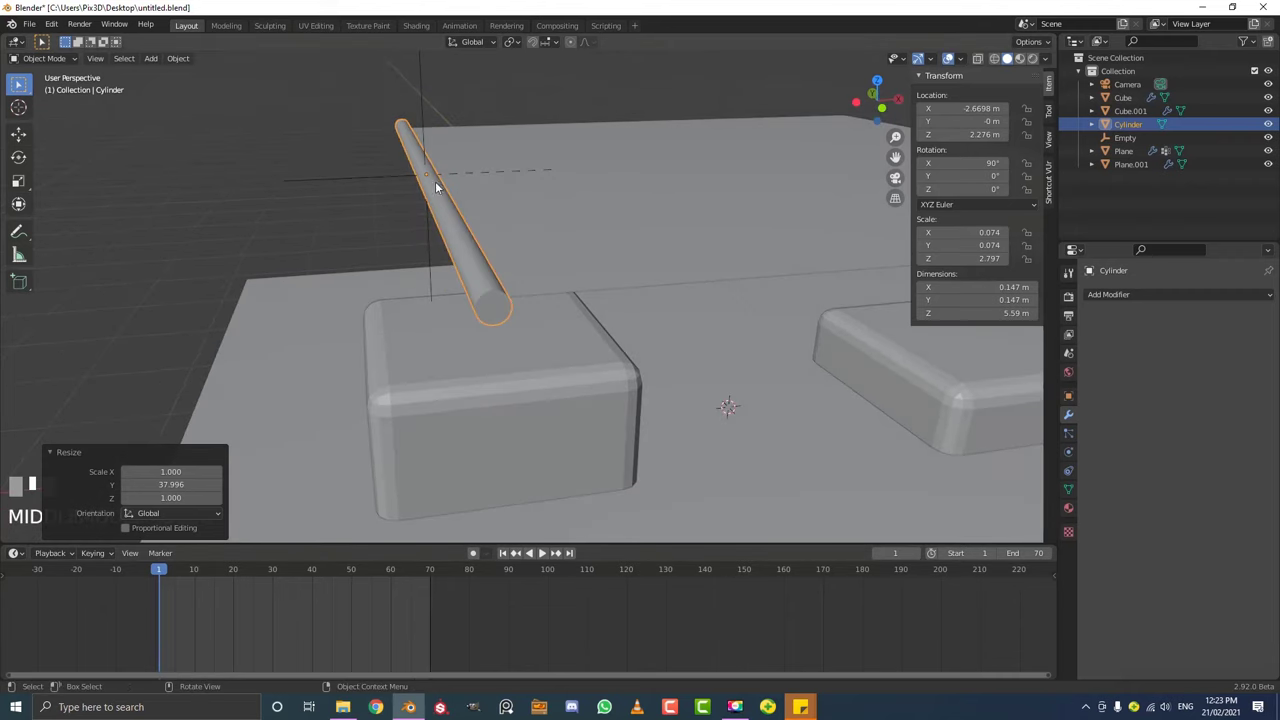
pyautogui.keyDown('shift'); pyautogui.click(420, 77); pyautogui.keyUp('shift')
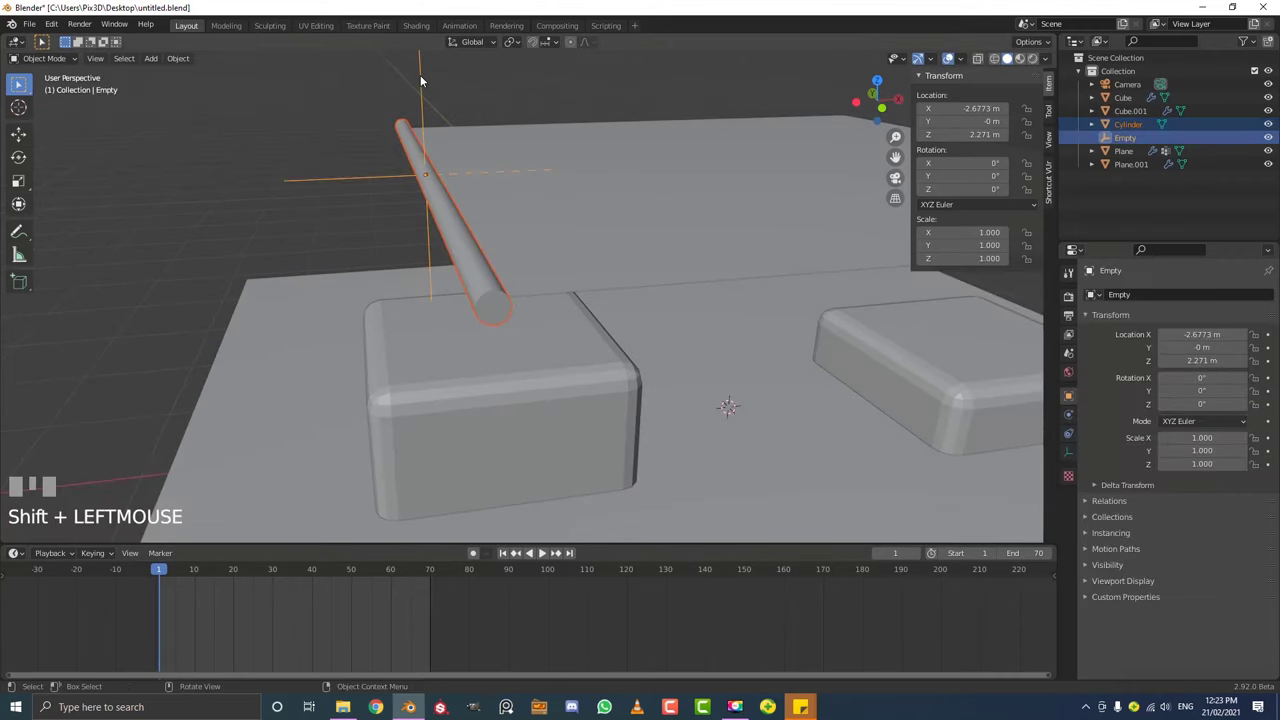
pyautogui.hotkey('ctrl', 'p')
pyautogui.click(420, 82)
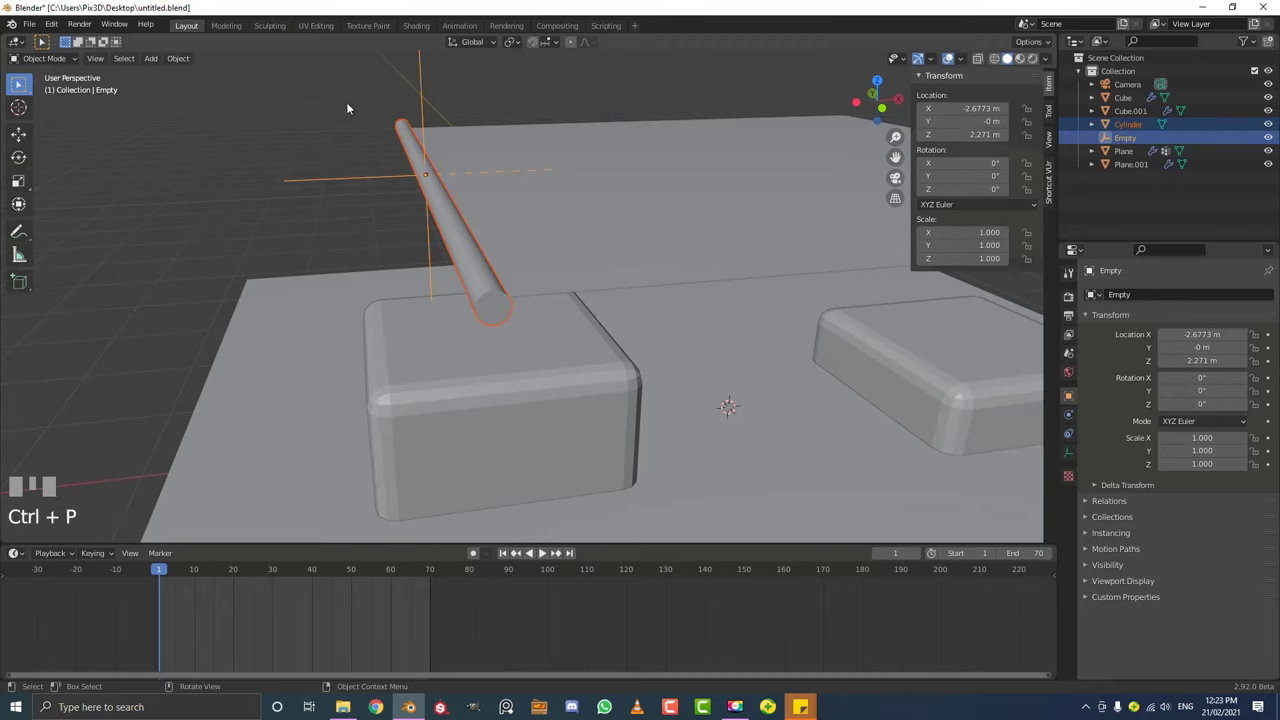
pyautogui.hotkey('ctrl', 'p')
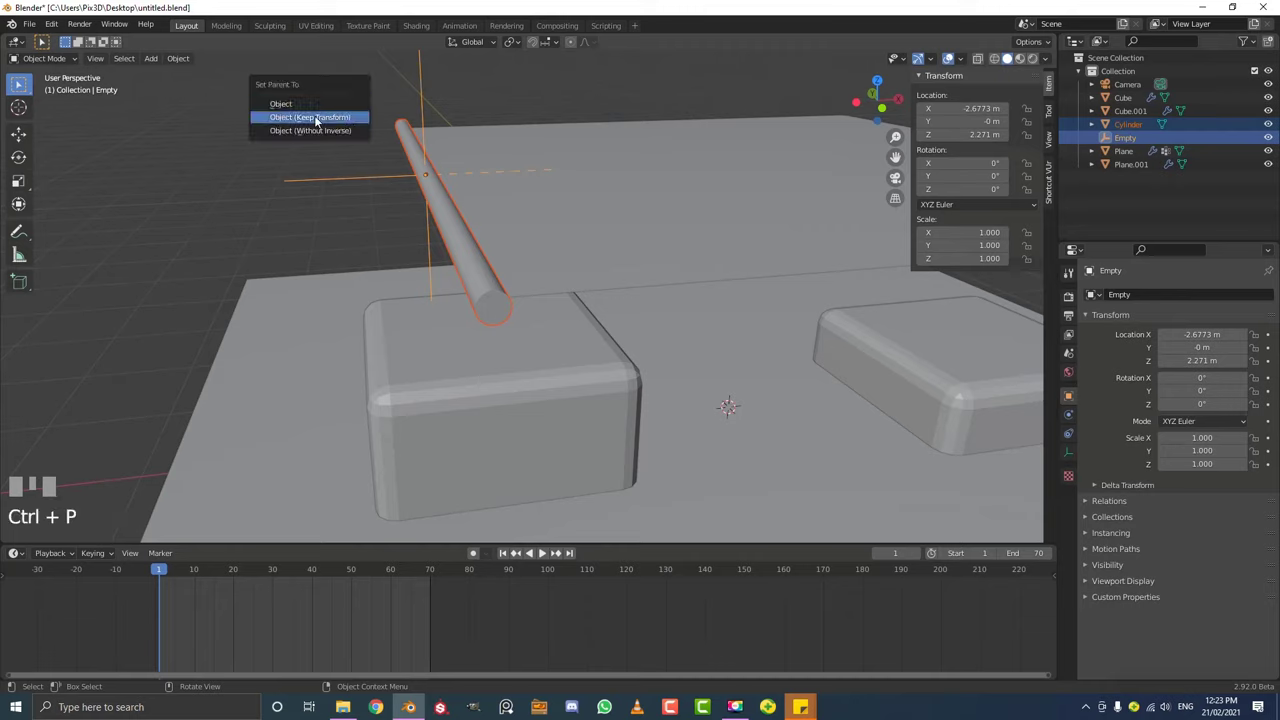
pyautogui.click(330, 117)
# Select the cylinder rod alone and enable Collision physics on it.
pyautogui.click(449, 216)
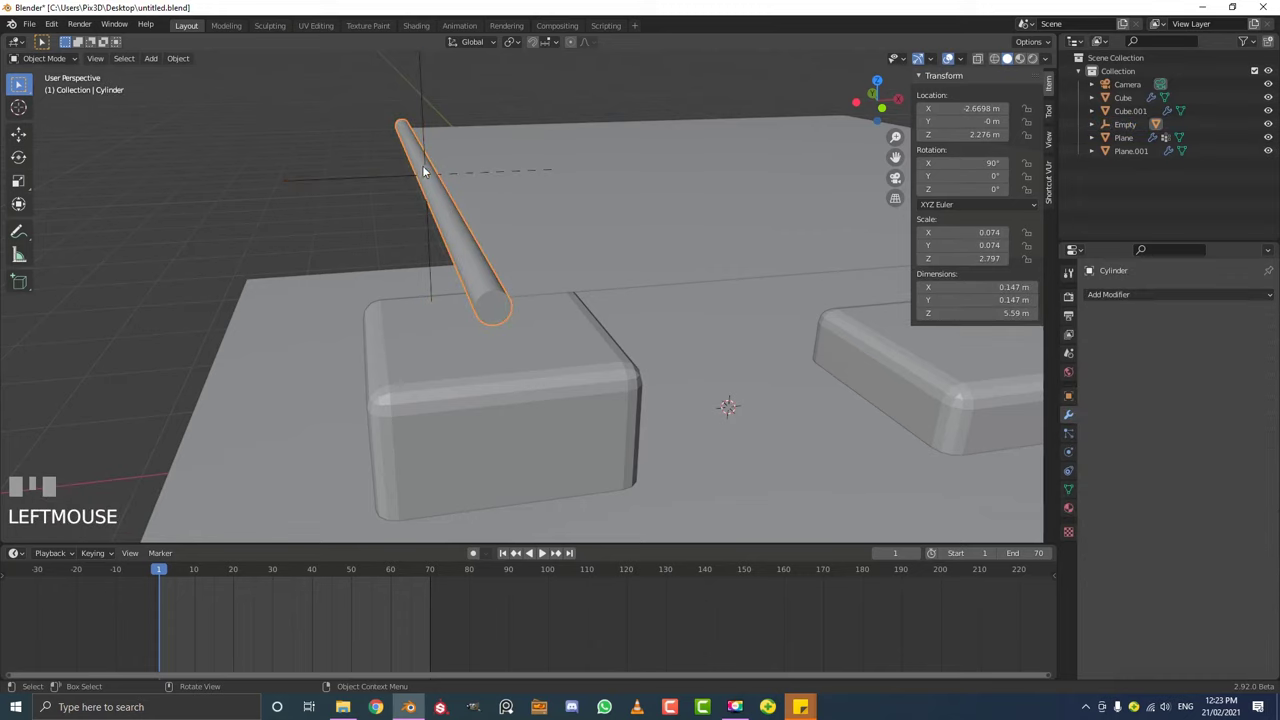
pyautogui.click(1069, 453)
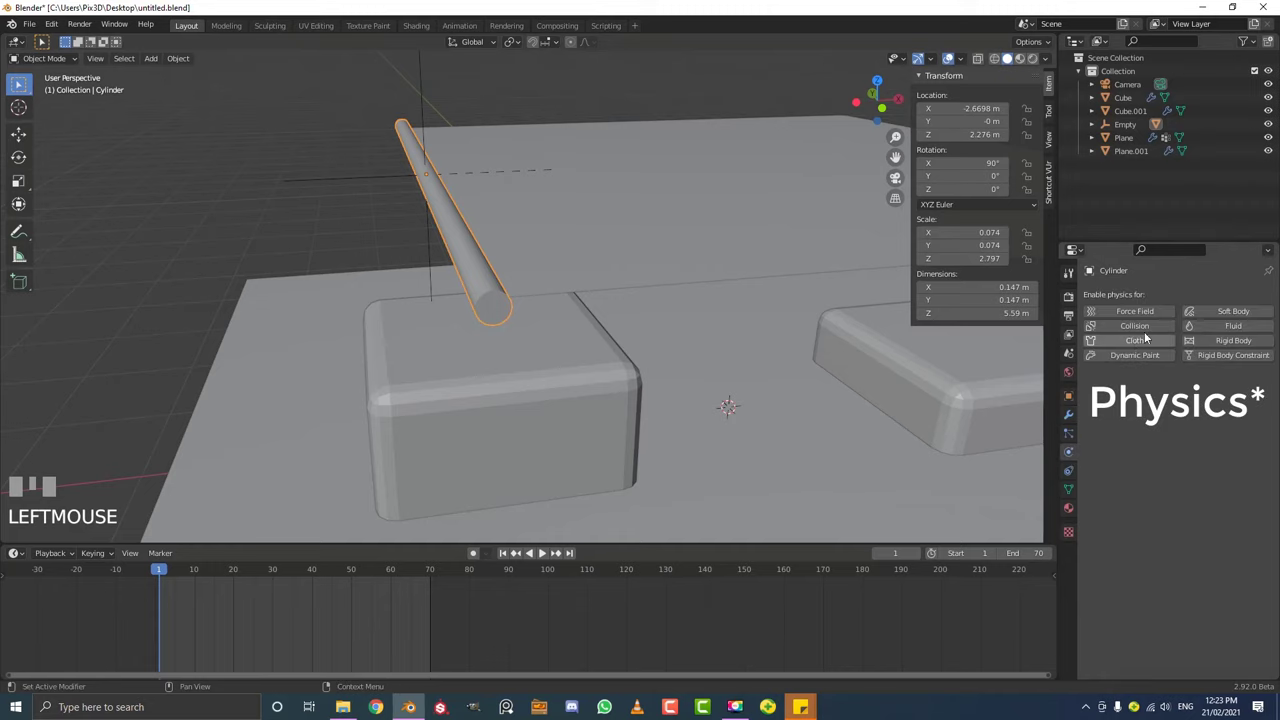
pyautogui.click(1128, 328)
# Play the simulation, select the empty, and try moving it to test the rod together with the hooked cloth.
pyautogui.scroll(-4, 518, 290)
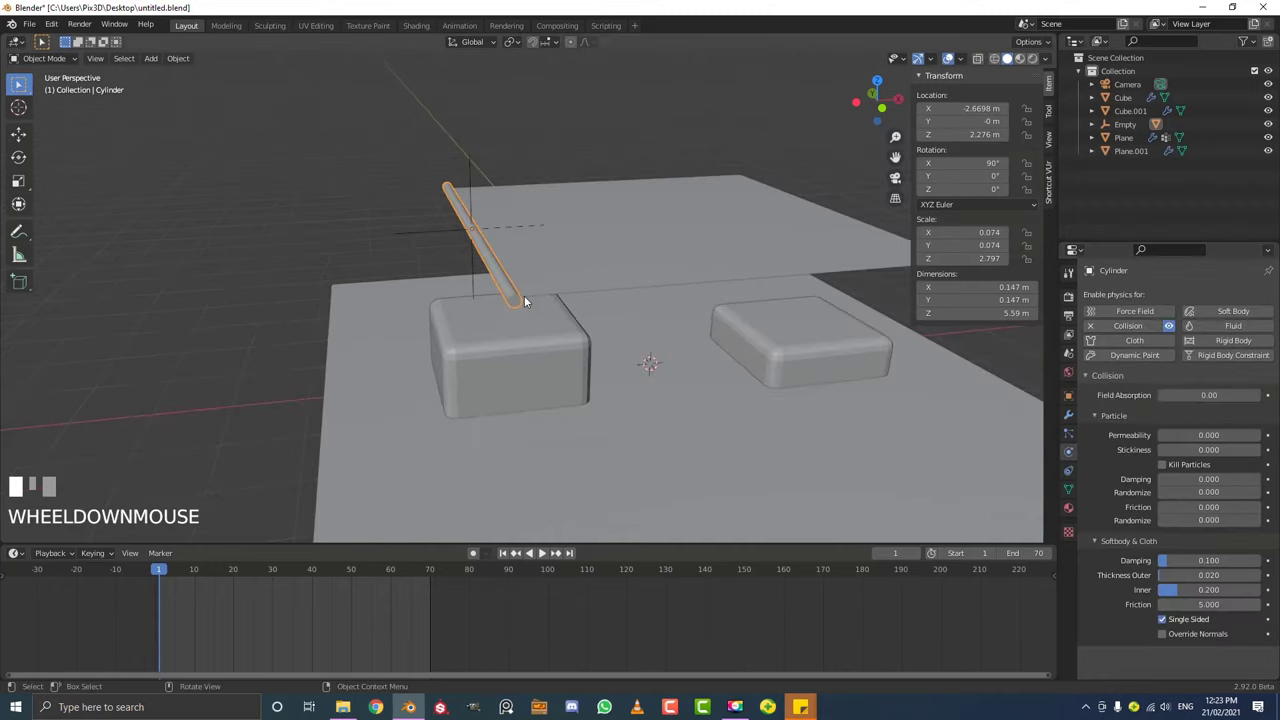
pyautogui.moveTo(524, 295); pyautogui.dragTo(601, 276, button='middle')
pyautogui.press('space')
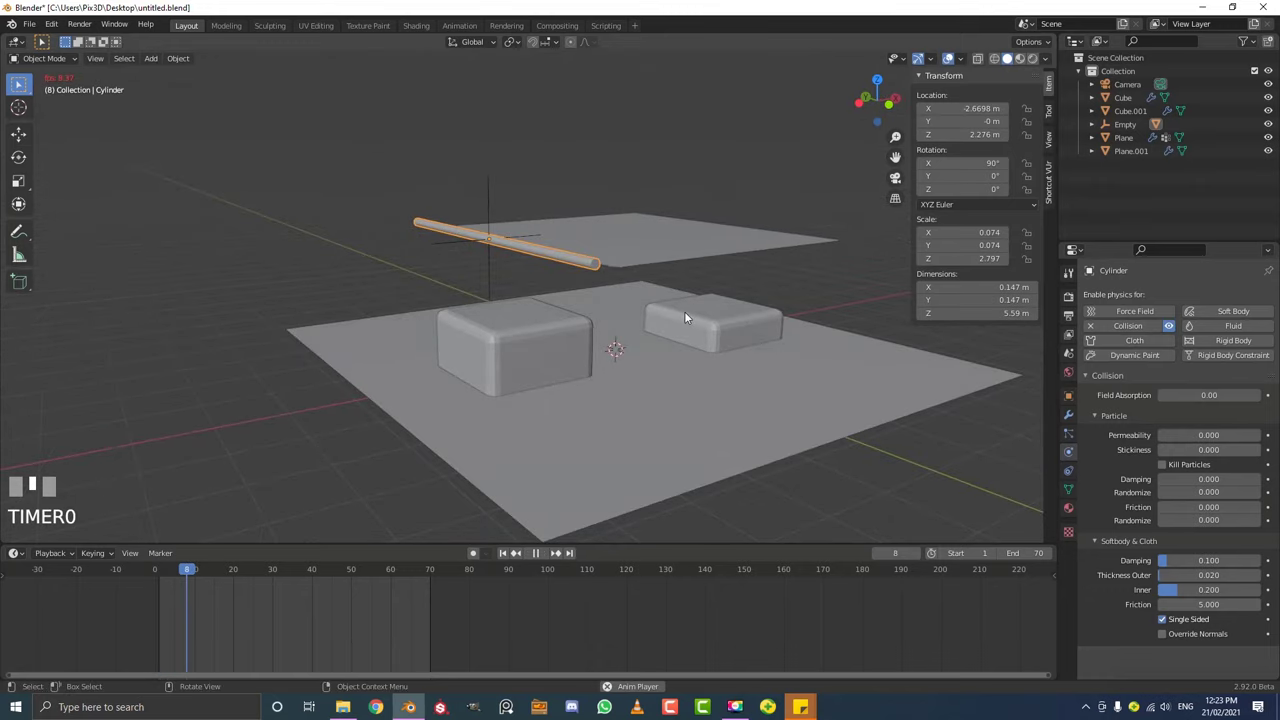
pyautogui.moveTo(687, 321); pyautogui.dragTo(660, 332, button='middle')
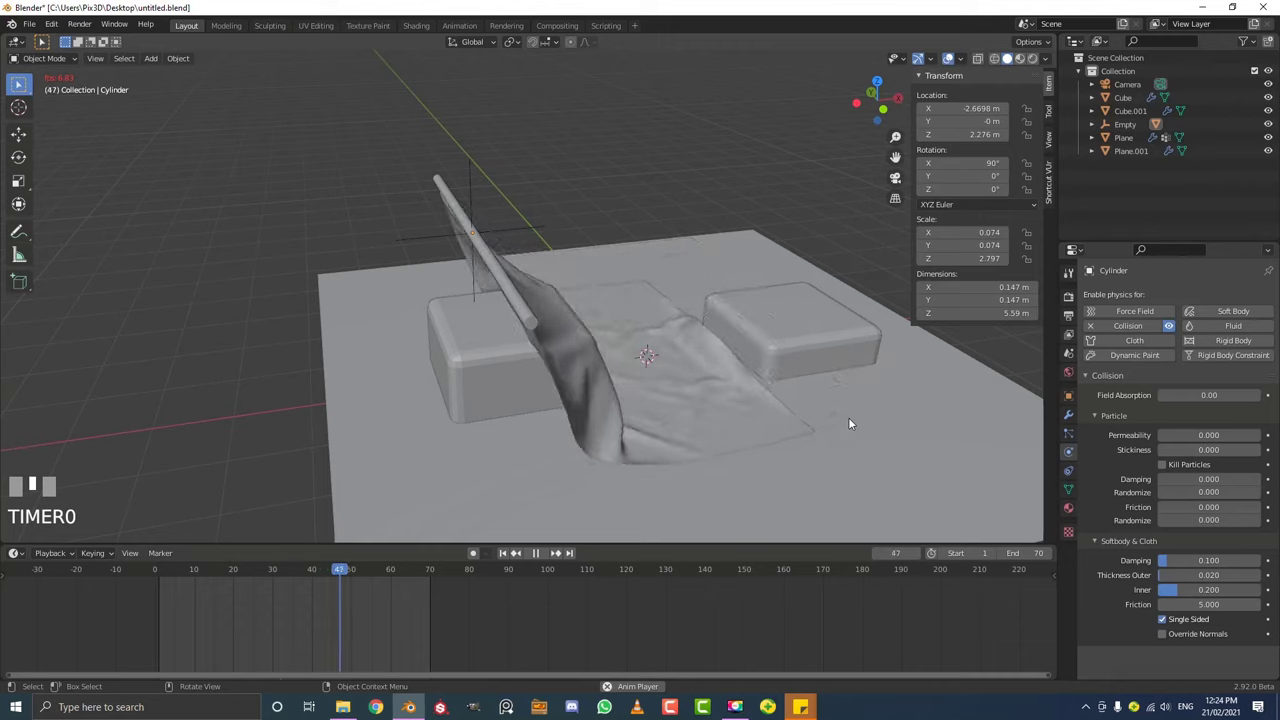
pyautogui.click(498, 226)
pyautogui.press('g')
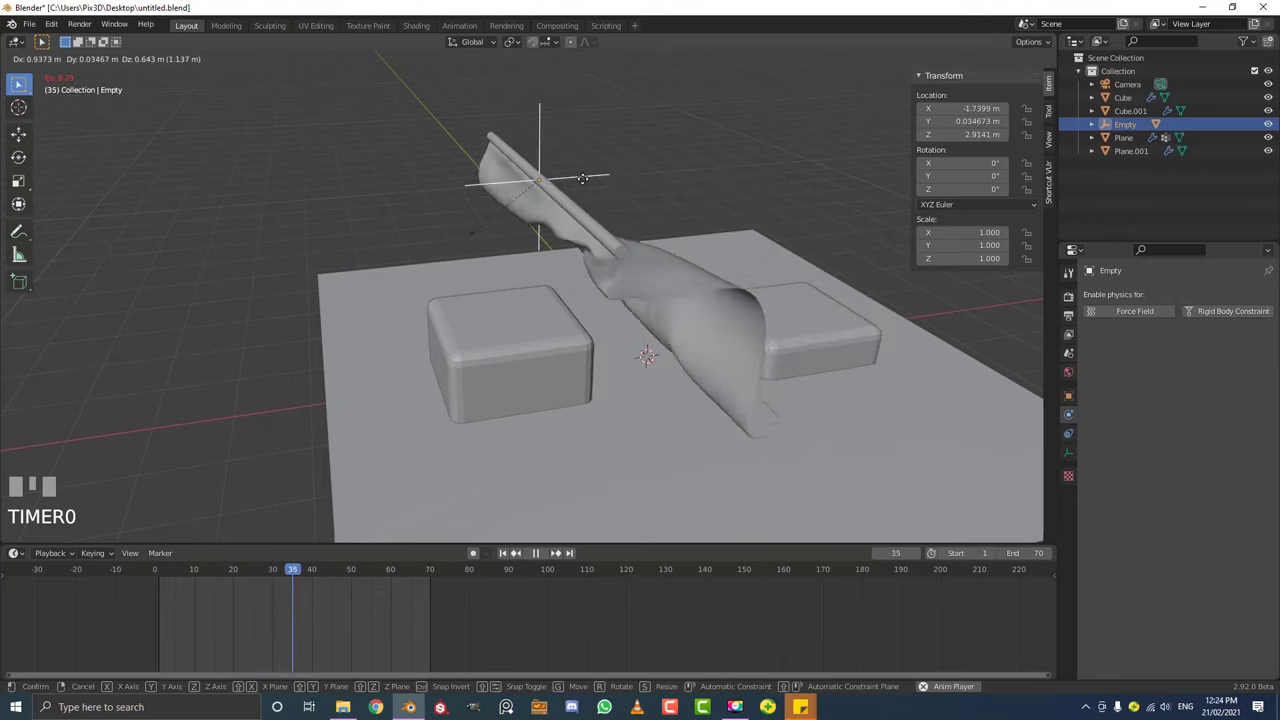
pyautogui.click(605, 176)
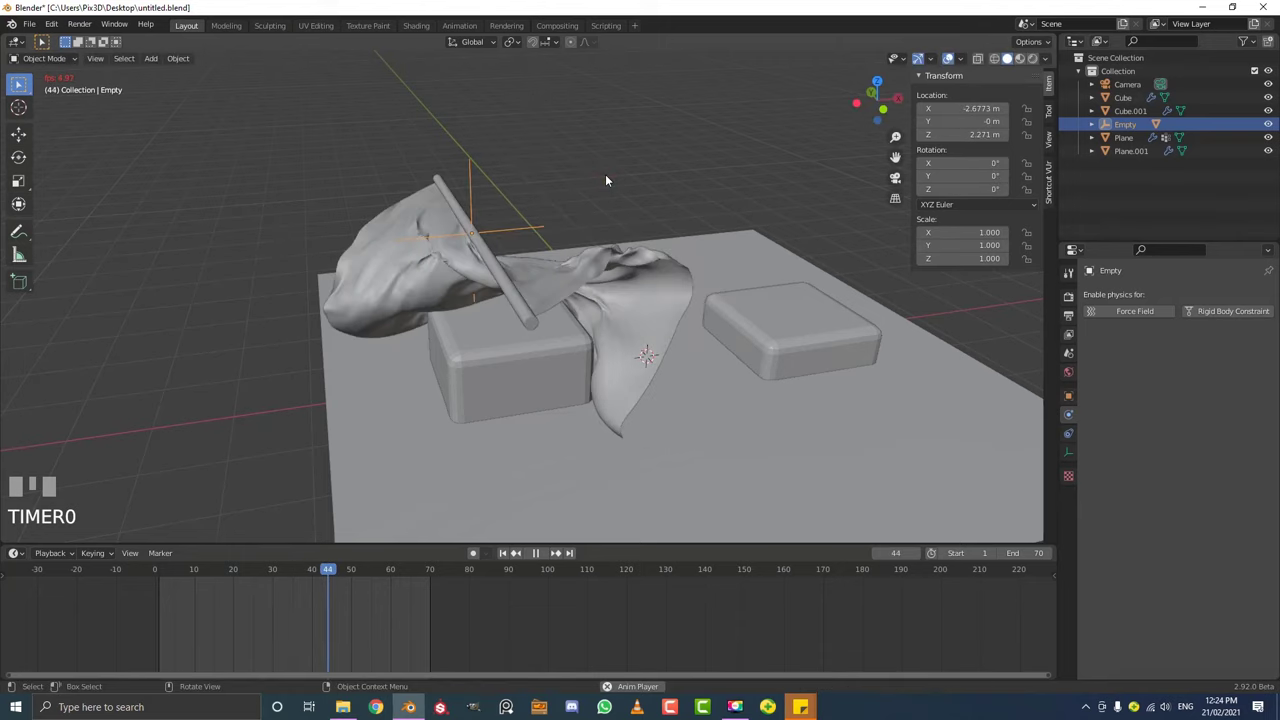
# Stop playback, return to frame 1 and insert a Location keyframe on the empty.
pyautogui.press('space')
pyautogui.hotkey('shift', 'Left')
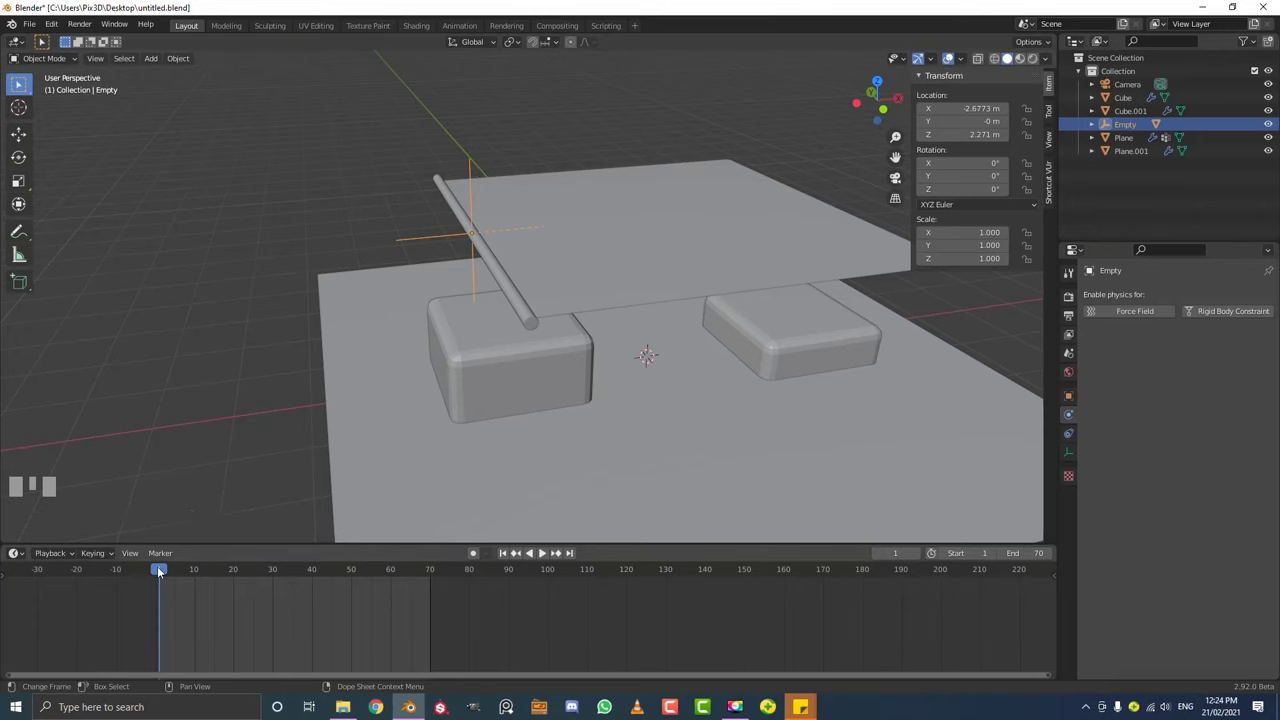
pyautogui.middleClick(436, 284)
pyautogui.press('i')
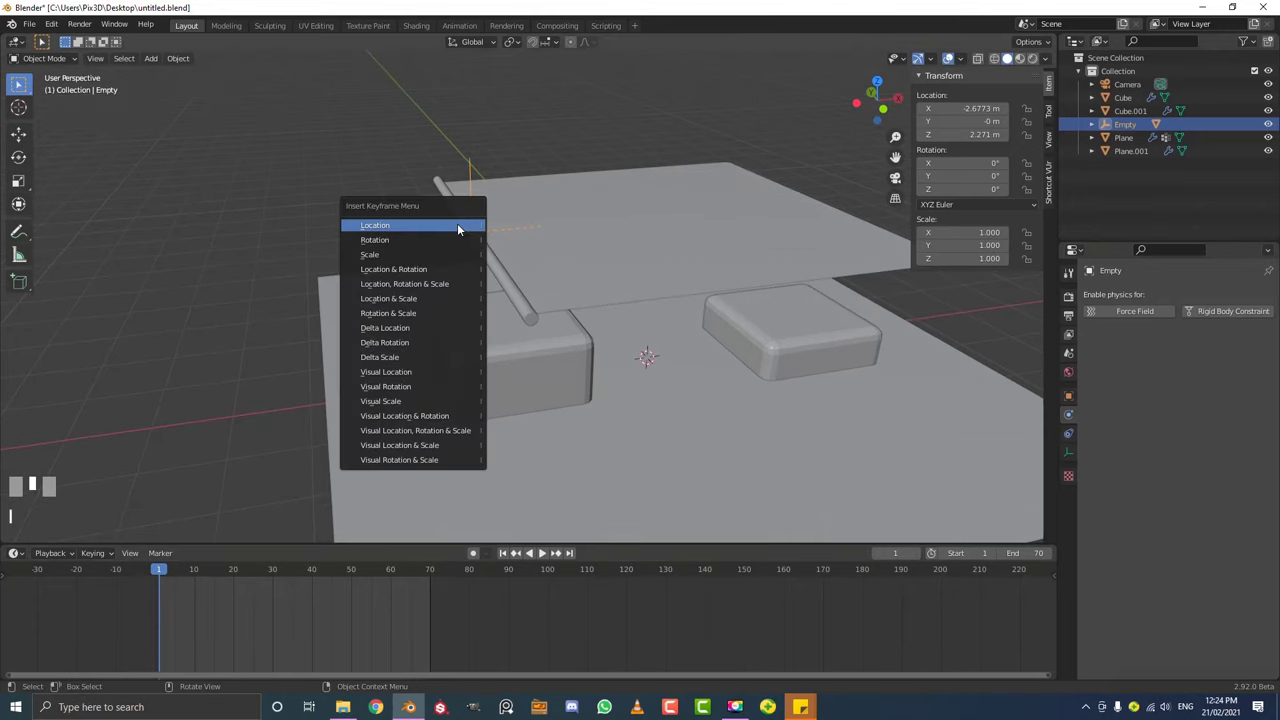
pyautogui.click(390, 227)
# At frame 30, move the empty about 2.87 m along X and -0.88 m along Z, and insert a Location keyframe.
pyautogui.moveTo(163, 575); pyautogui.dragTo(274, 587)
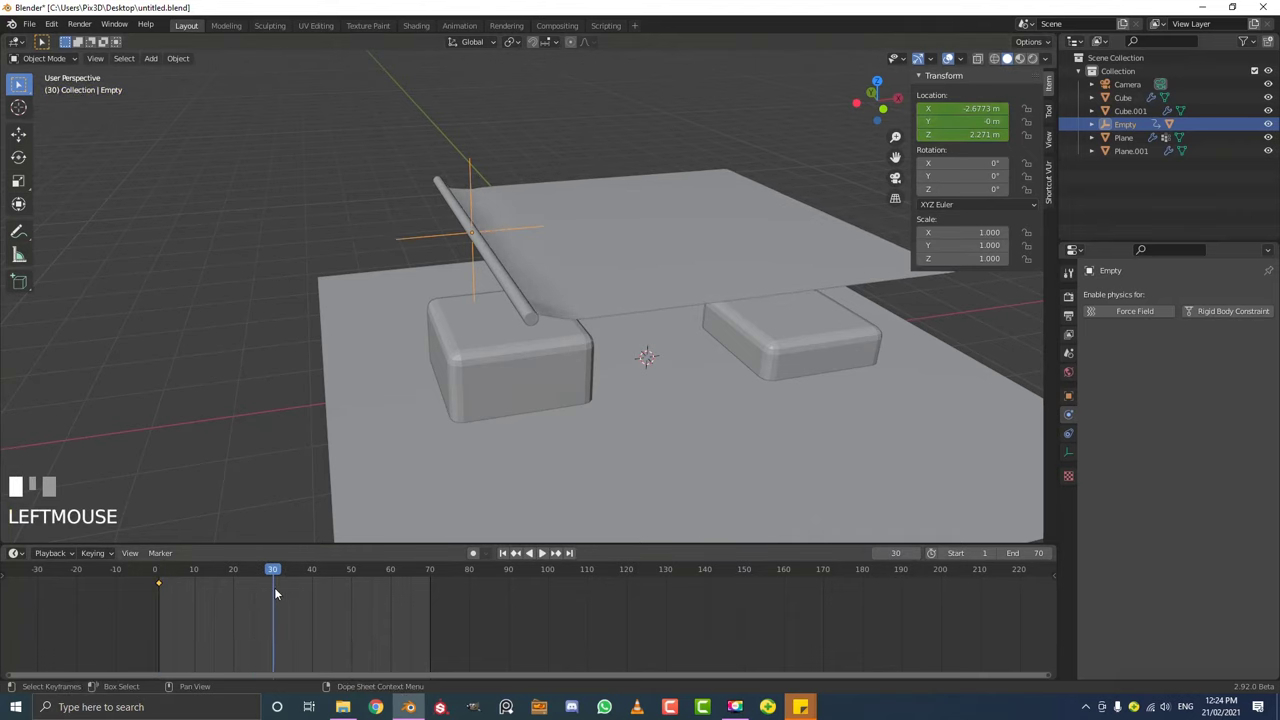
pyautogui.moveTo(440, 300); pyautogui.dragTo(474, 317, button='middle')
pyautogui.press('g')
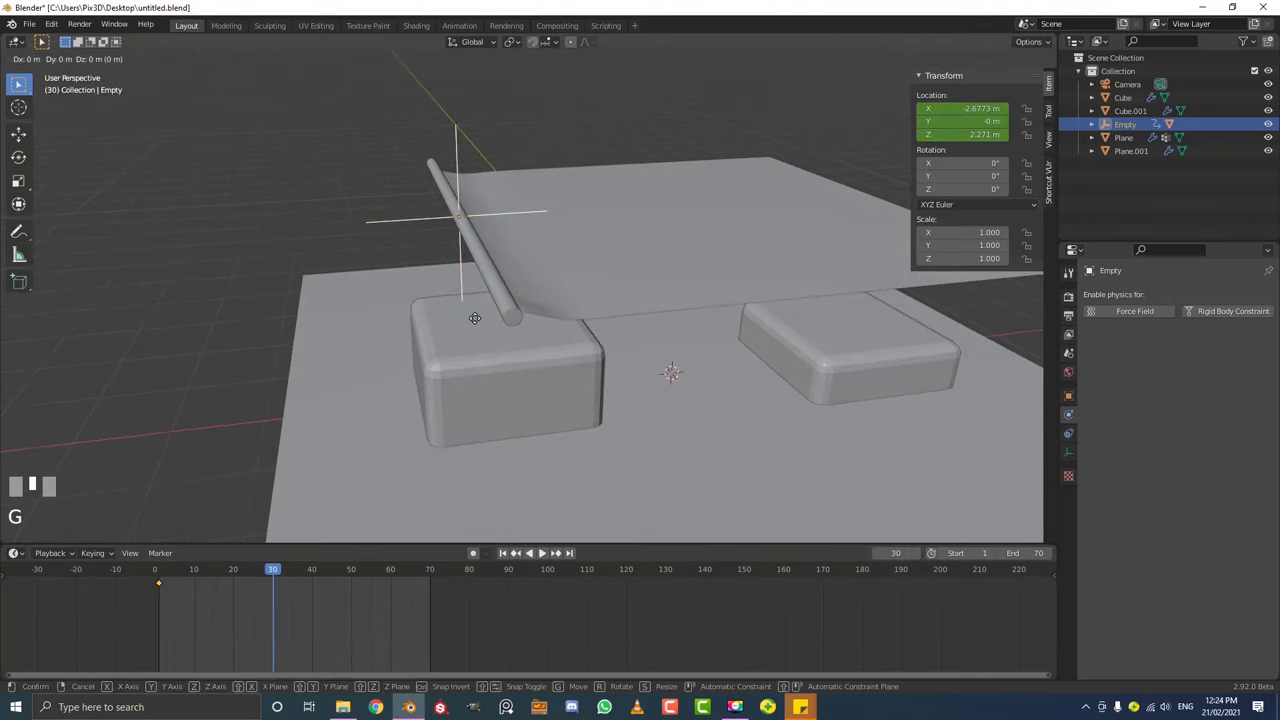
pyautogui.press('x')
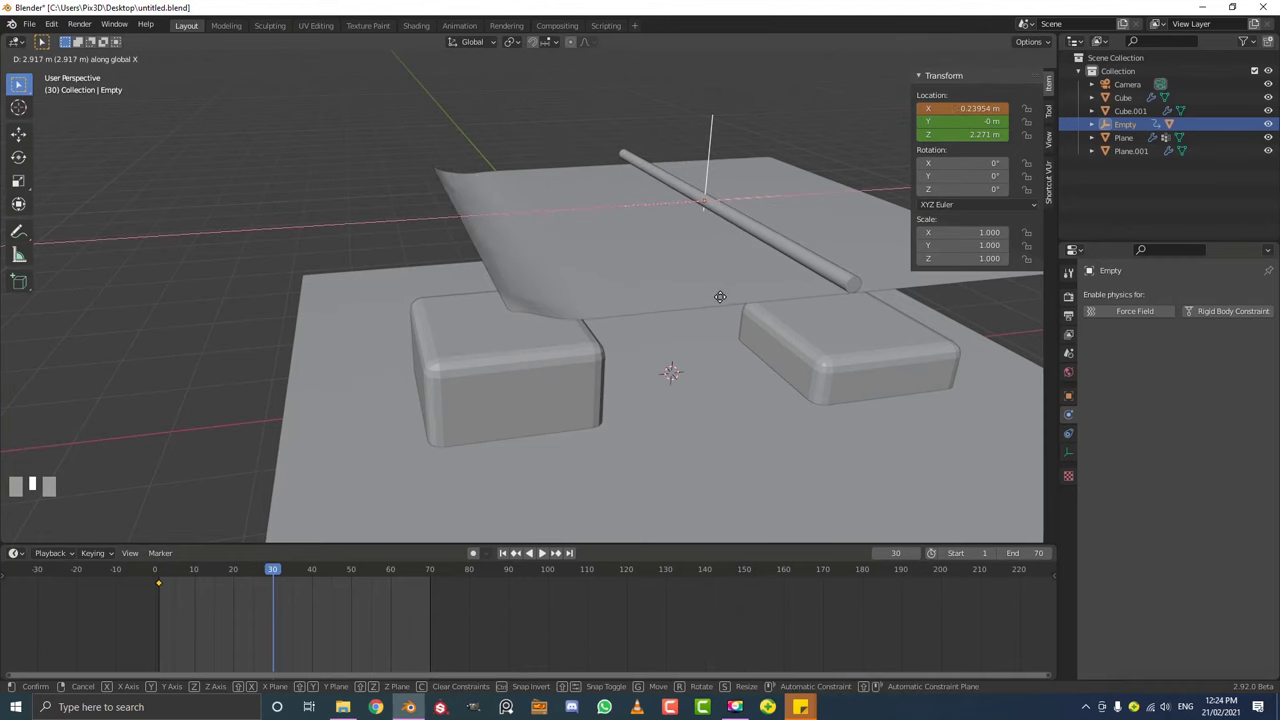
pyautogui.click(716, 299)
pyautogui.press('g')
pyautogui.press('z')
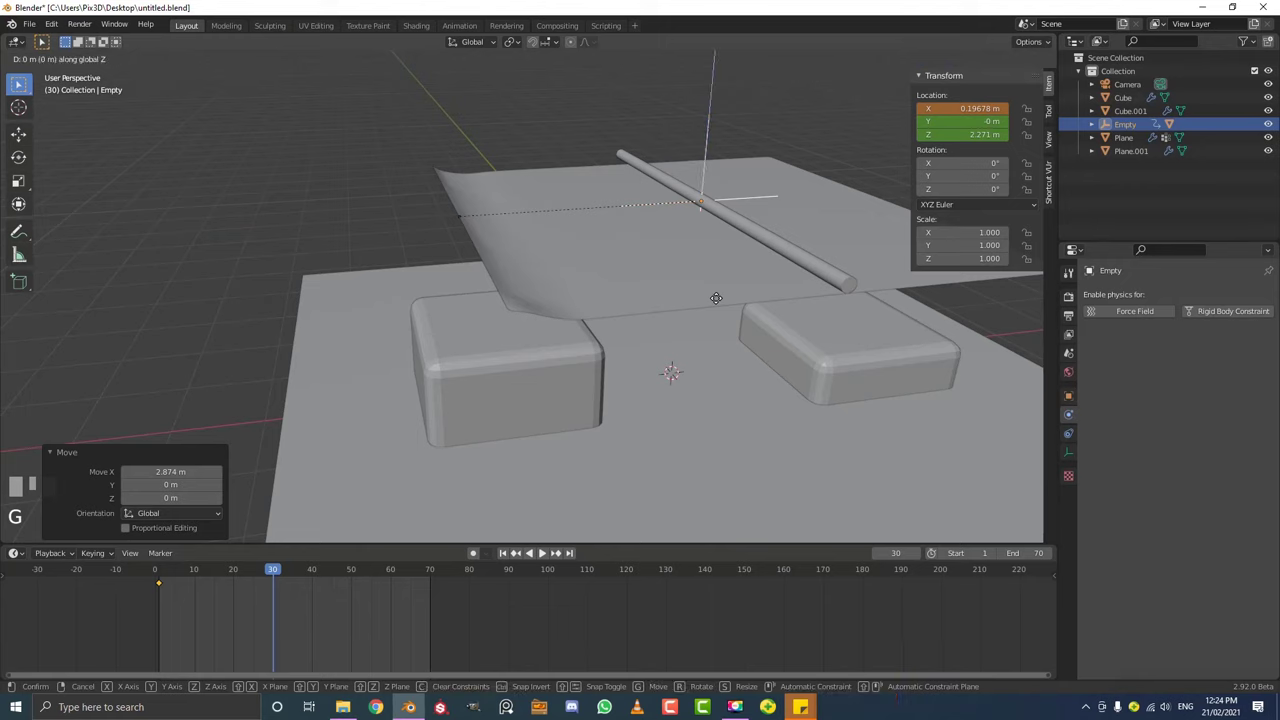
pyautogui.click(714, 369)
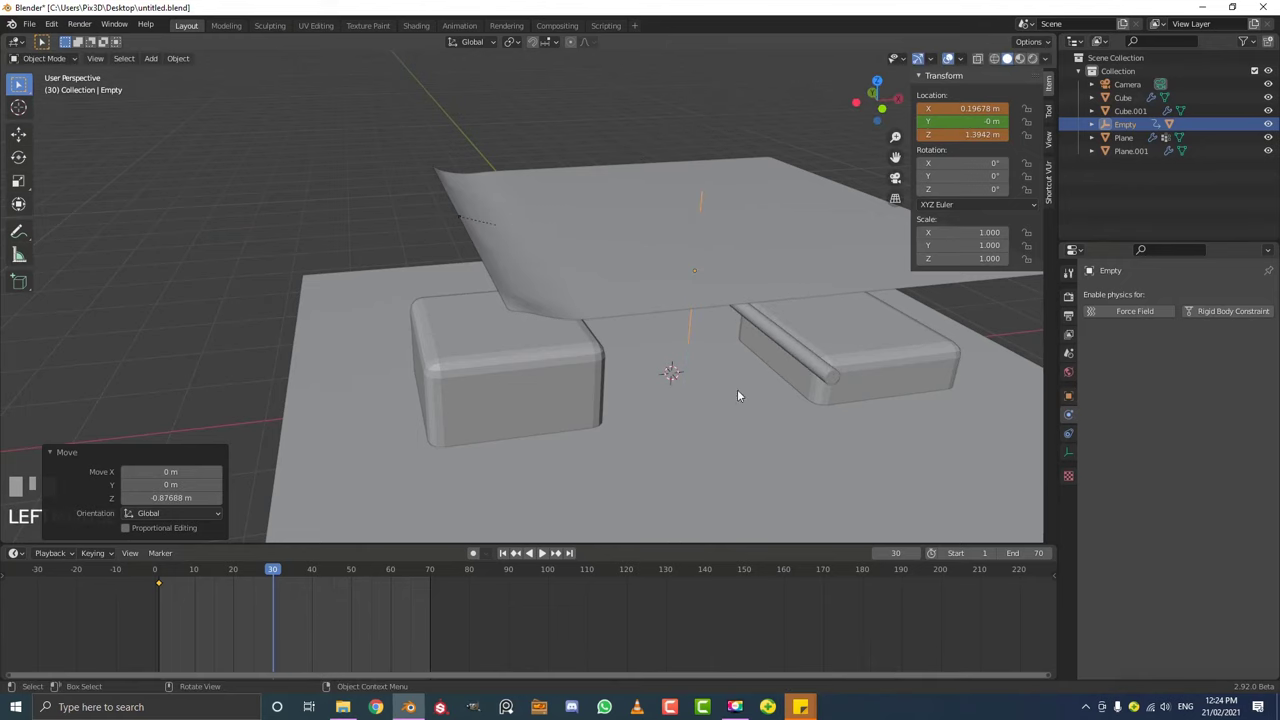
pyautogui.press('i')
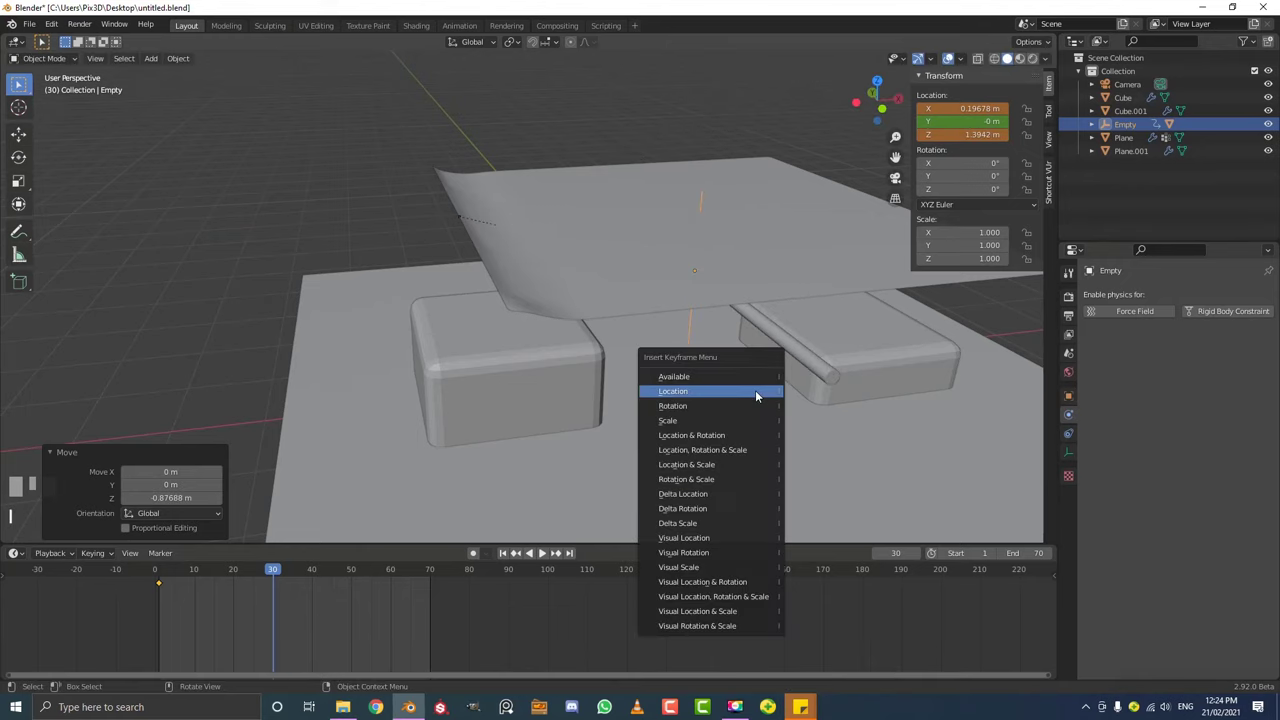
pyautogui.click(688, 391)
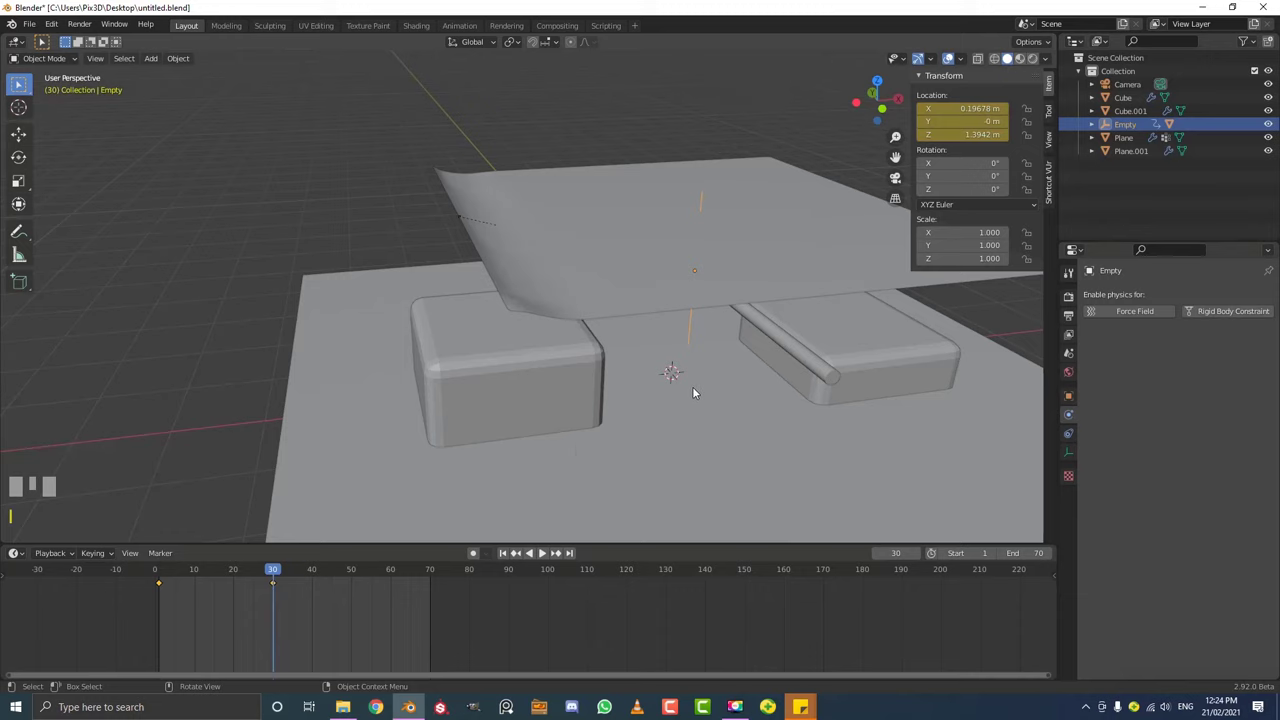
# At frame 59, move the empty about 2.14 m along Z and -3.51 m along X, and insert a Location keyframe.
pyautogui.moveTo(275, 569); pyautogui.dragTo(388, 582)
pyautogui.scroll(-3, 619, 365)
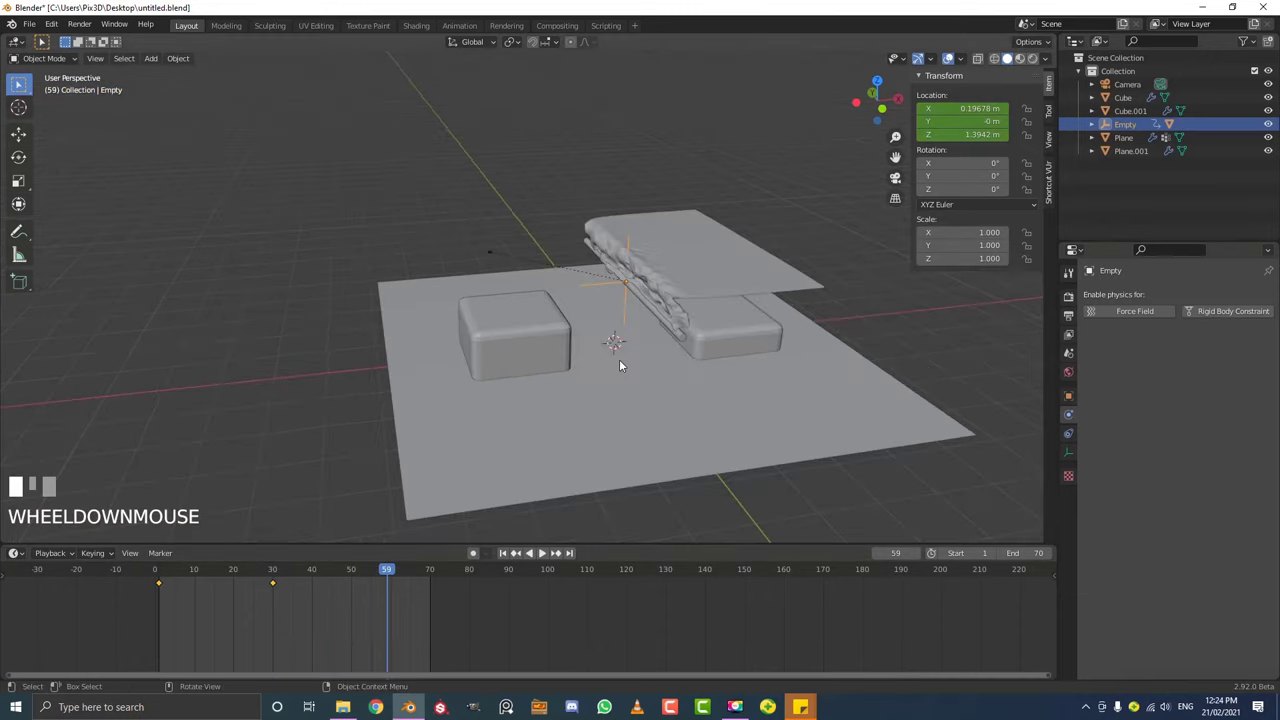
pyautogui.press('g')
pyautogui.press('z')
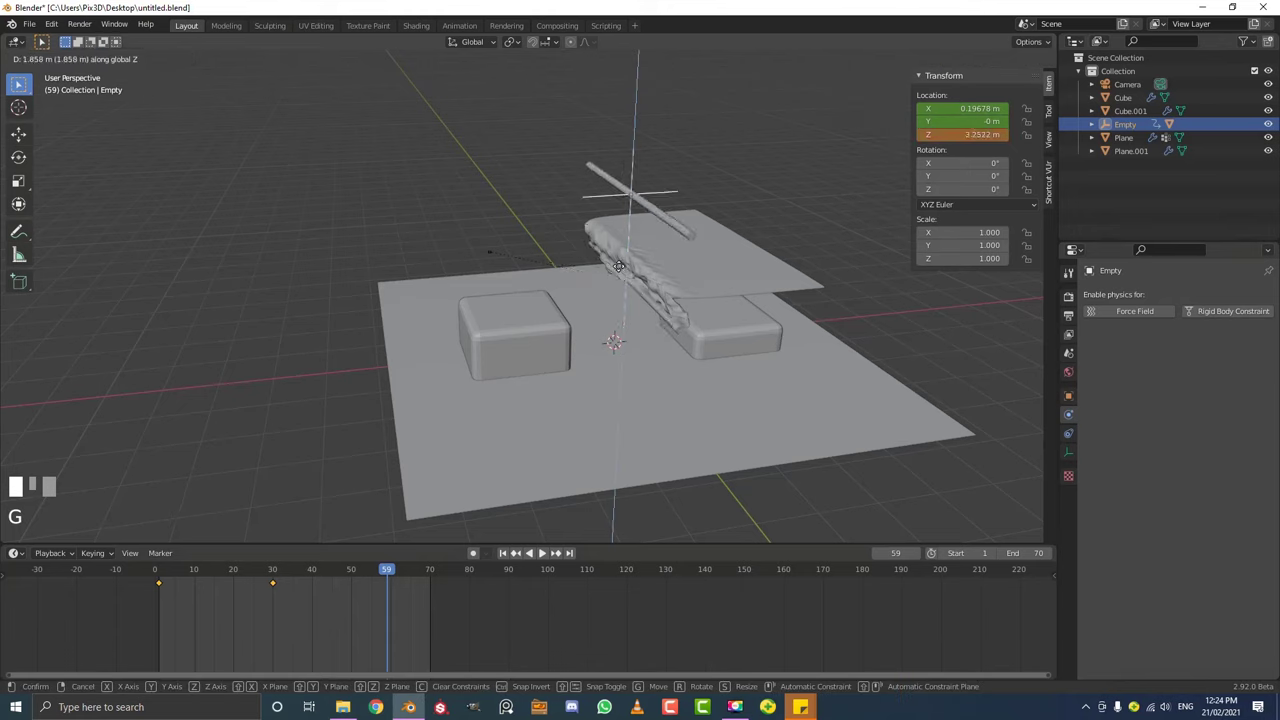
pyautogui.click(620, 259)
pyautogui.press('g')
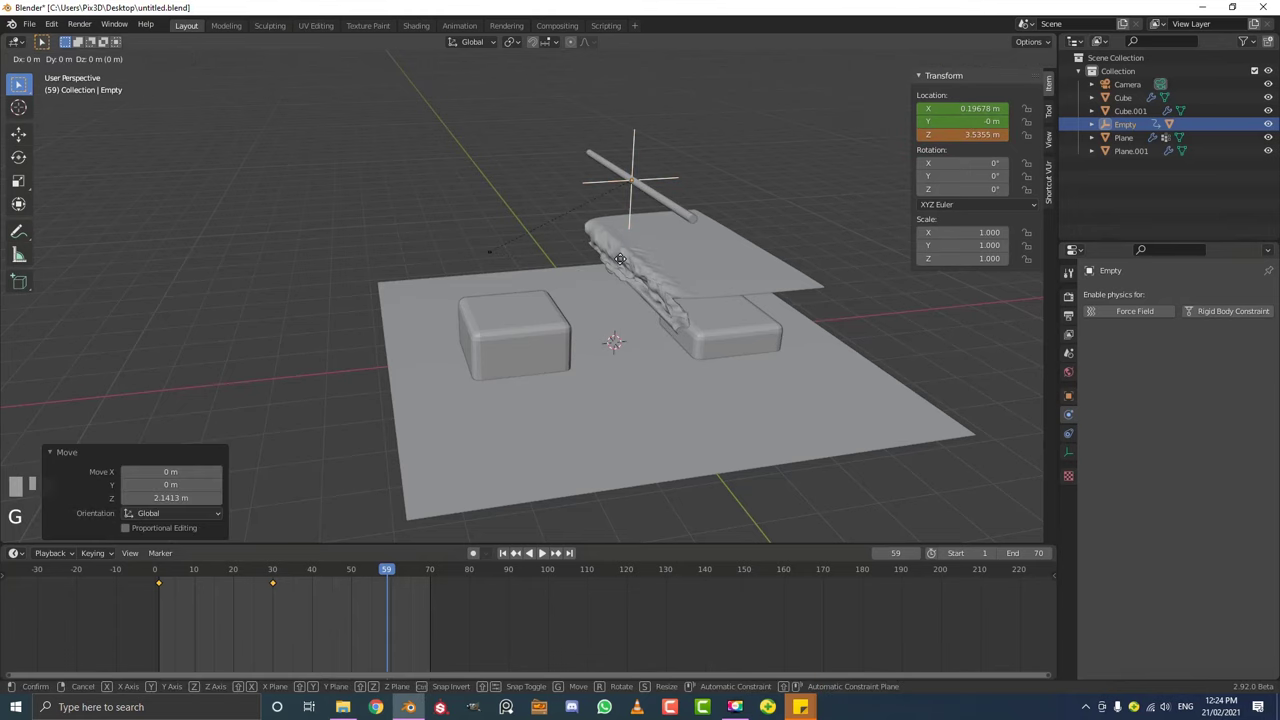
pyautogui.press('x')
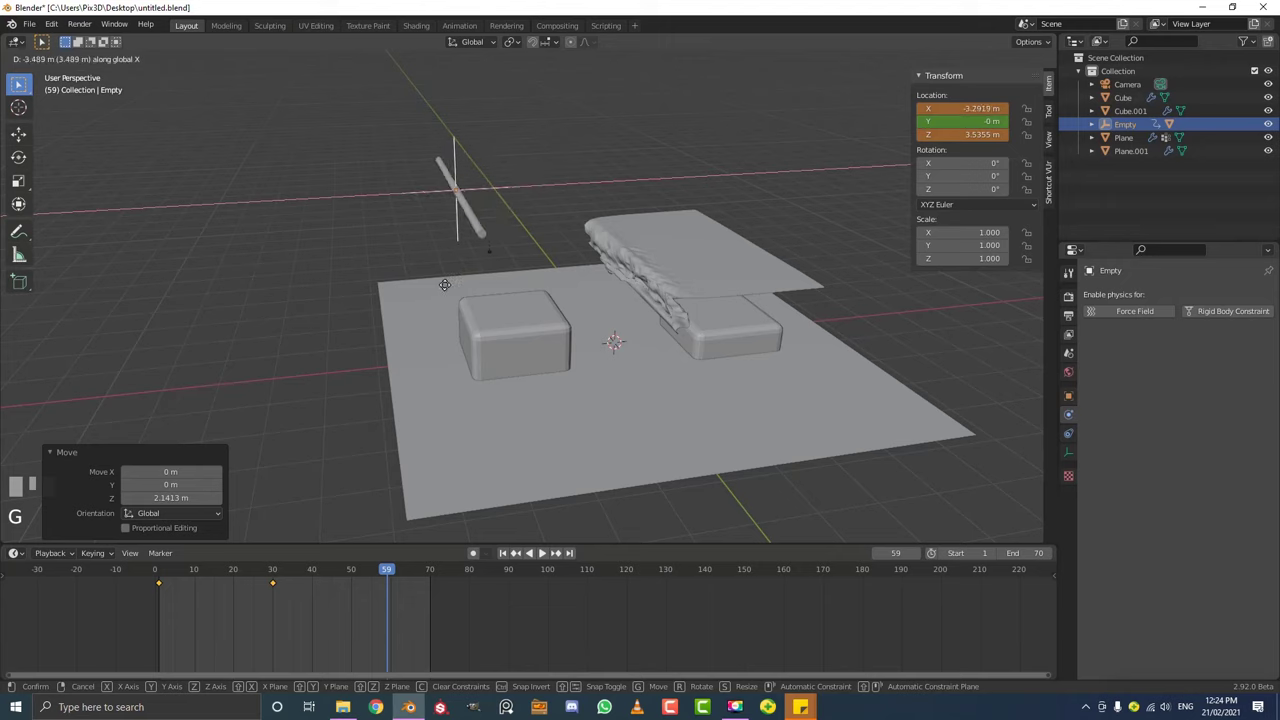
pyautogui.click(445, 290)
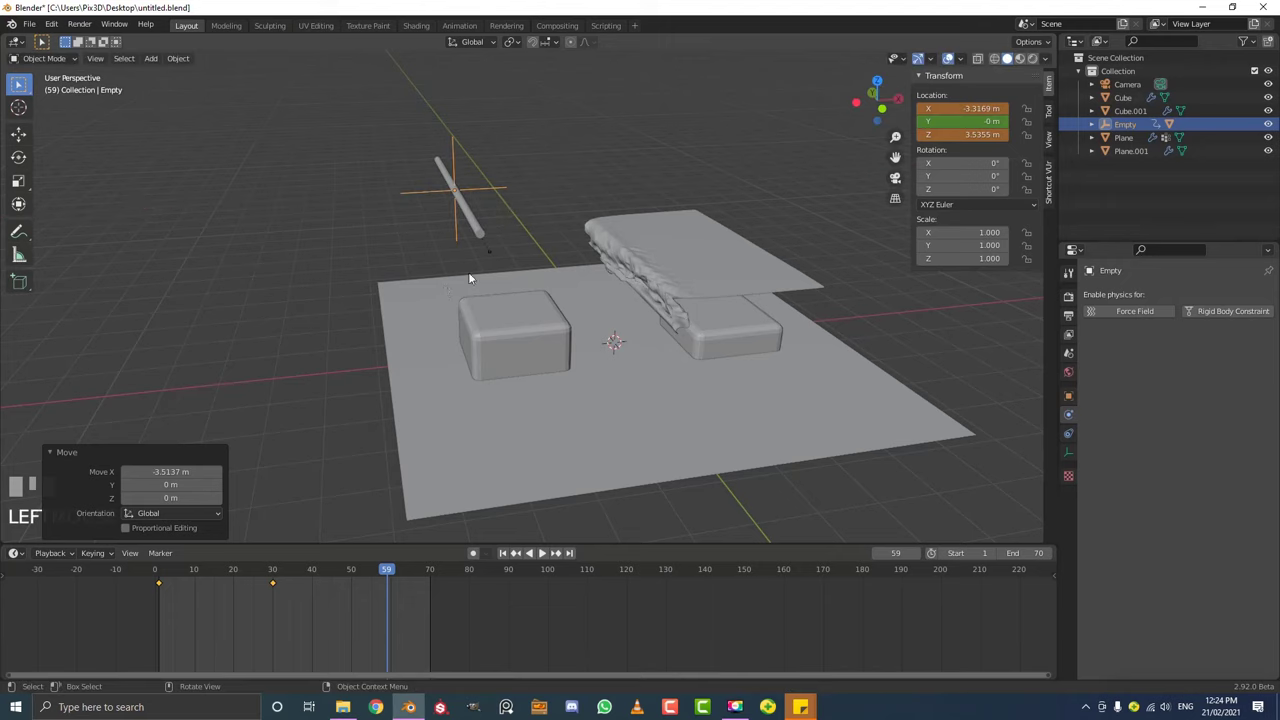
pyautogui.press('i')
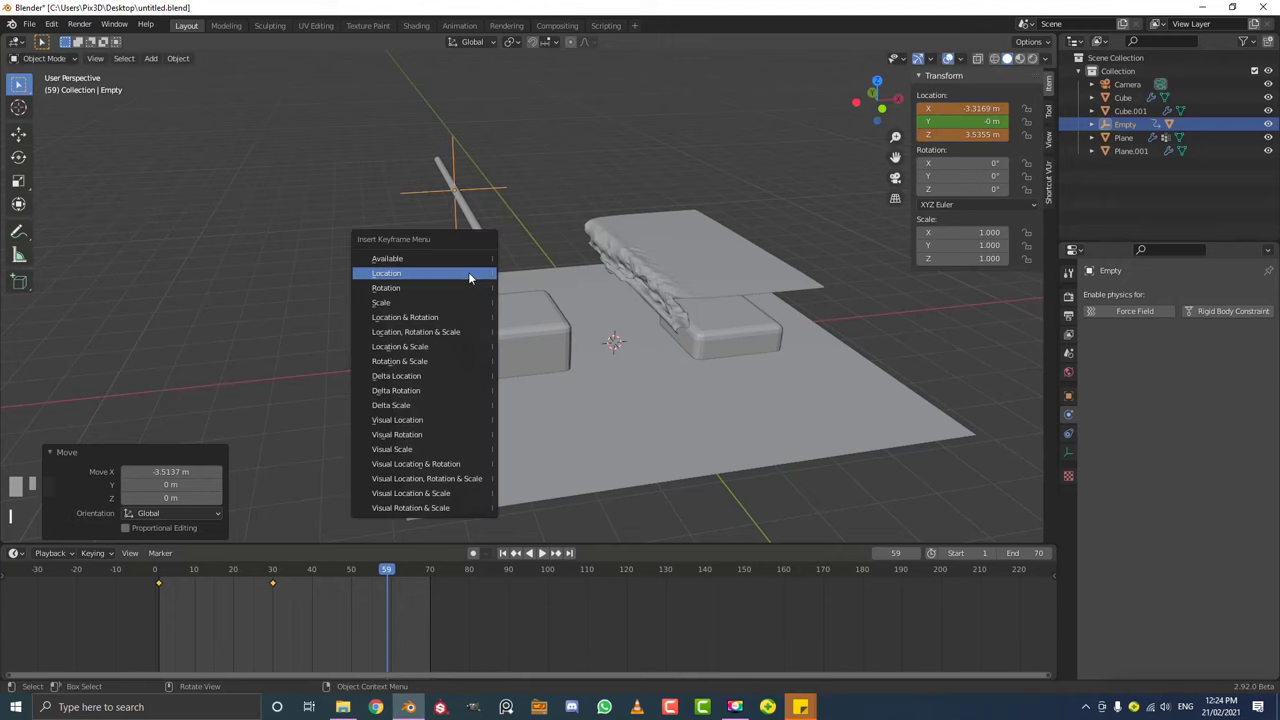
pyautogui.click(418, 276)
# Play the keyframed cloth animation from frame 1 and inspect how the rod pulls the cloth over the cubes.
pyautogui.moveTo(380, 582); pyautogui.dragTo(159, 584)
pyautogui.press('space')
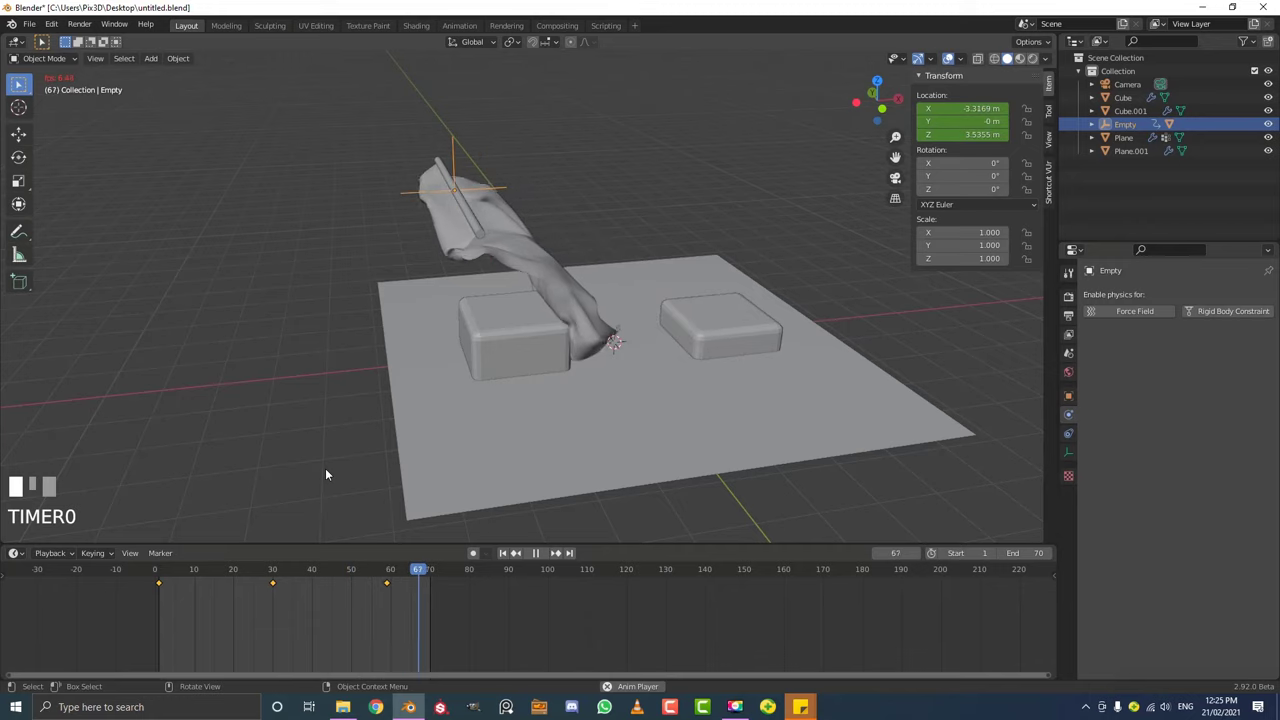
pyautogui.press('space')
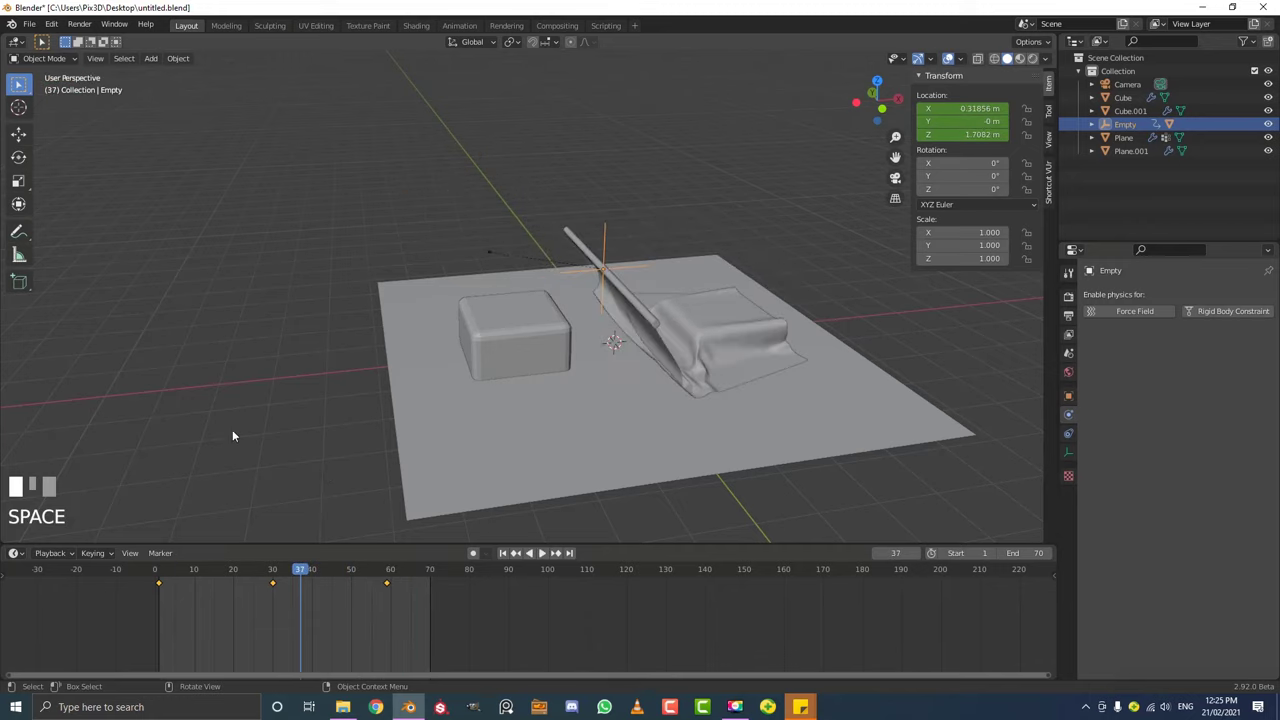
pyautogui.moveTo(234, 434); pyautogui.dragTo(558, 345, button='middle')
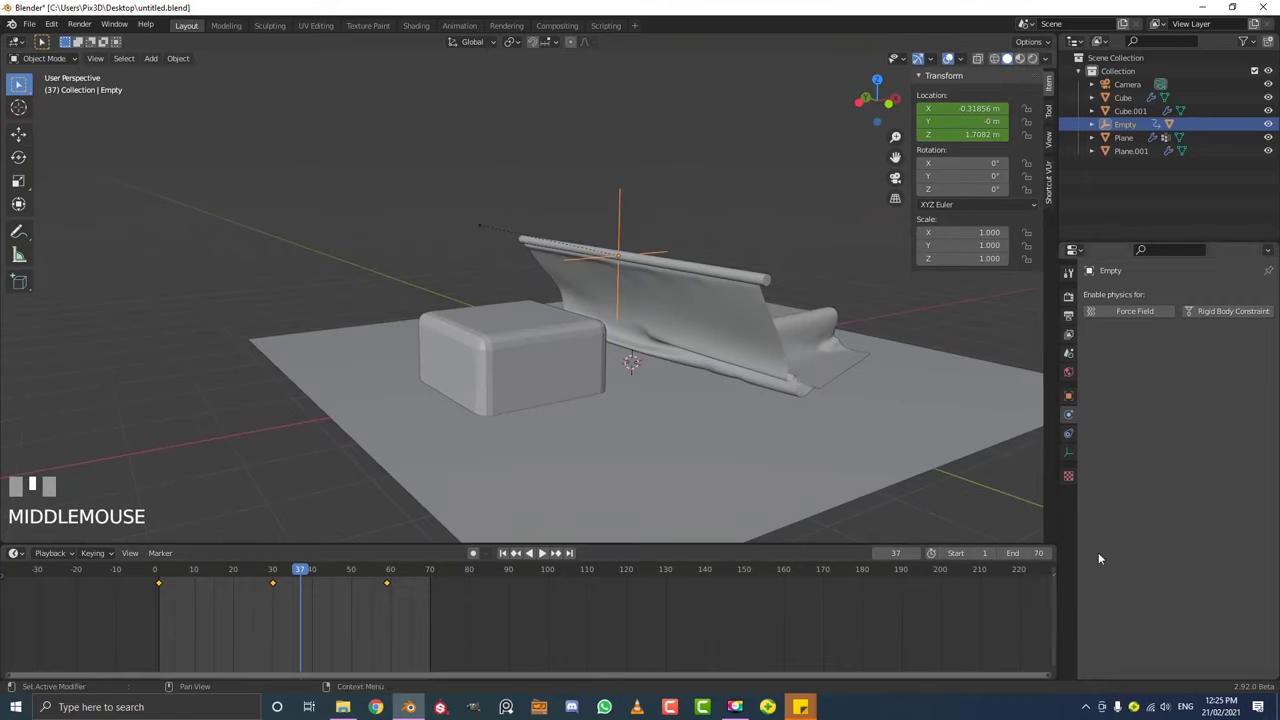
# Set both the scene's end frame and the cloth plane's simulation cache end to 90.
pyautogui.click(1025, 554)
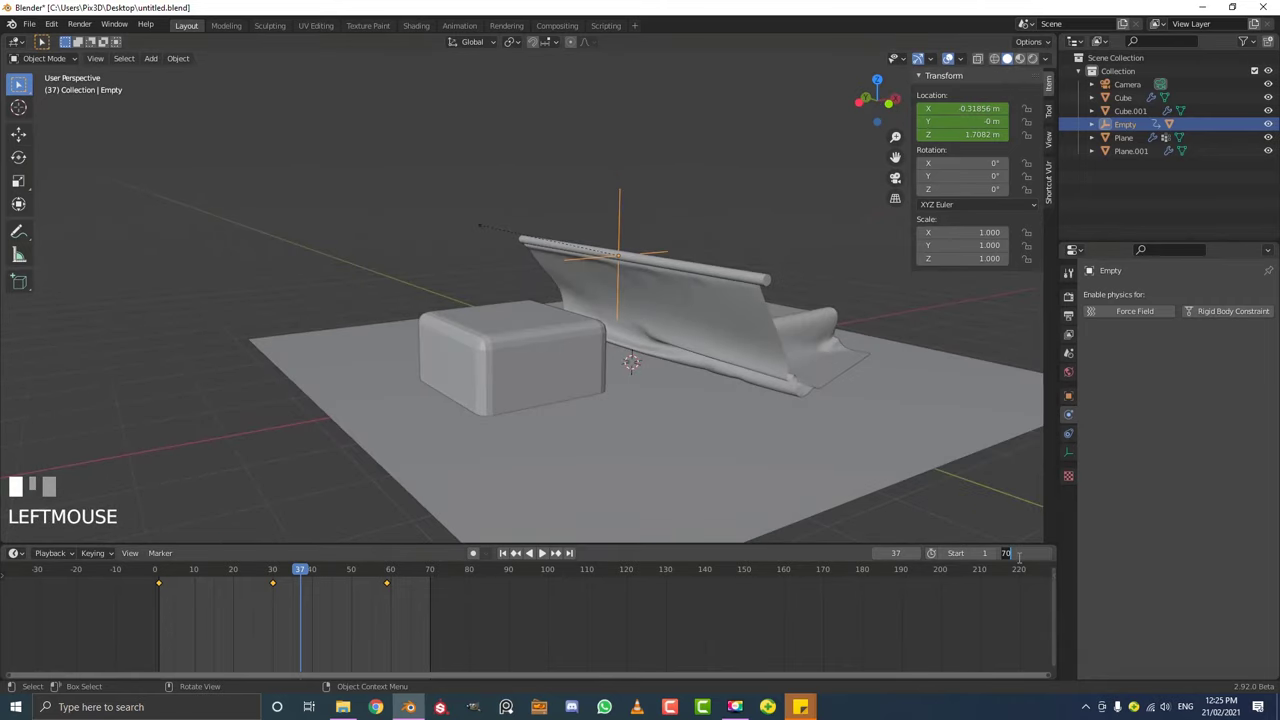
pyautogui.press('Return')
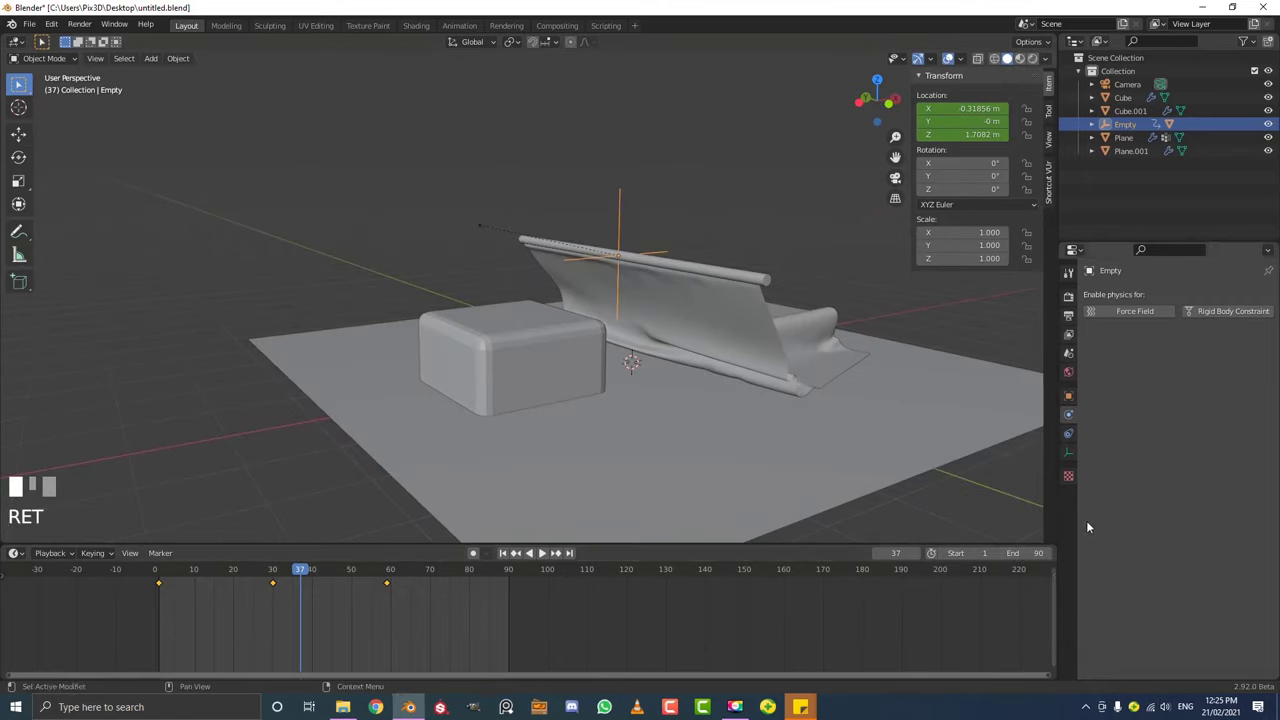
pyautogui.click(765, 338)
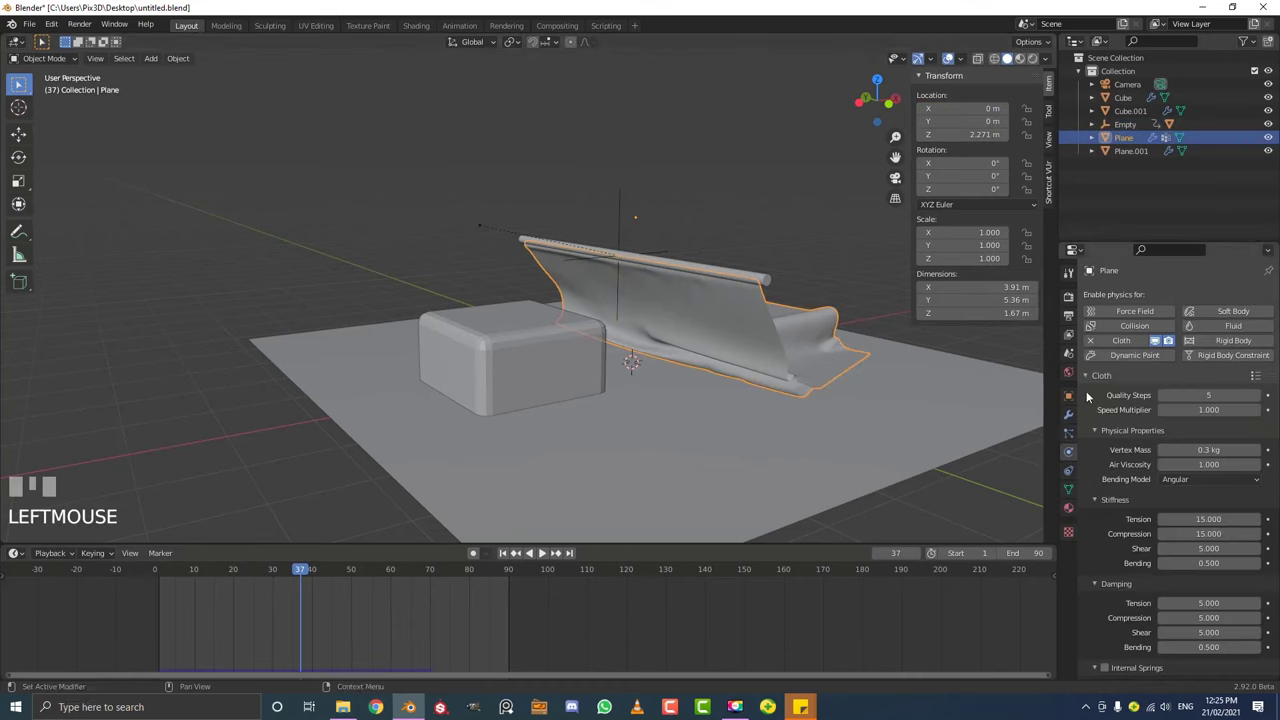
pyautogui.scroll(-12, 1122, 464)
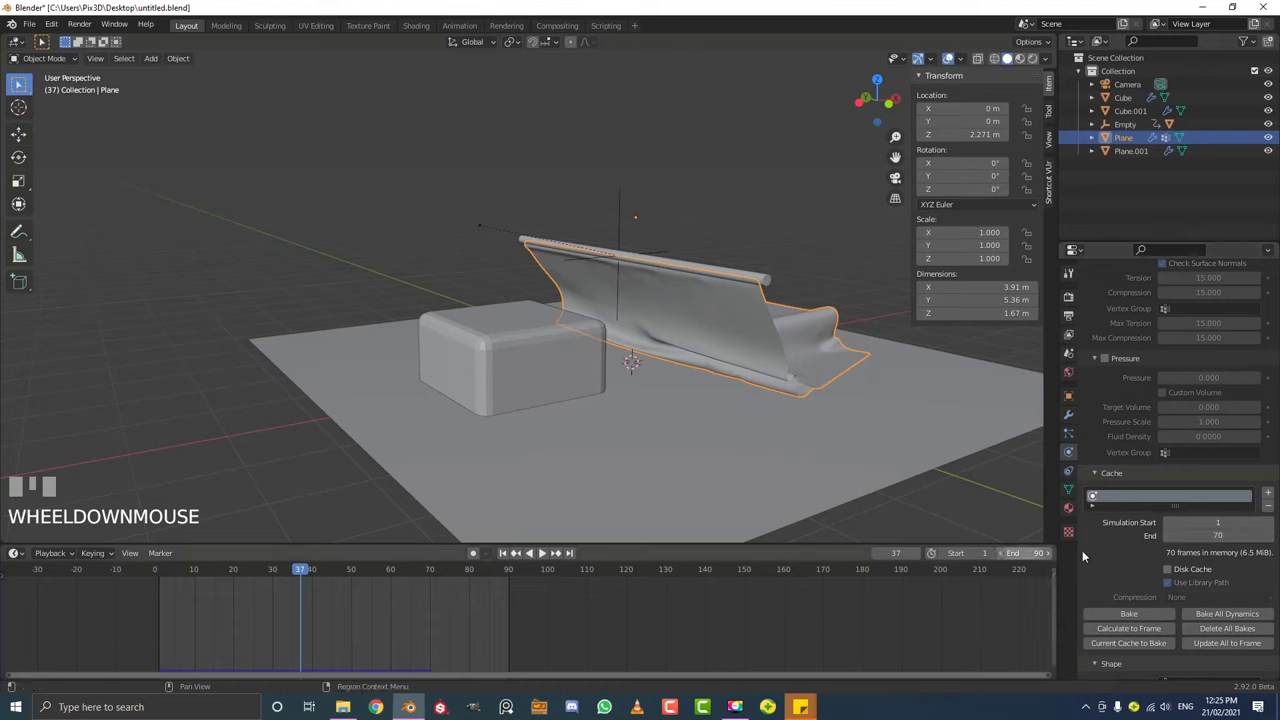
pyautogui.click(1203, 536)
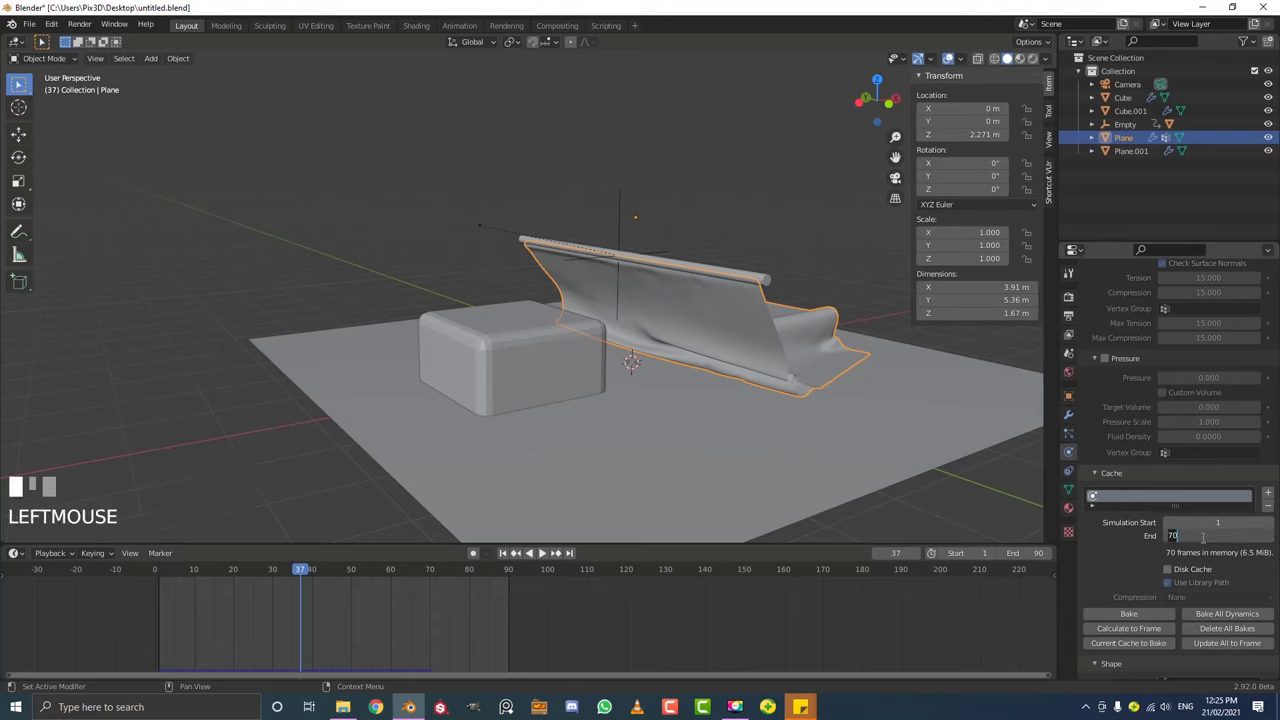
pyautogui.press('Return')
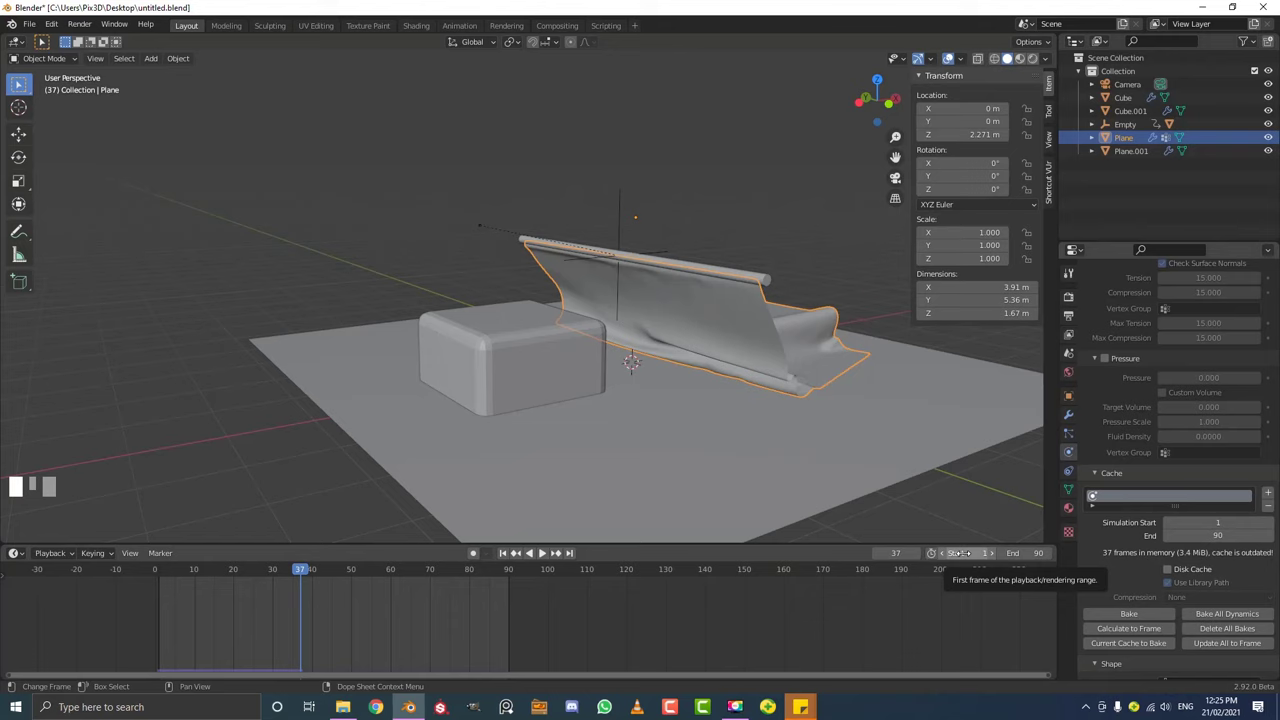
# Bake the cloth plane's simulation cache and save the file.
pyautogui.click(1128, 613)
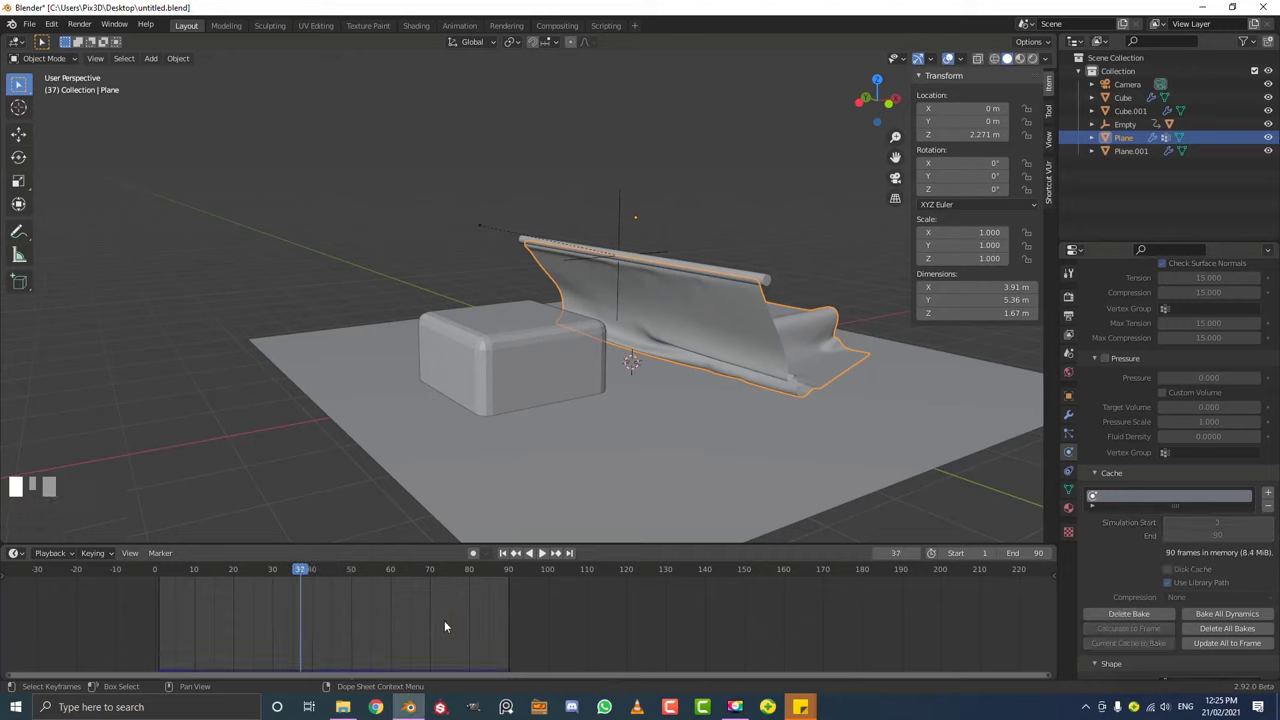
pyautogui.click(32, 24)
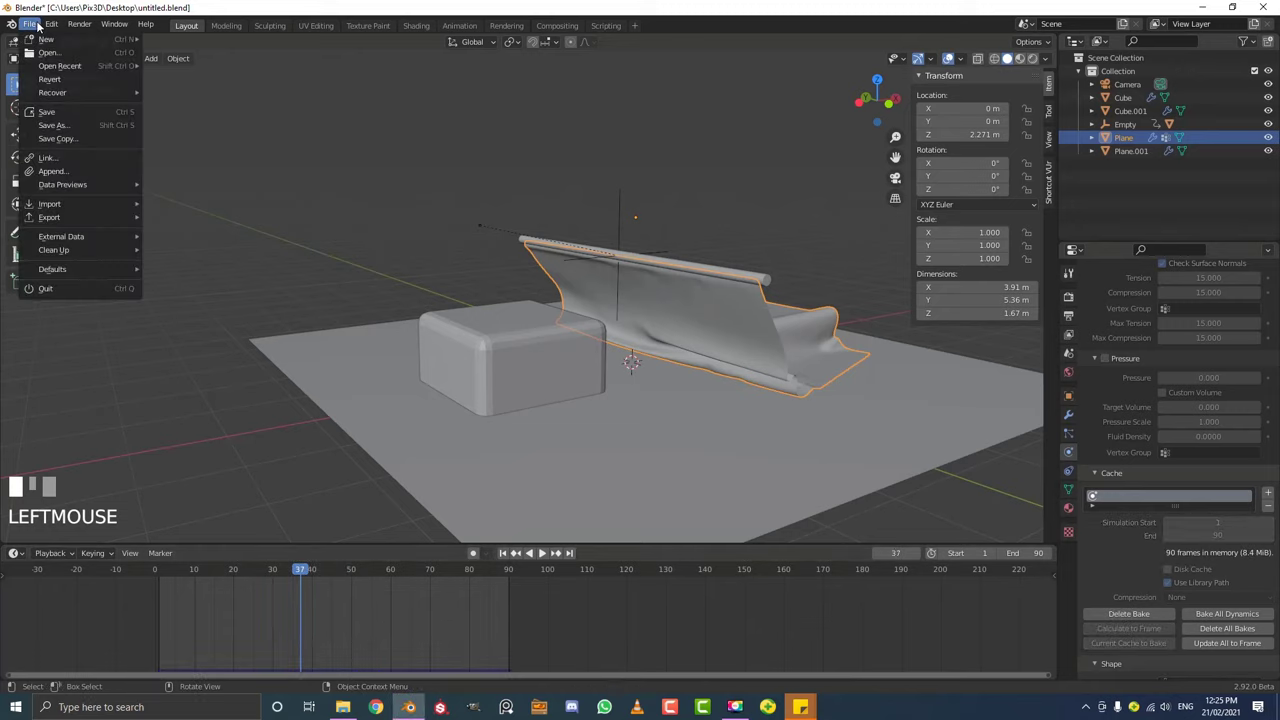
pyautogui.click(77, 115)
# Play the baked simulation from the first frame and examine the cloth's motion and collisions from several angles.
pyautogui.moveTo(304, 576); pyautogui.dragTo(154, 576)
pyautogui.moveTo(530, 178); pyautogui.dragTo(652, 295, button='middle')
pyautogui.scroll(-2, 652, 295)
pyautogui.press('space')
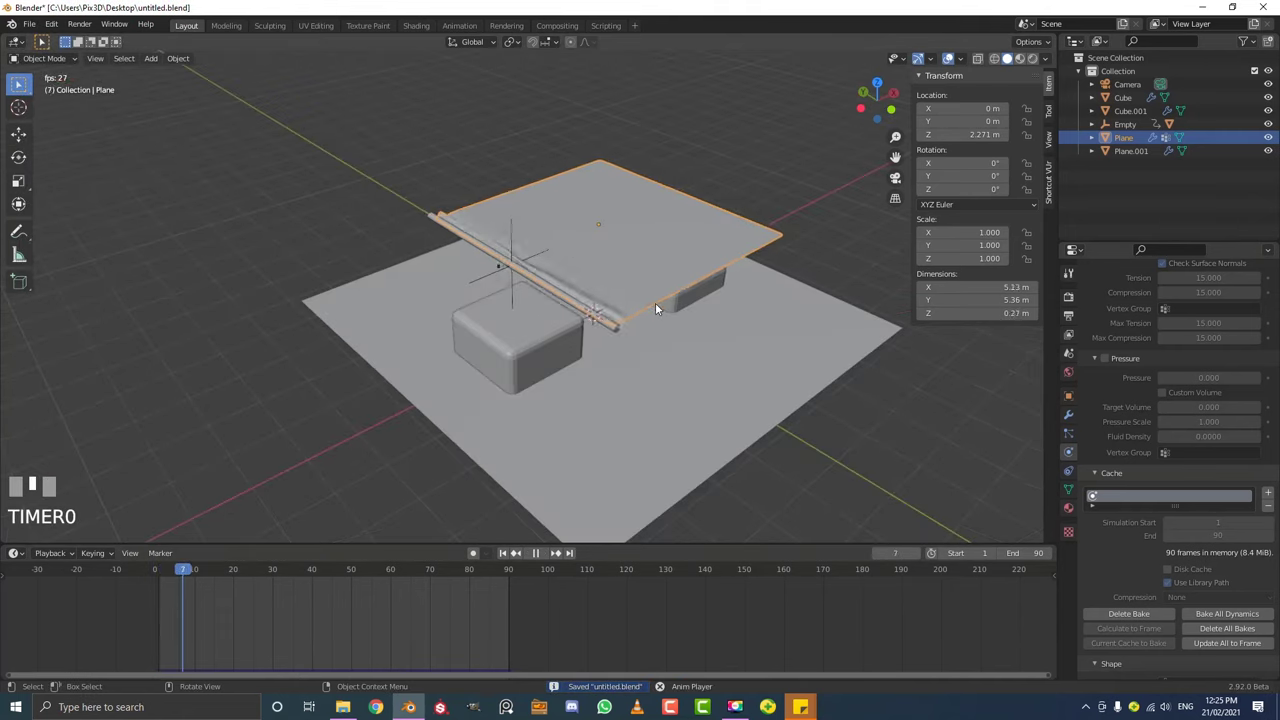
pyautogui.moveTo(778, 393); pyautogui.dragTo(767, 352, button='middle')
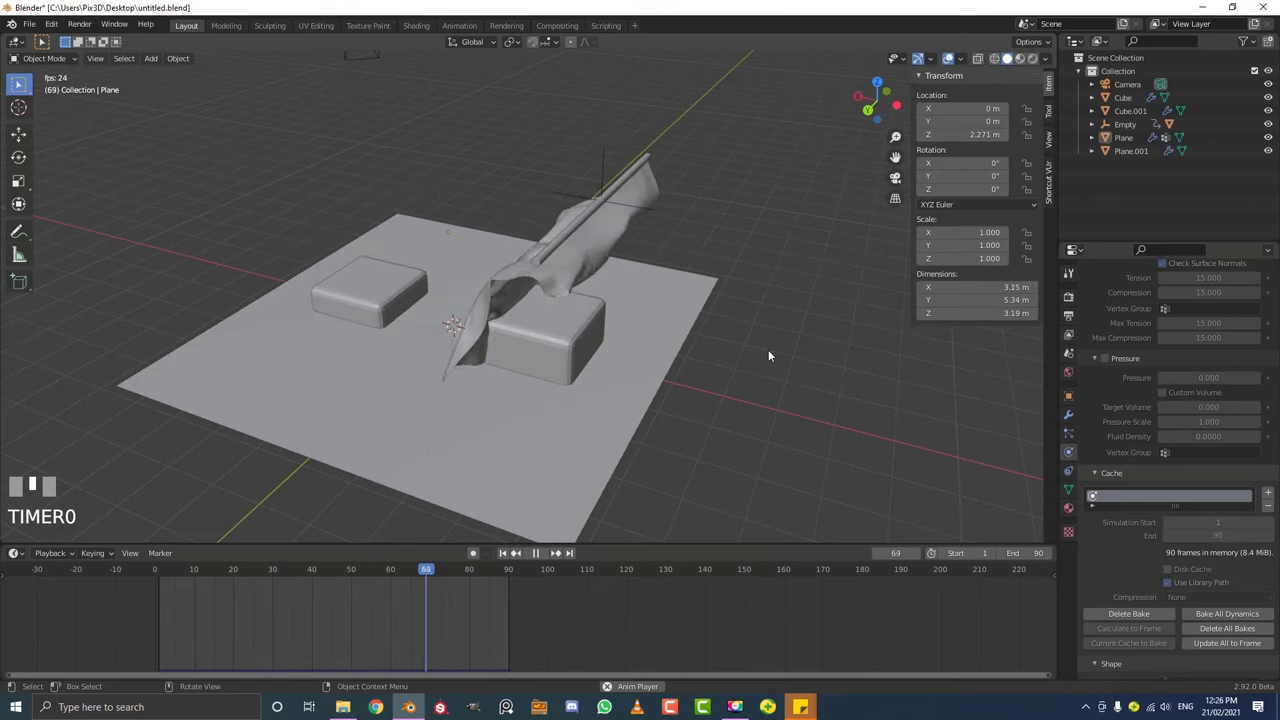
pyautogui.moveTo(746, 355); pyautogui.dragTo(591, 354, button='middle')
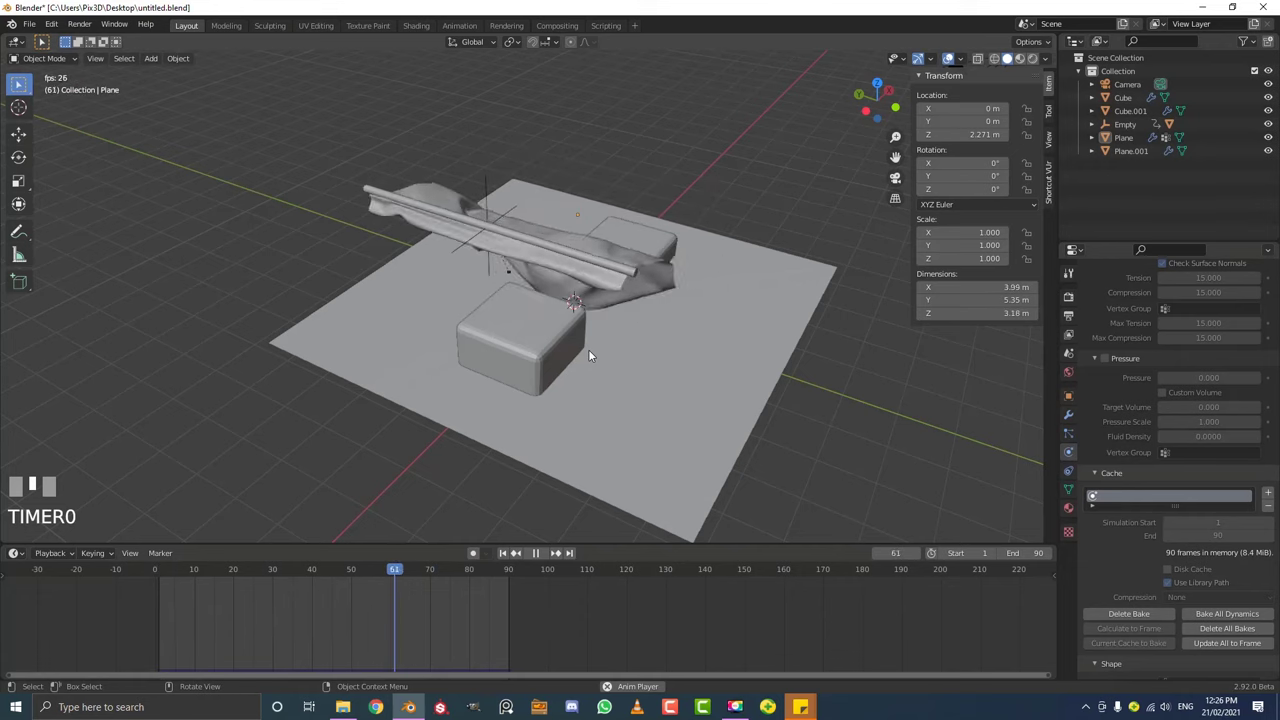
pyautogui.moveTo(594, 355); pyautogui.dragTo(648, 298, button='middle')
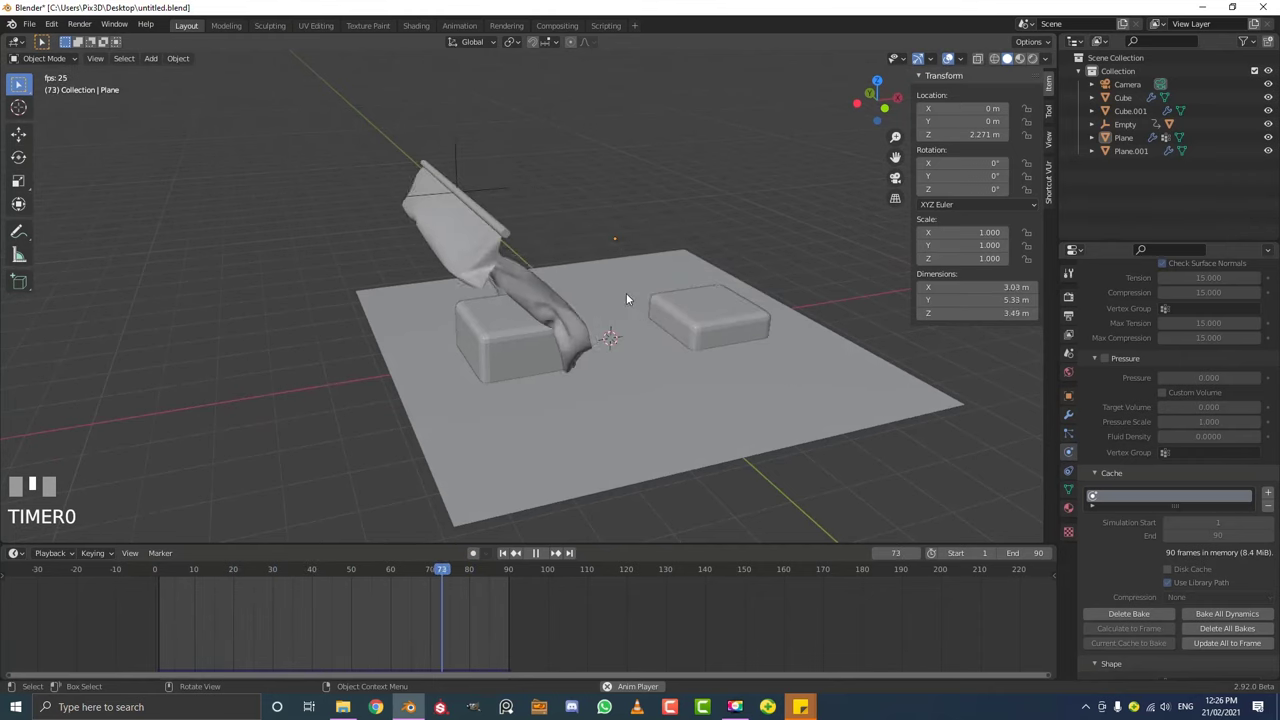
pyautogui.moveTo(626, 293); pyautogui.dragTo(676, 277, button='middle')
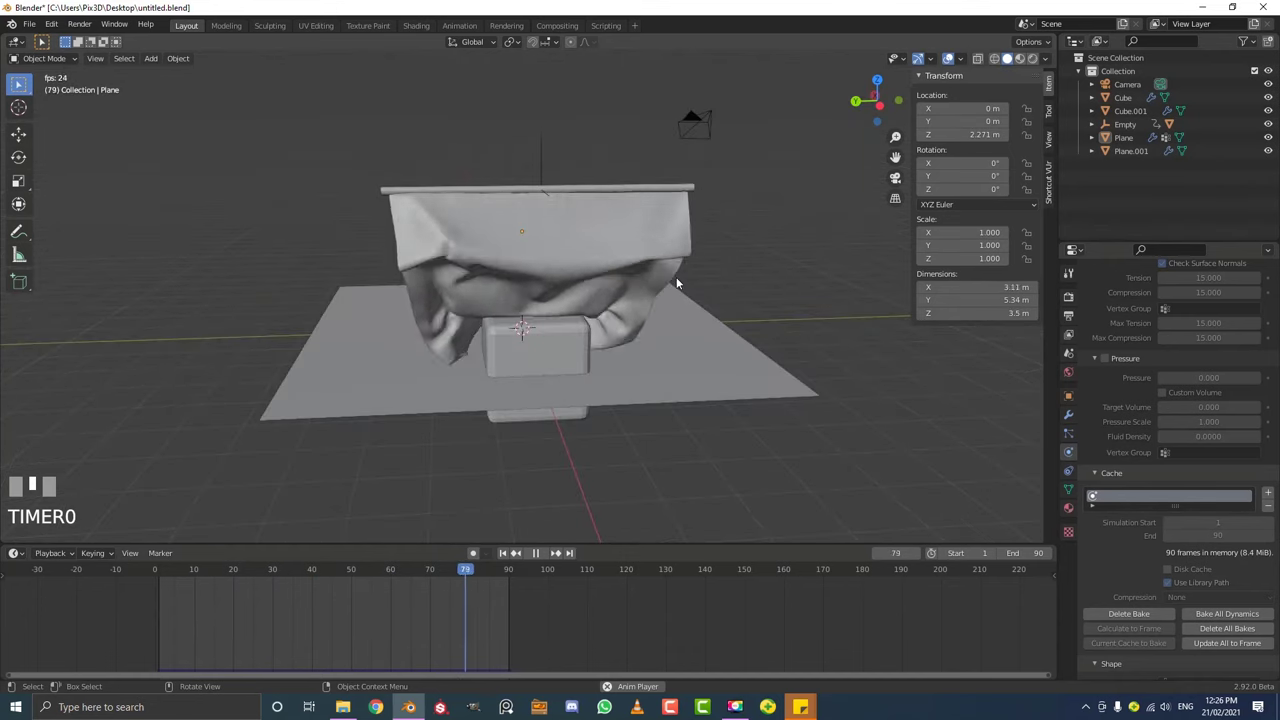
pyautogui.moveTo(676, 280); pyautogui.dragTo(741, 392, button='middle')
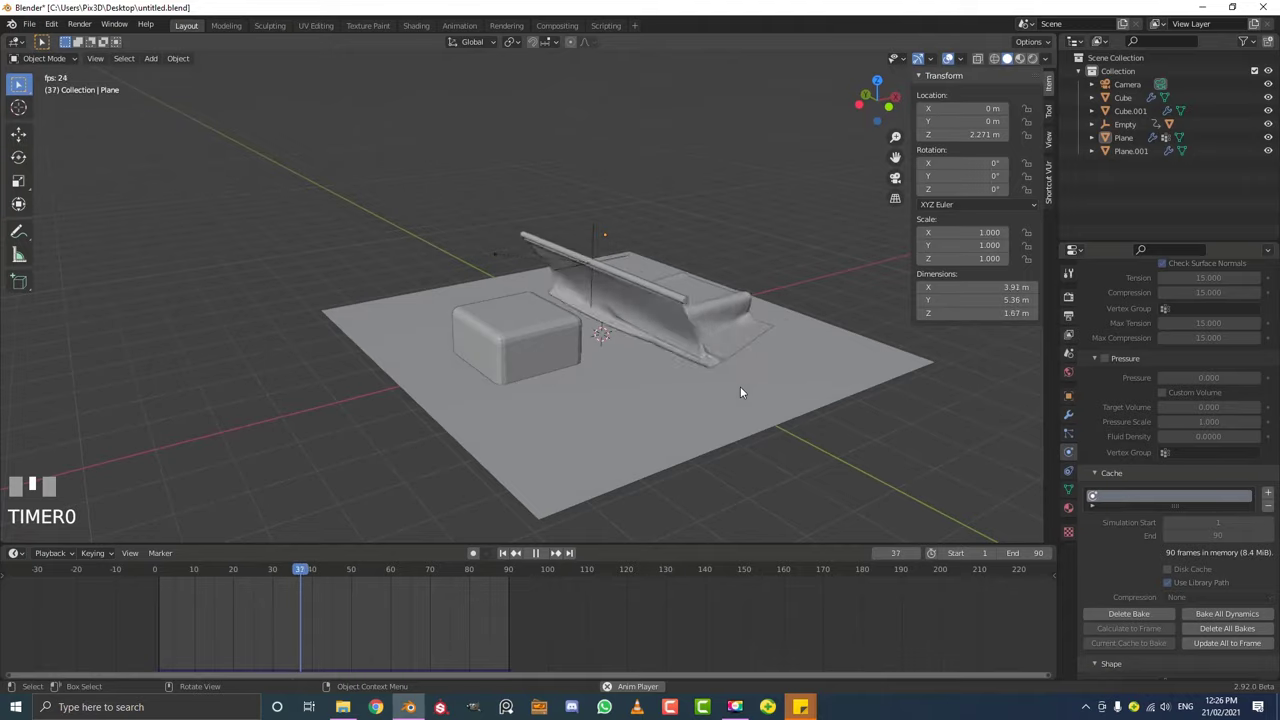